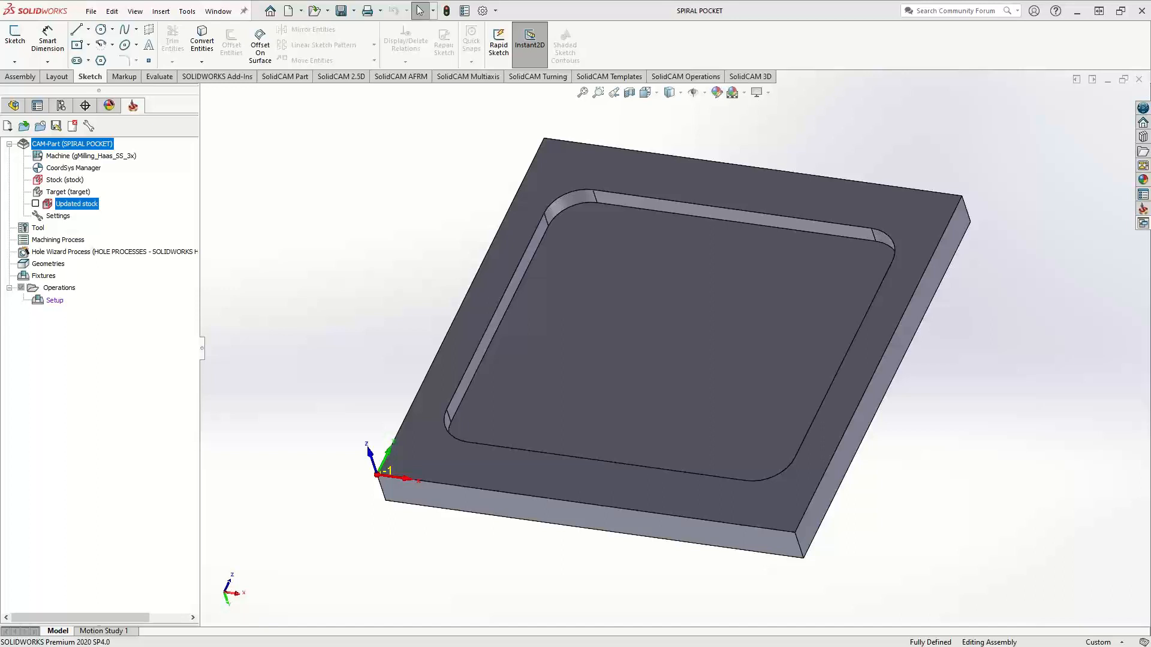
Step: Add a ToolBox cycles milling operation to the setup and set its technology to Spiral pocket
right_click(58, 303)
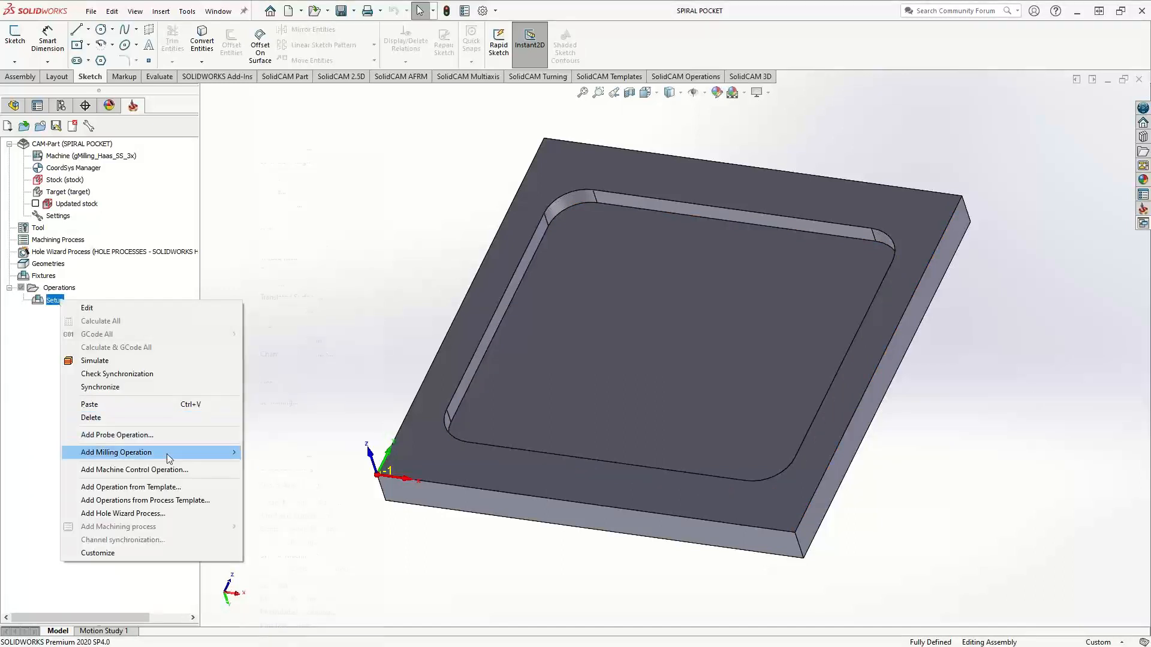
mouse_move(179, 452)
left_click(296, 310)
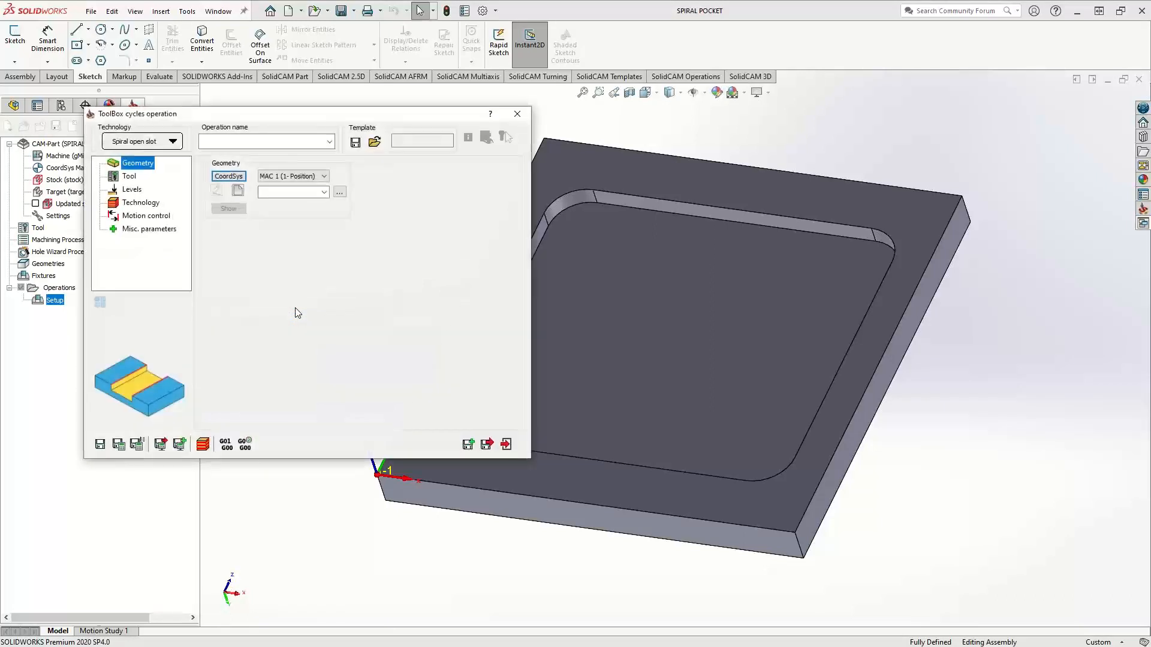
left_click(170, 142)
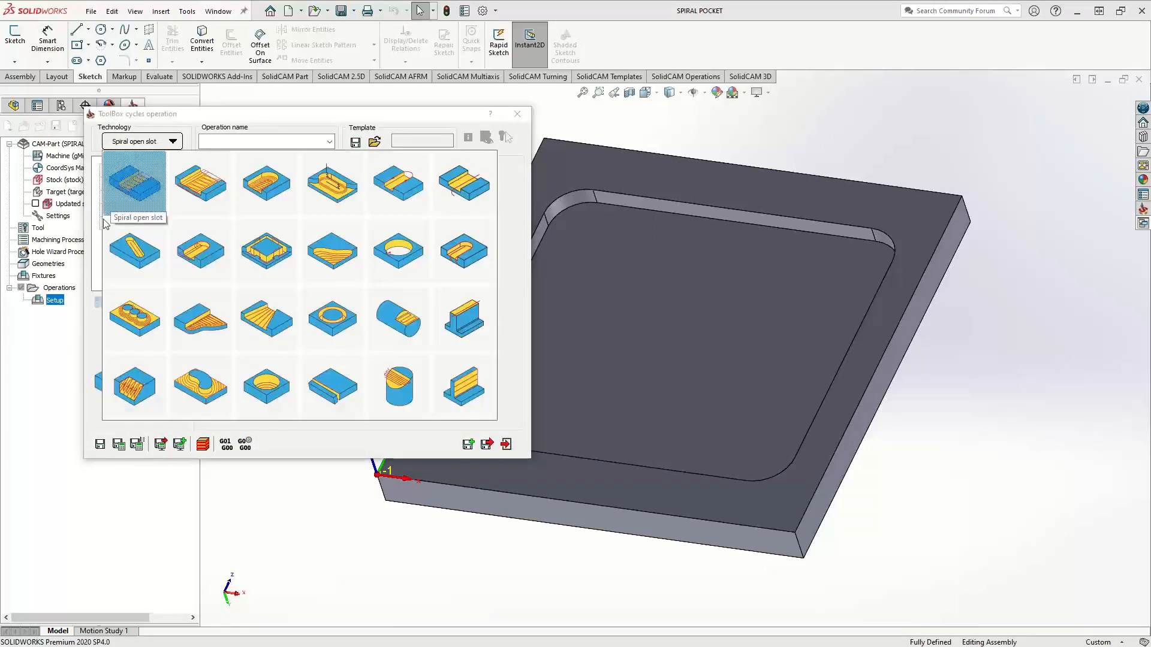
left_click(263, 387)
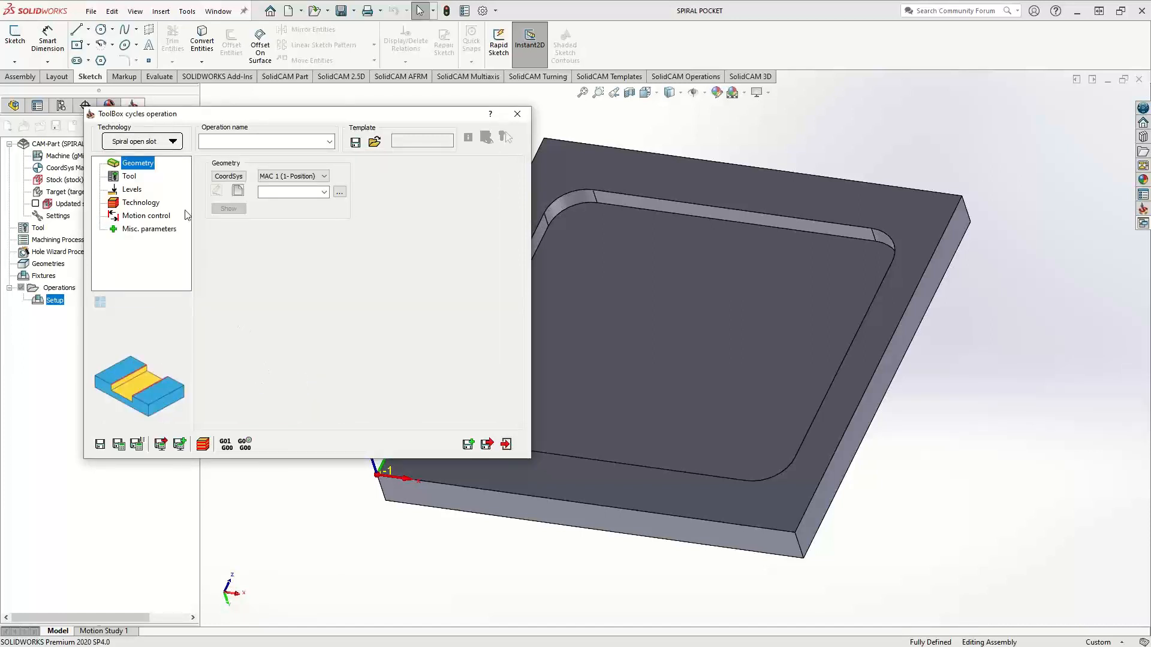
left_click(172, 142)
left_click(271, 388)
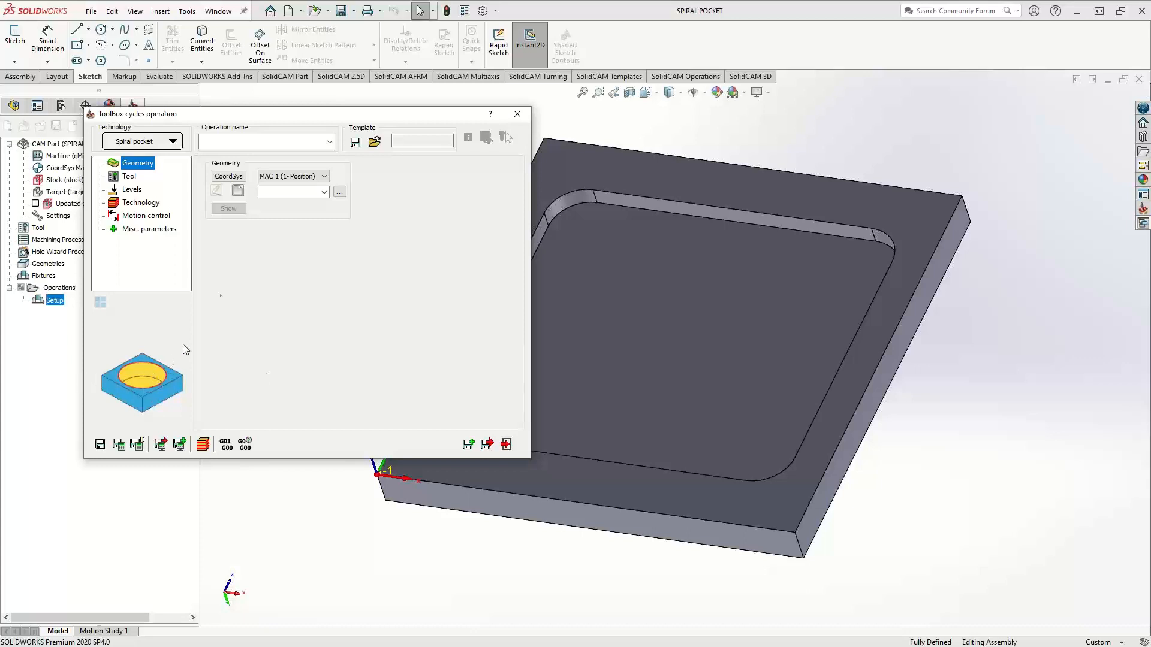
Step: Define the spiral pocket's contour geometry by picking the pocket floor face
left_click(238, 190)
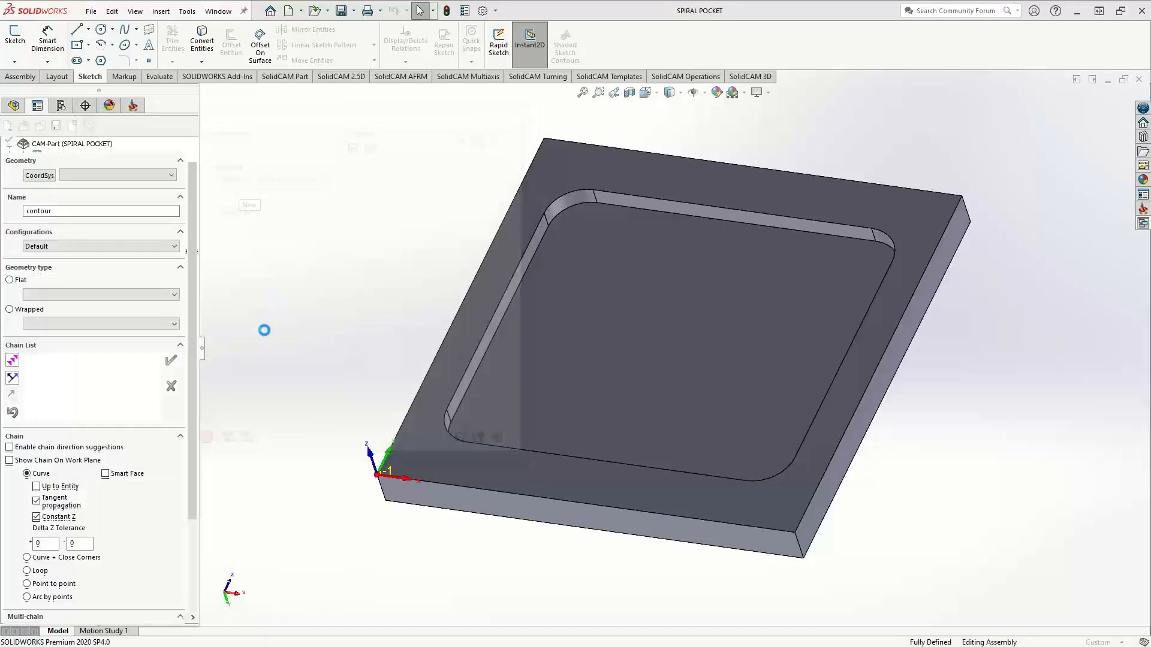
left_click(755, 339)
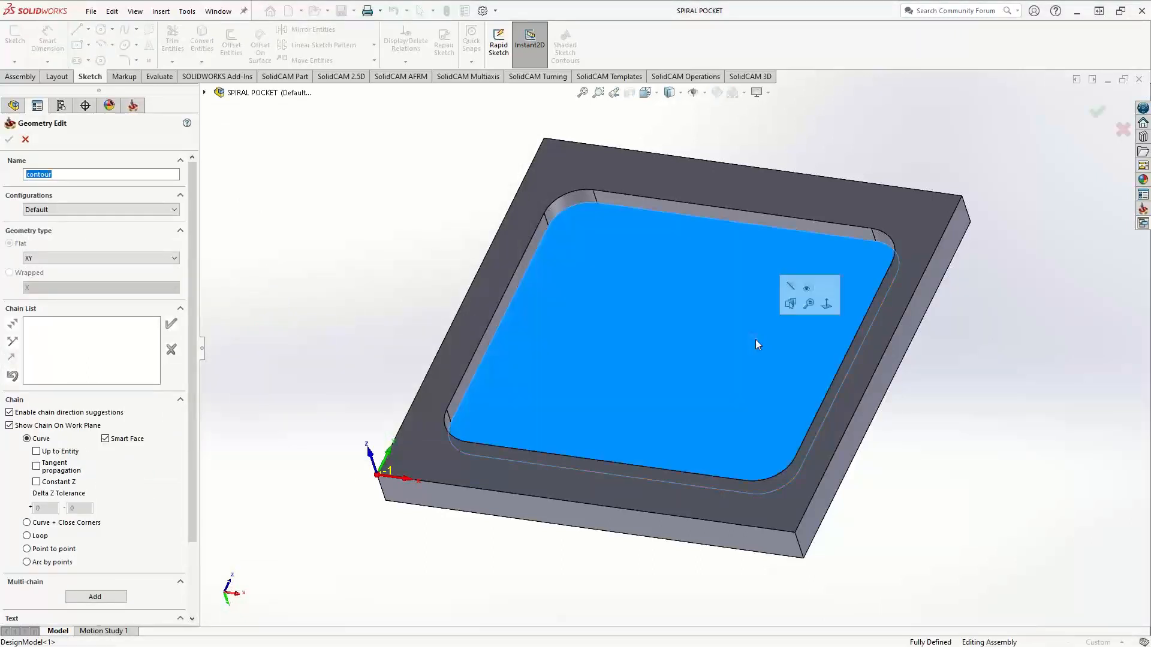
left_click(9, 139)
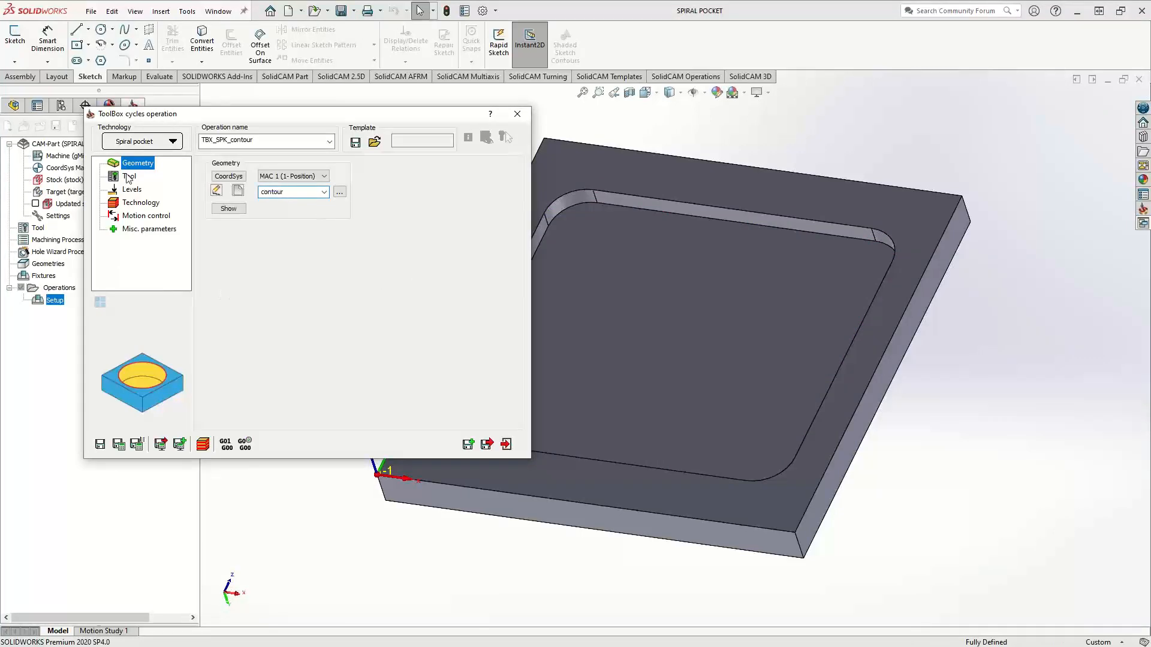
Step: Assign tool 18, the 1_2 four flute End Mill, to the spiral pocket operation and accept its coolant options
left_click(129, 176)
left_click(284, 344)
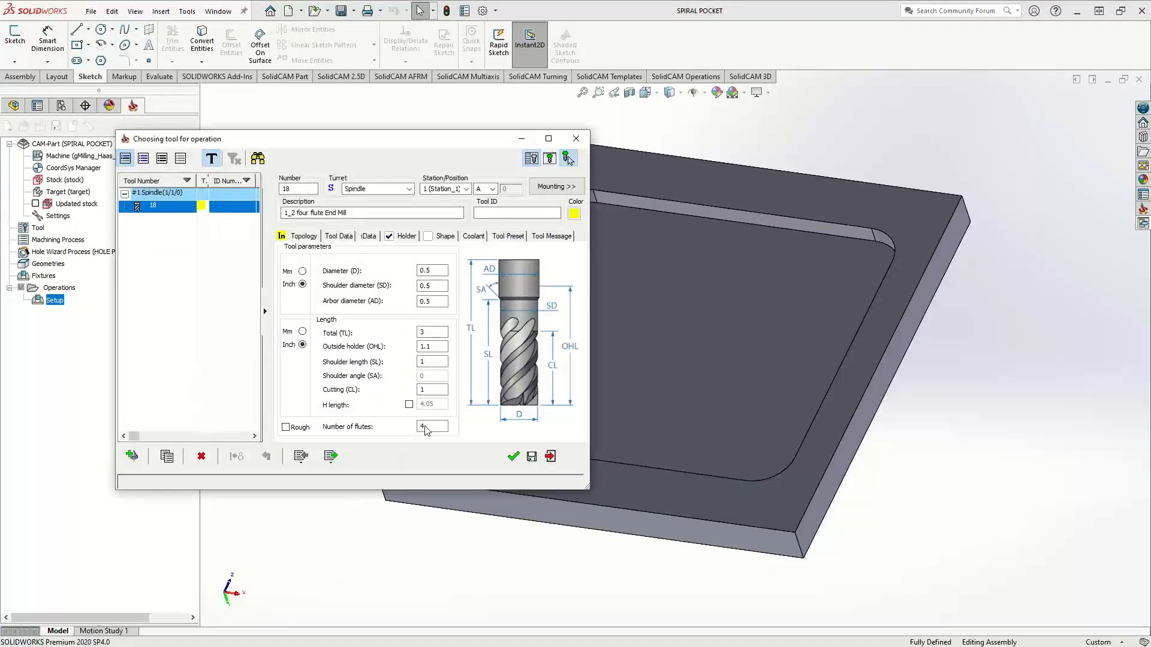
left_click(513, 456)
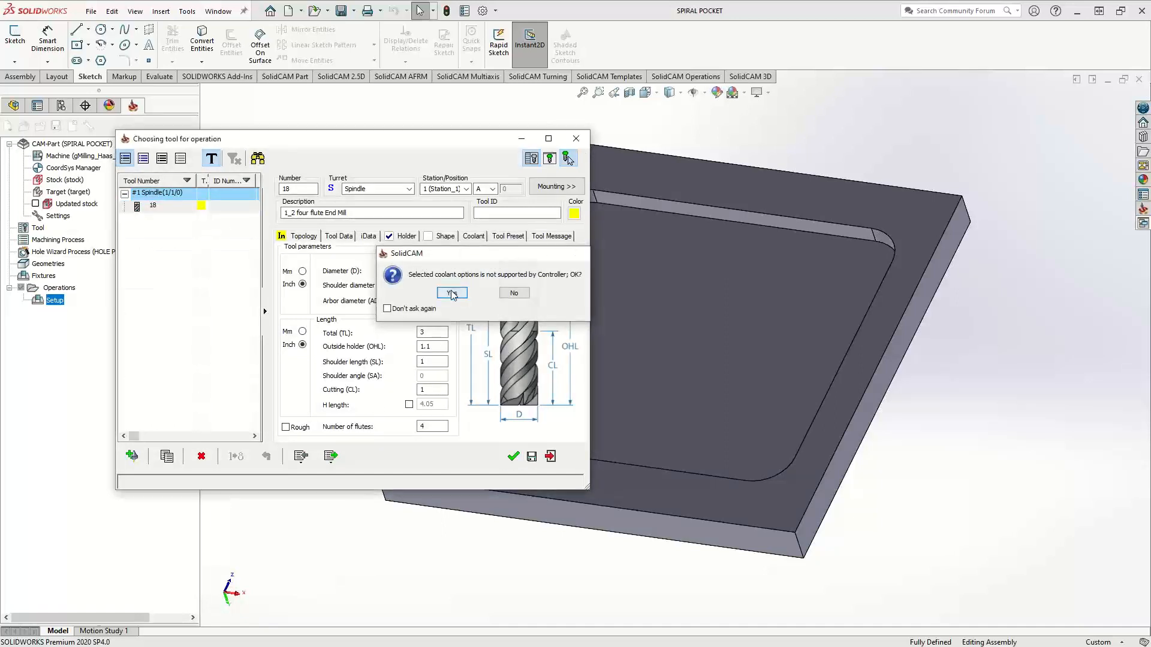
left_click(451, 294)
Step: Review the spiral pocket's levels and technology settings, try to save and calculate the operation, and close it
left_click(132, 191)
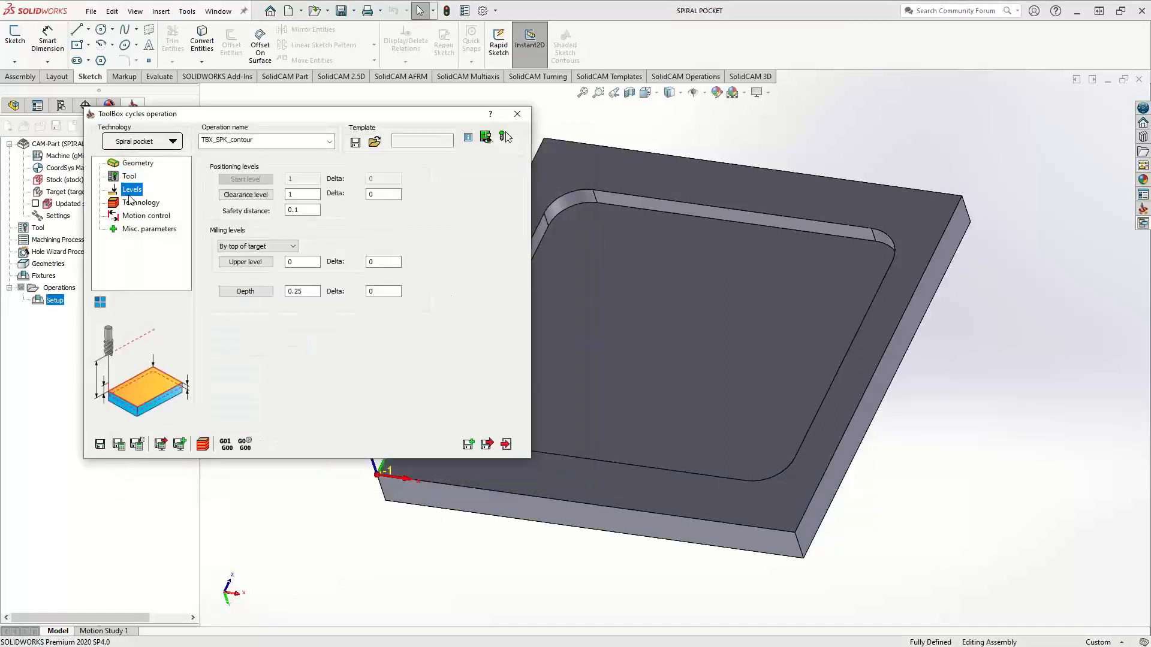
left_click(132, 202)
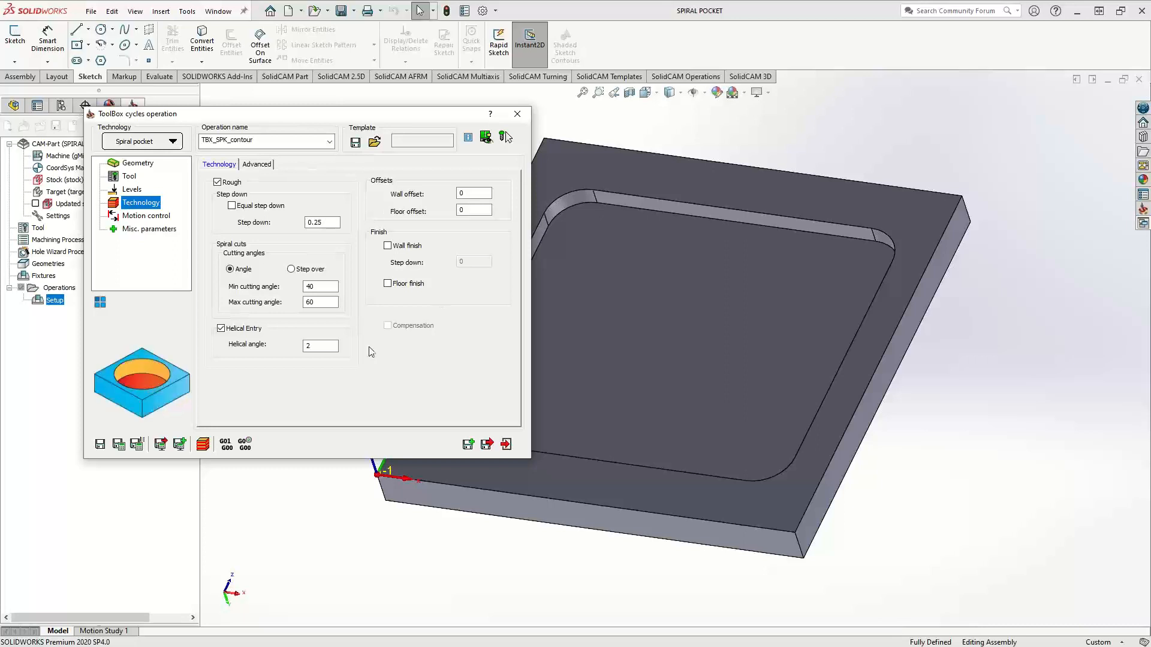
left_click(118, 446)
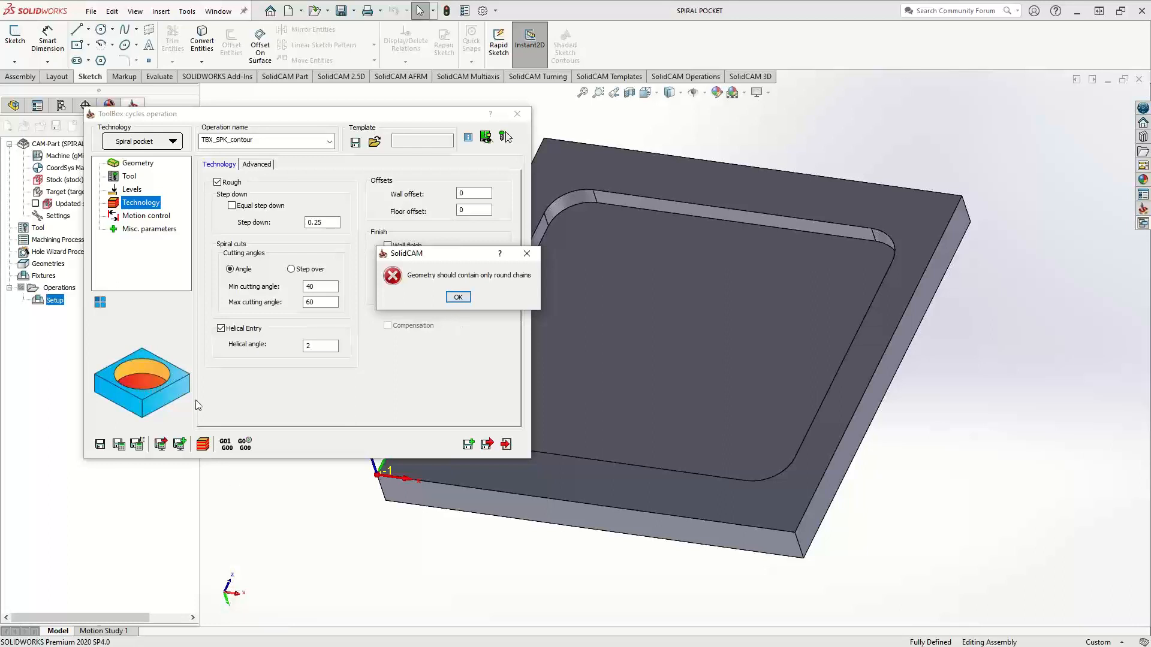
left_click(458, 297)
left_click(487, 298)
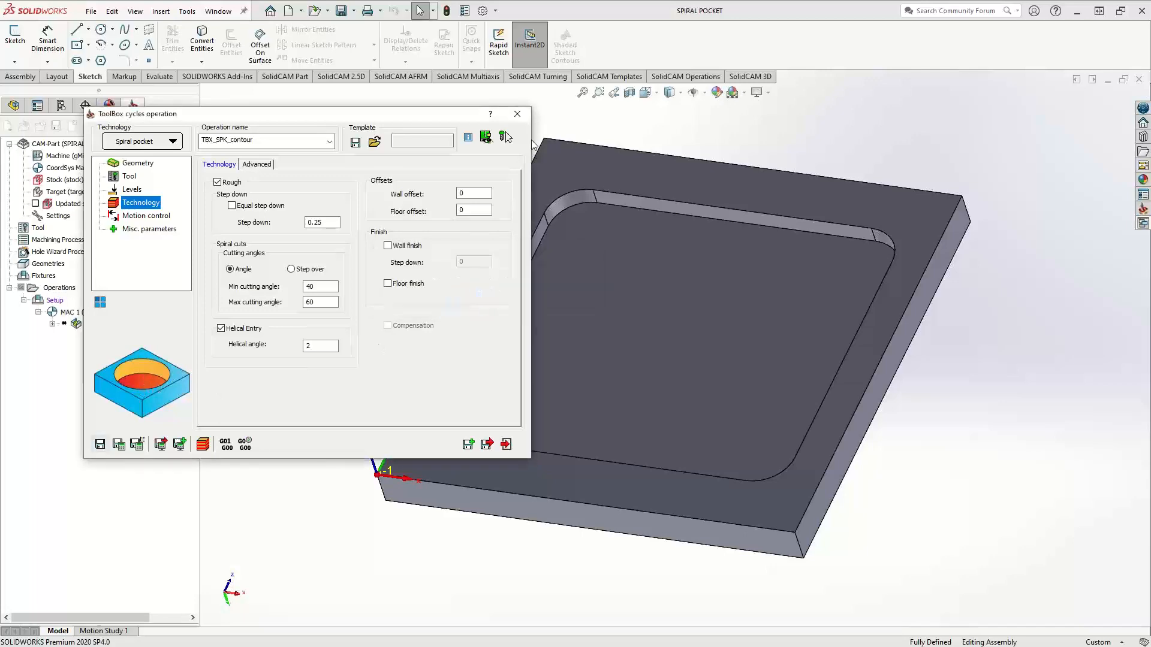
left_click(516, 114)
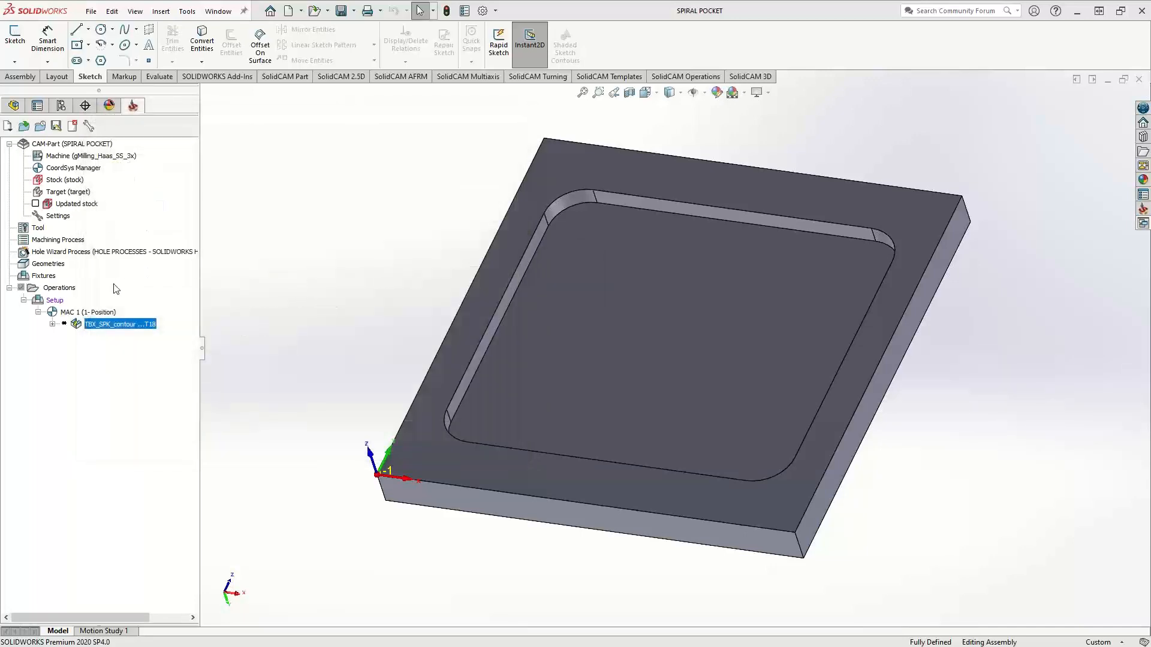
Step: Delete the spiral pocket operation from the setup
right_click(95, 330)
left_click(143, 570)
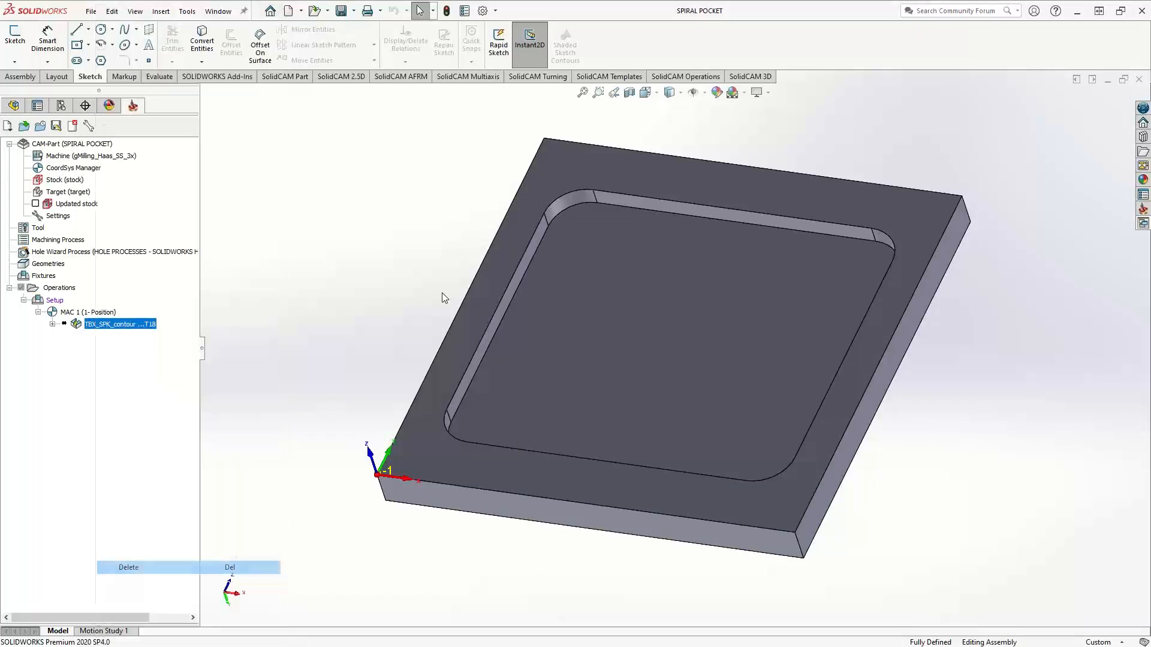
left_click(441, 293)
Step: Add a 3D Milling operation to the setup
mouse_move(581, 290)
middle_mouse_down()
mouse_move(601, 317)
mouse_move(562, 271)
mouse_move(567, 288)
middle_mouse_up()
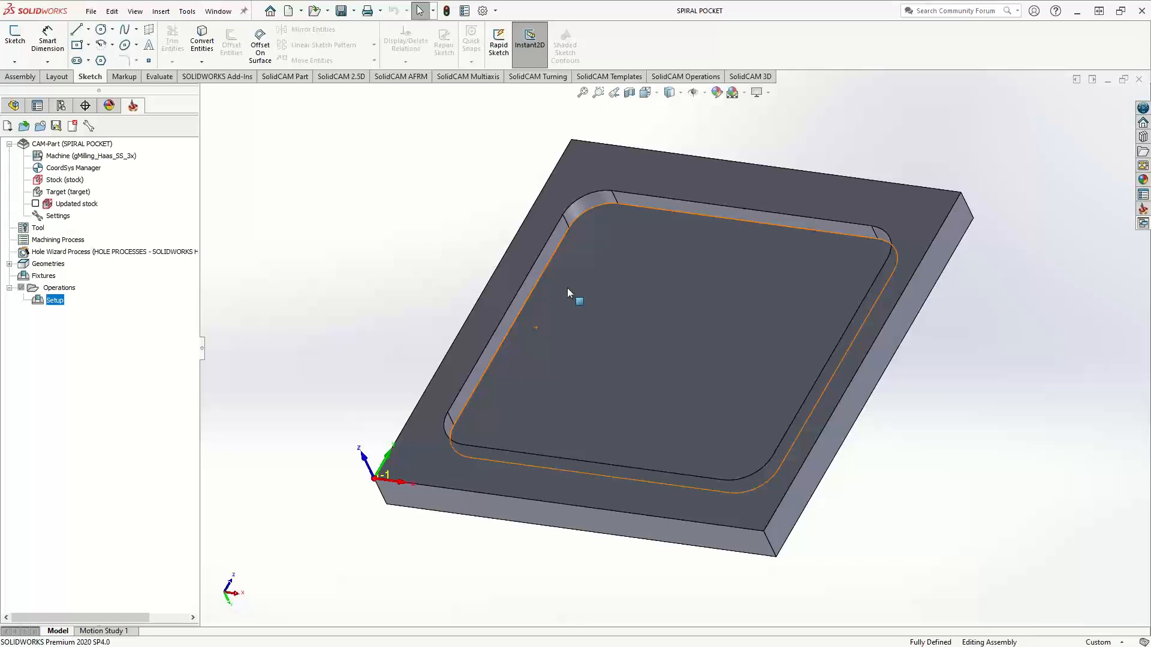
right_click(54, 302)
mouse_move(207, 447)
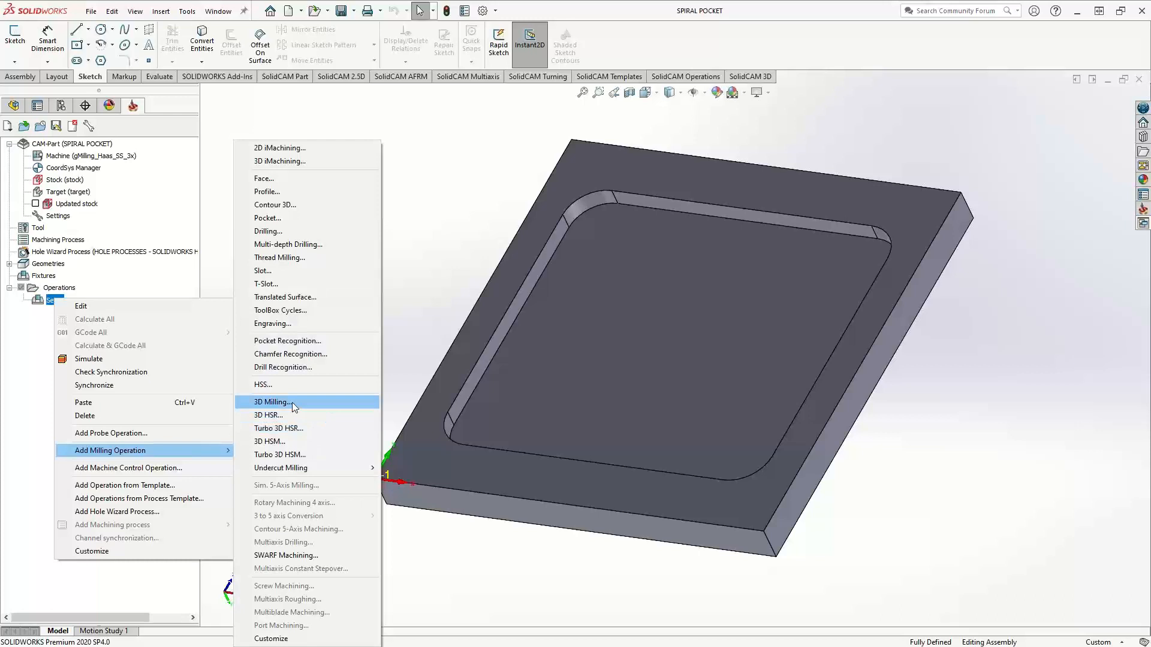
left_click(292, 401)
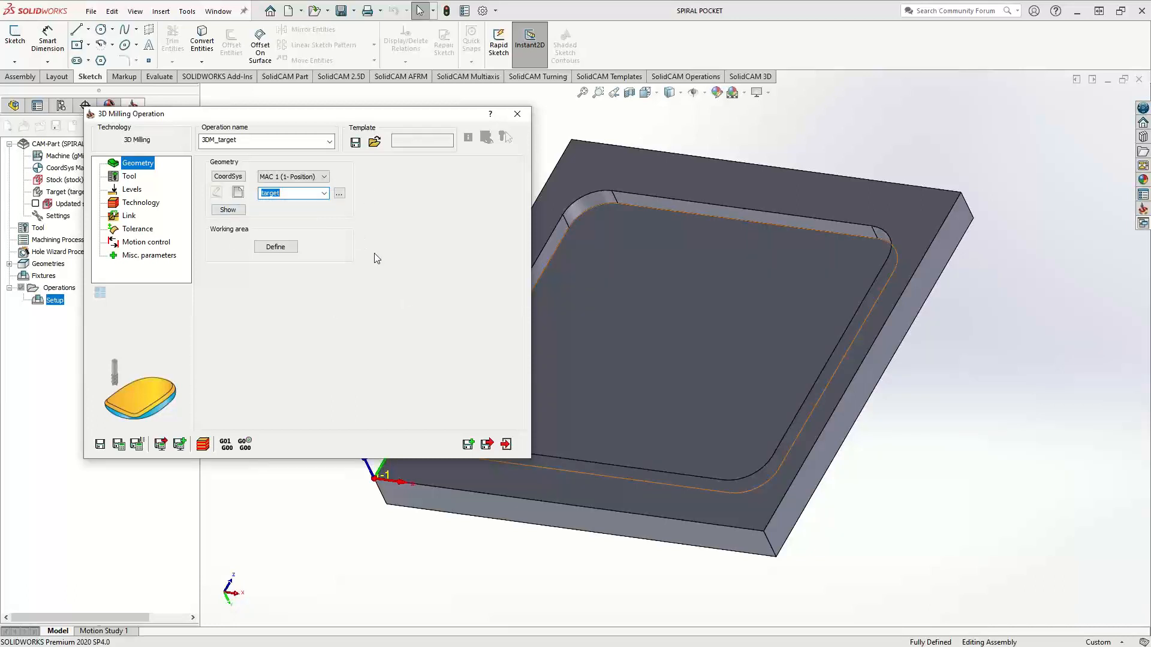
Step: Define the 3D milling working area w_a from the pocket floor face and set the tool on working area to Internal
left_click(266, 246)
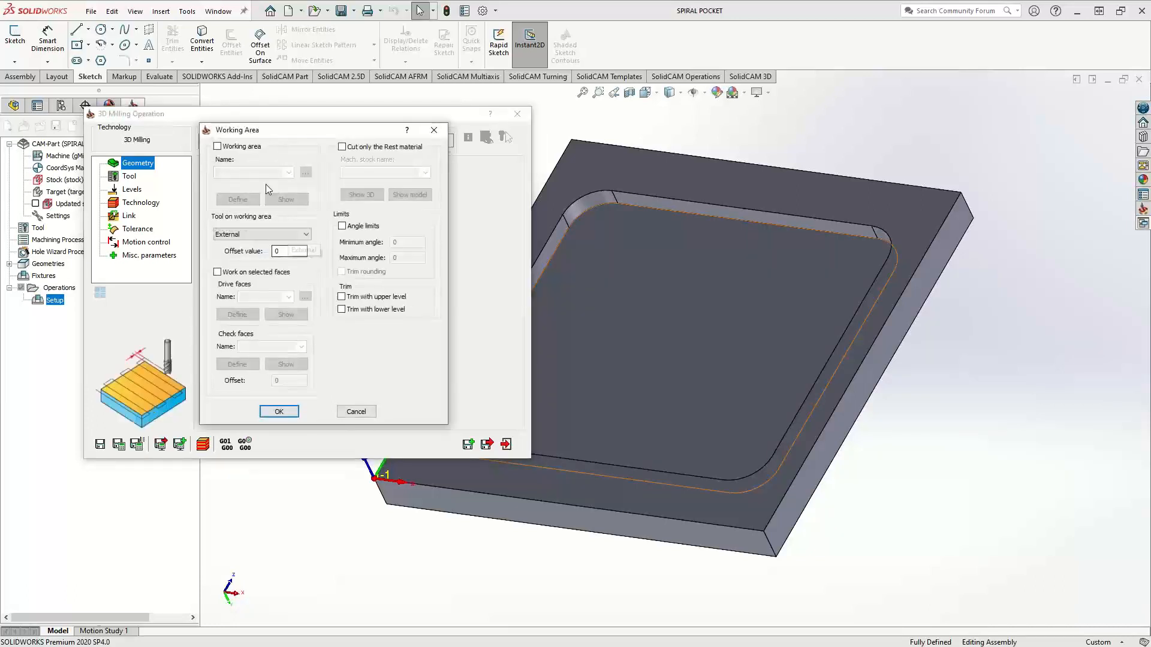
left_click(217, 147)
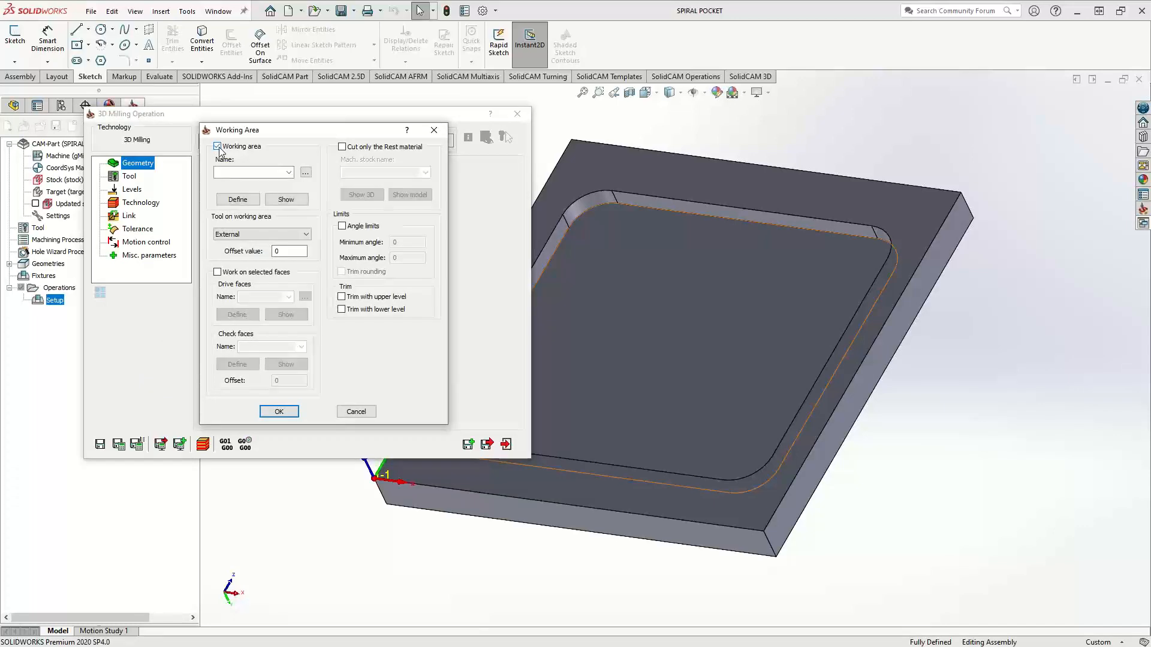
left_click(243, 198)
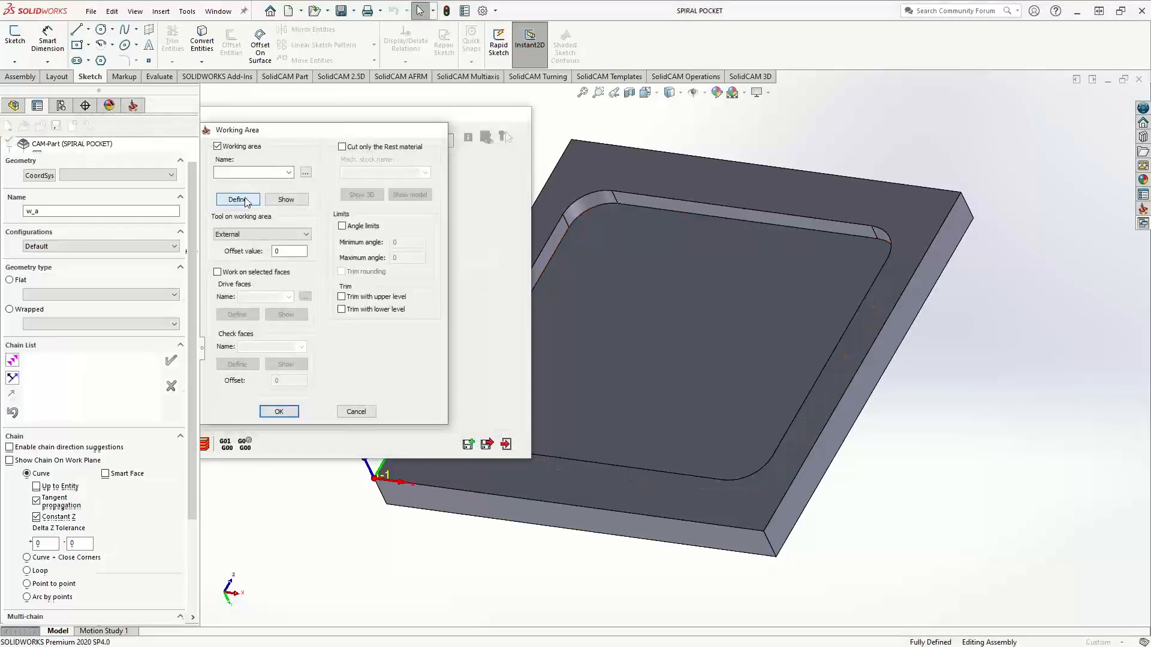
left_click(559, 382)
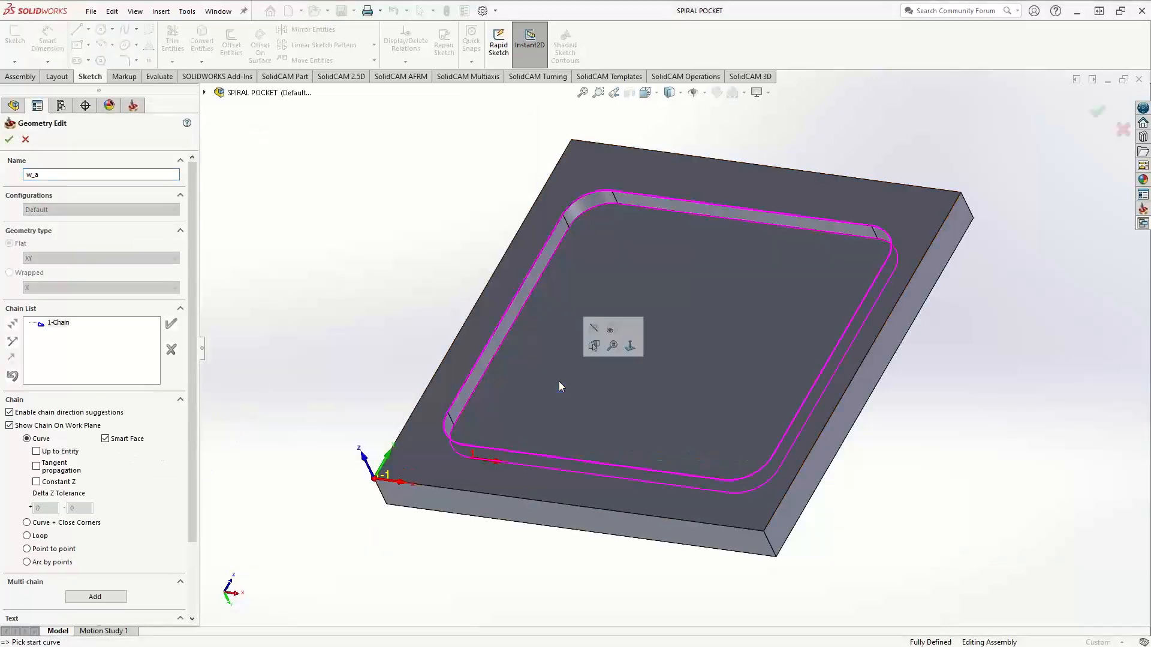
left_click(9, 140)
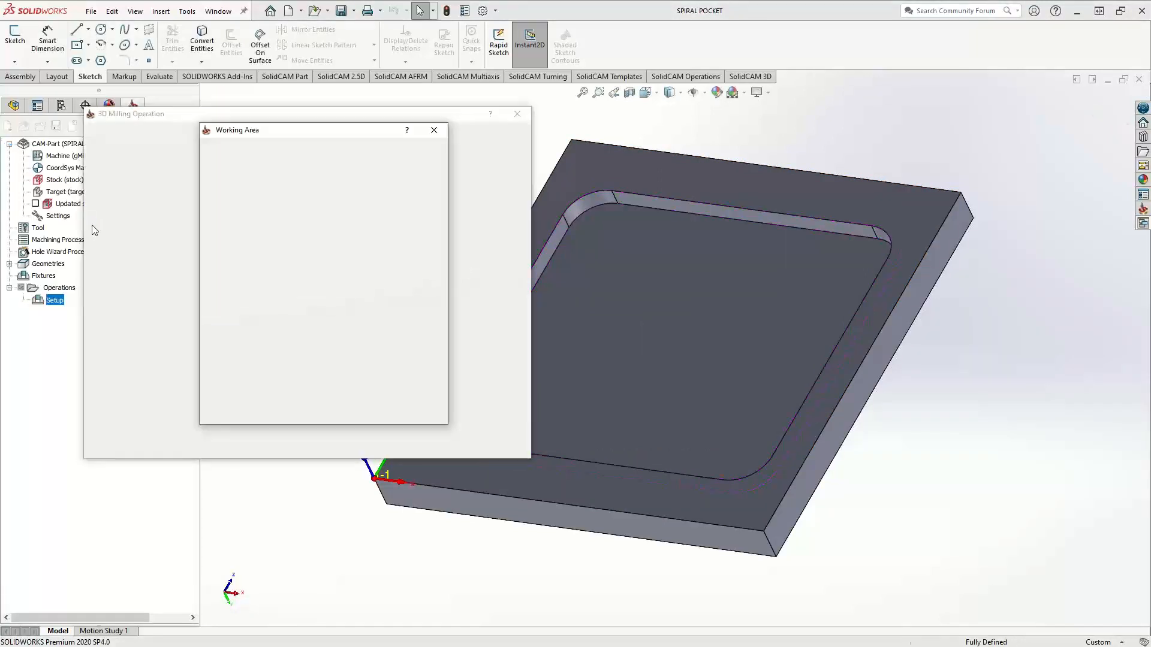
left_click(270, 233)
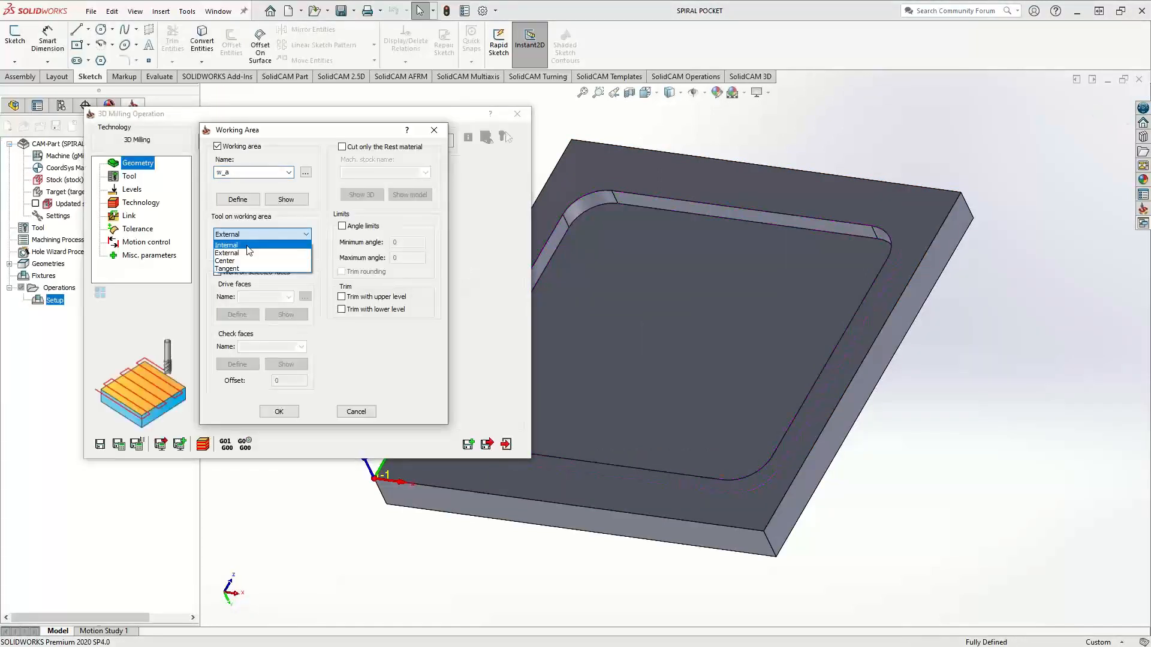
left_click(249, 252)
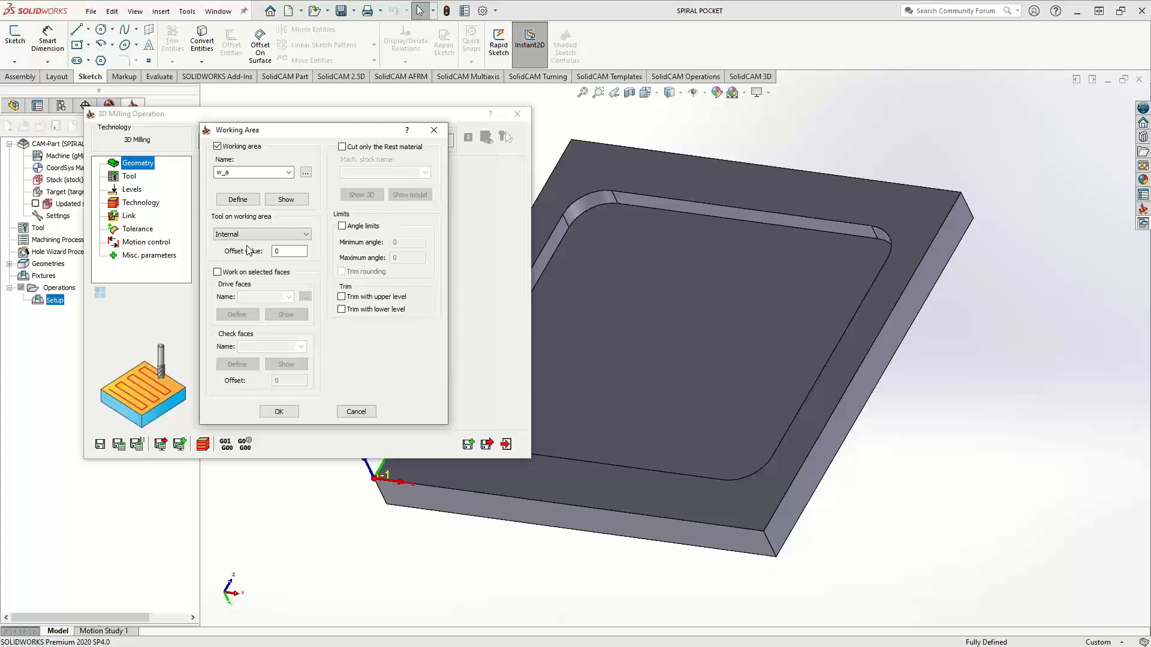
left_click(269, 415)
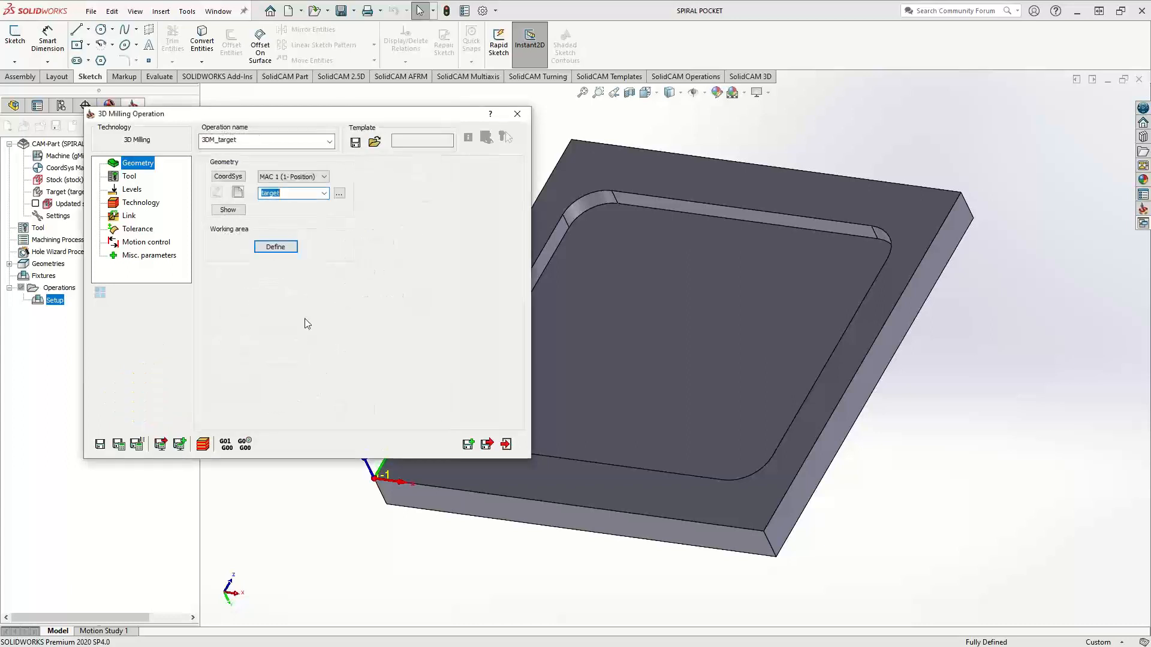
Step: Assign tool 18, the 1_2 four flute End Mill, to the 3D milling operation and accept its coolant options
left_click(126, 176)
left_click(267, 331)
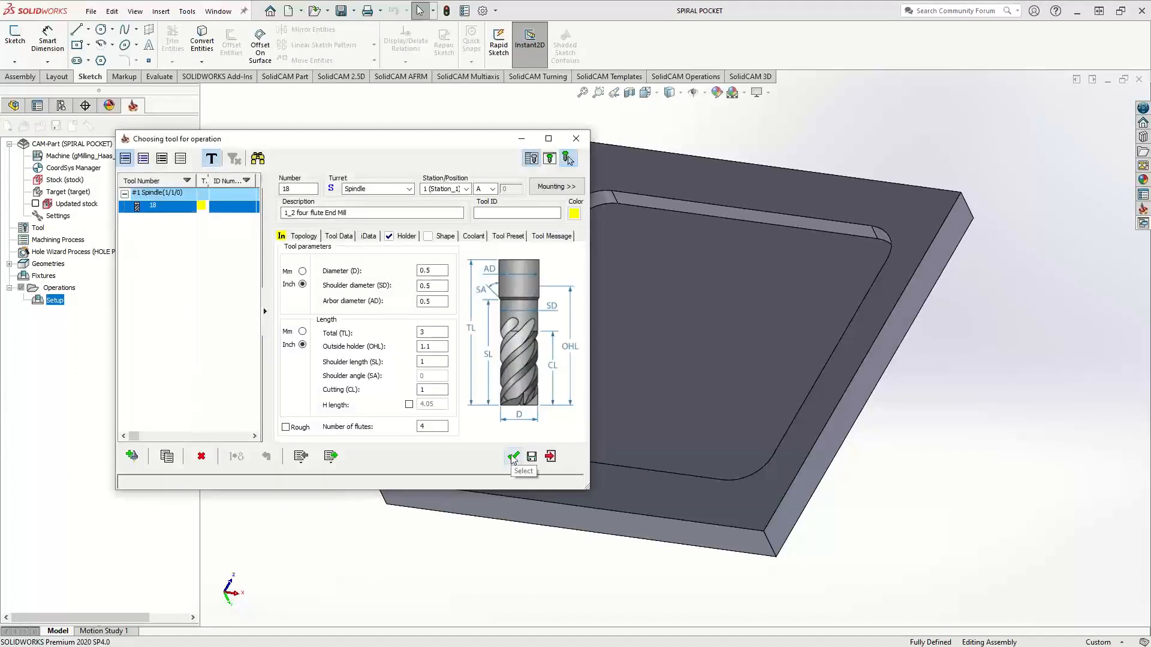
left_click(513, 458)
left_click(451, 293)
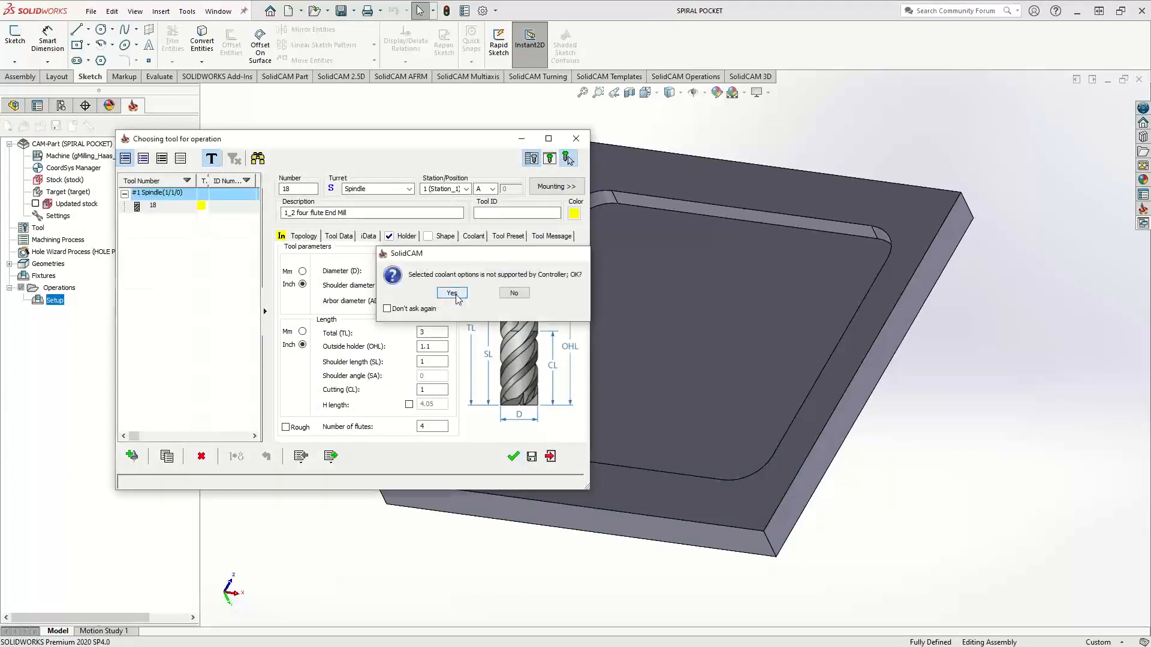
Step: Pick the pocket floor face as the lower milling level of the 3D milling operation
left_click(131, 189)
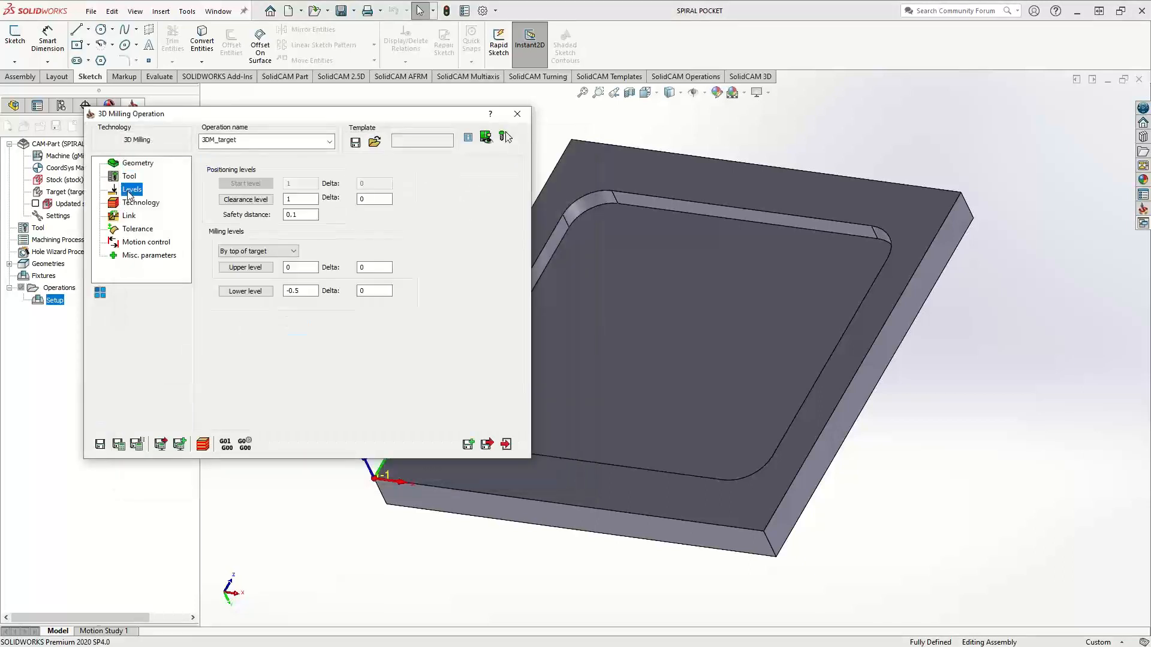
left_click(246, 292)
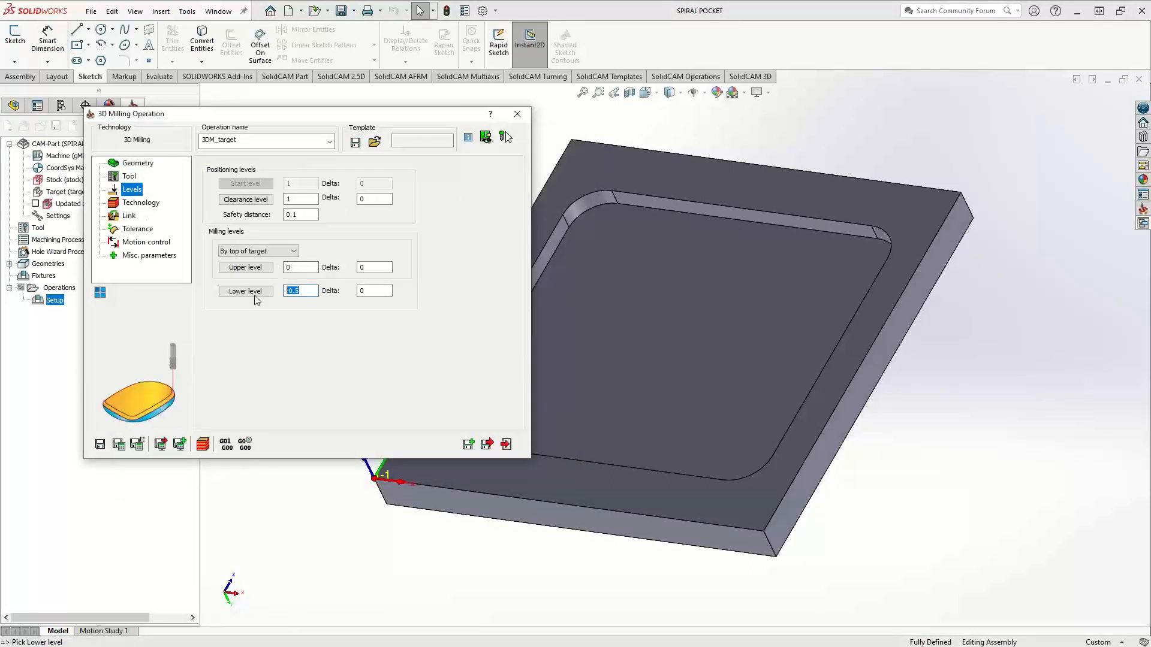
left_click(669, 355)
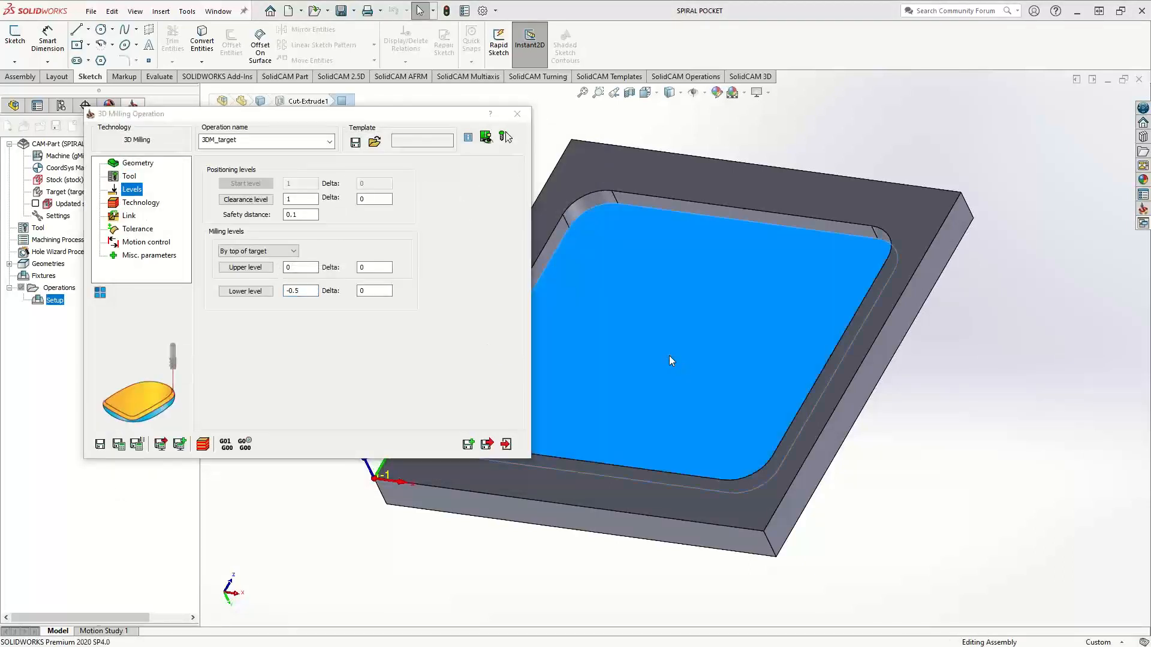
Step: Choose Spiral as the finish strategy of the 3D milling operation, leaving roughing at None
left_click(141, 203)
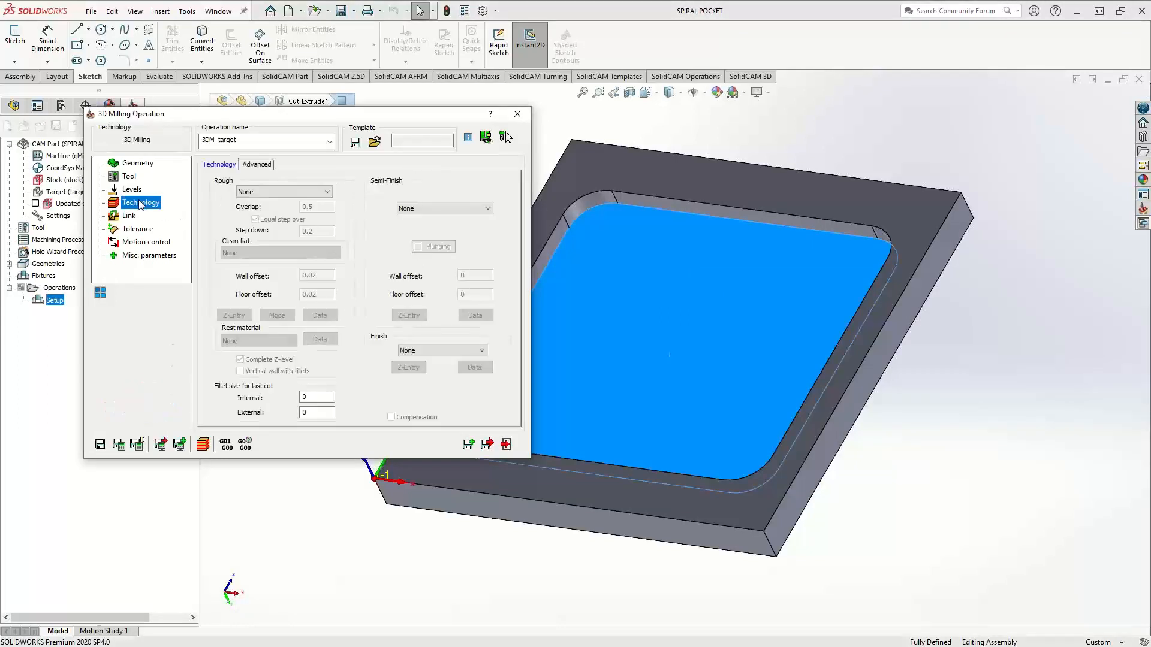
left_click(283, 192)
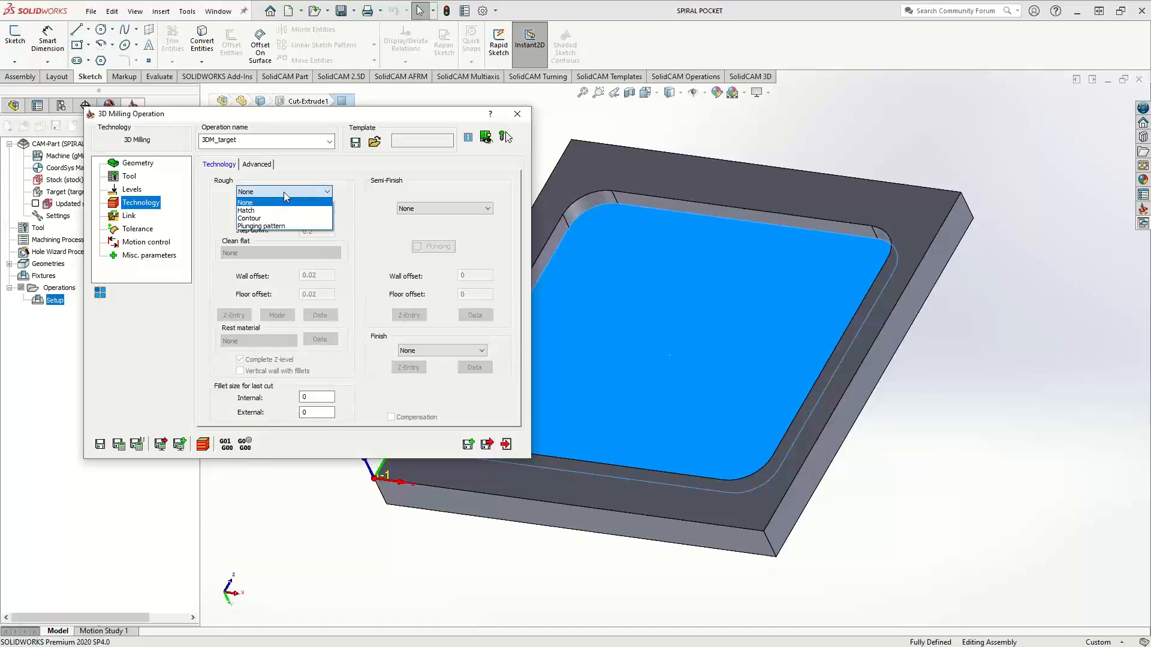
left_click(298, 177)
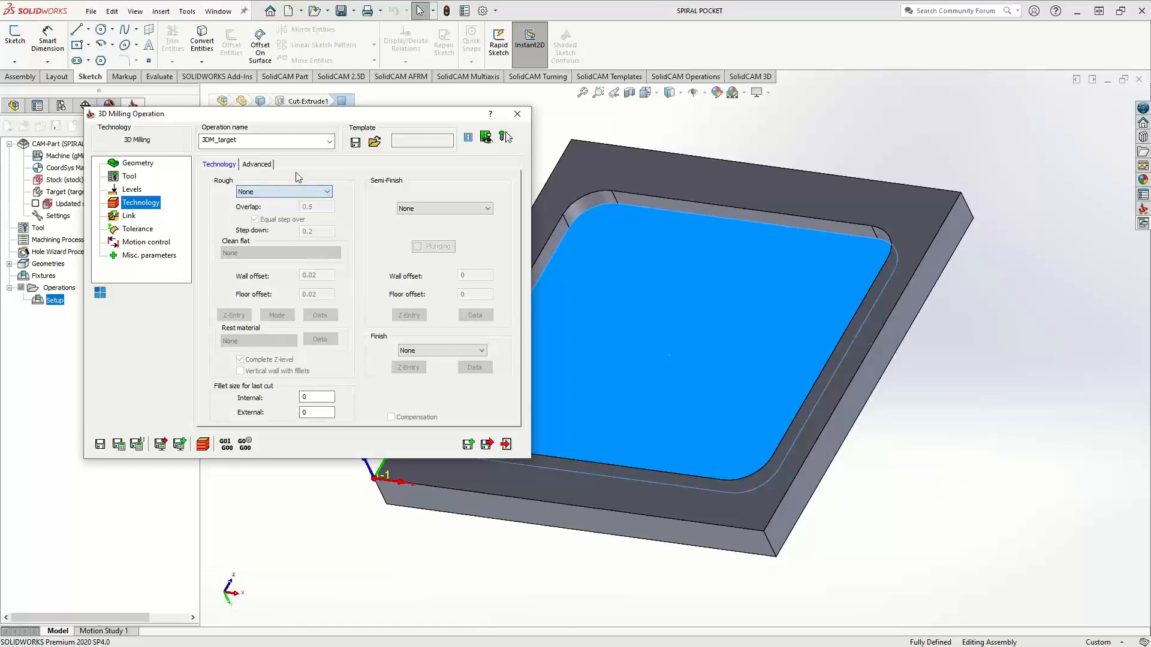
left_click(438, 351)
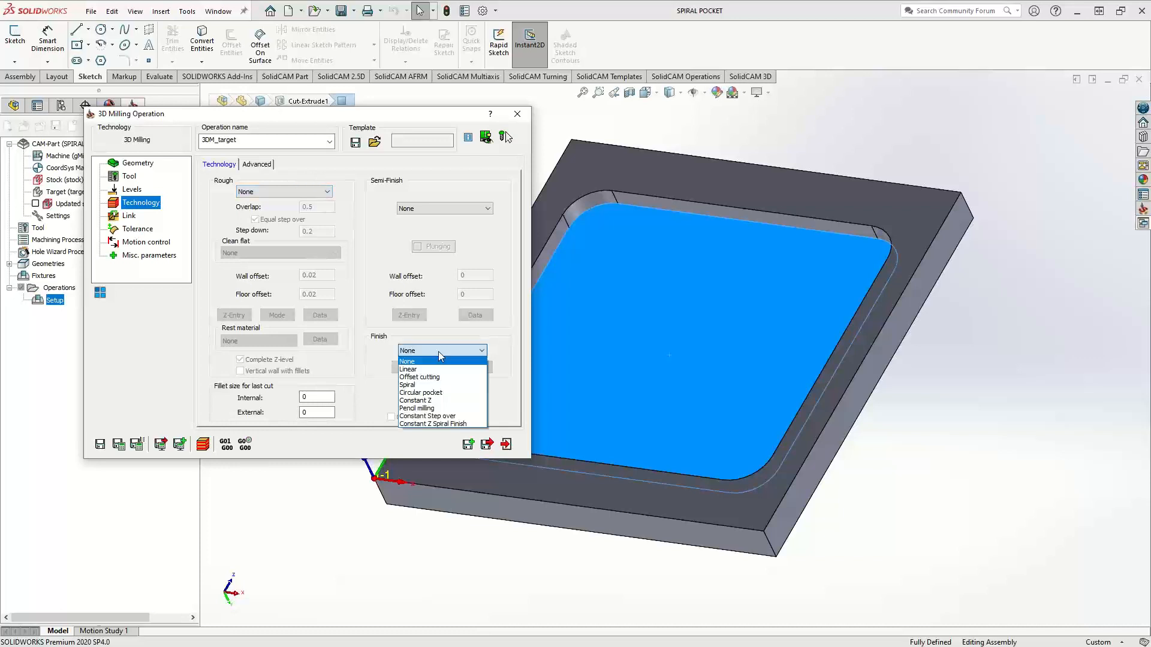
left_click(418, 385)
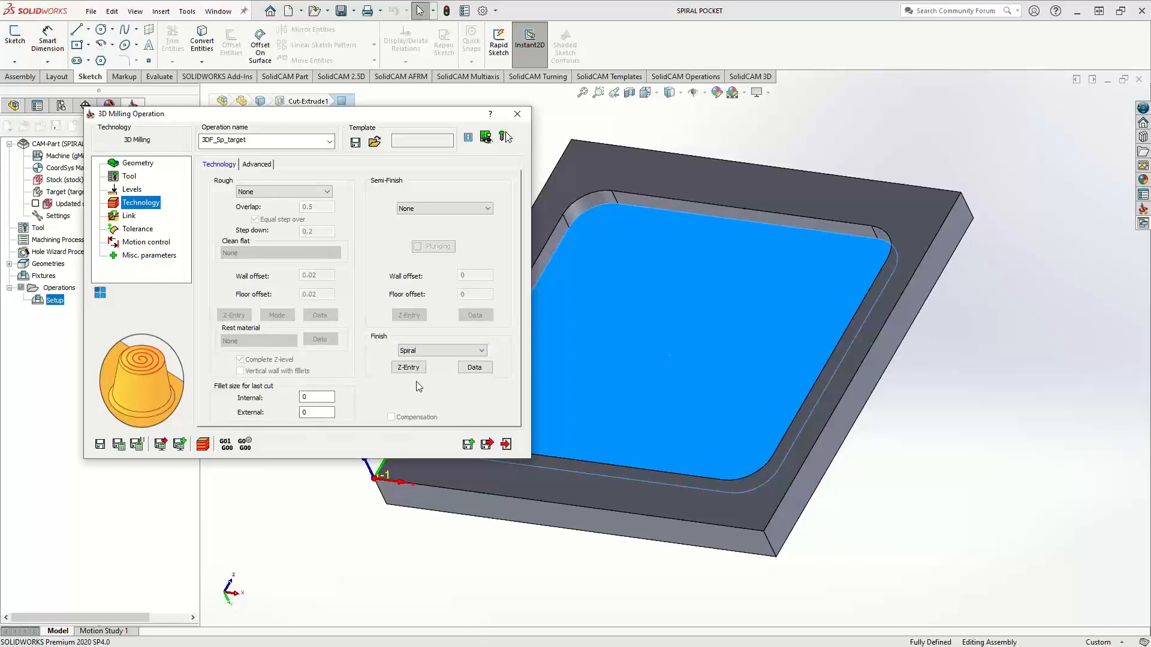
Step: Set the spiral finish data to the Spiral path type with an end radius of 6
left_click(474, 367)
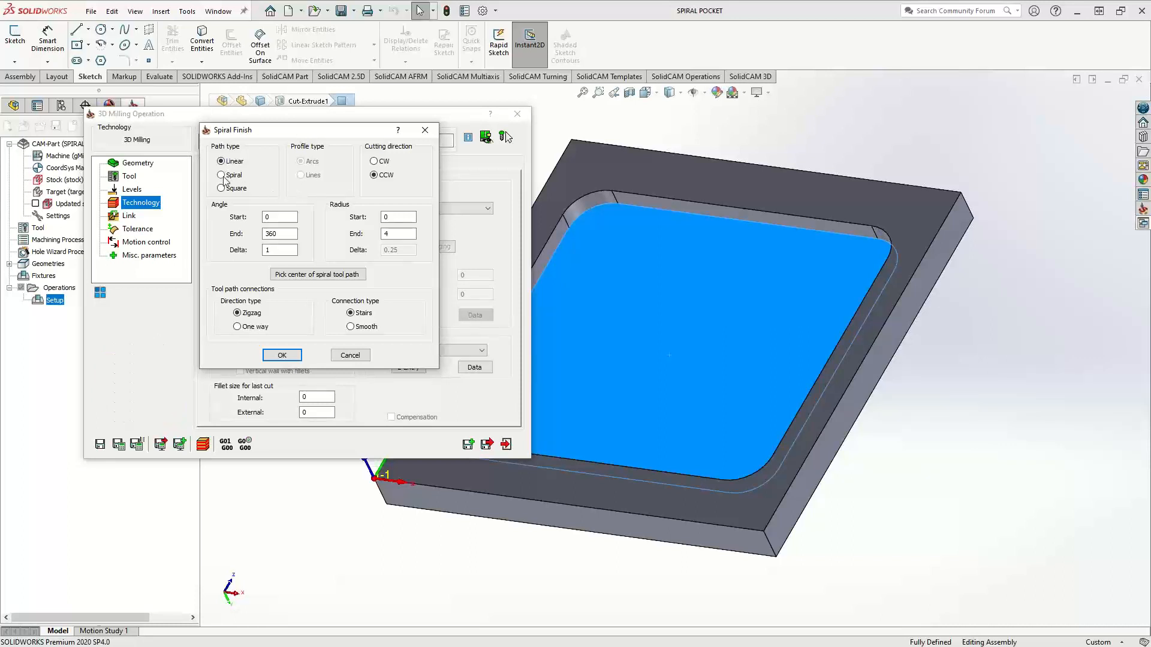
left_click(221, 175)
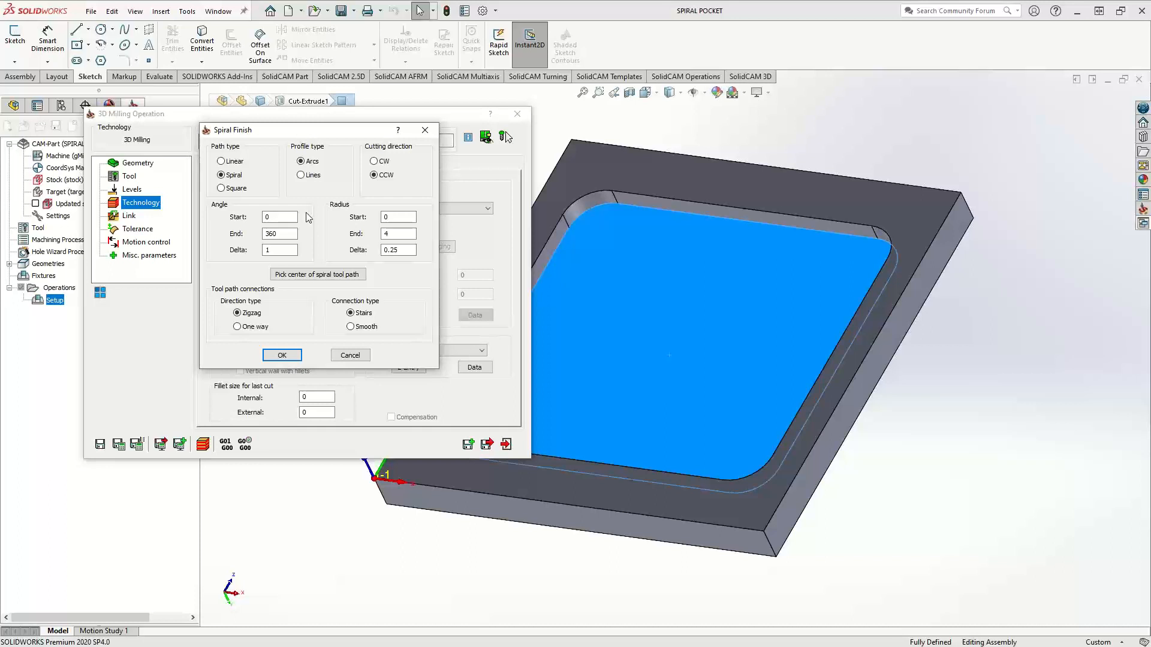
left_click(390, 217)
key("Tab")
type("6")
left_click(282, 355)
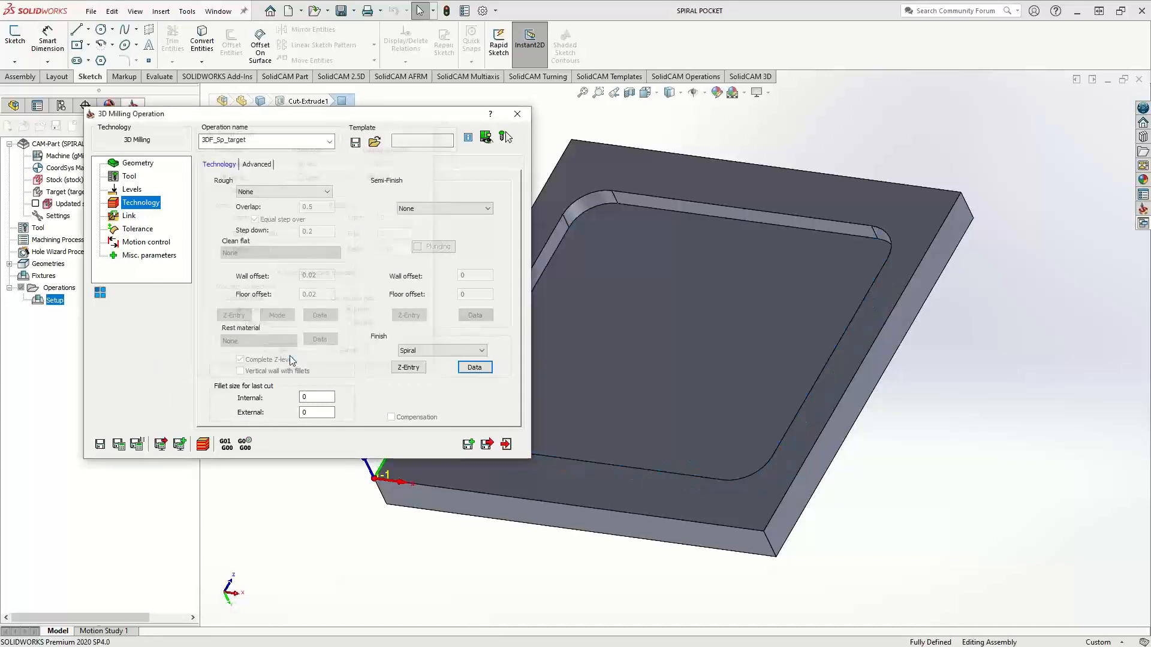
Step: Save and calculate the spiral finish operation to generate its toolpath in the pocket
left_click(132, 217)
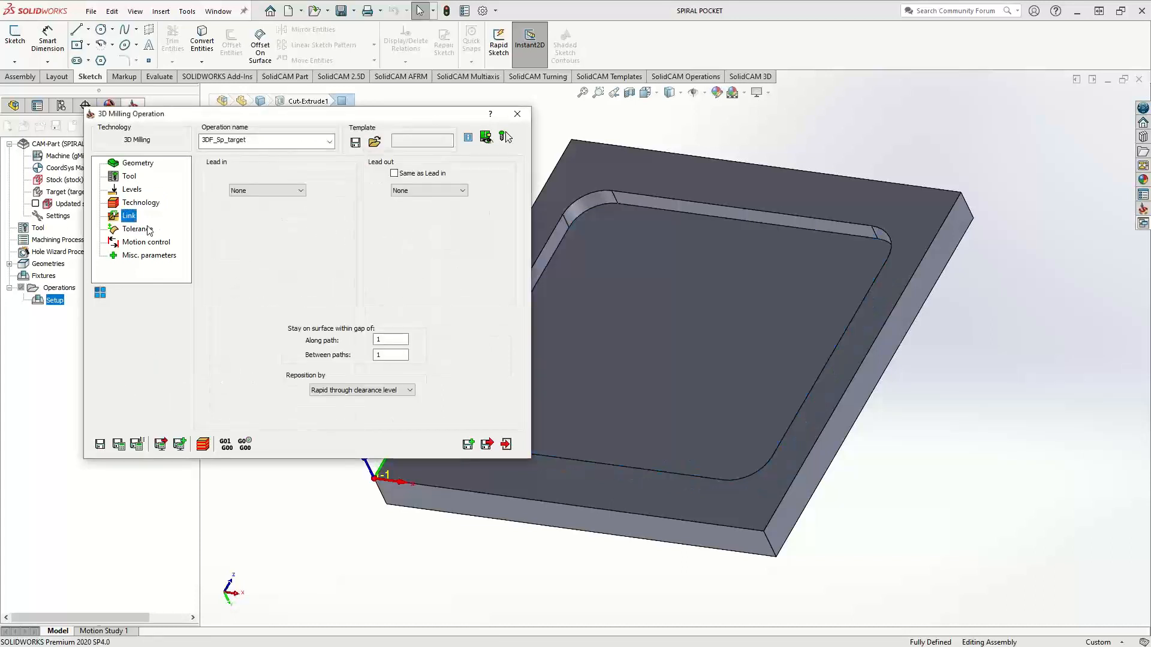
left_click(119, 445)
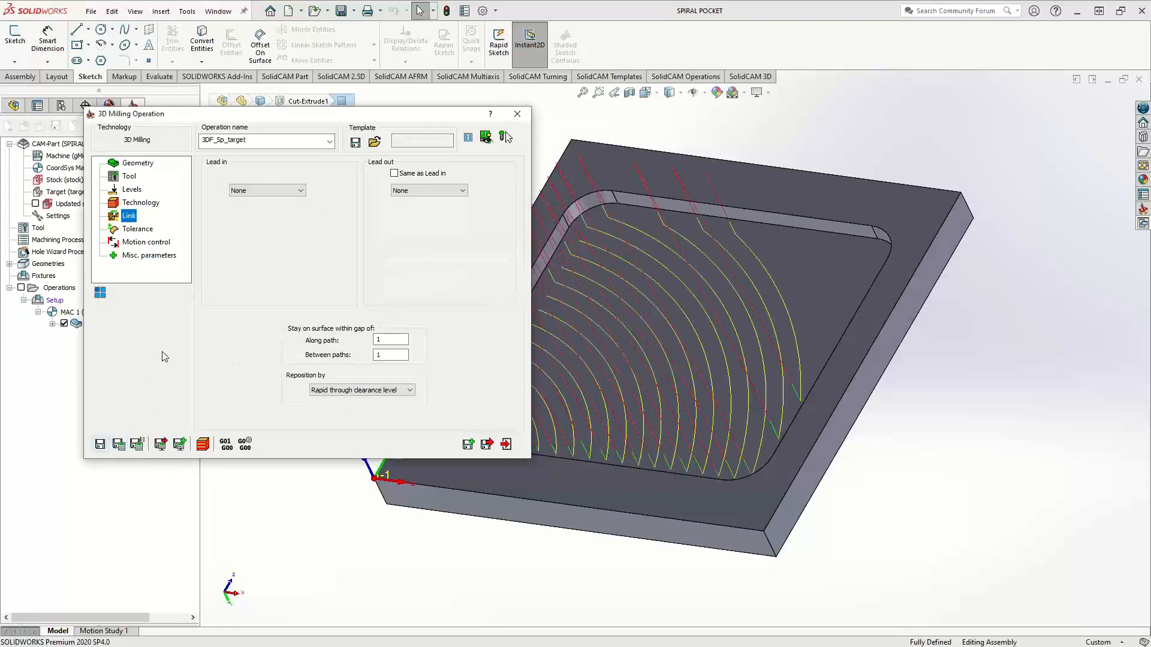
scroll(627, 383, "up", 3)
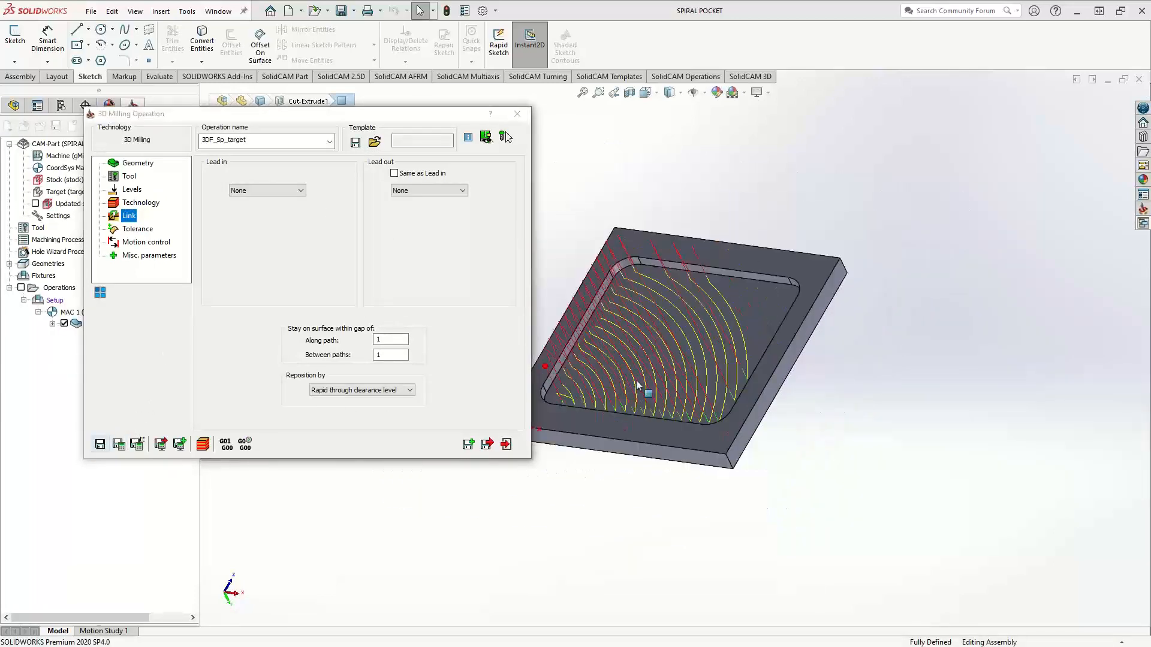
middle_click_drag(637, 386, 715, 349, "ctrl")
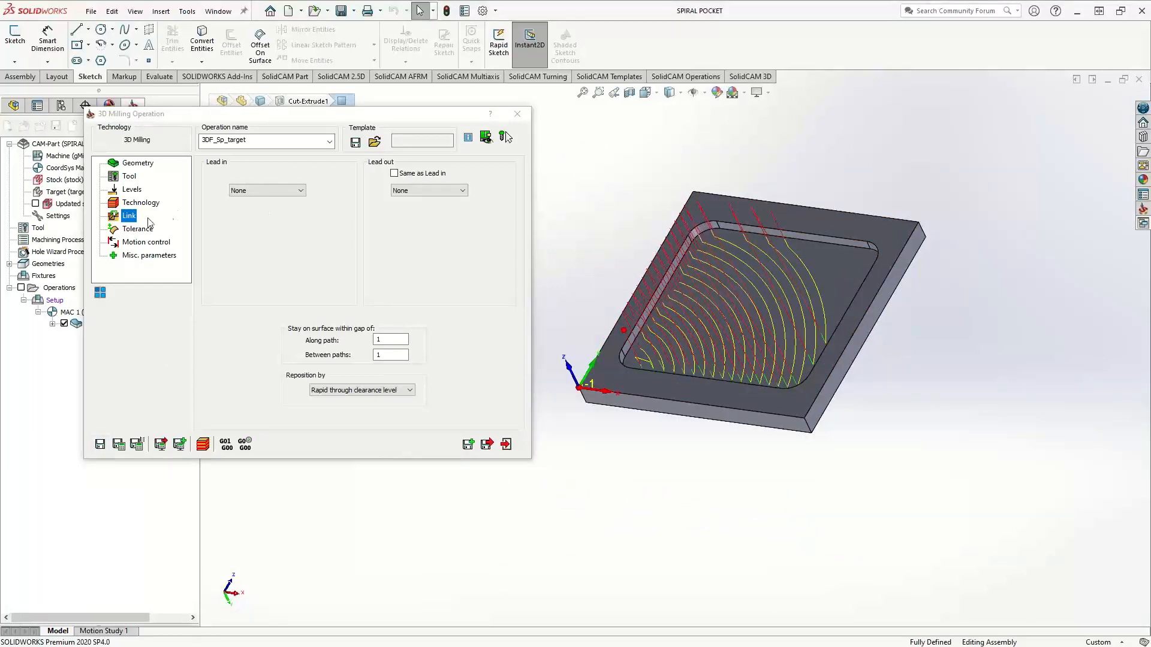
Step: Set the spiral toolpath's center point to X 3, Y 3, Z -.25 and recalculate the operation
left_click(136, 204)
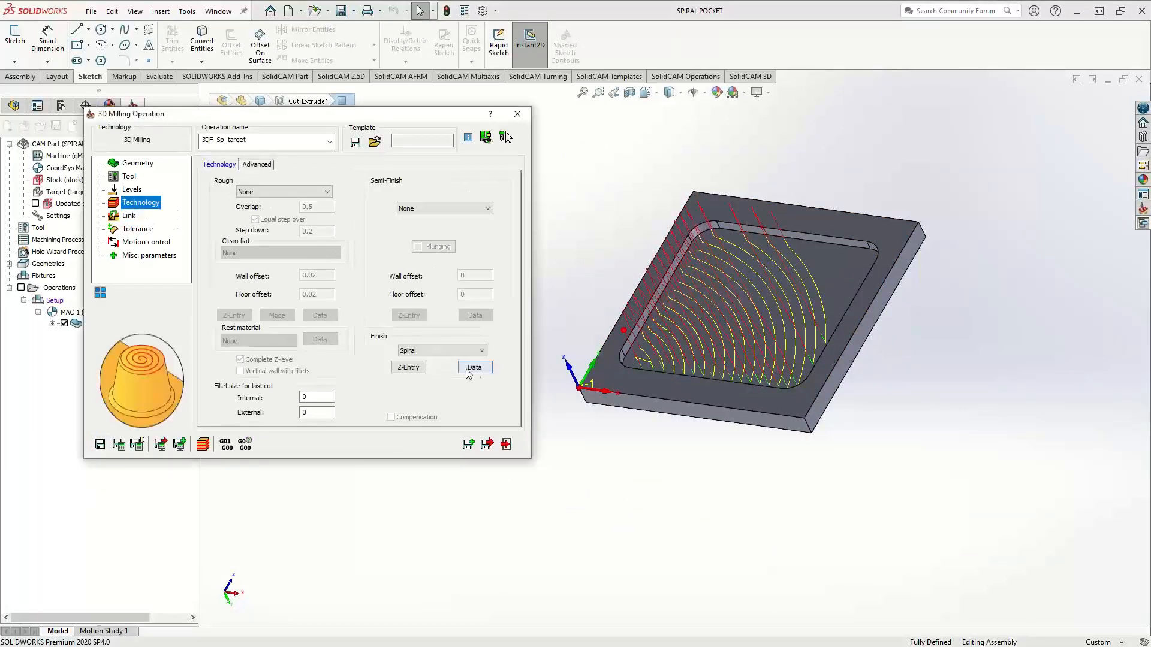
left_click(470, 368)
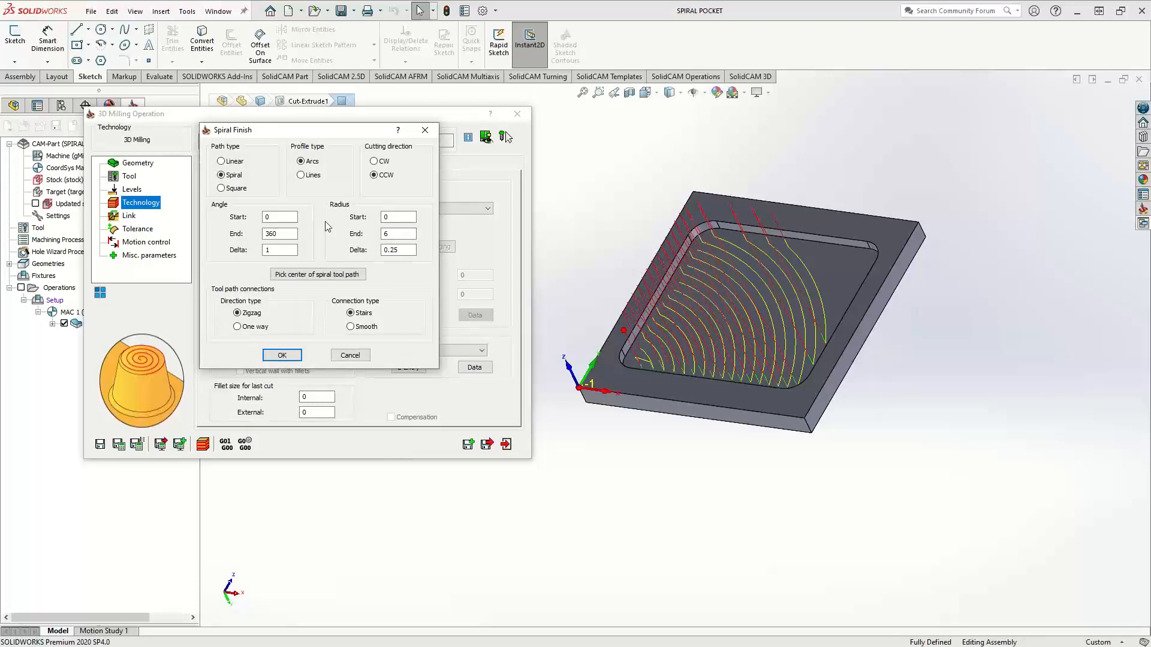
left_click(320, 275)
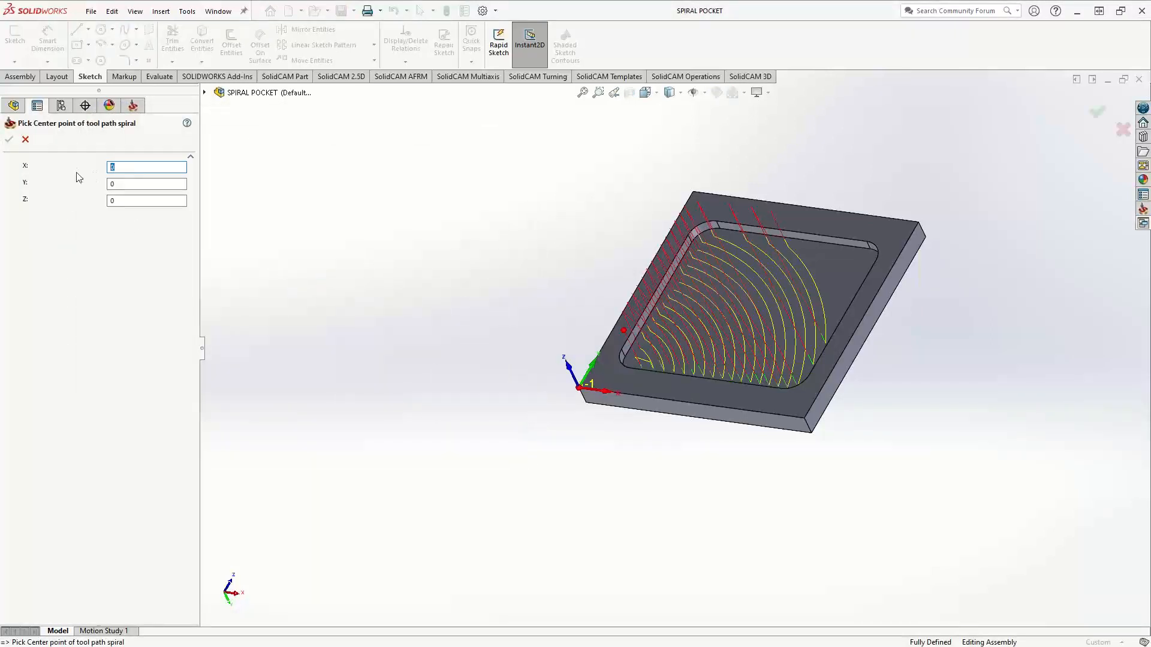
type("3")
key("Tab")
type("3")
key("Tab")
type("-.25")
left_click(9, 139)
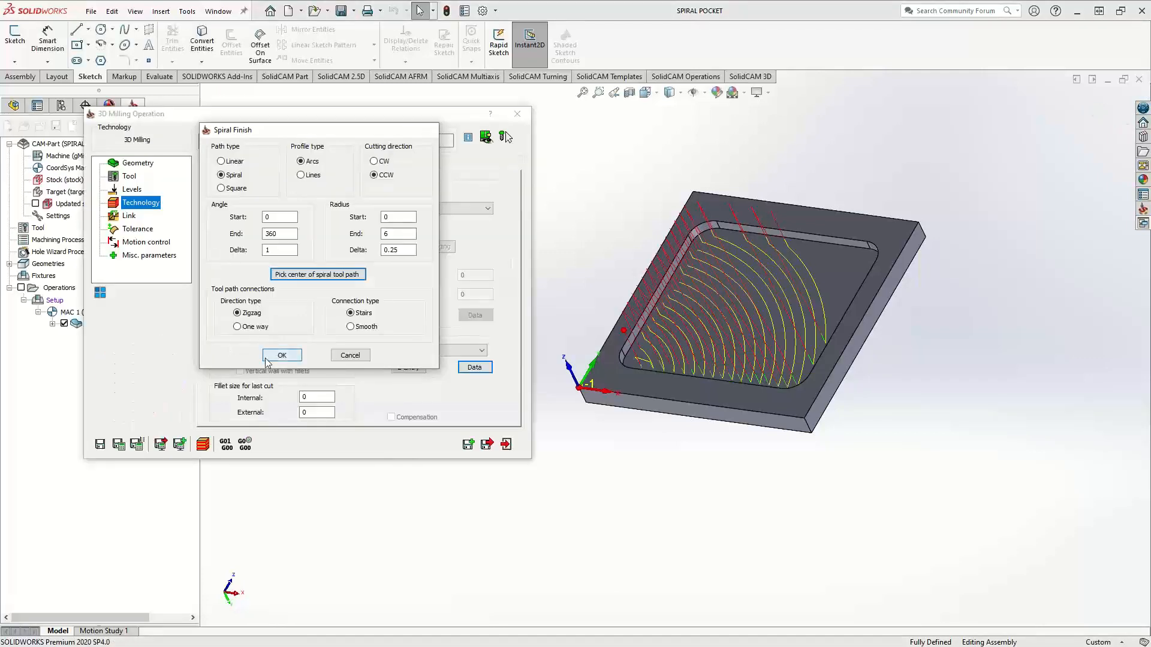
left_click(268, 356)
left_click(118, 445)
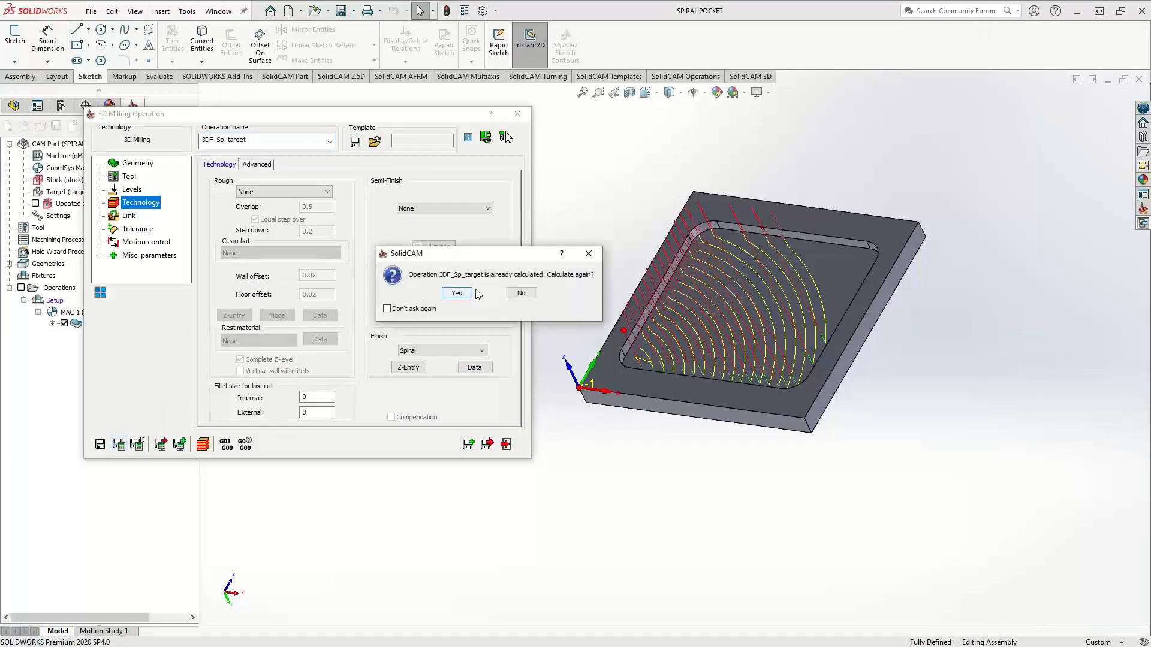
left_click(458, 293)
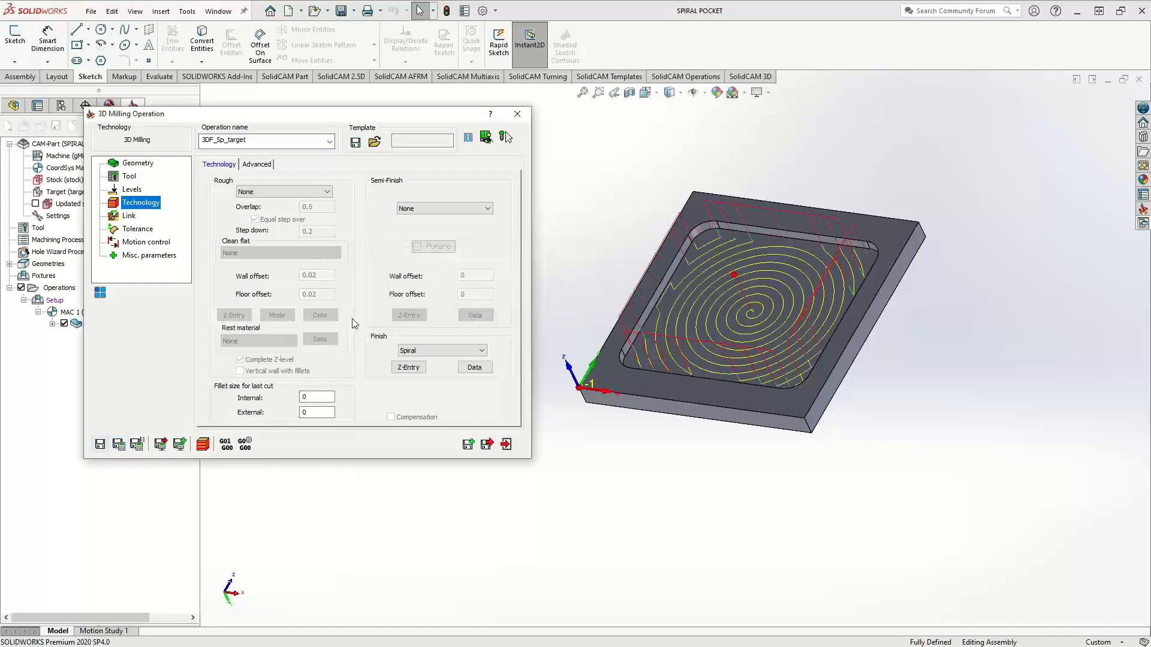
Step: Examine the spiral toolpath over the pocket floor, and exit the 3D milling operation with its toolpath display turned off
middle_click_drag(718, 332, 992, 303)
scroll(750, 340, "down", 5)
right_click(1002, 288)
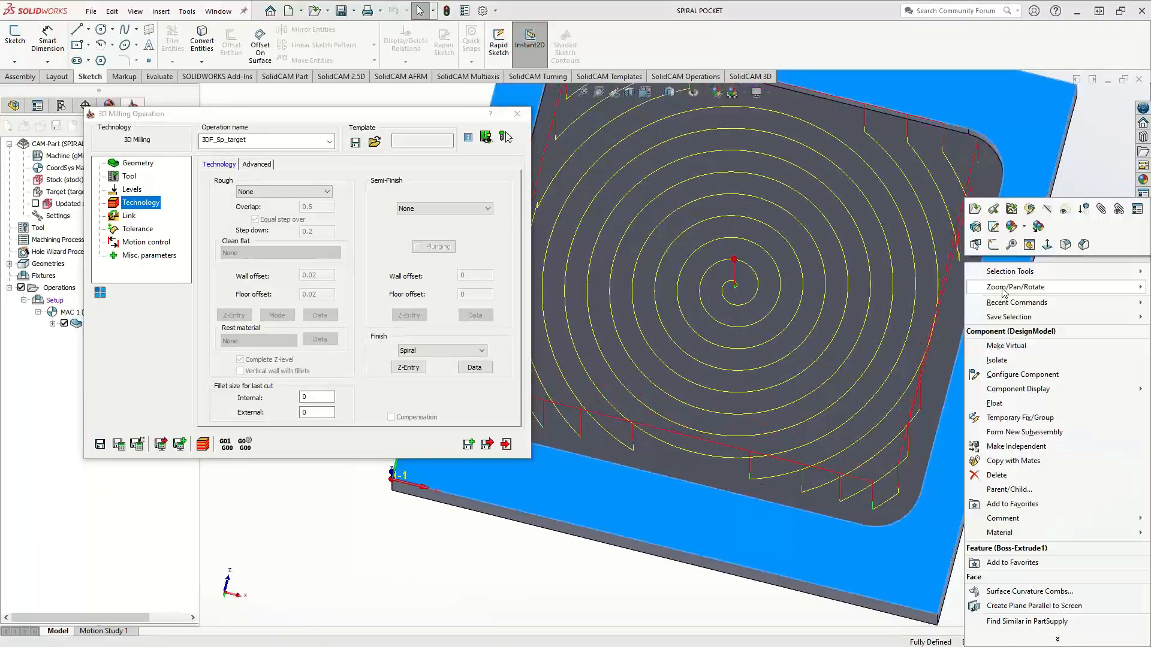
left_click(1048, 242)
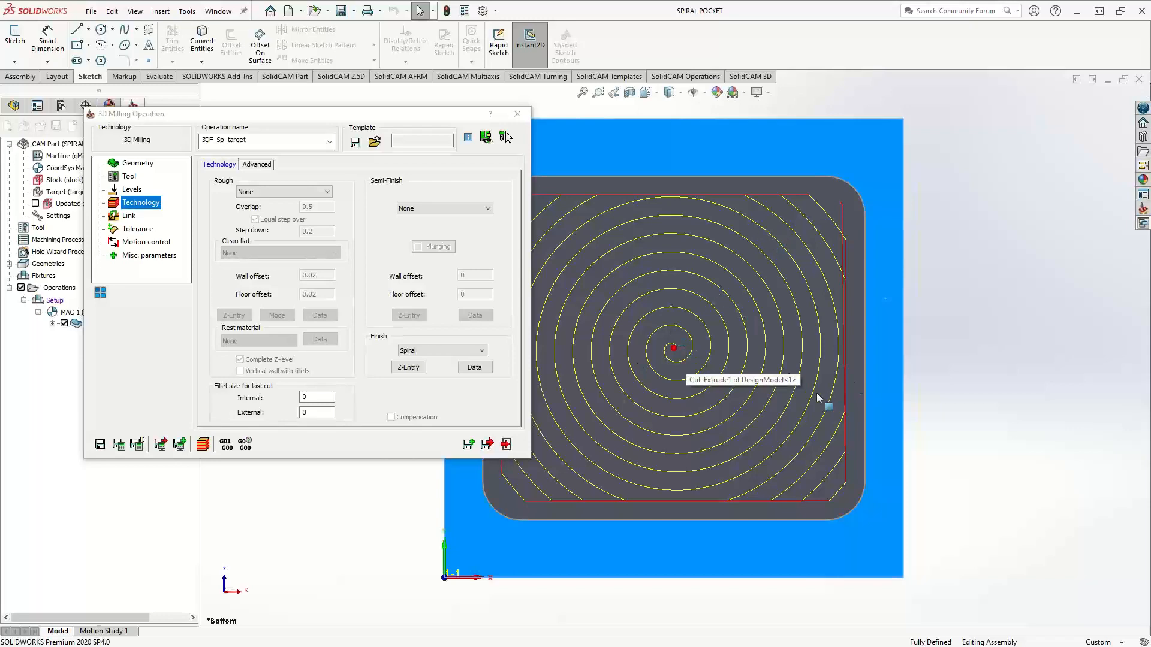
middle_click_drag(791, 380, 754, 247)
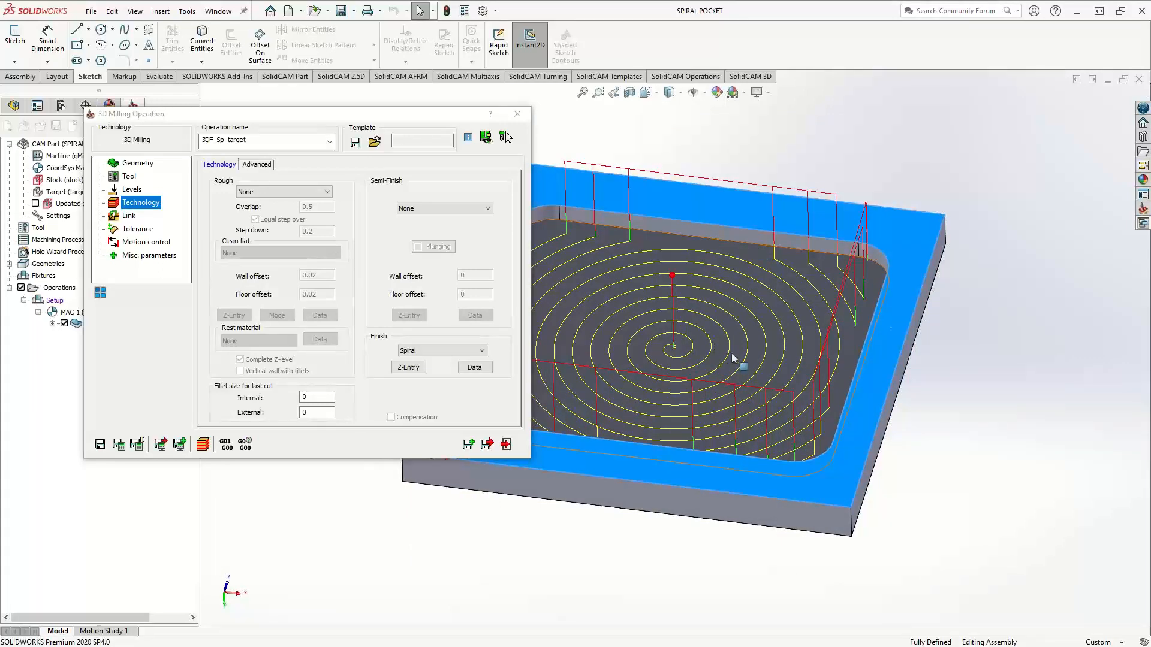
middle_click_drag(731, 353, 665, 370)
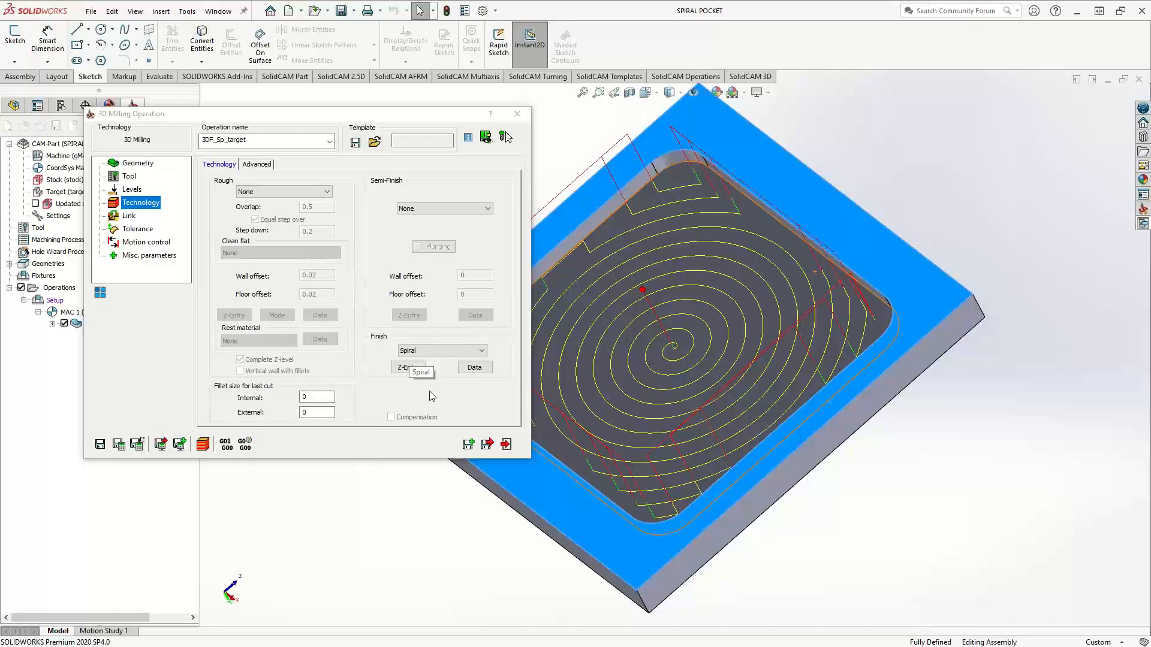
left_click(506, 444)
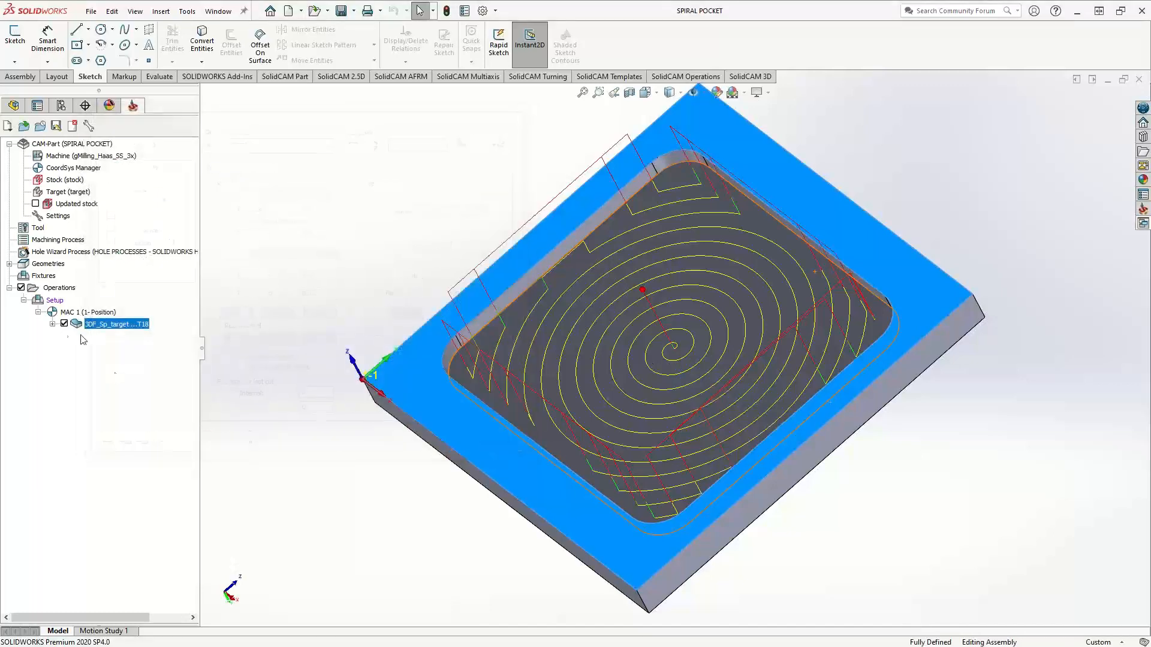
left_click(65, 324)
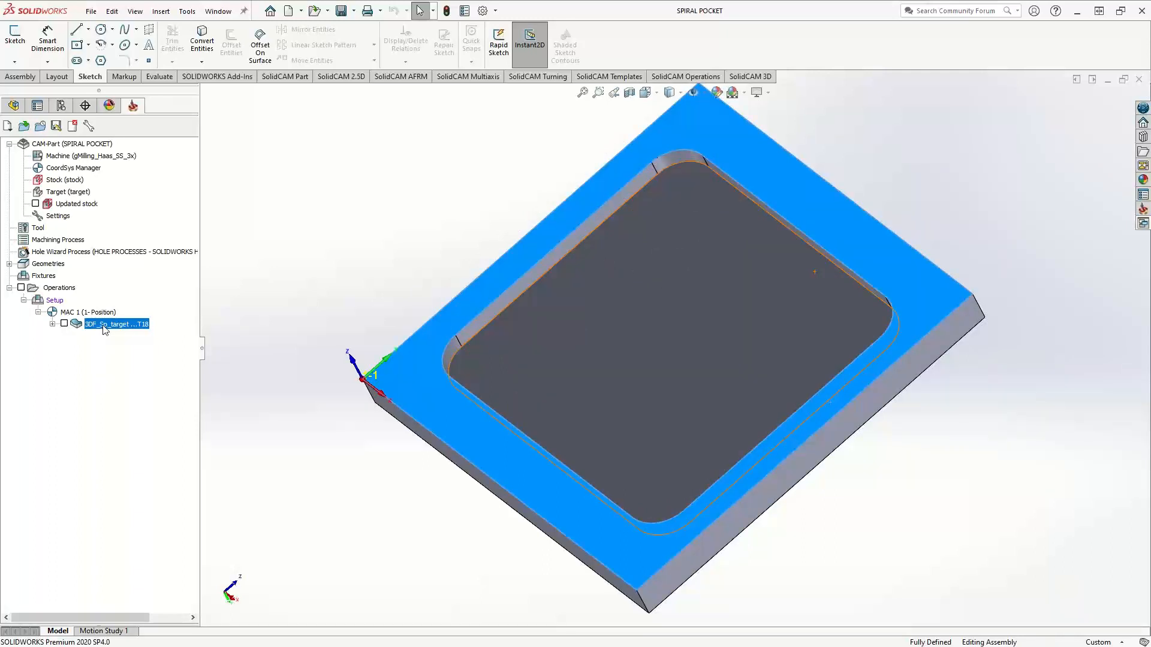
Step: Add an HSS milling operation after the 3D milling one and set its technology to Projection (Spiral)
right_click(103, 327)
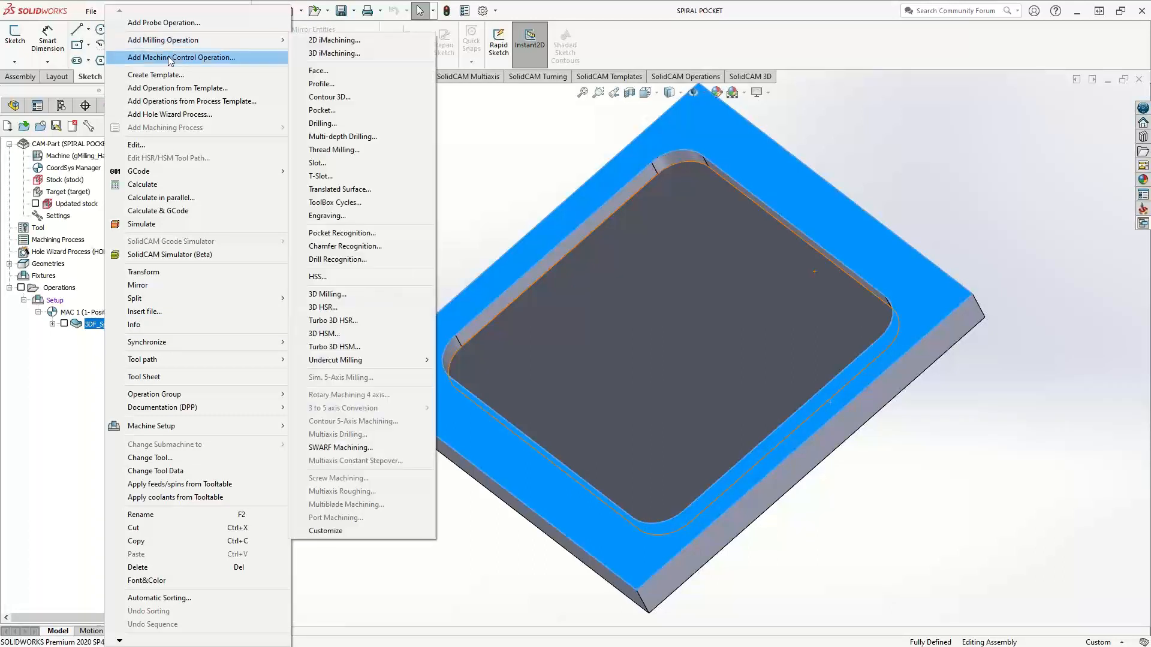
mouse_move(192, 42)
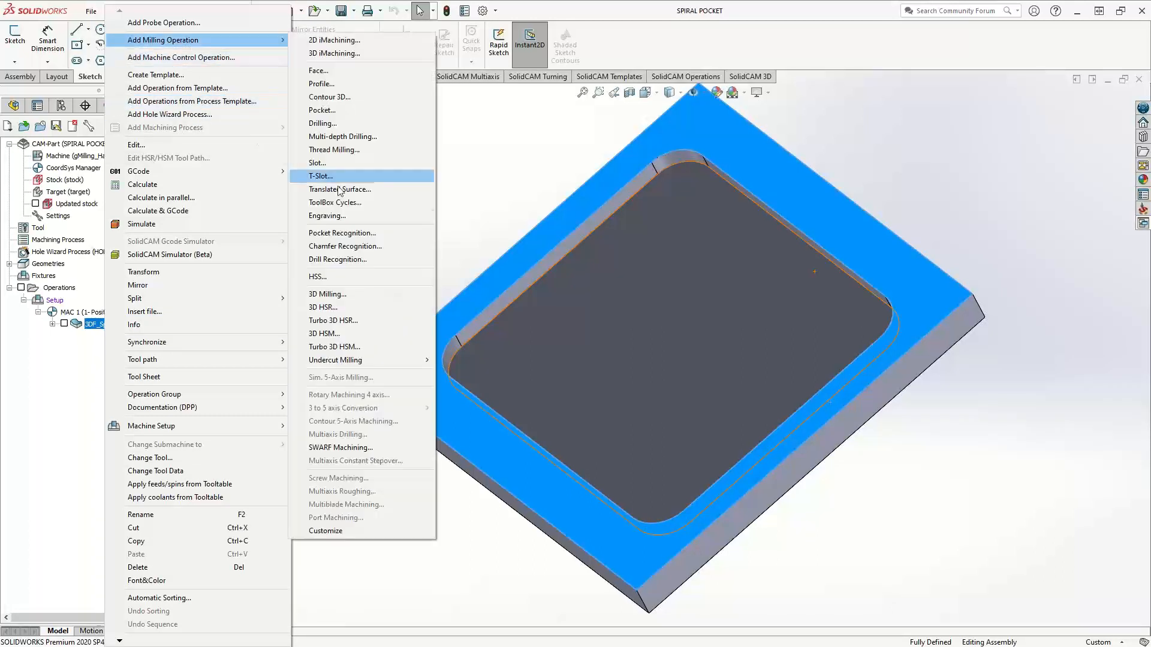
left_click(322, 277)
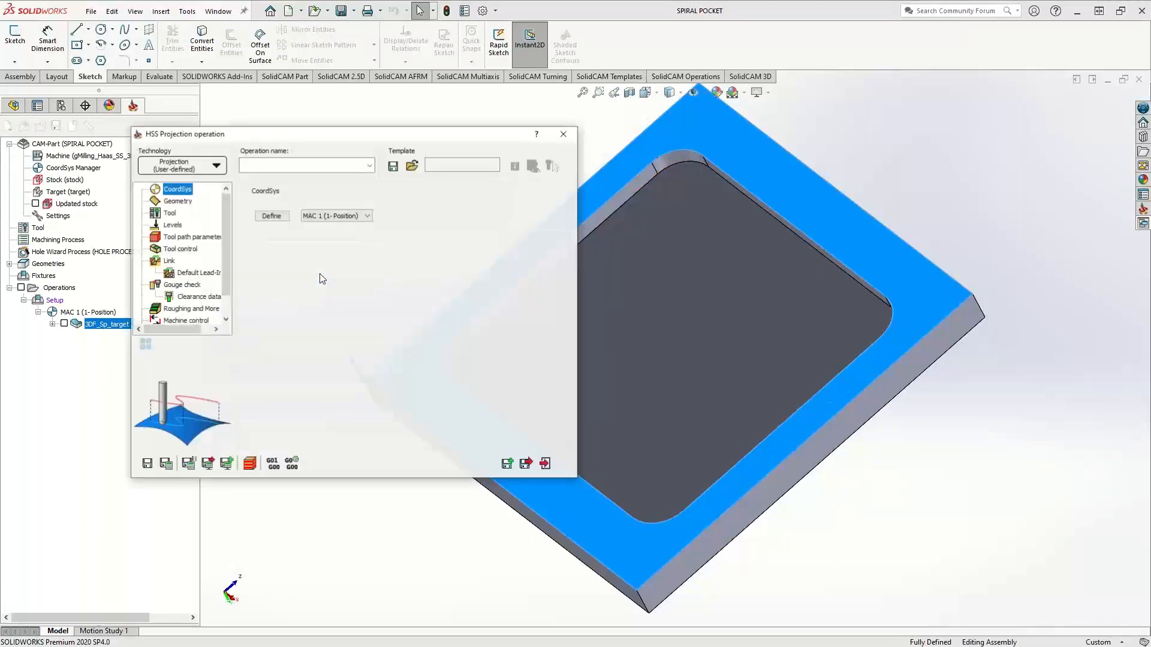
left_click(223, 170)
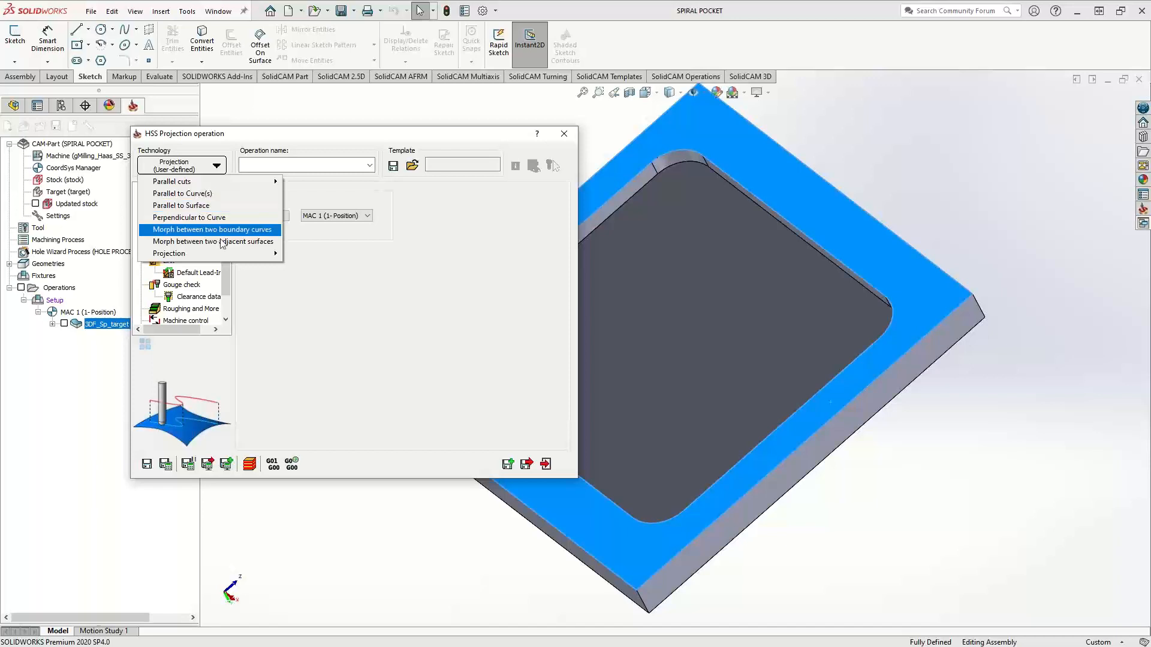
mouse_move(222, 253)
left_click(304, 277)
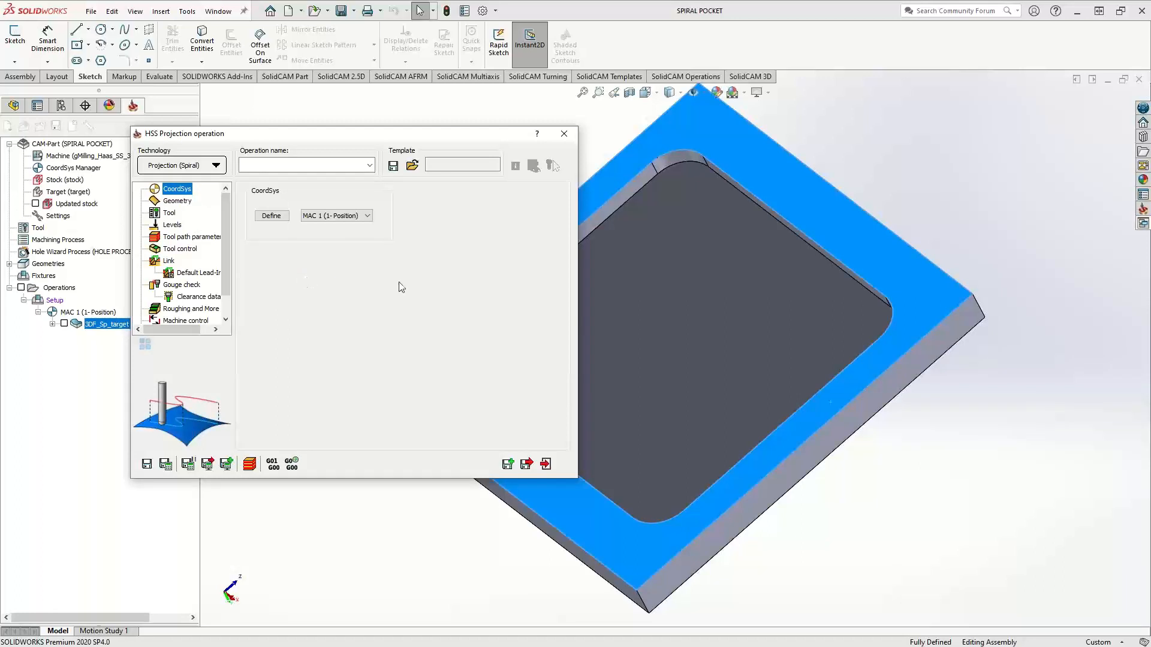
Step: Define the HSS drive surface geometry "faces" from the pocket floor face
left_click(173, 202)
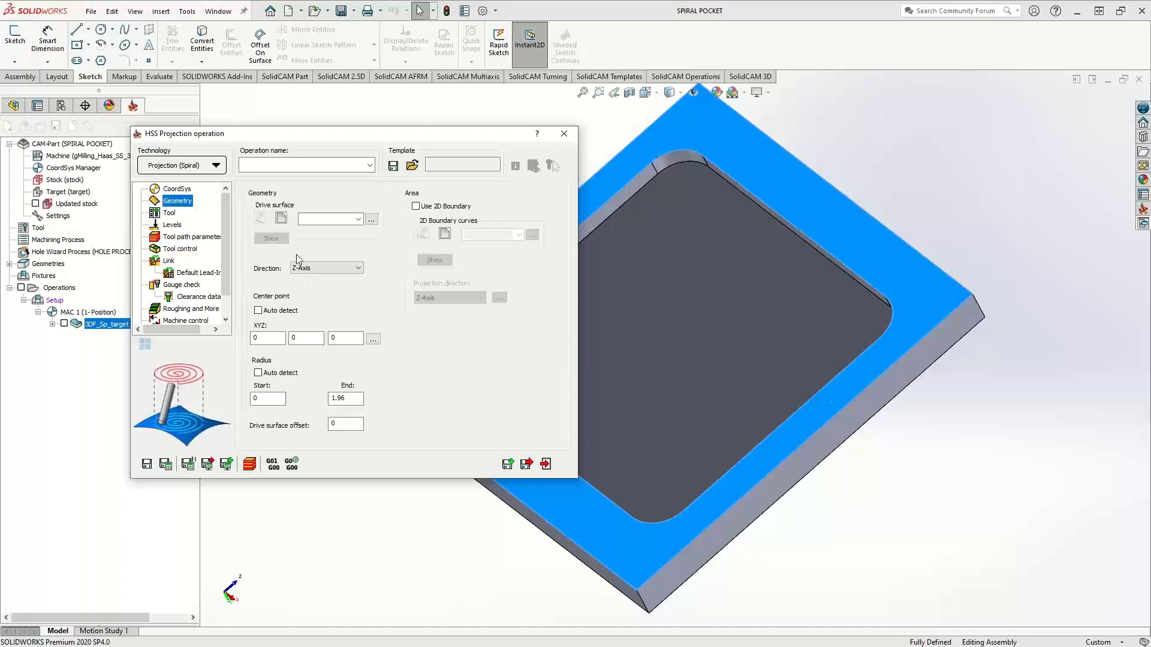
left_click(281, 219)
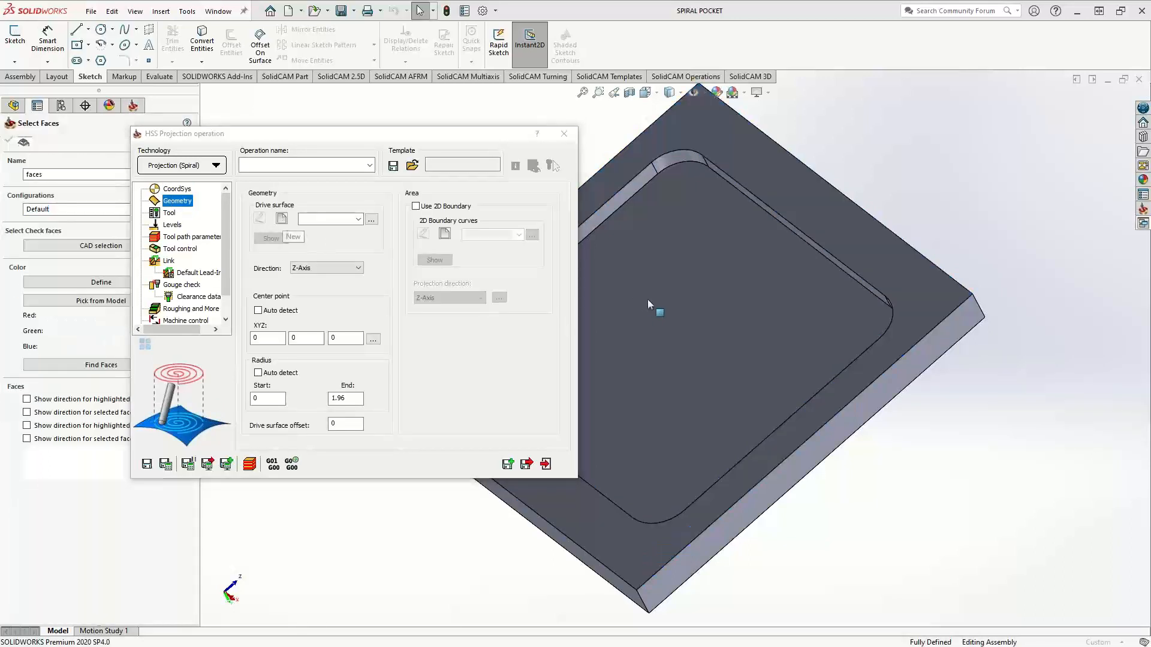
left_click(648, 302)
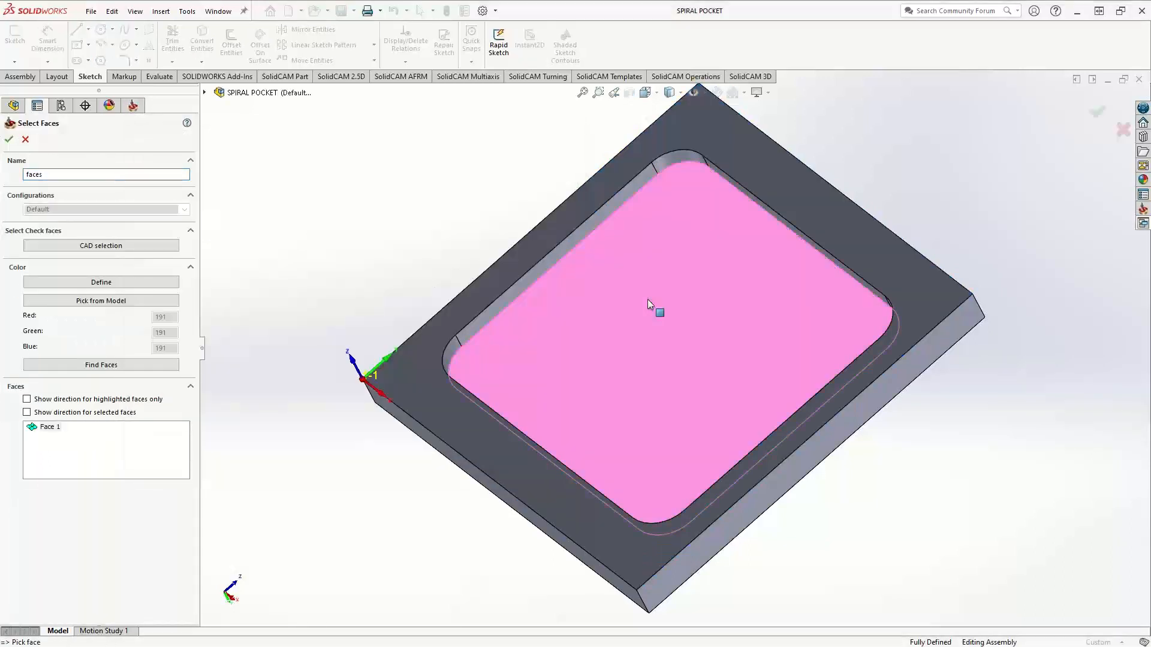
left_click(9, 139)
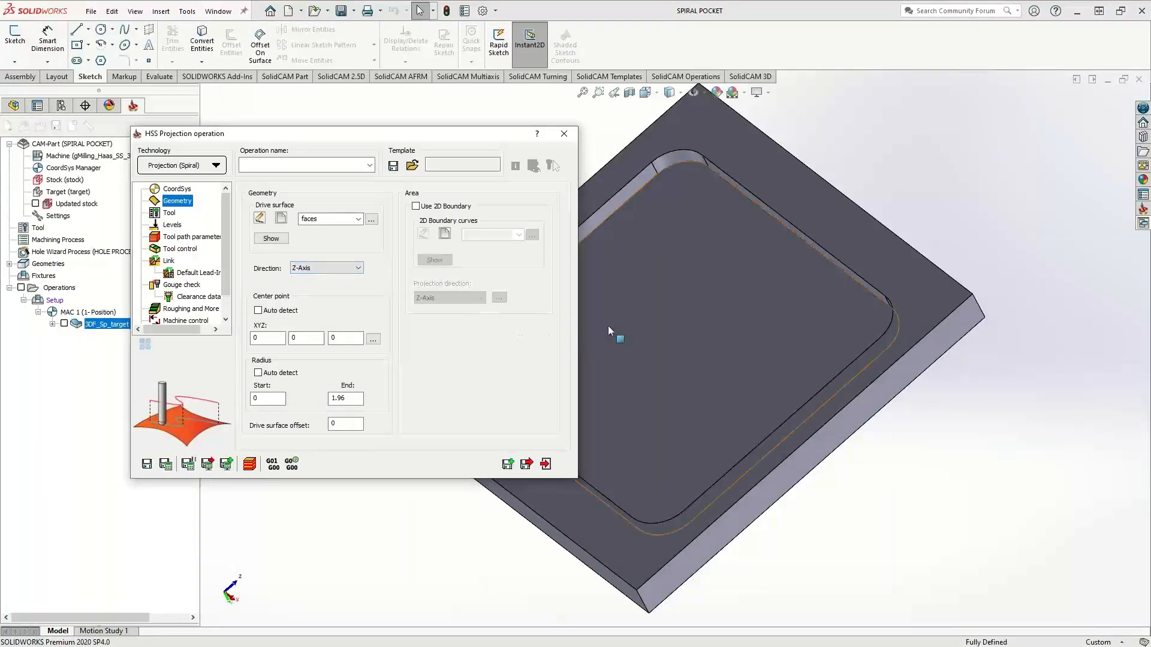
Step: Turn on automatic detection of the spiral's center point in the HSS projection geometry
middle_click_drag(609, 327, 791, 309, "ctrl")
scroll(759, 311, "up", 3)
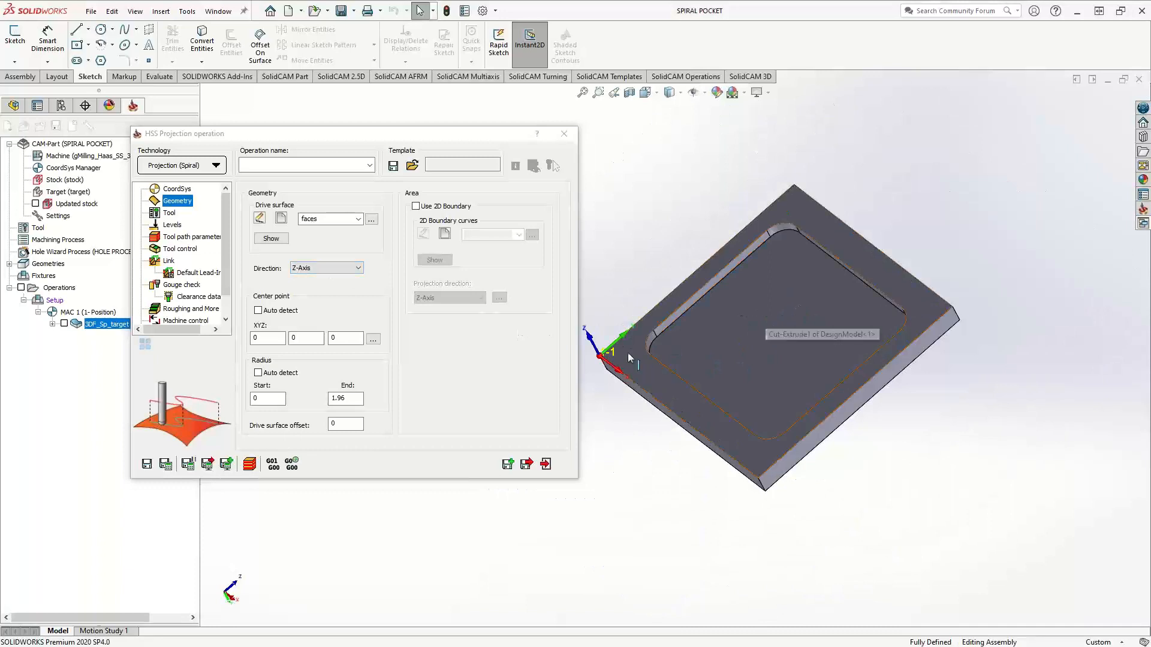
left_click(258, 311)
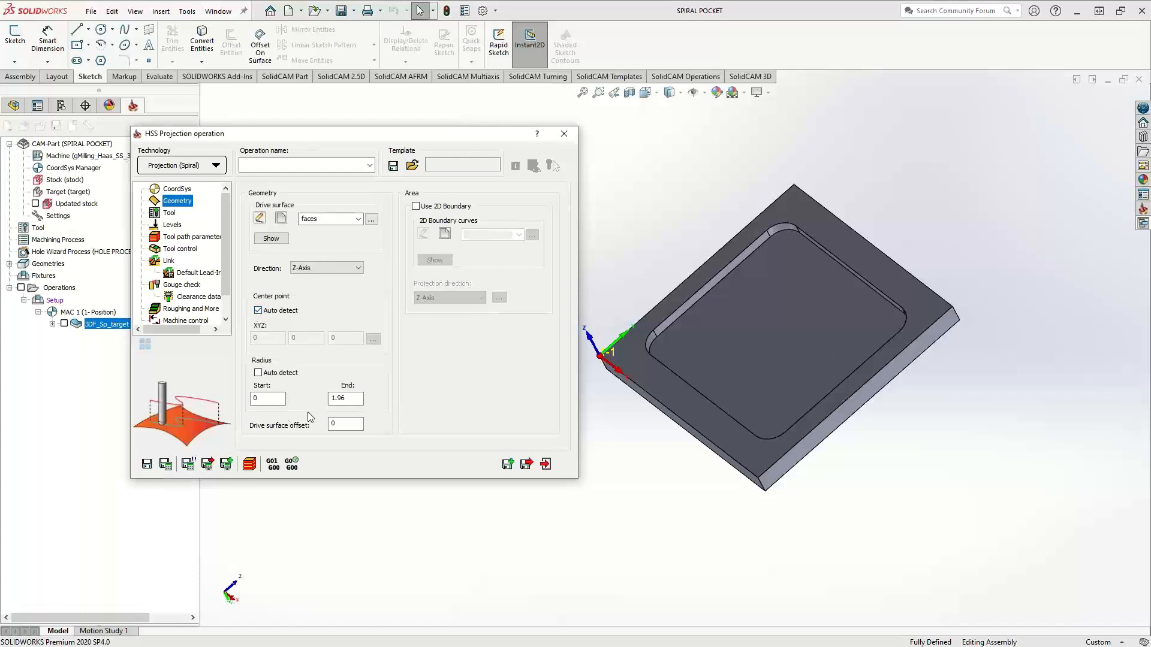
Step: Turn on automatic detection of the spiral radius and assign tool 18, the 0.5 inch four-flute end mill, to the HSS operation
left_click(259, 373)
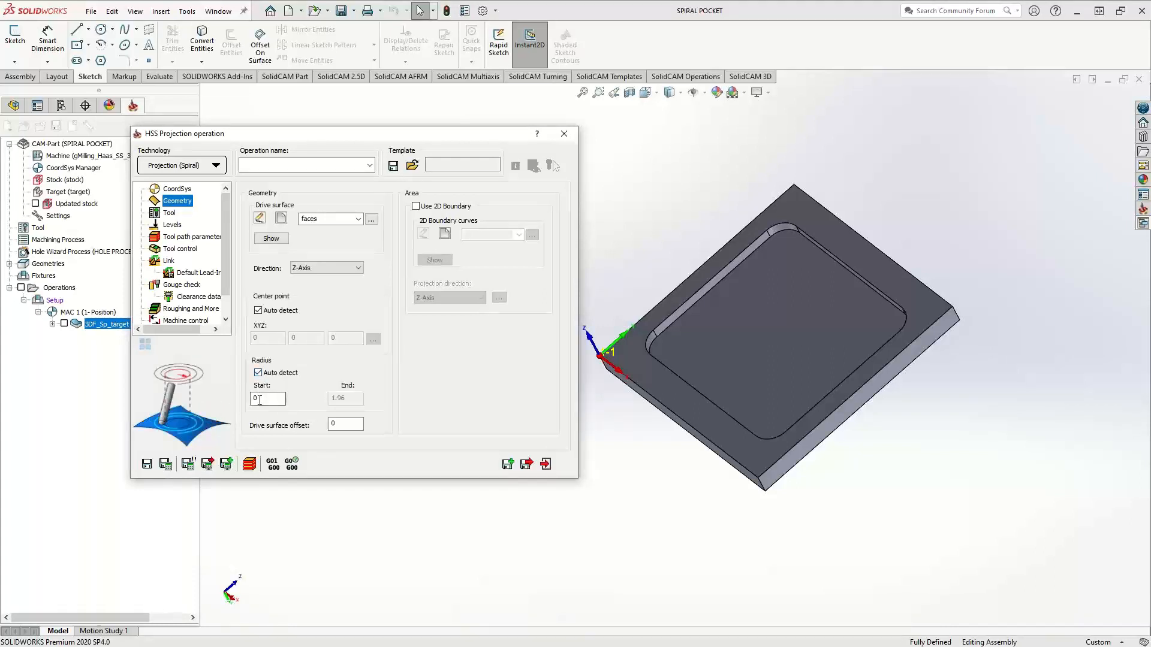
left_click(172, 215)
left_click(325, 378)
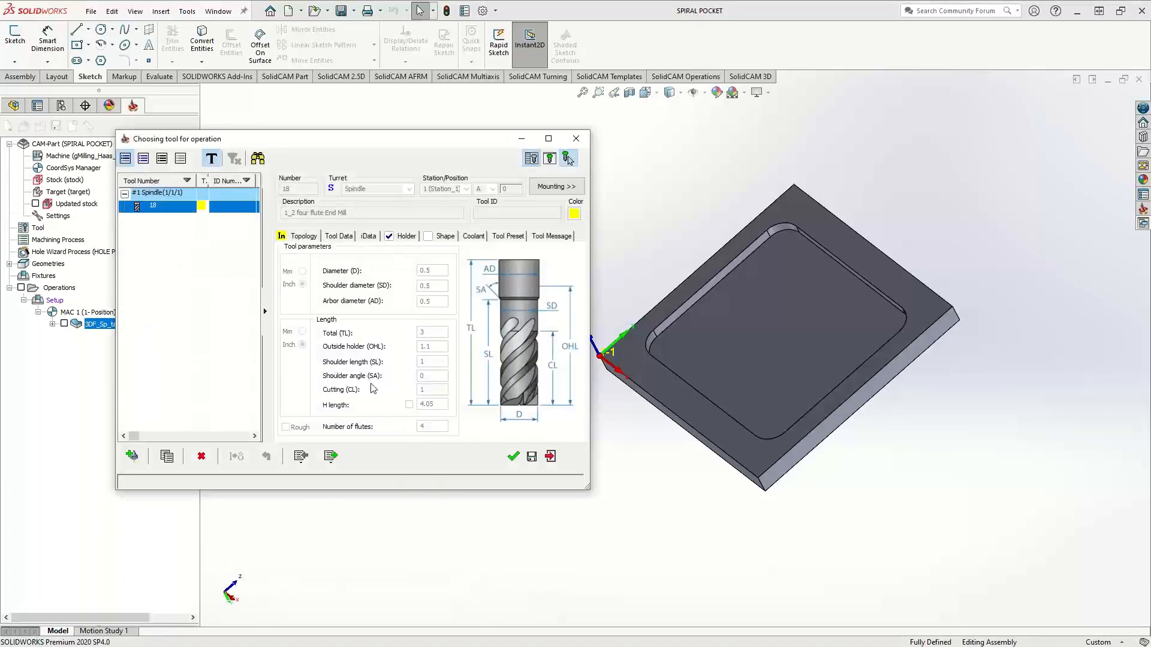
left_click(513, 457)
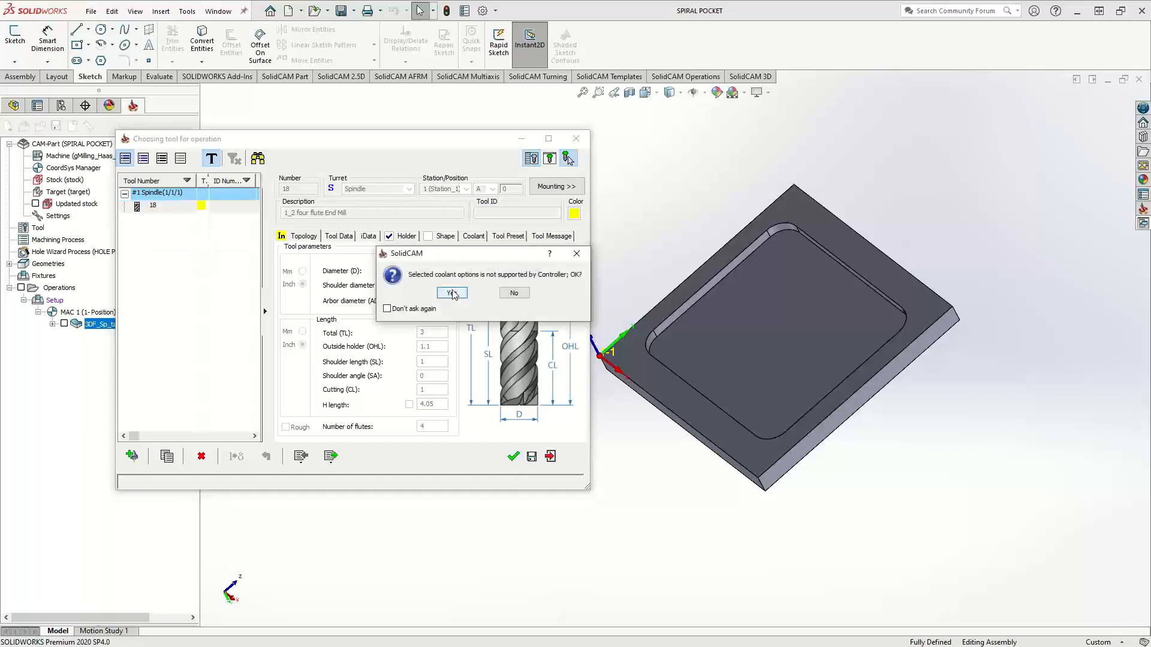
left_click(452, 292)
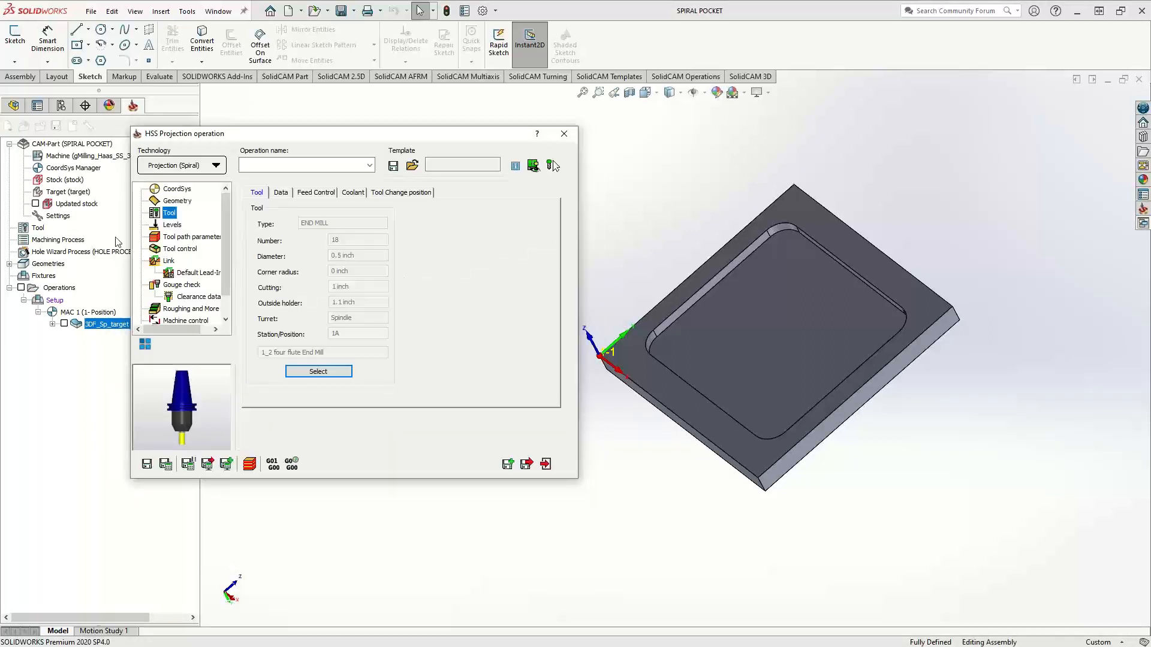
Step: Review the levels and surface quality settings, and select CW as the cutting method for sorting the HSS toolpath
left_click(180, 226)
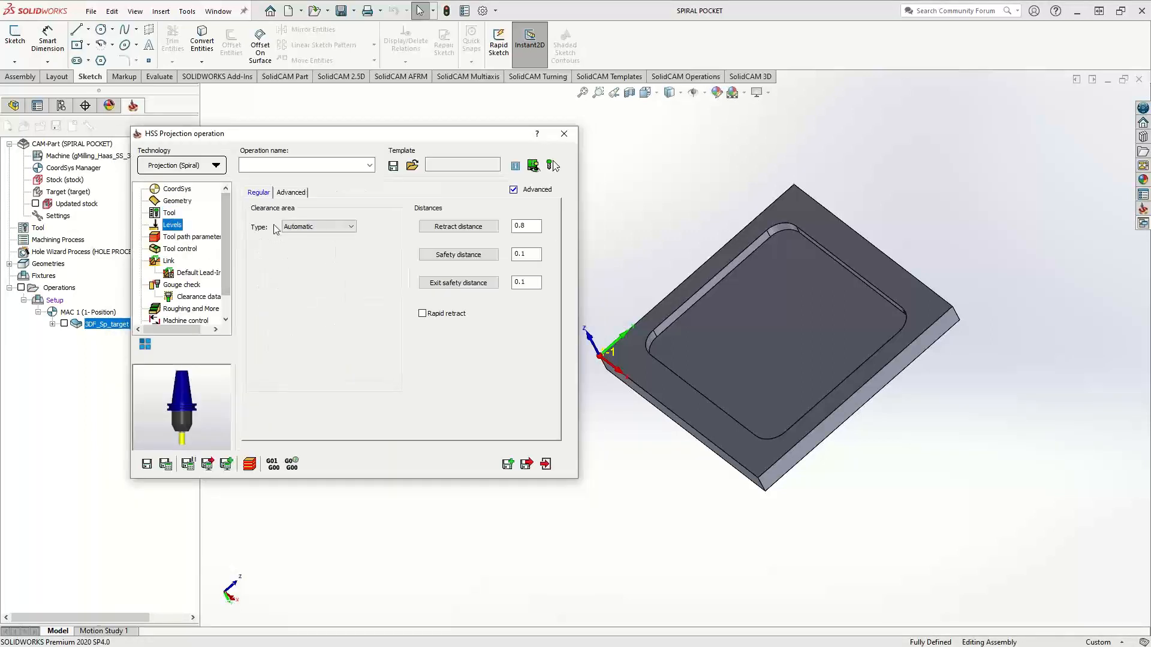
left_click(192, 237)
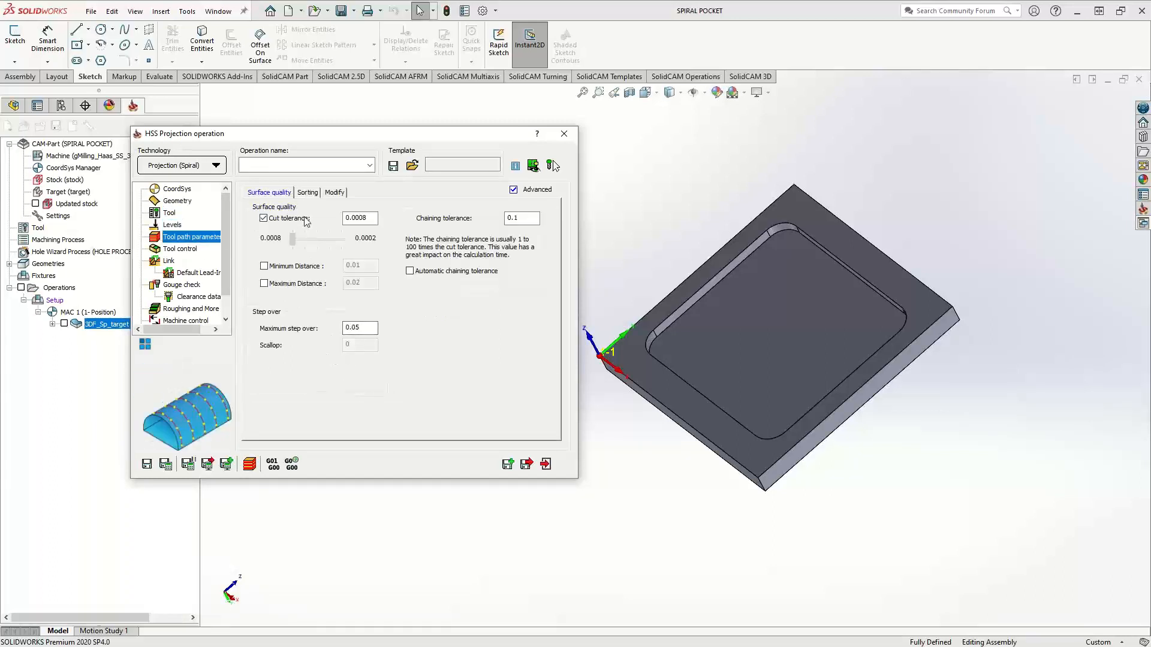
left_click(308, 192)
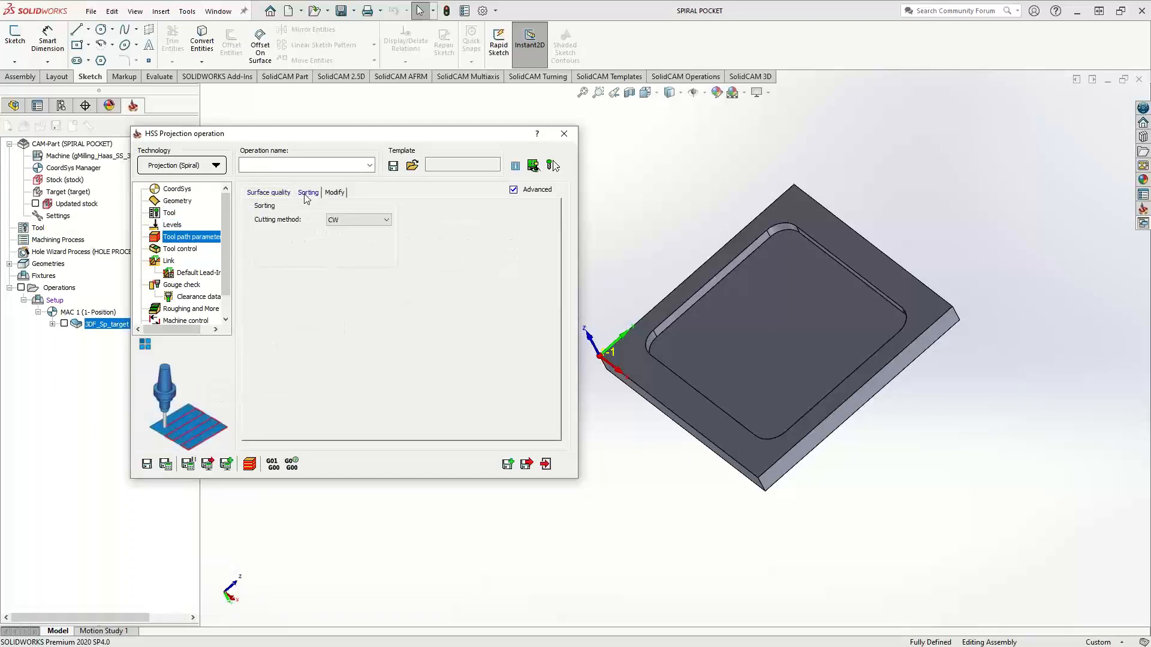
left_click(383, 221)
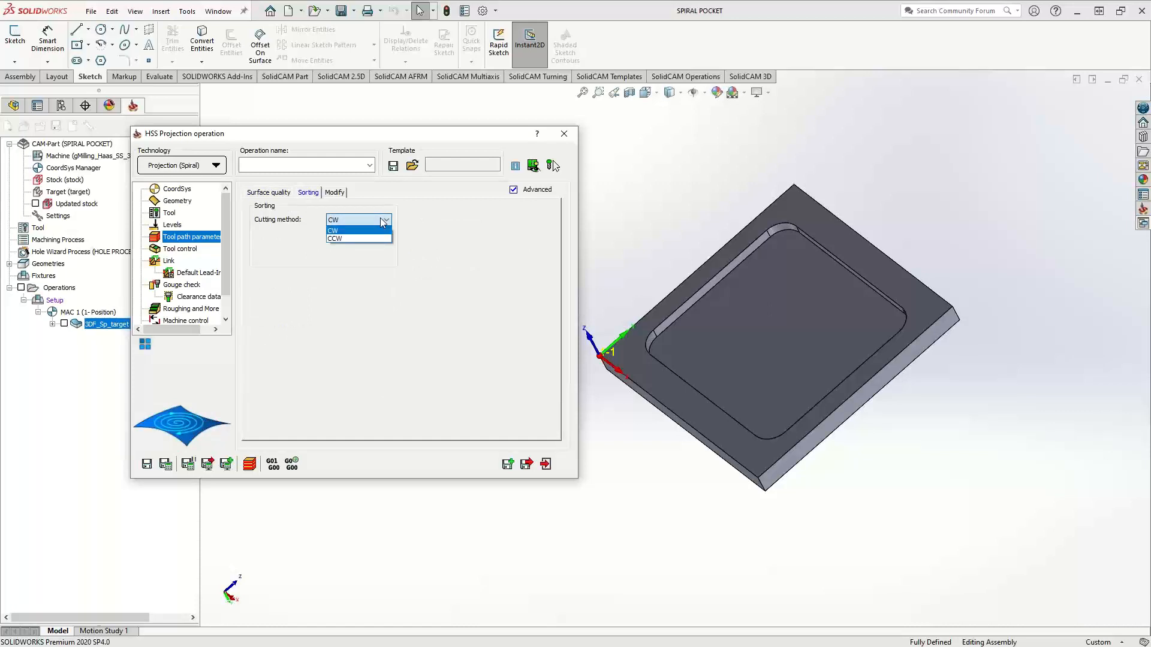
left_click(357, 231)
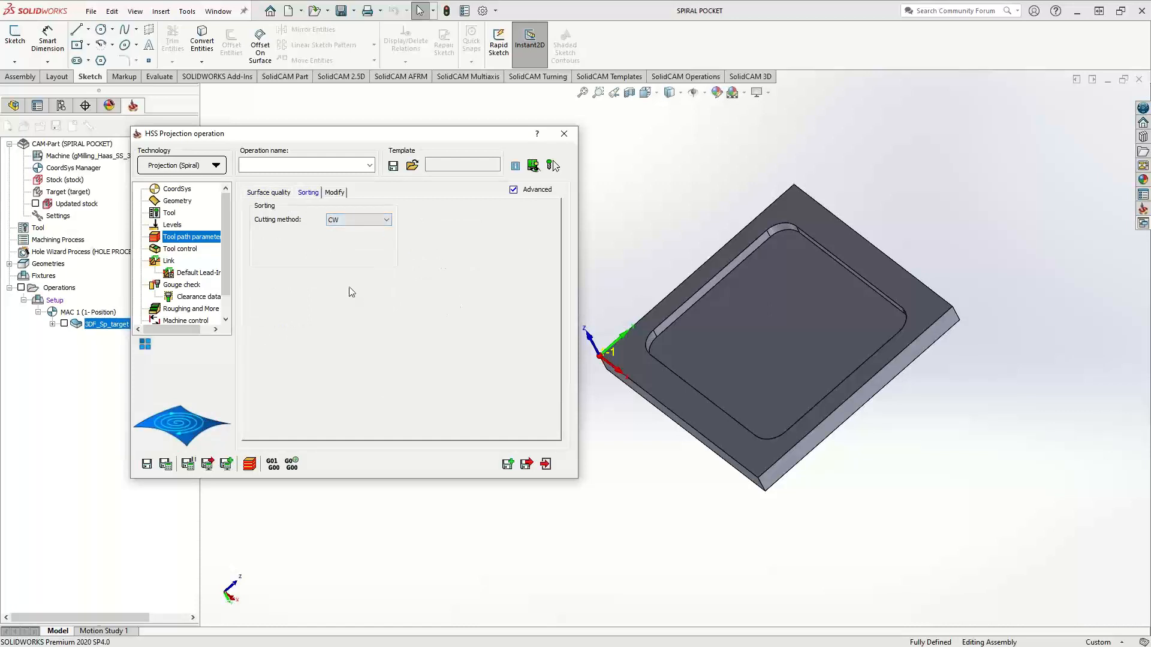
Step: Enable the first gouge check with the Trim and relink toolpath strategy and exclude the tool tip from it
left_click(180, 249)
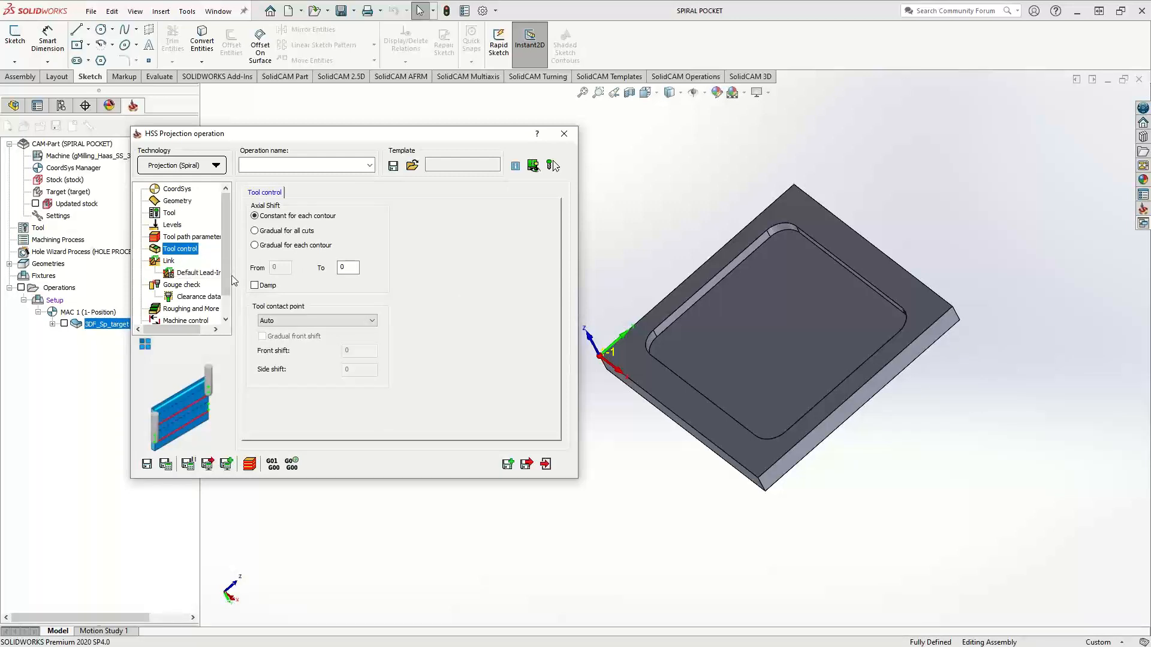
left_click(176, 286)
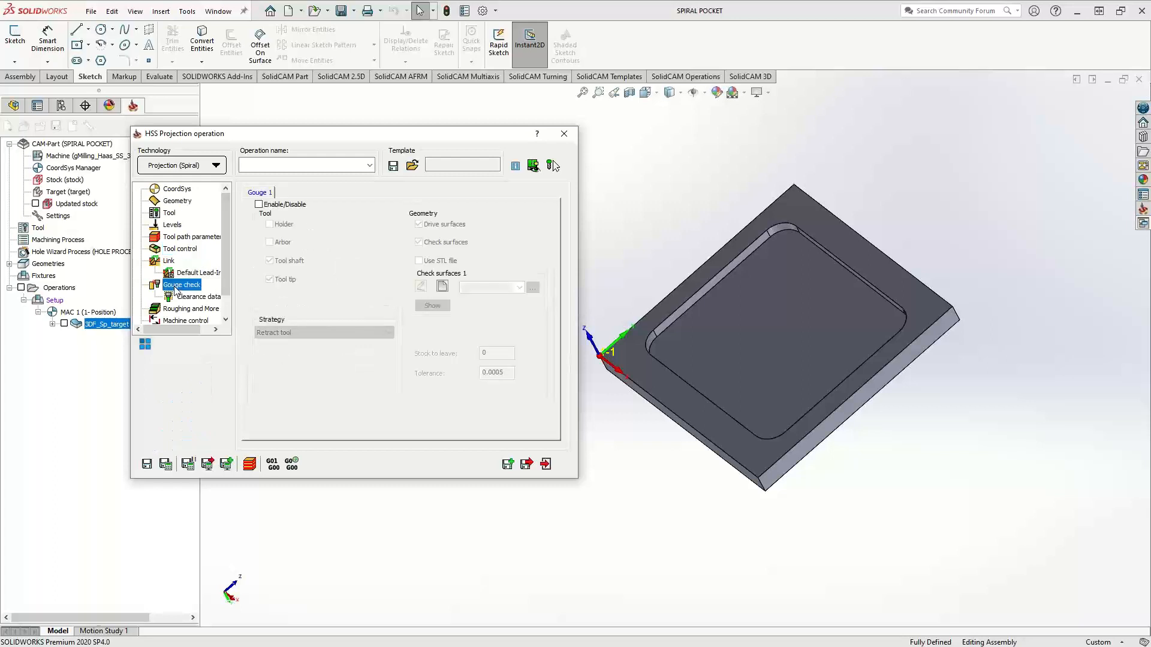
left_click(258, 204)
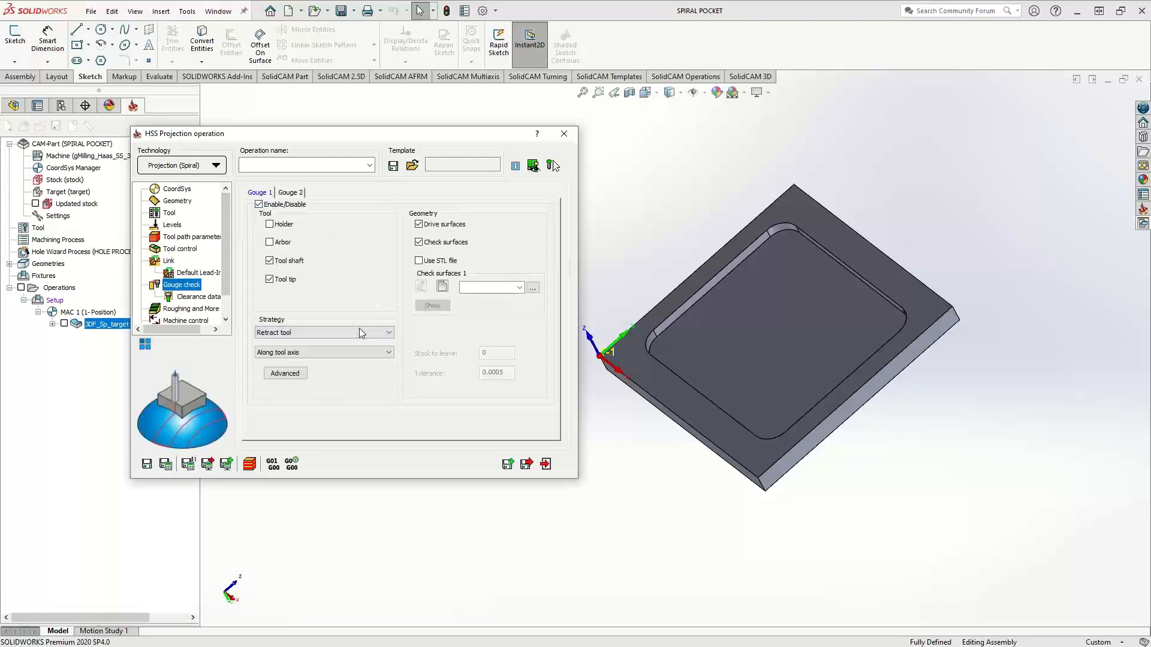
left_click(362, 333)
left_click(271, 279)
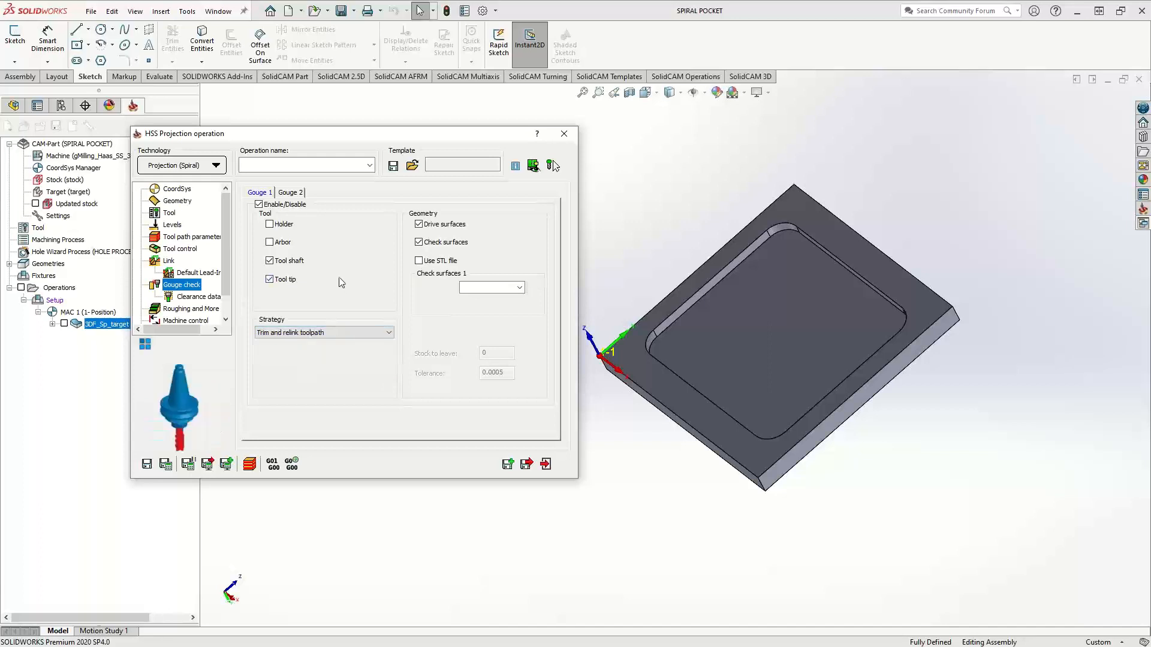
Step: Define the gouge check surfaces "faces1" from all faces adjacent to the drive faces, and calculate the HSS toolpath
left_click(443, 288)
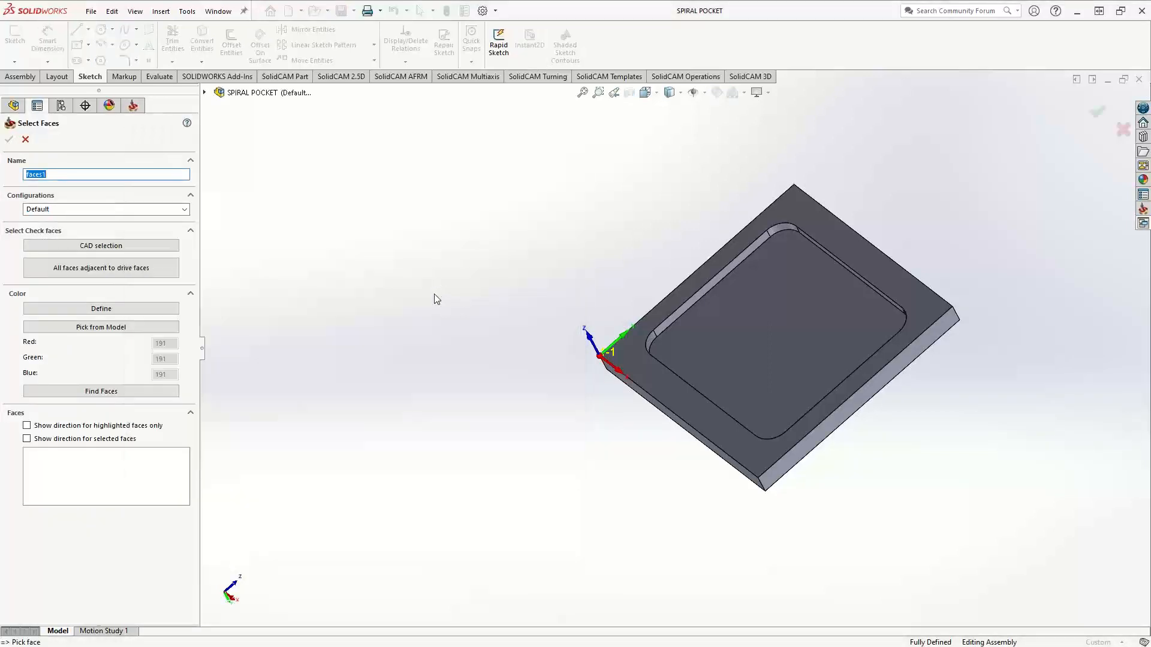
left_click(96, 270)
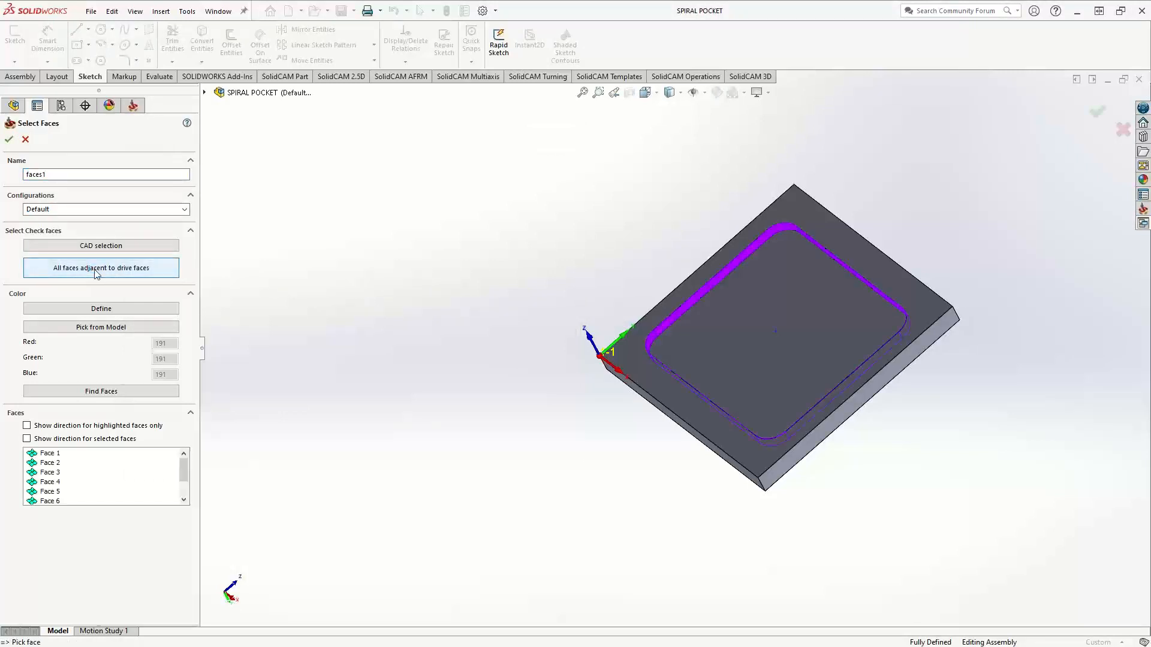
left_click(9, 139)
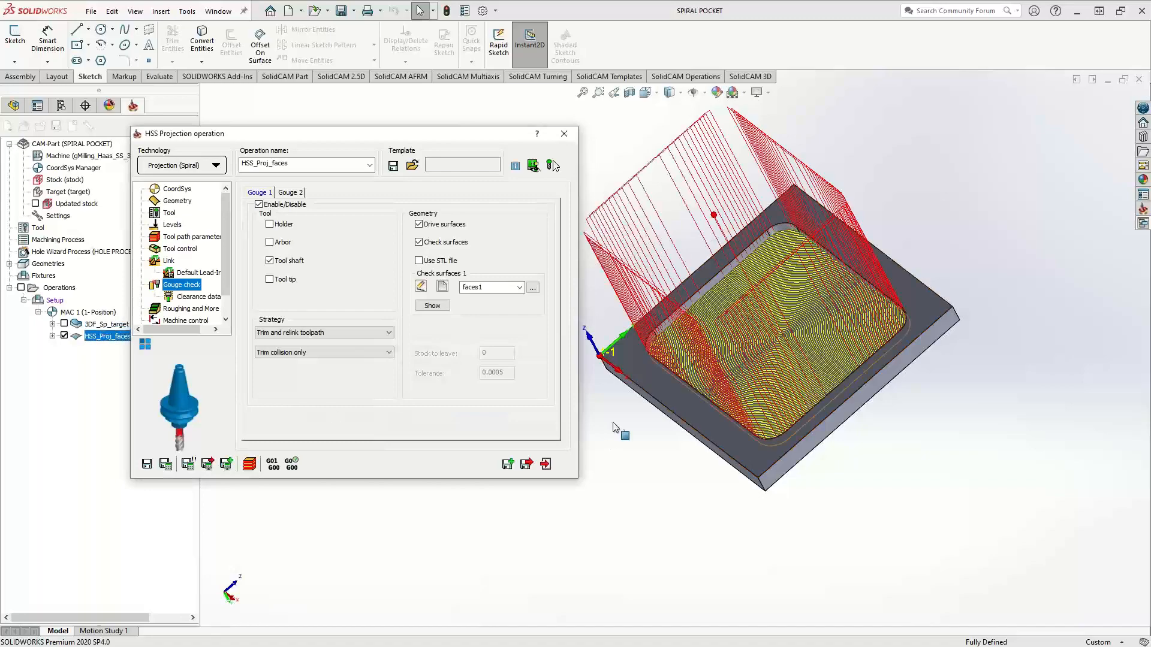
Step: Exclude the drive surfaces from the gouge check, set its stock to leave to 0.01, and recalculate the HSS toolpath
middle_click_drag(620, 430, 759, 351)
scroll(767, 330, "down", 3)
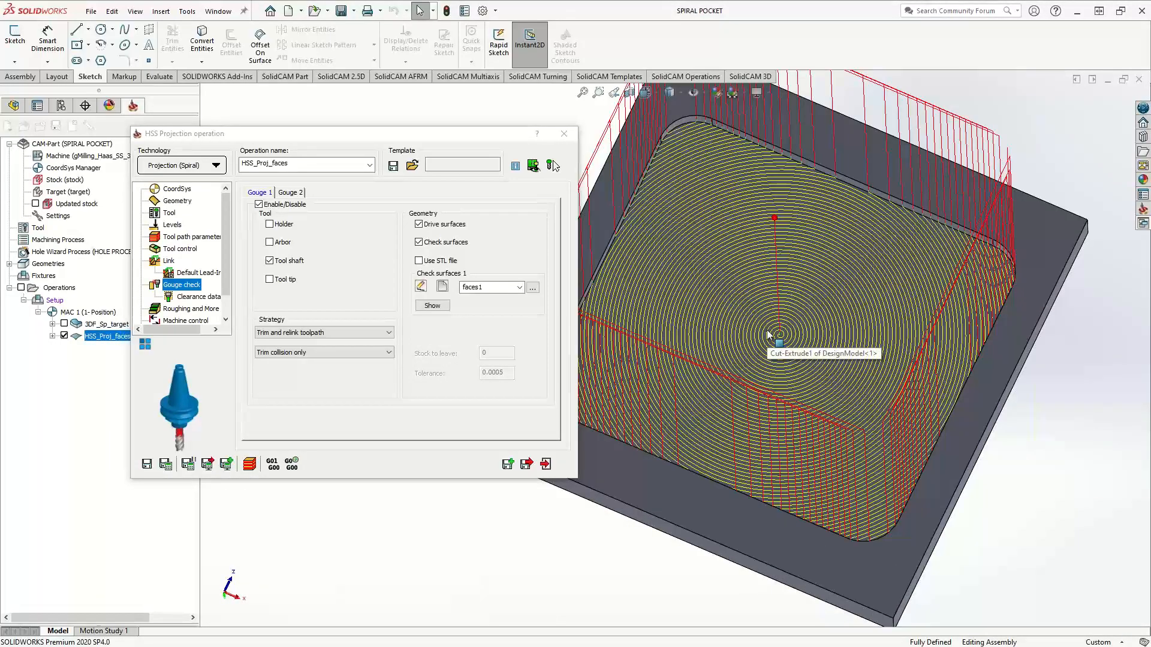
right_click(999, 360)
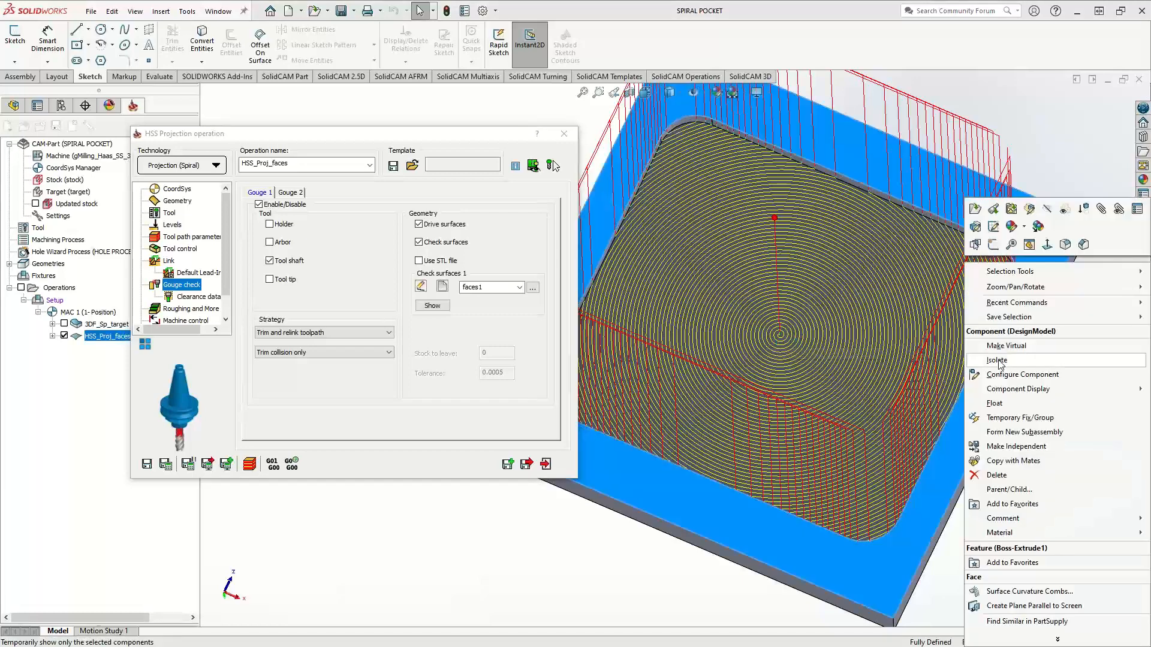
left_click(1045, 248)
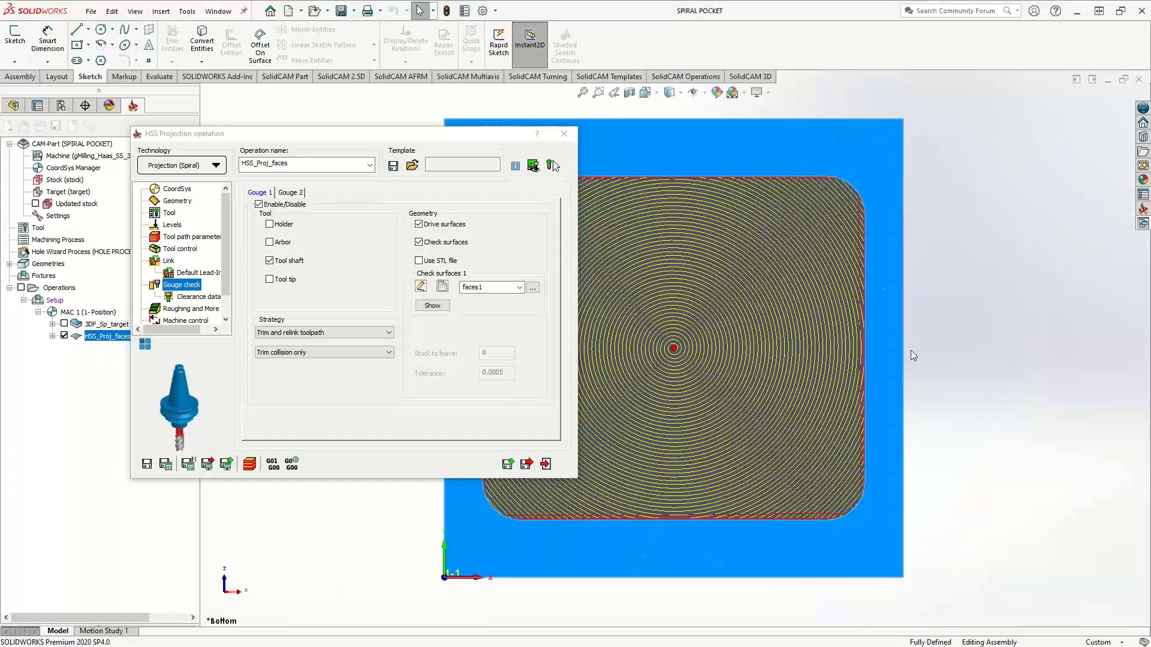
left_click_drag(455, 141, 400, 137)
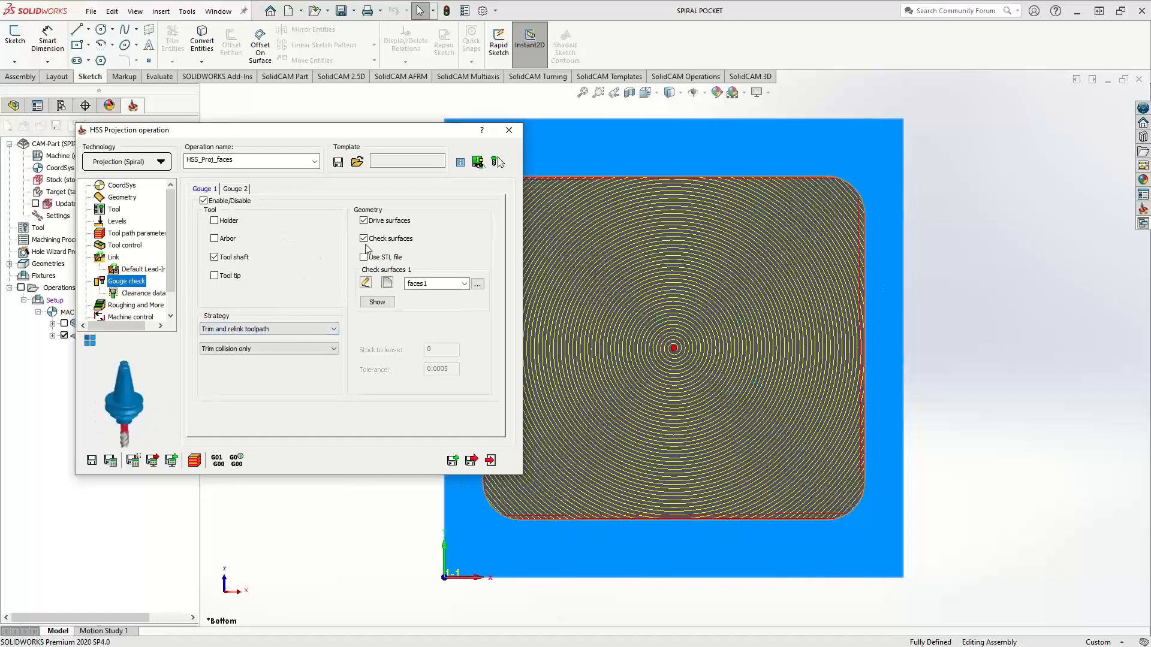
left_click(364, 222)
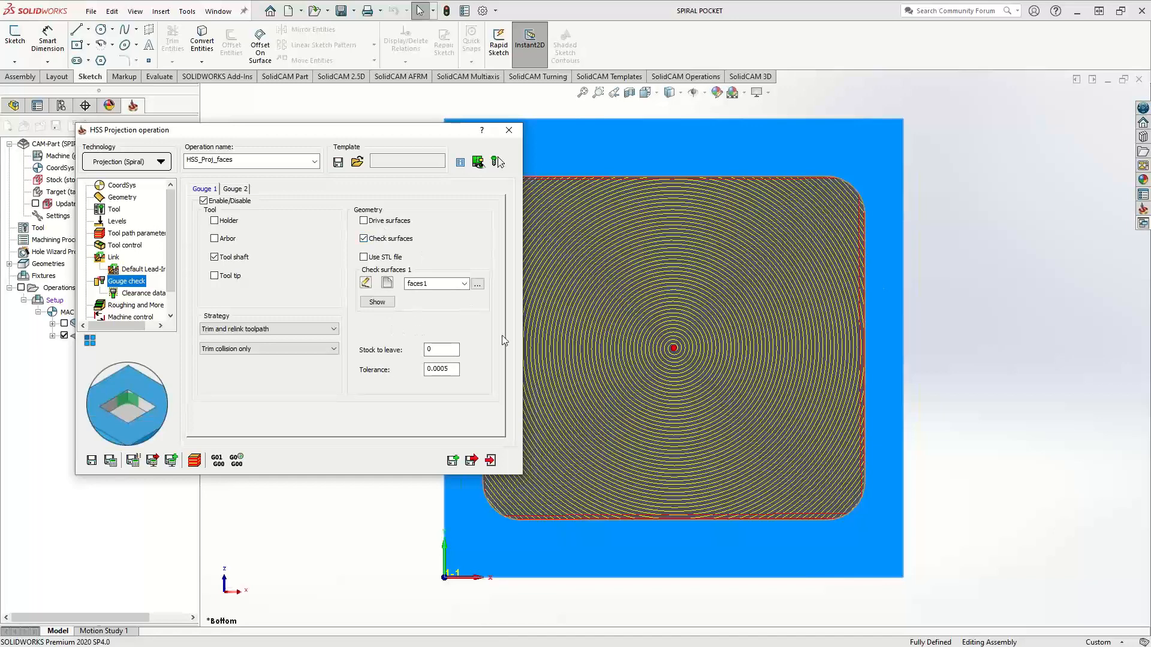
left_click_drag(447, 351, 384, 357)
type(".01")
left_click(109, 460)
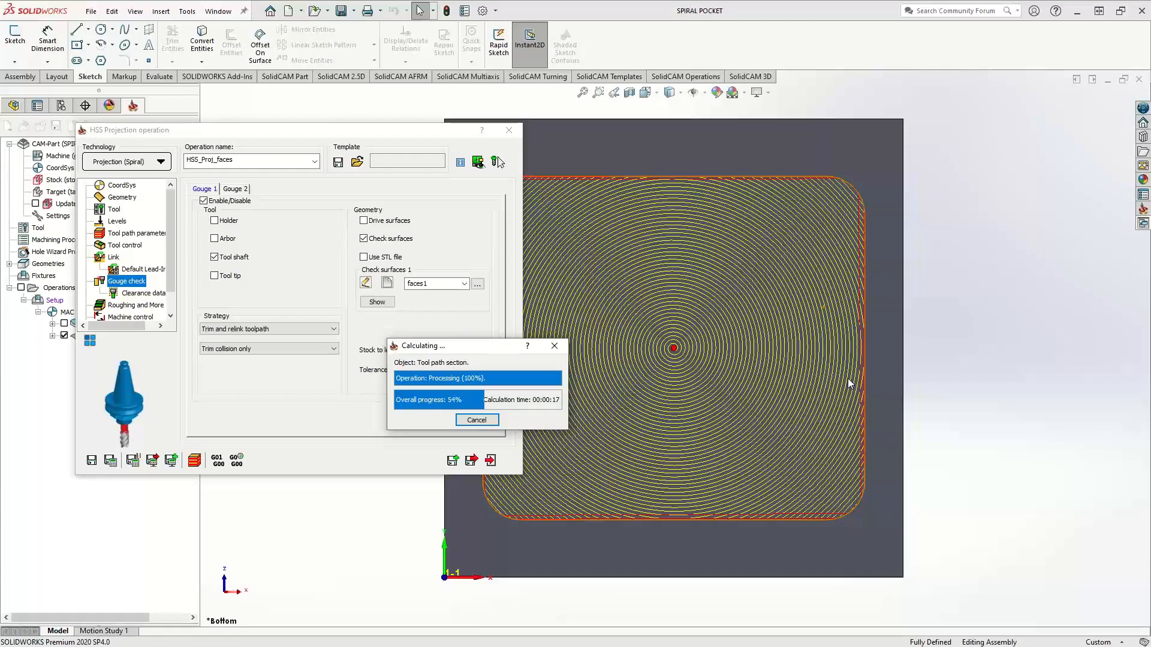
Step: Examine the recalculated spiral toolpath along the pocket walls, and exit the HSS operation with its toolpath display turned off
scroll(861, 365, "down", 8)
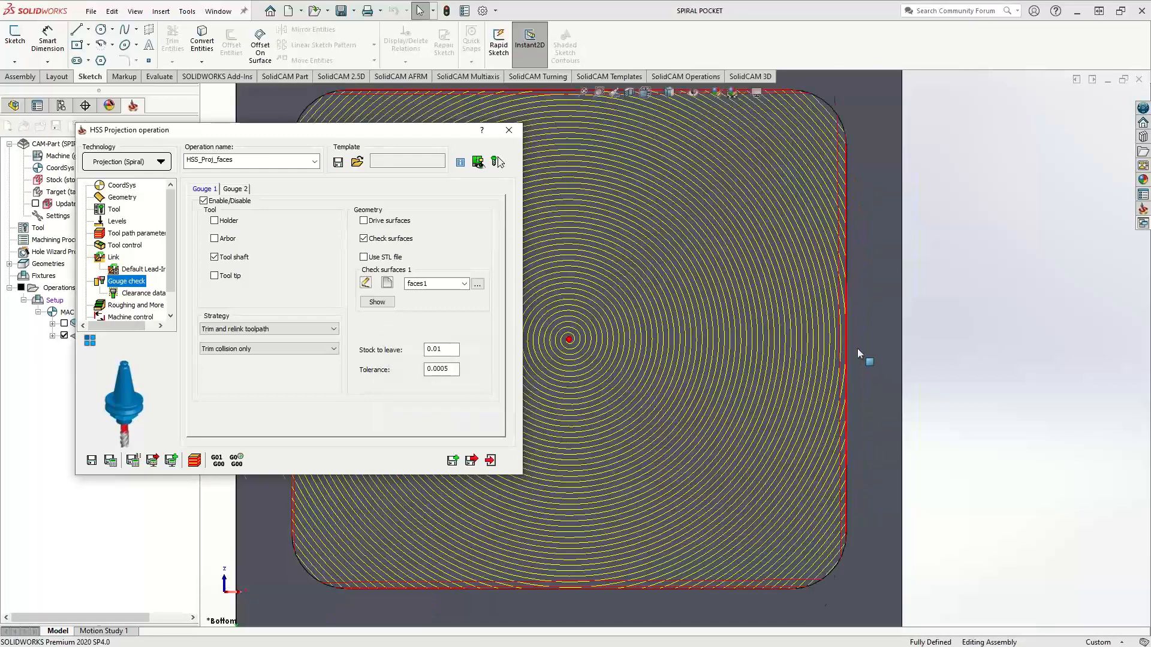
scroll(807, 341, "up", 5)
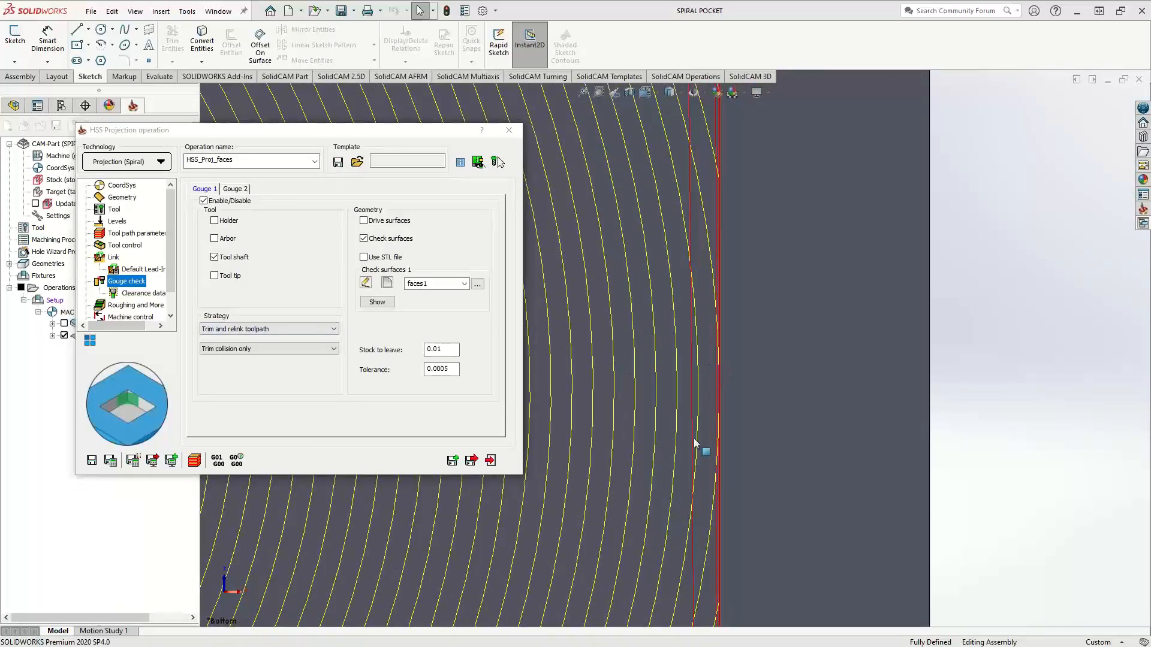
middle_click_drag(698, 442, 743, 365)
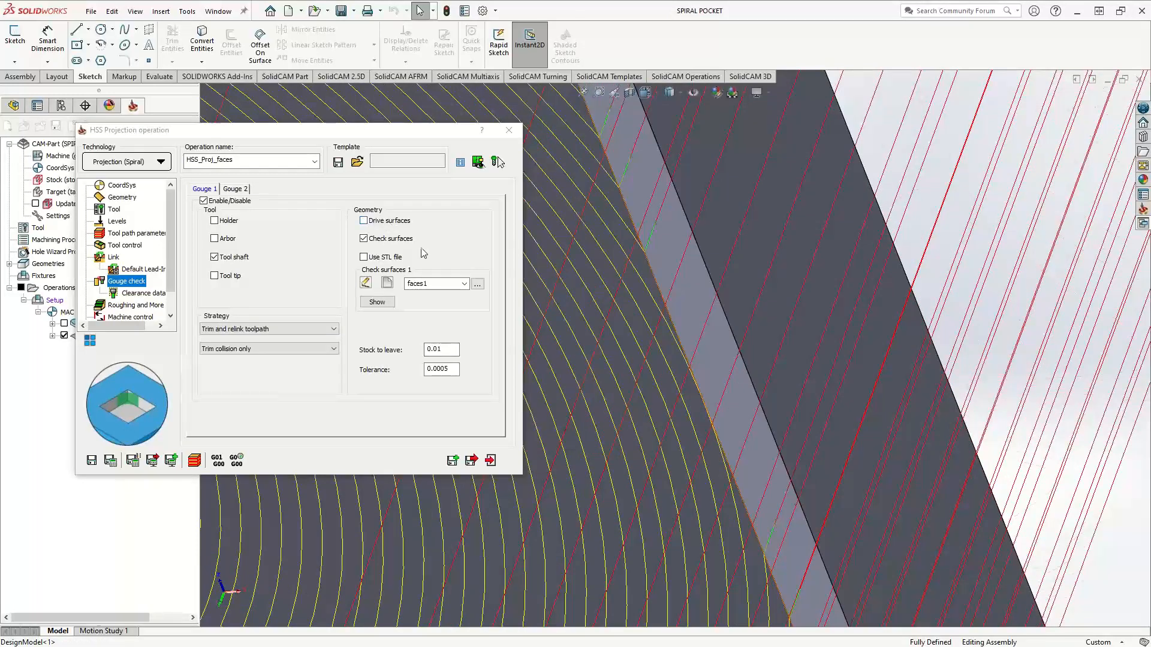
double_click(435, 349)
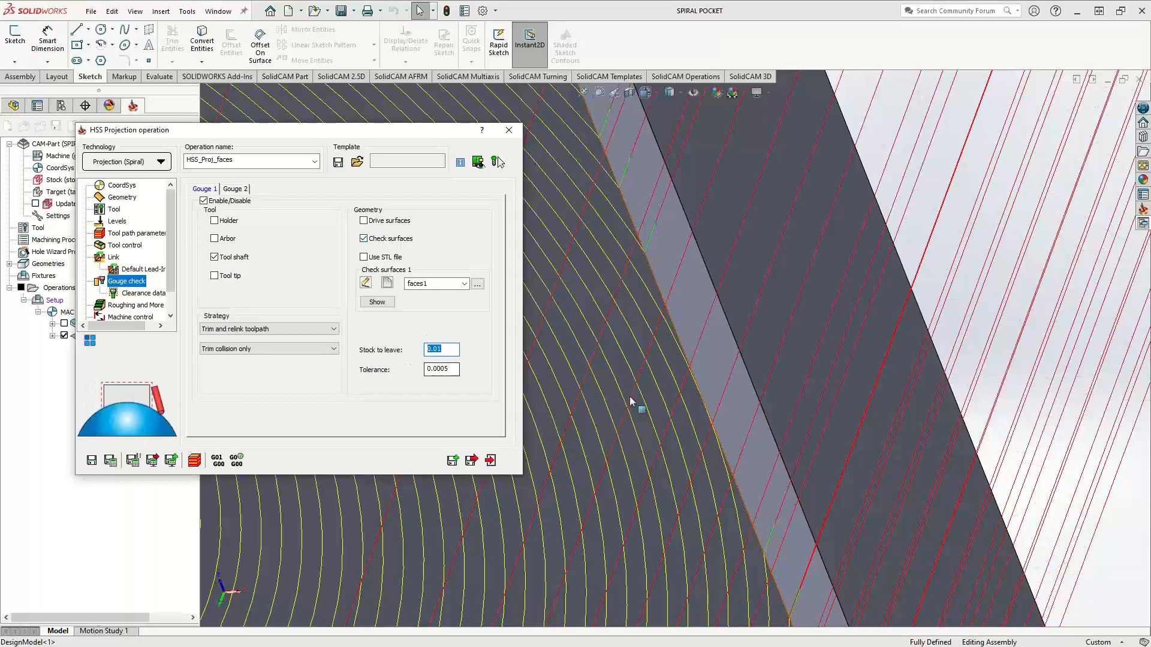
scroll(631, 393, "up", 4)
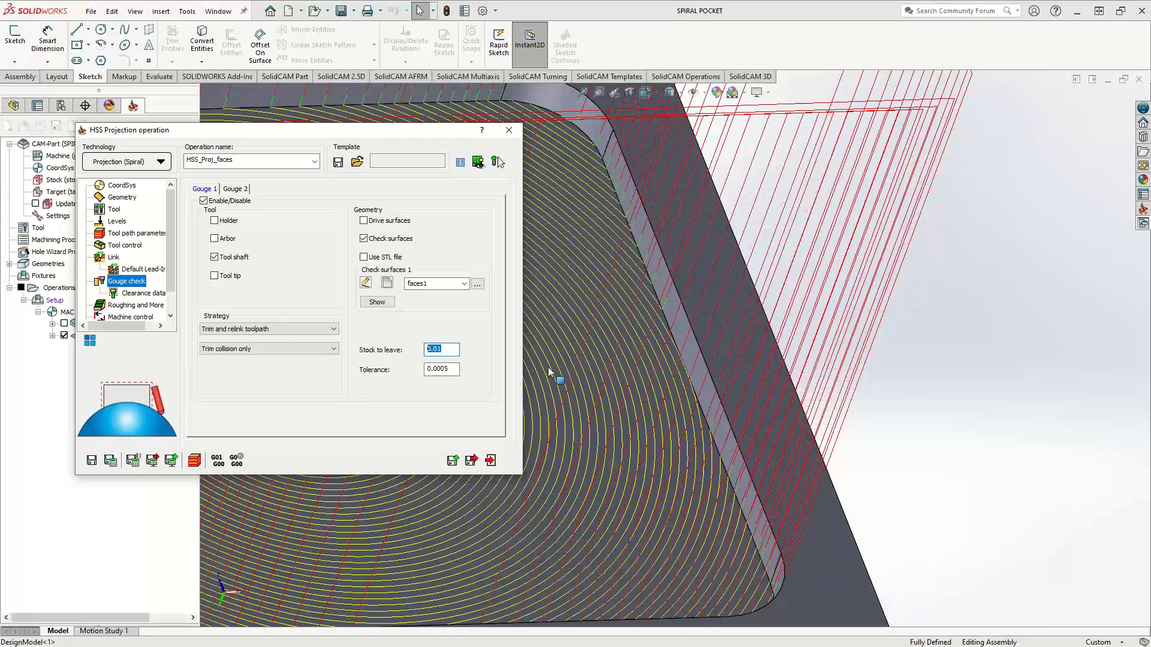
scroll(581, 412, "up", 3)
middle_click_drag(601, 400, 590, 433)
scroll(572, 360, "down", 3)
left_click(491, 462)
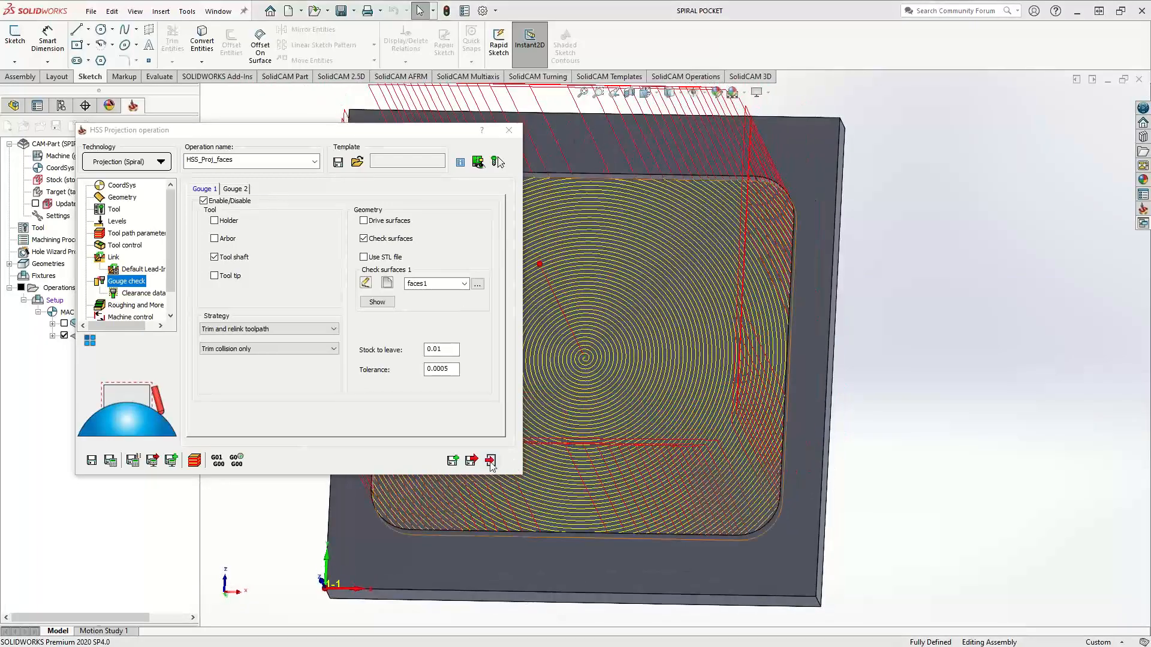
left_click(64, 336)
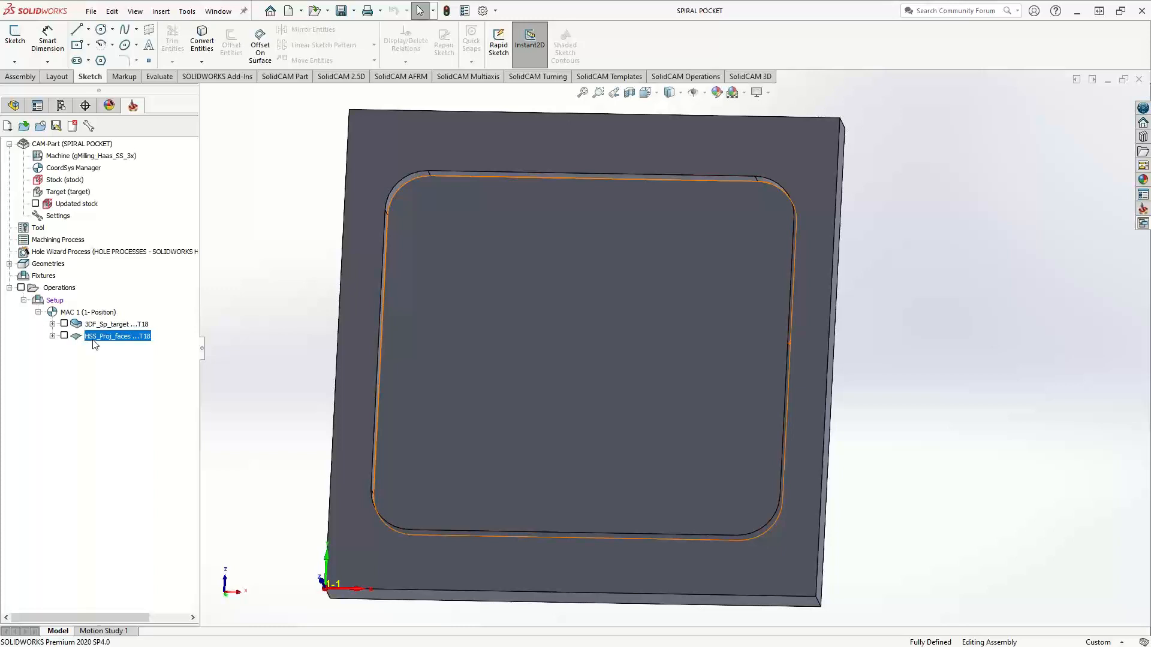
Step: Add a 3D HSM operation with Spiral machining technology after the HSS one and open its tool settings
right_click(96, 339)
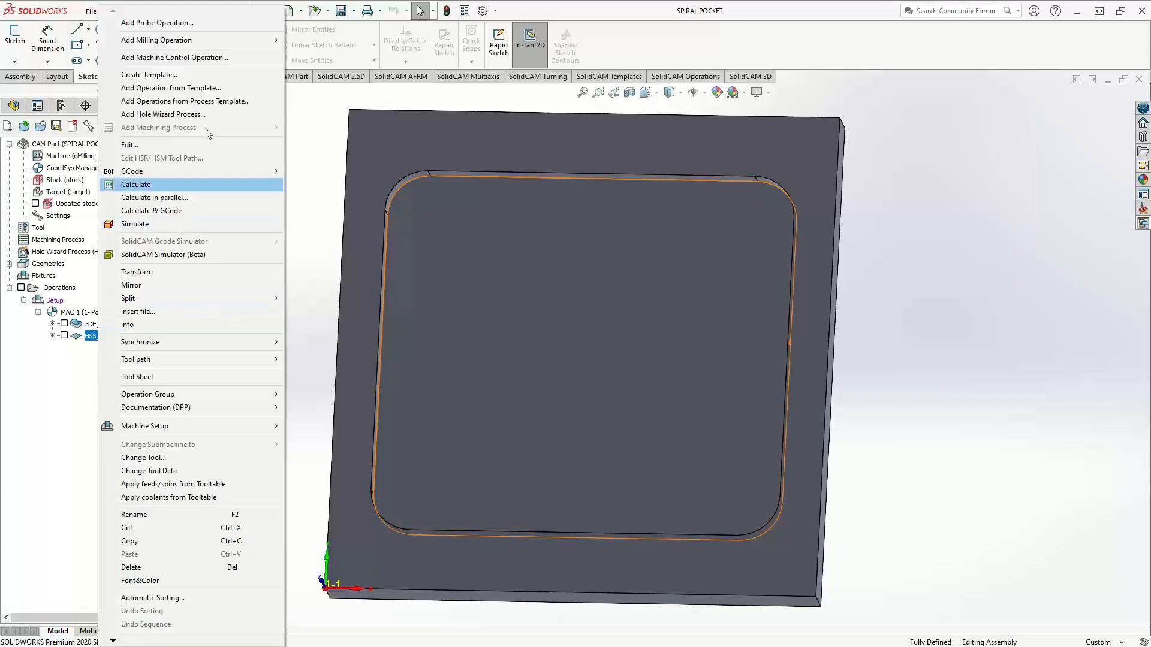
mouse_move(222, 42)
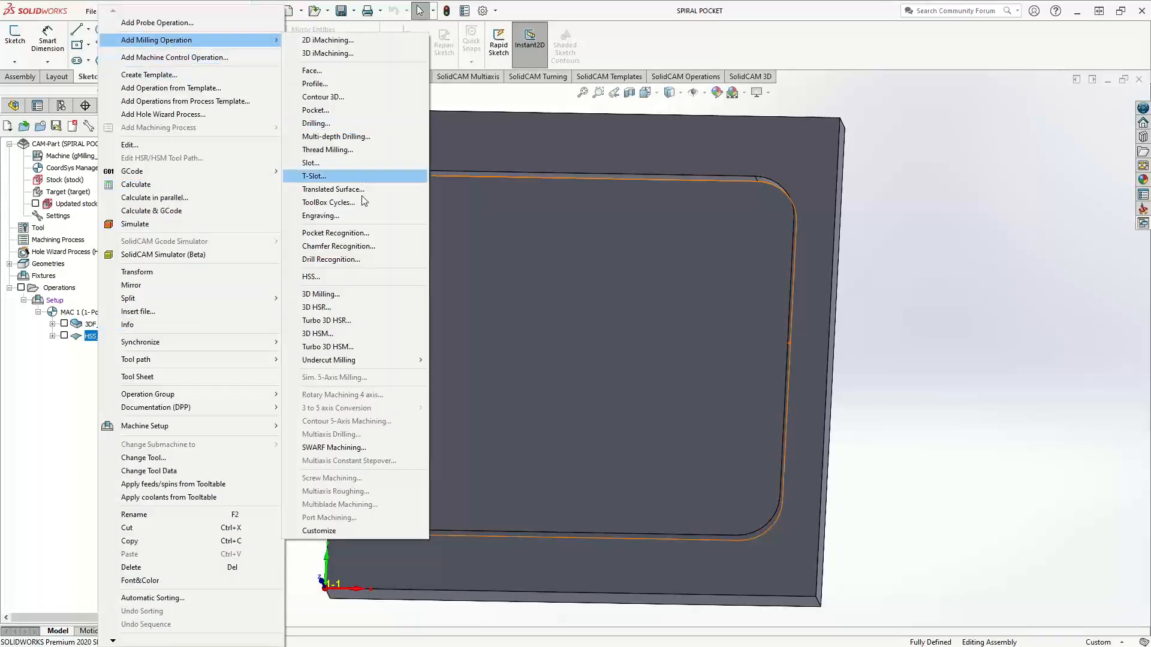
left_click(332, 333)
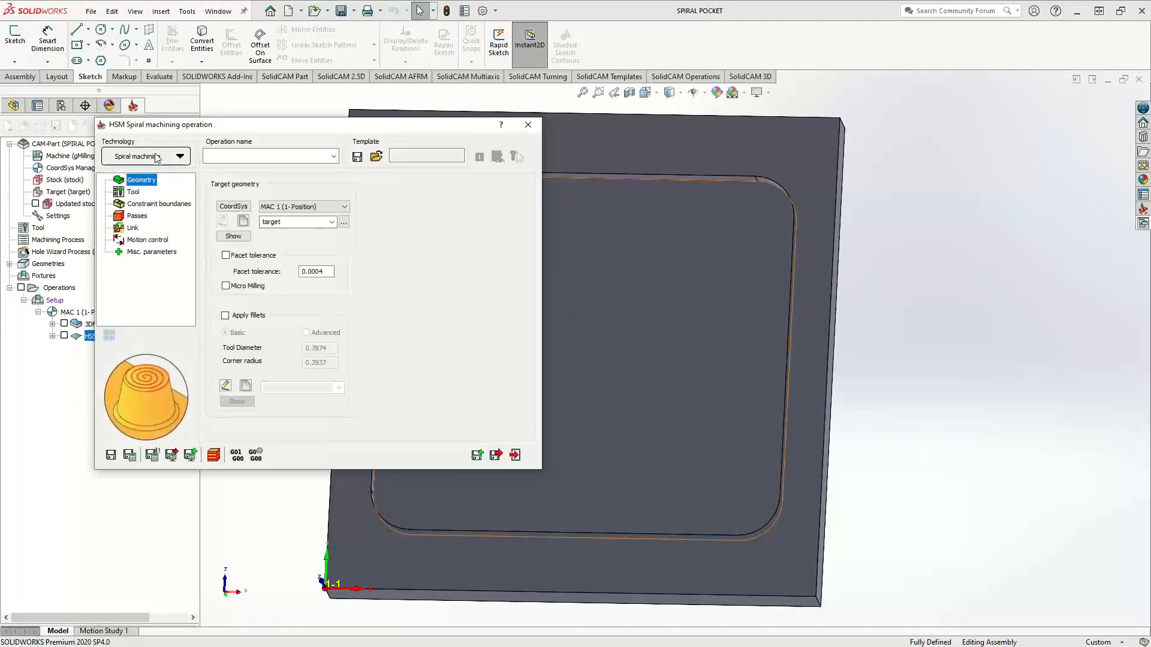
left_click(161, 159)
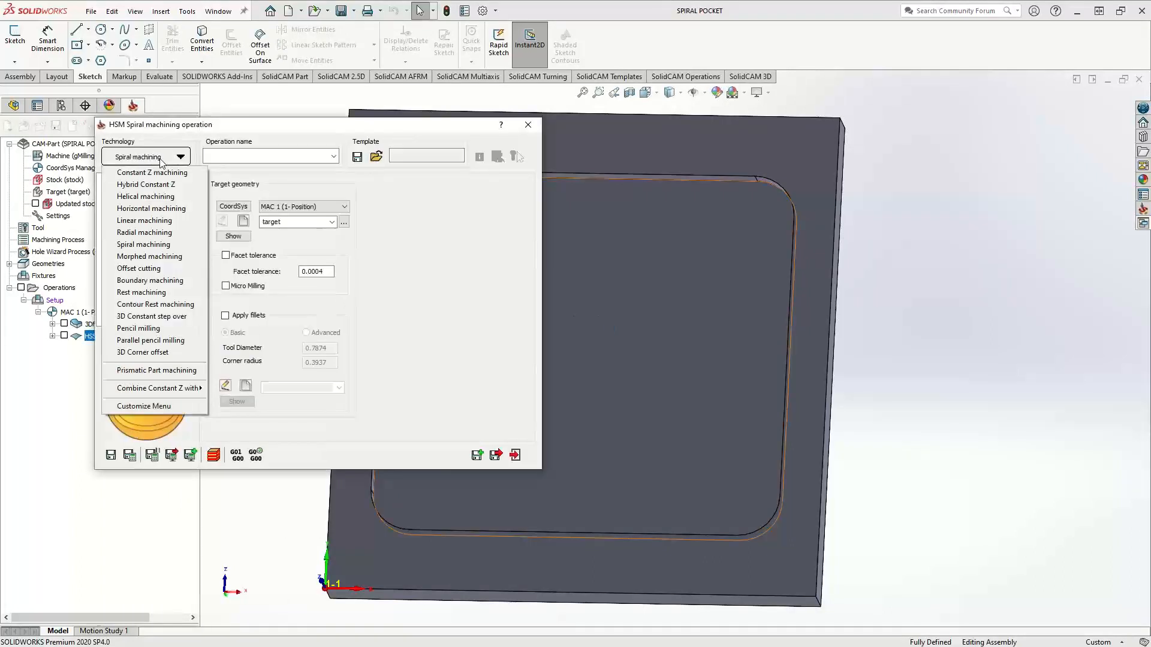
left_click(557, 264)
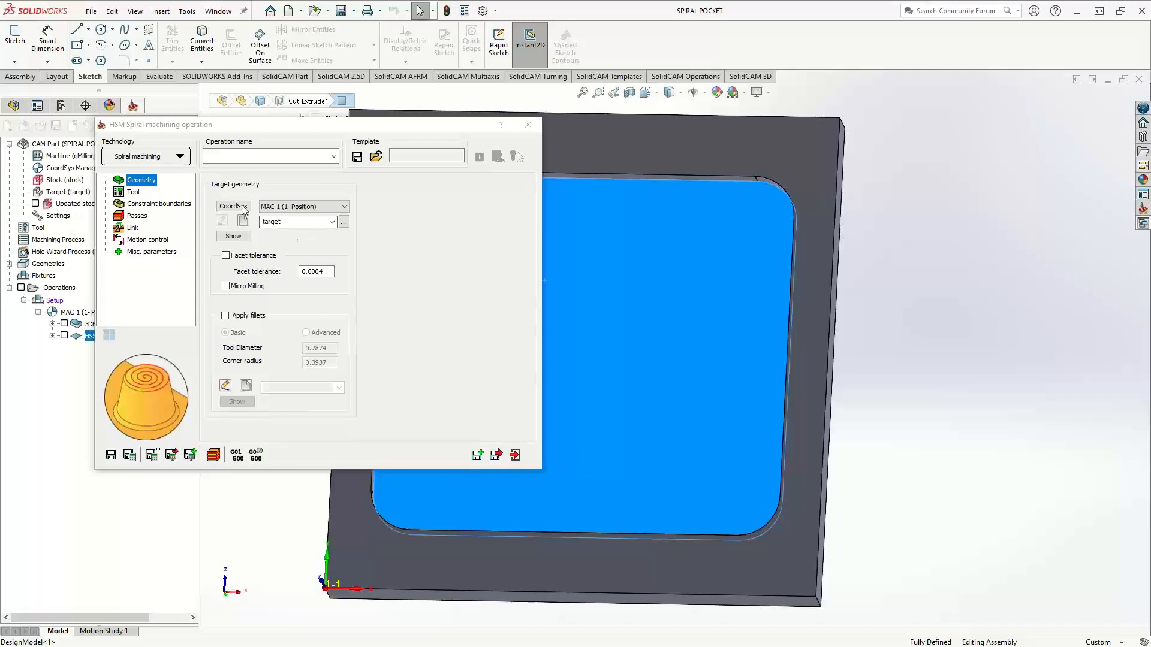
left_click(134, 192)
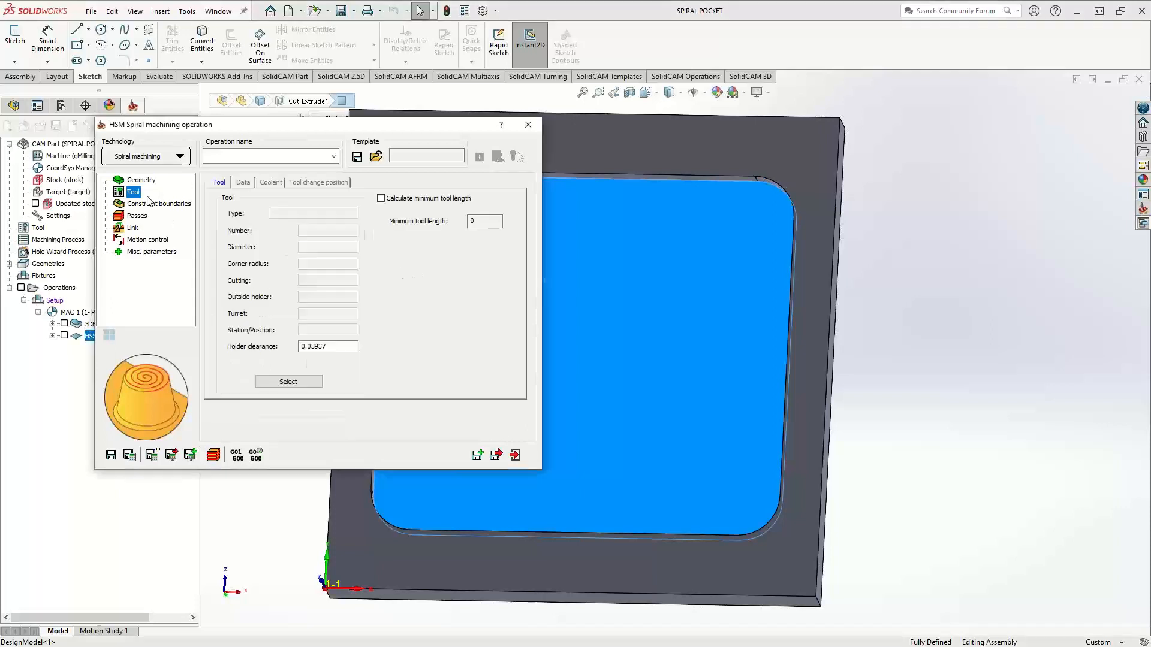
Step: Assign tool 18, the 1/2 four flute end mill, to the HSM Spiral operation
left_click(318, 386)
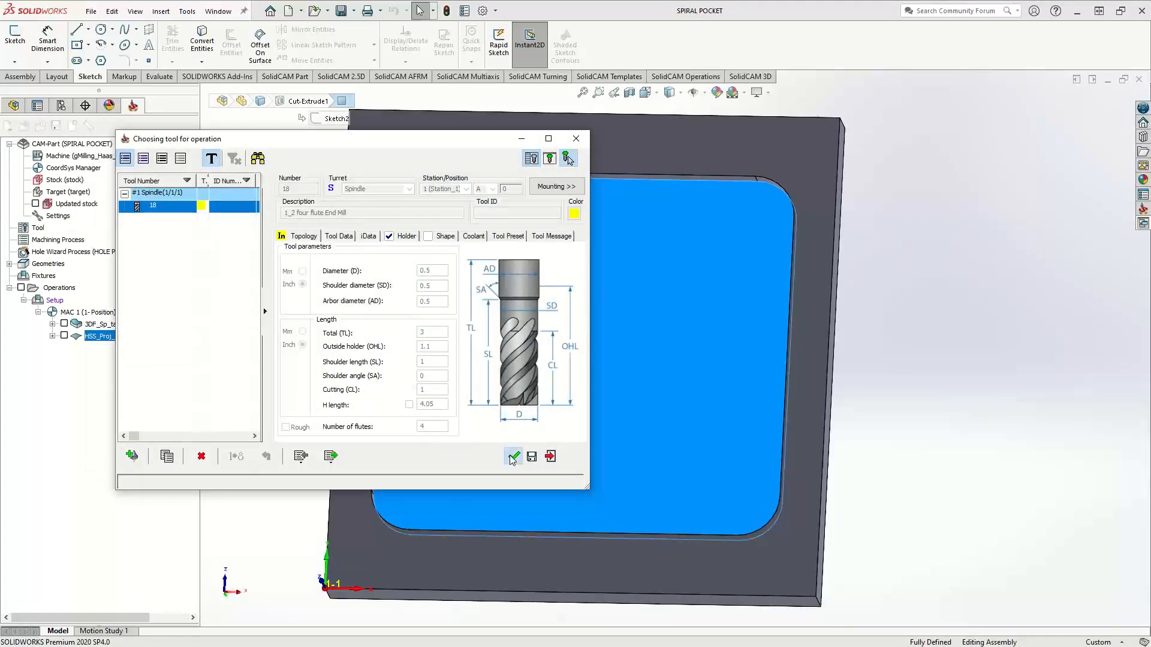
left_click(514, 456)
left_click(452, 294)
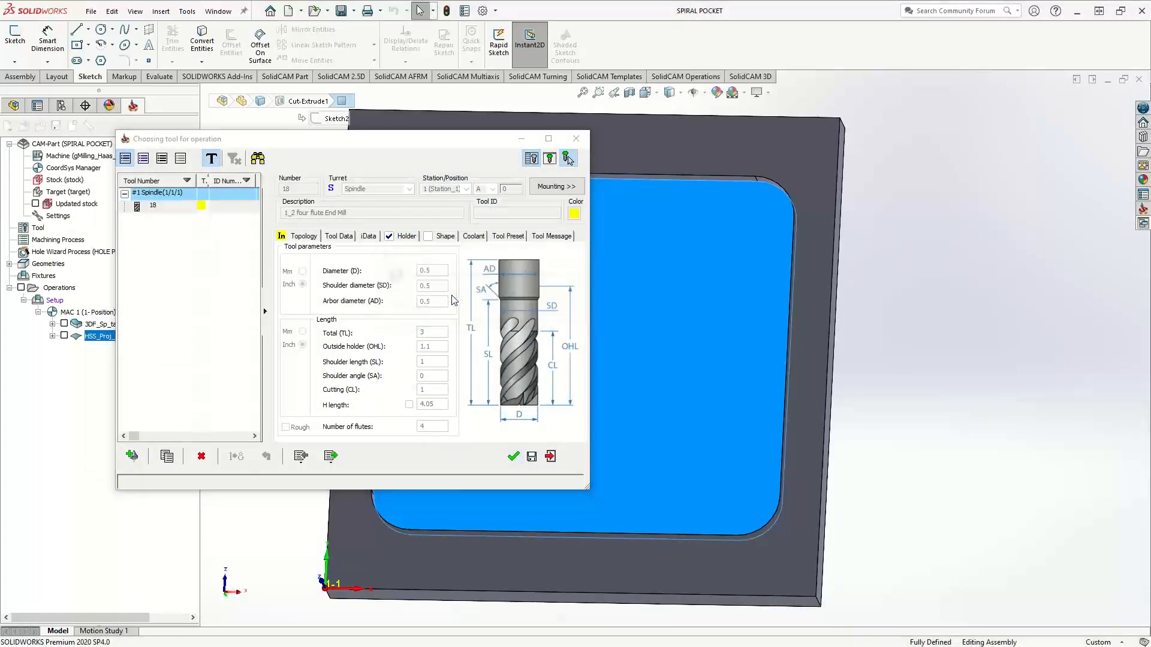
Step: Define a new user-defined constraint boundary "contour1" from the pocket floor face using Smart Face chain selection
left_click(157, 205)
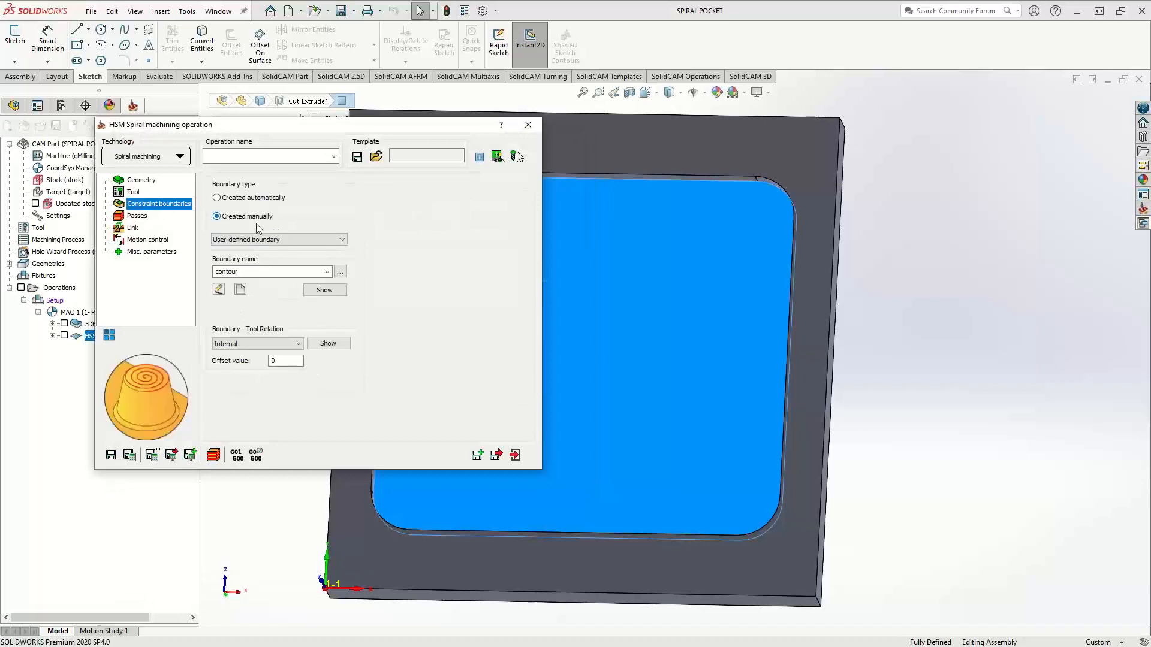
left_click(241, 291)
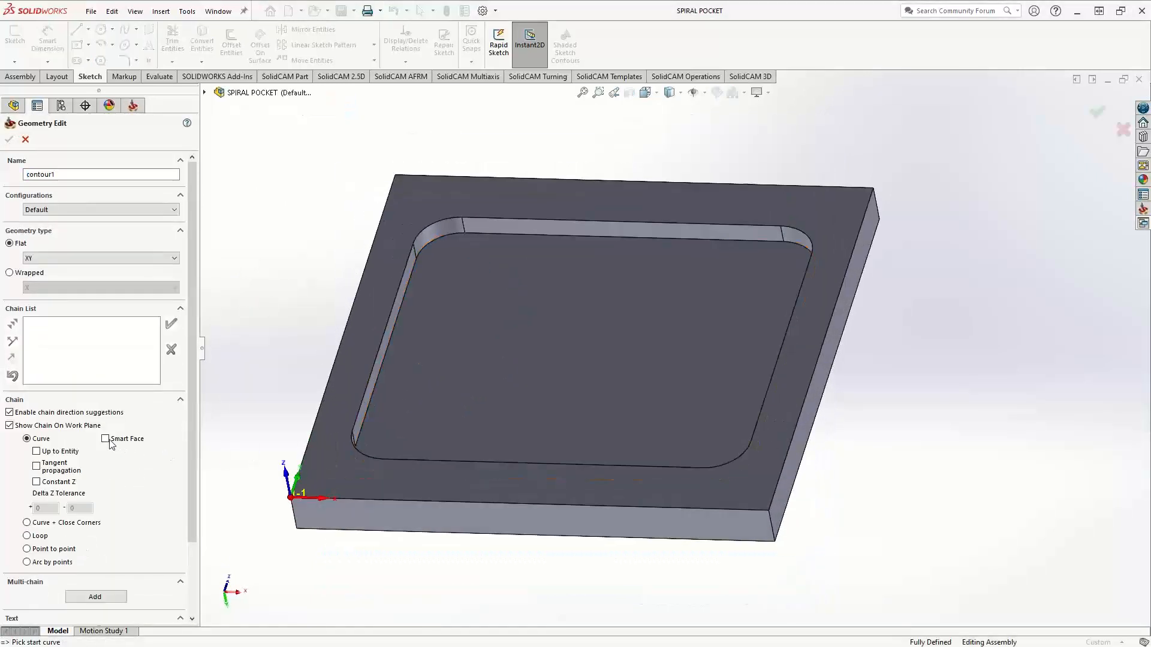
left_click(106, 440)
left_click(470, 365)
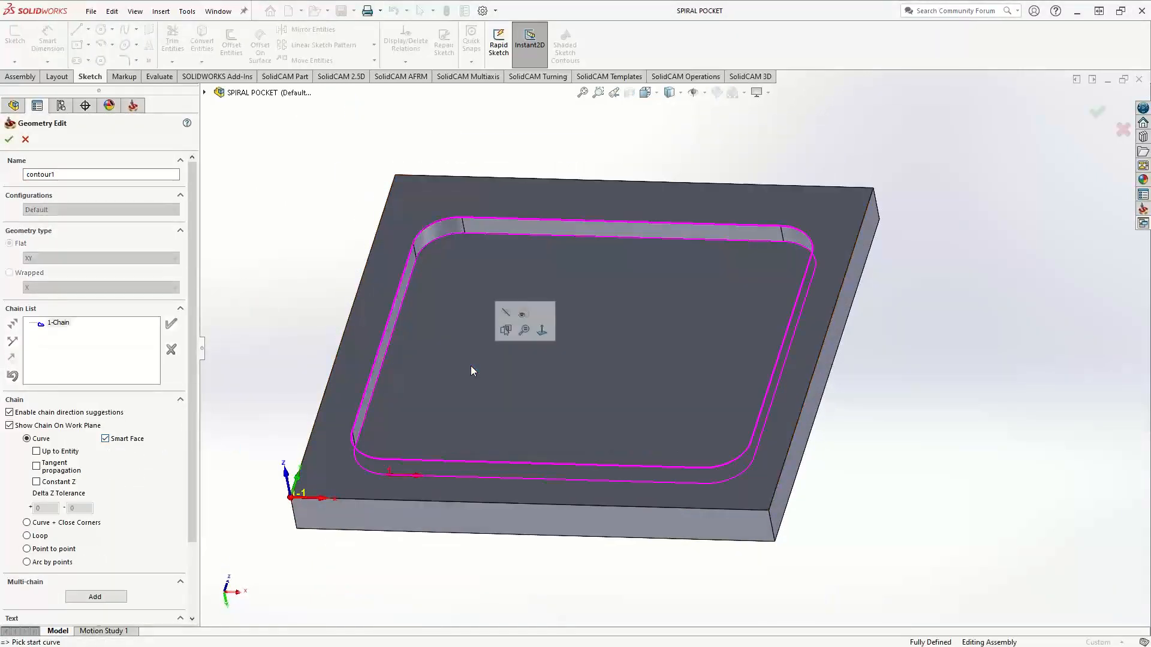
left_click(9, 139)
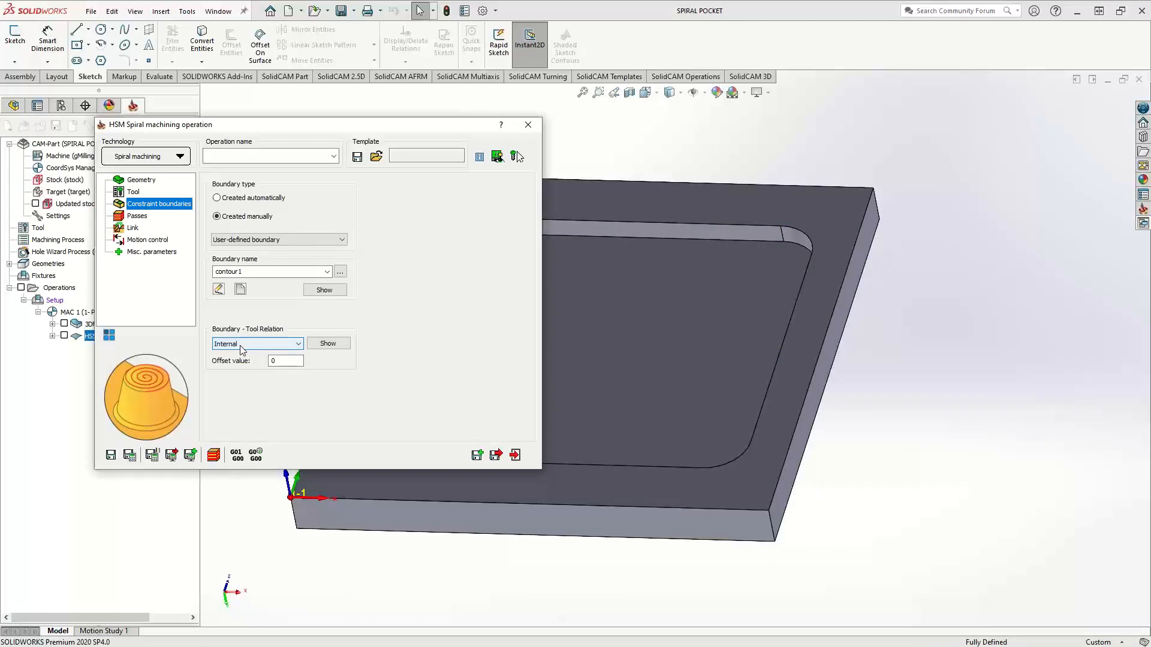
Step: Review the spiral center and radius values in the passes settings, and set Z-Bottom to -0.25 from the pocket floor
left_click(138, 216)
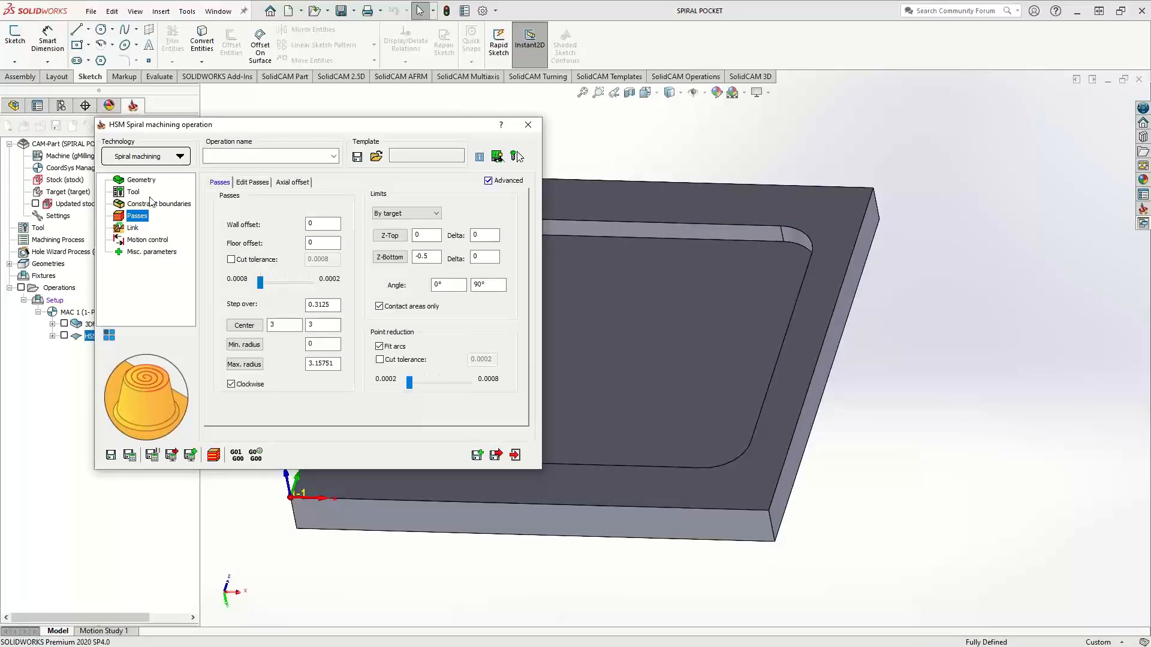
double_click(283, 326)
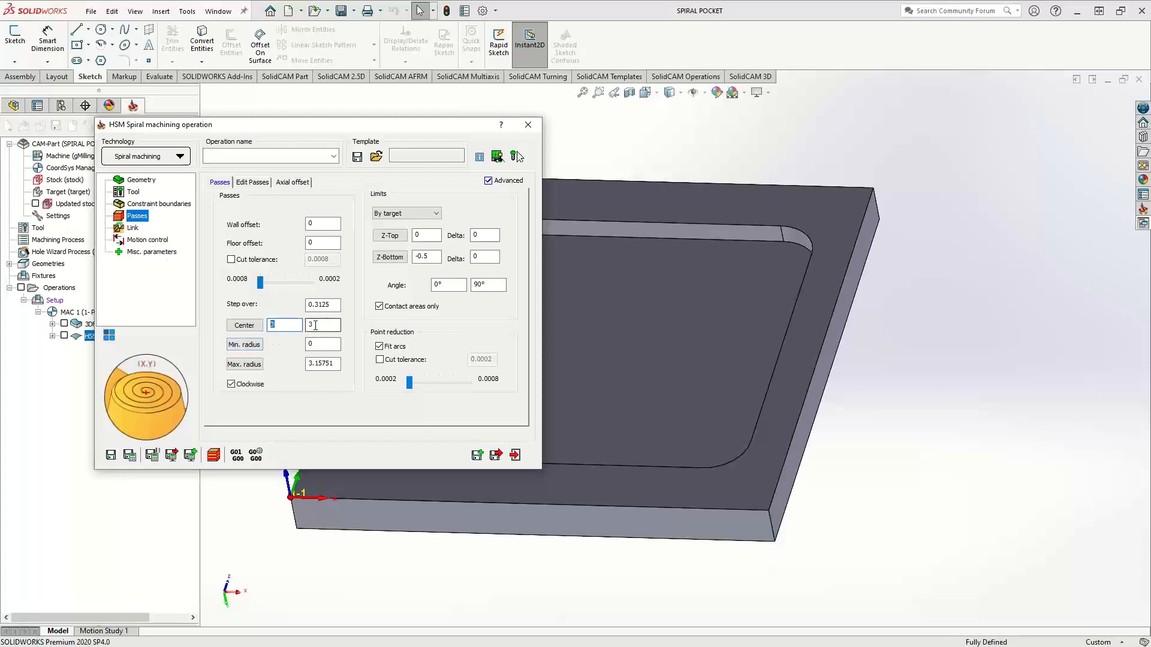
double_click(312, 327)
key("Tab")
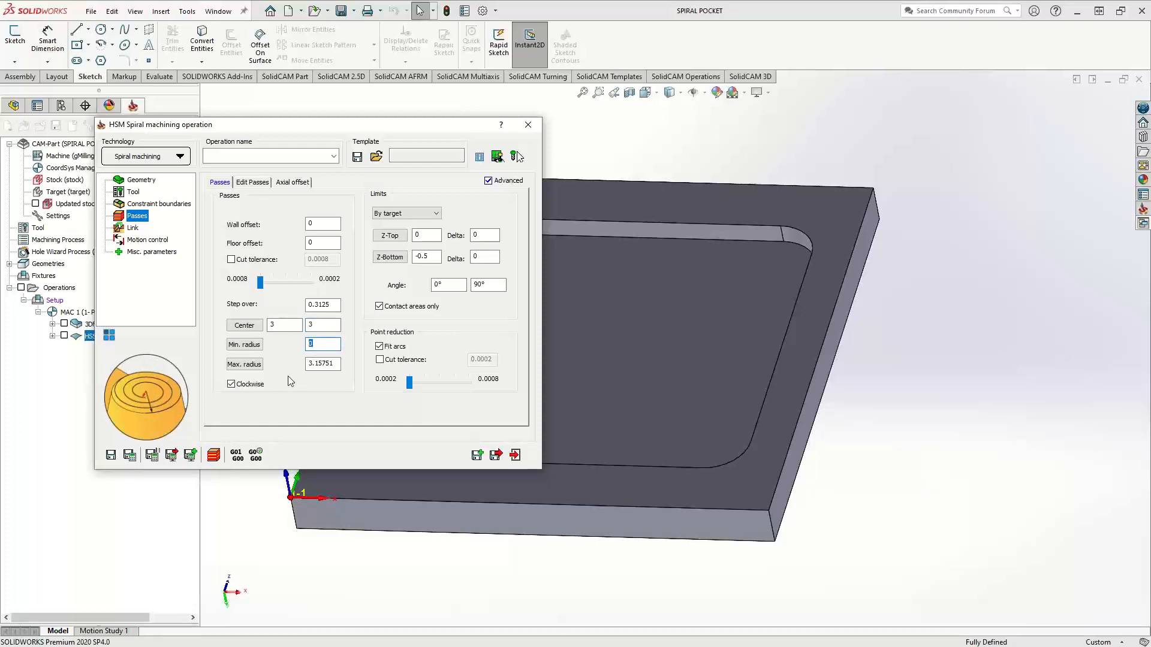
key("Tab")
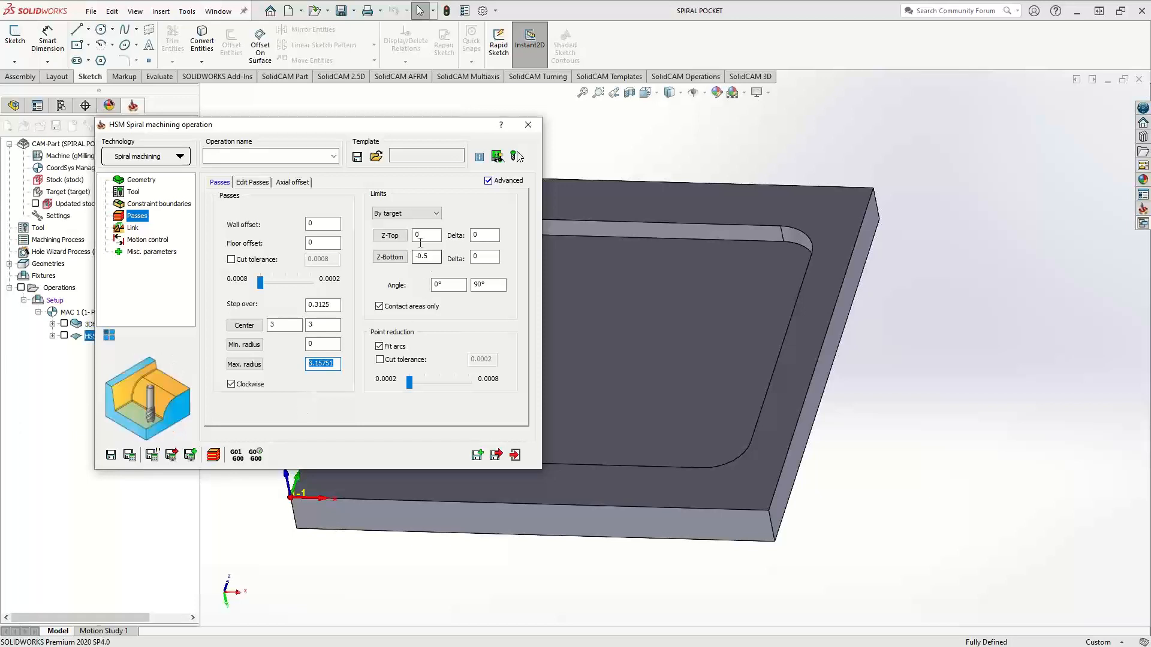
left_click(425, 236)
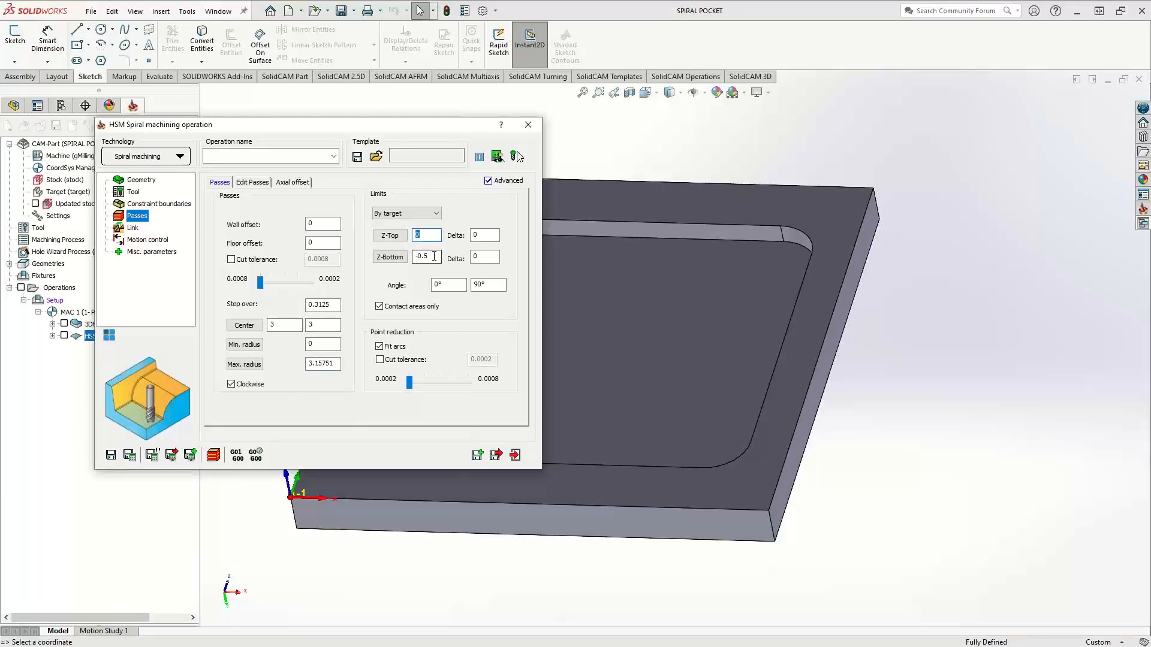
left_click(429, 257)
left_click(565, 351)
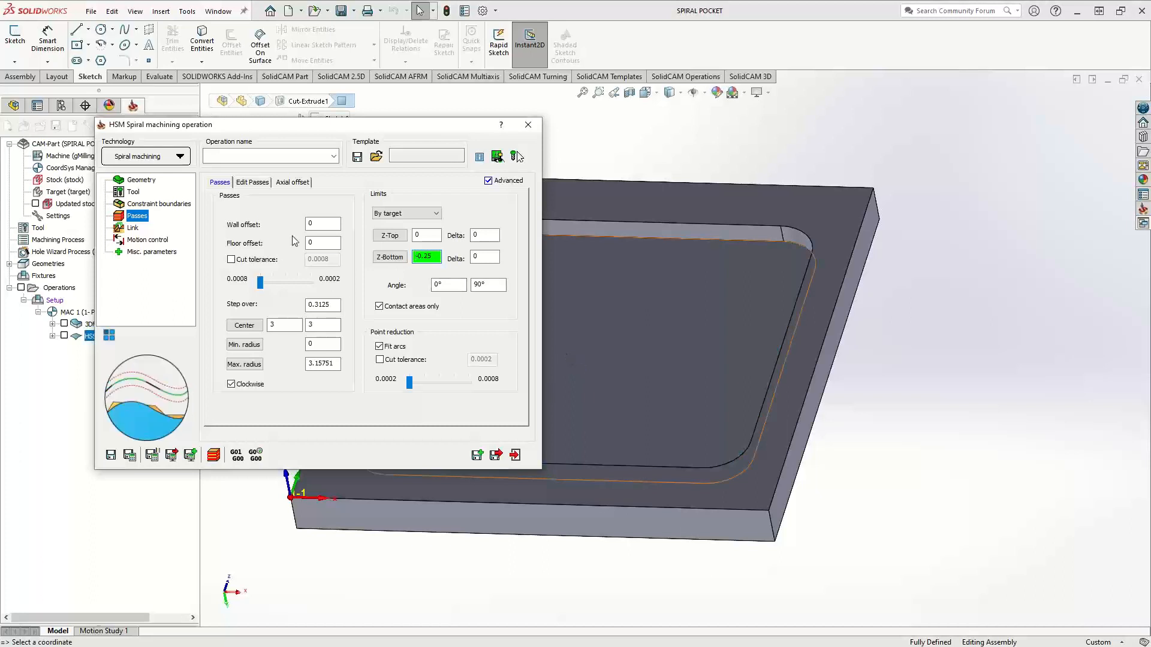
Step: Check the link direction and ramping settings, and calculate the HSM spiral toolpath
left_click(133, 228)
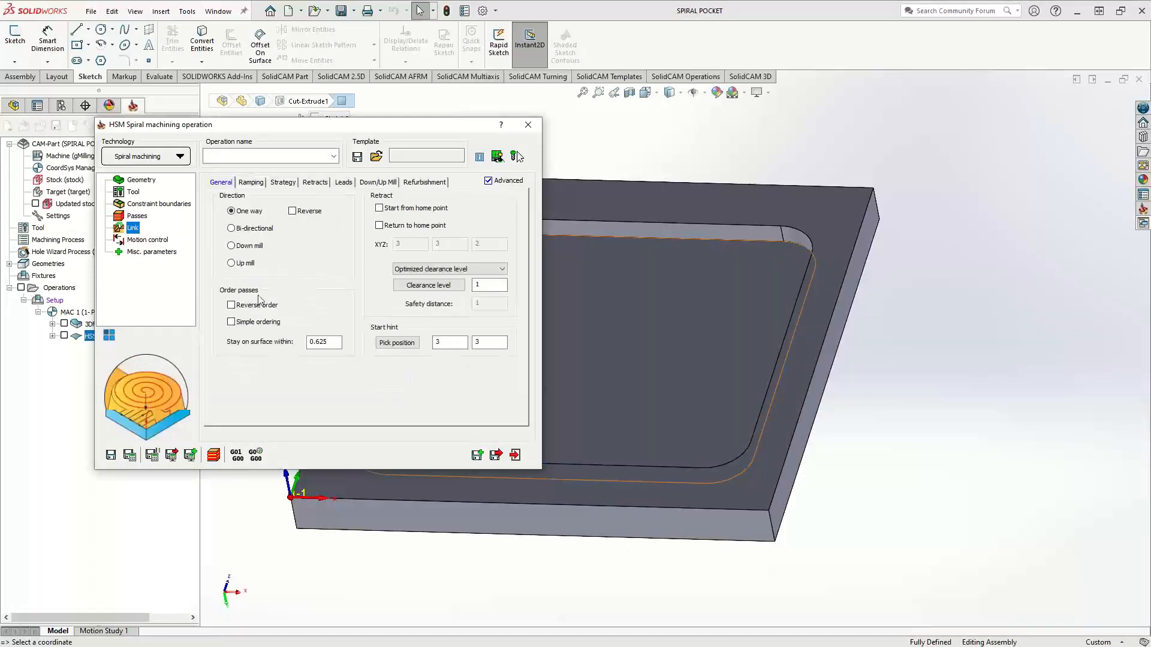
left_click(250, 182)
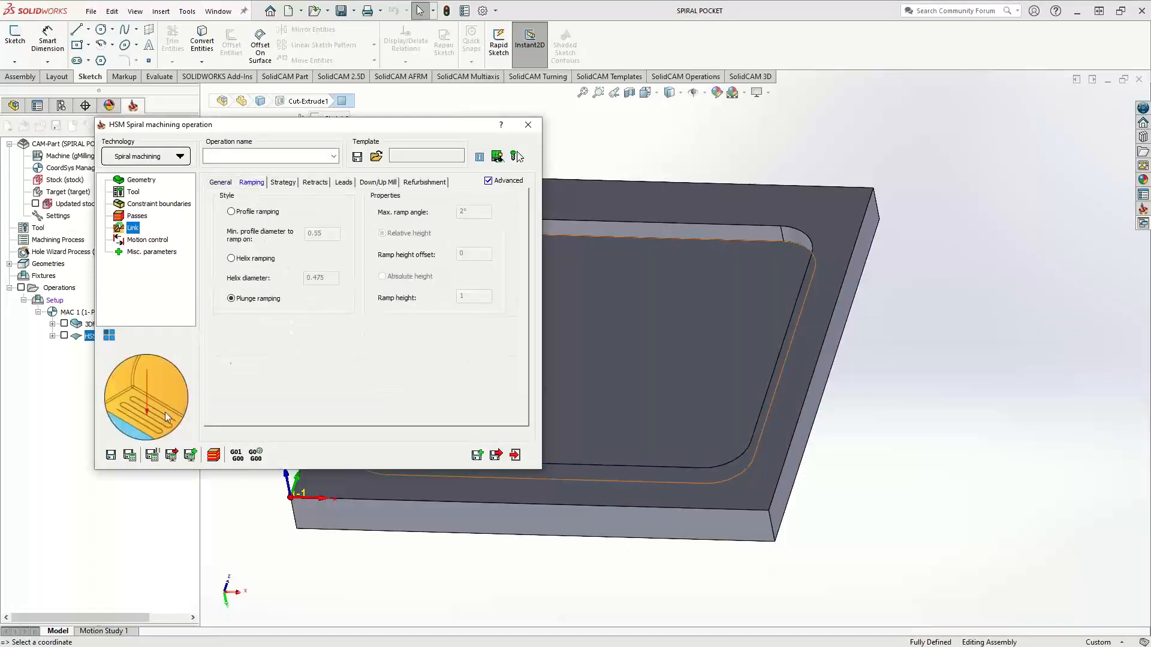
left_click(129, 456)
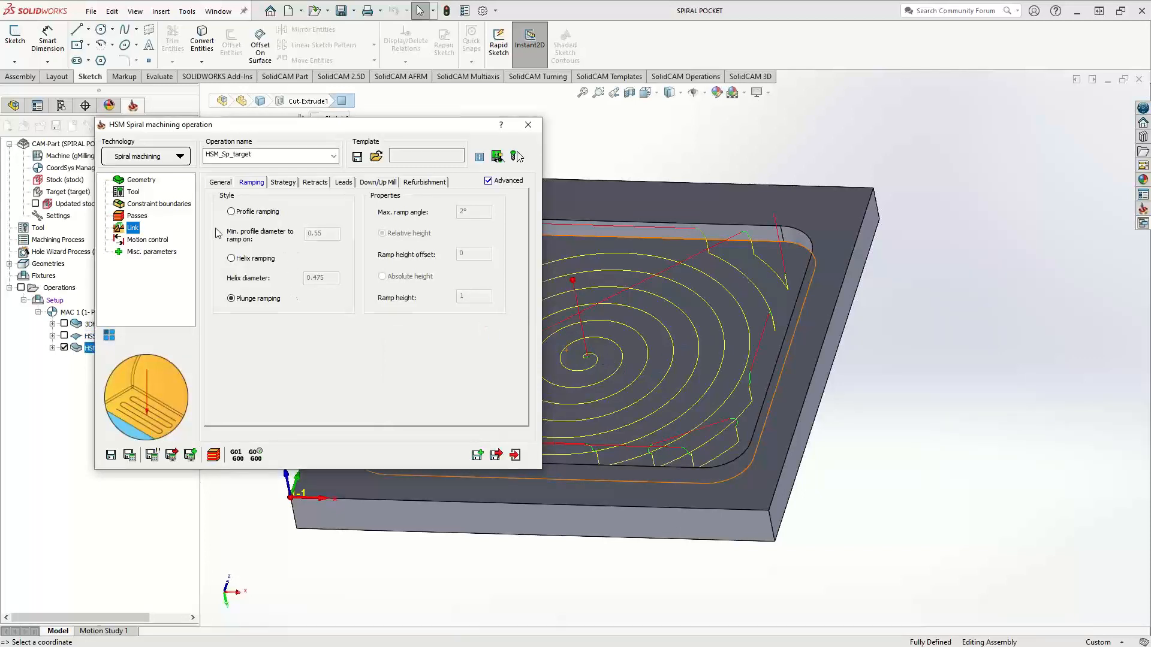
Step: Set the spiral passes' step over to 0.05 and recalculate the HSM toolpath
left_click(216, 183)
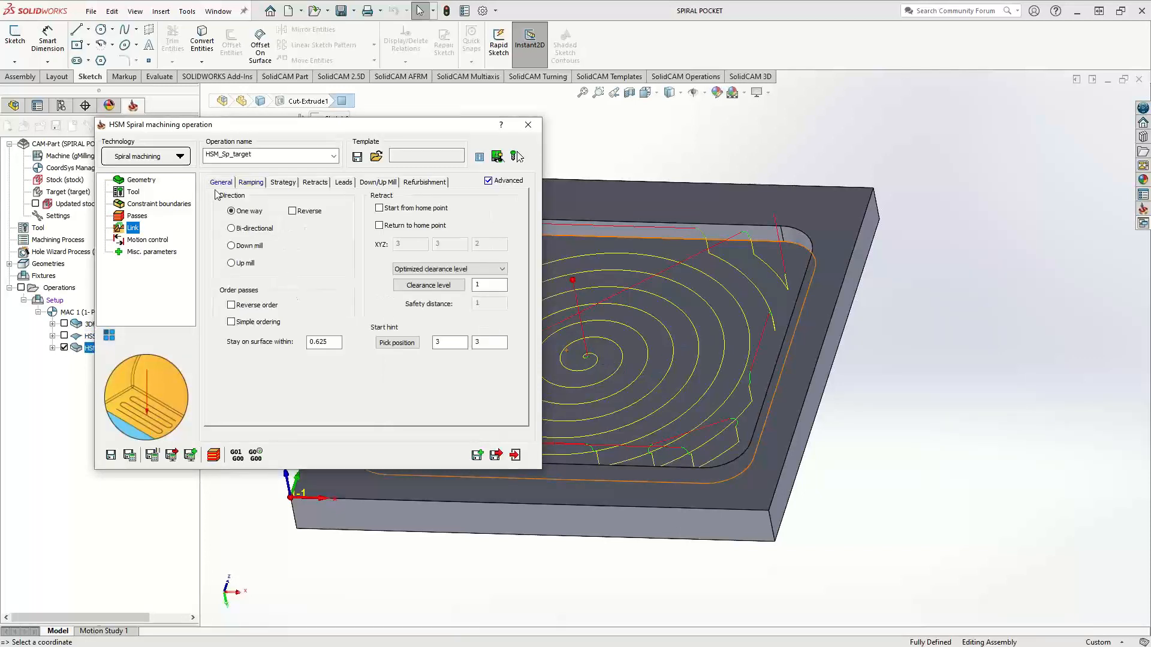
left_click(140, 216)
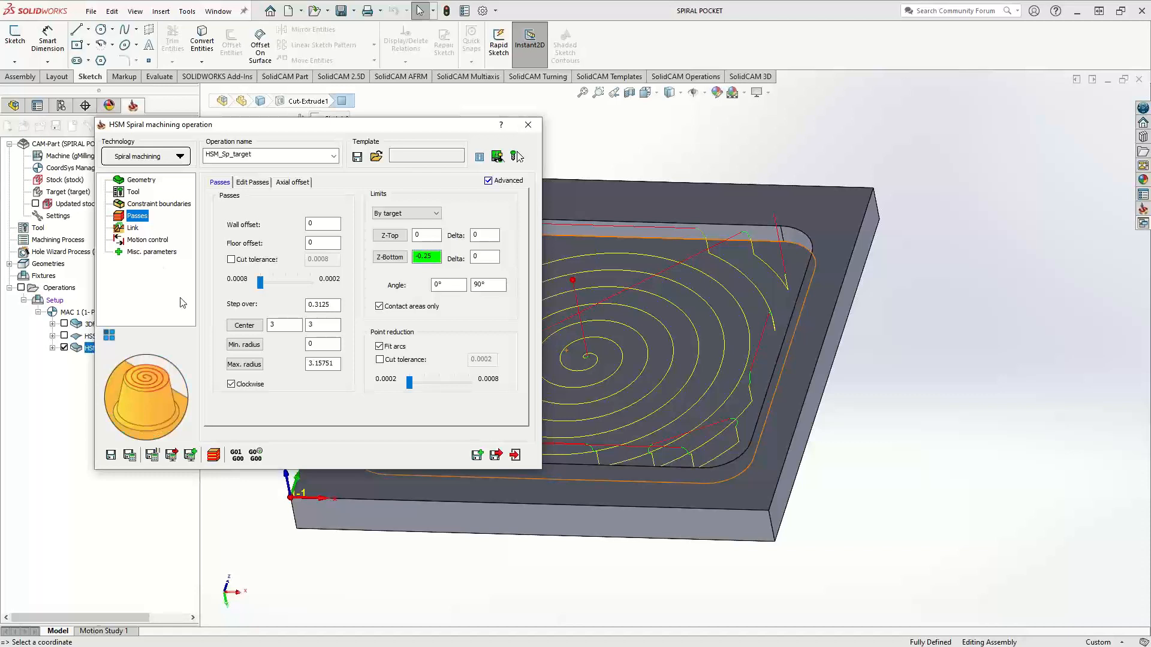
double_click(307, 305)
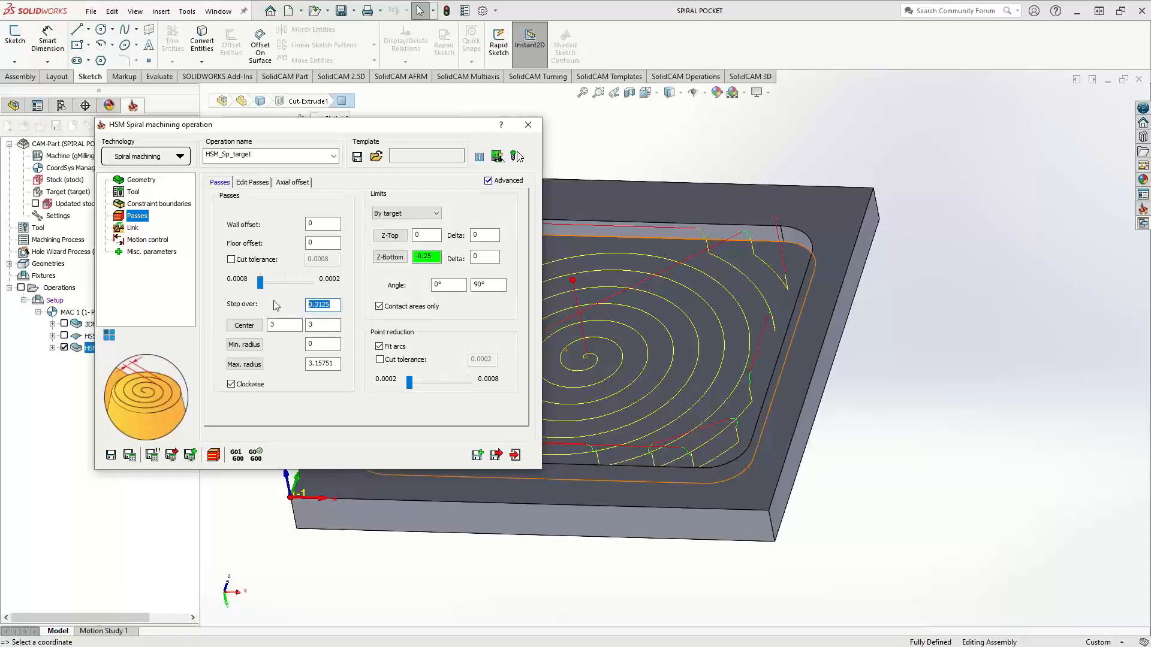
type(".05")
left_click(130, 455)
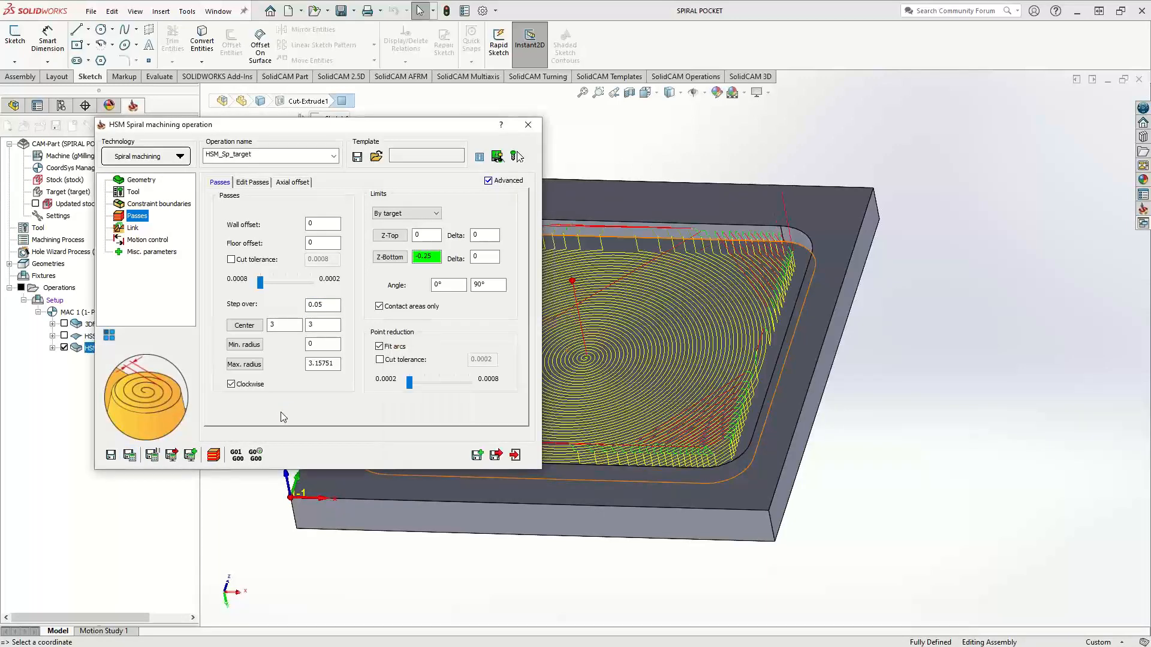
Step: Examine the HSM spiral toolpath normal to the part and near the pocket walls, and exit the operation with its toolpath display turned off
right_click(807, 319)
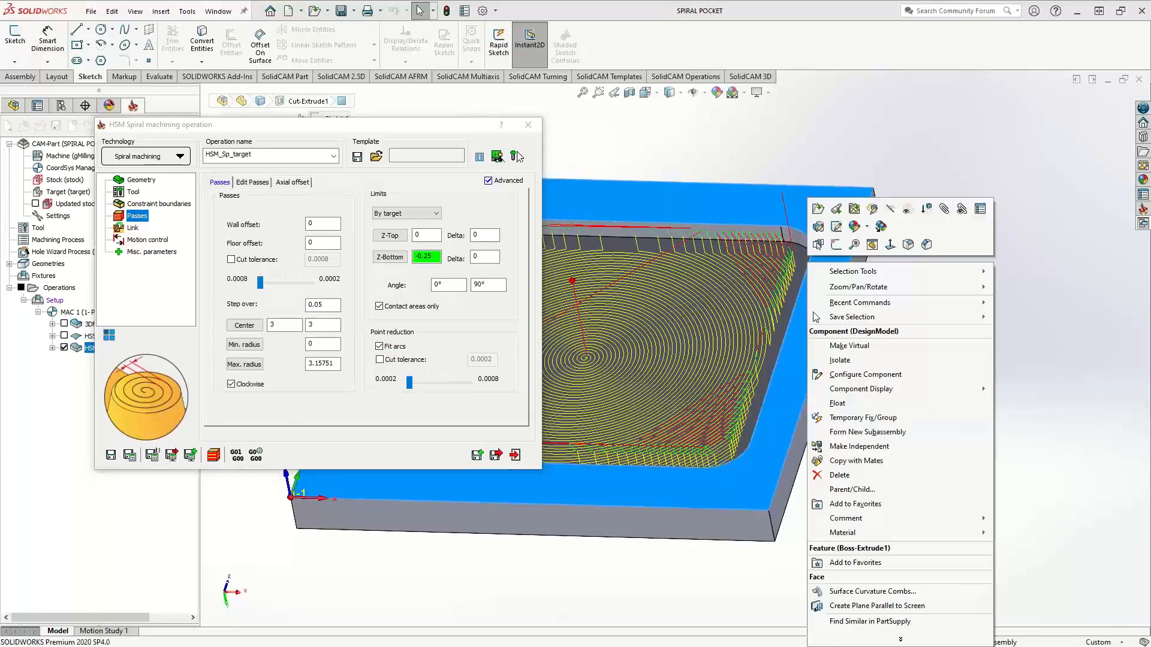
left_click(892, 247)
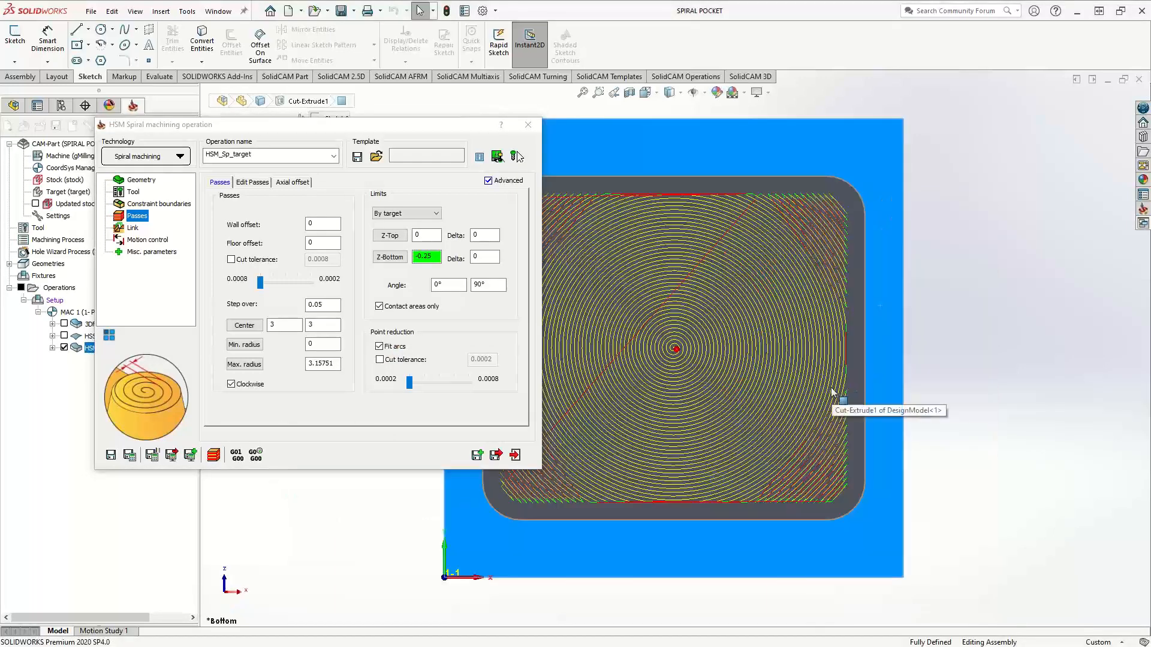
middle_click_drag(779, 414, 816, 271)
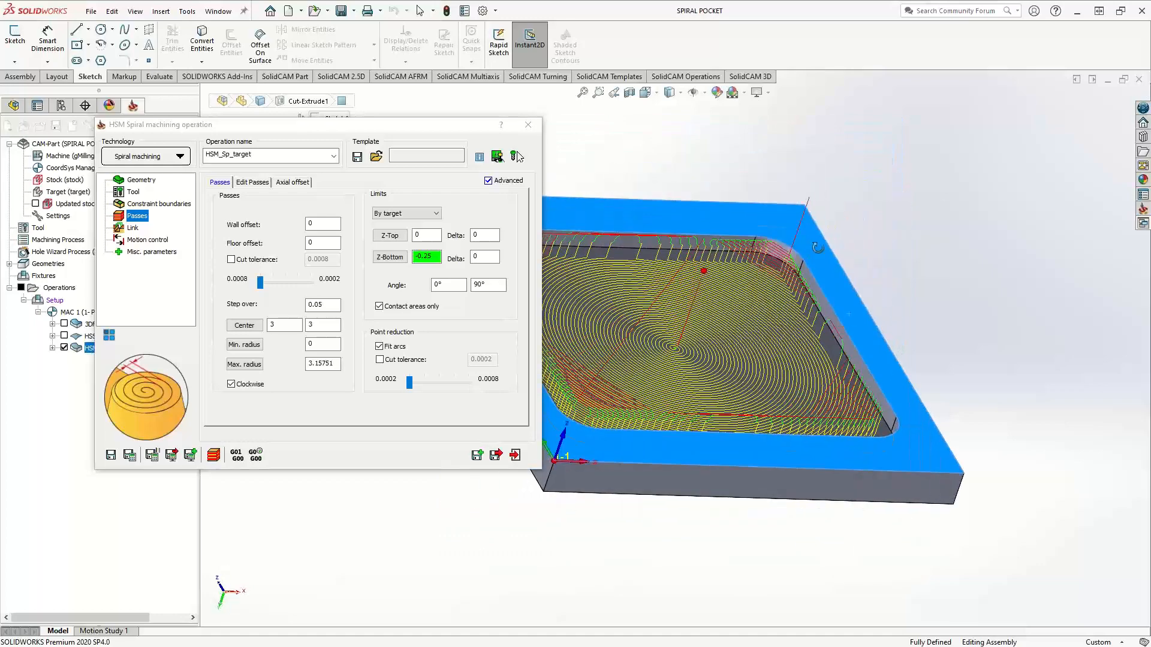
scroll(803, 281, "down", 2)
scroll(774, 318, "down", 3)
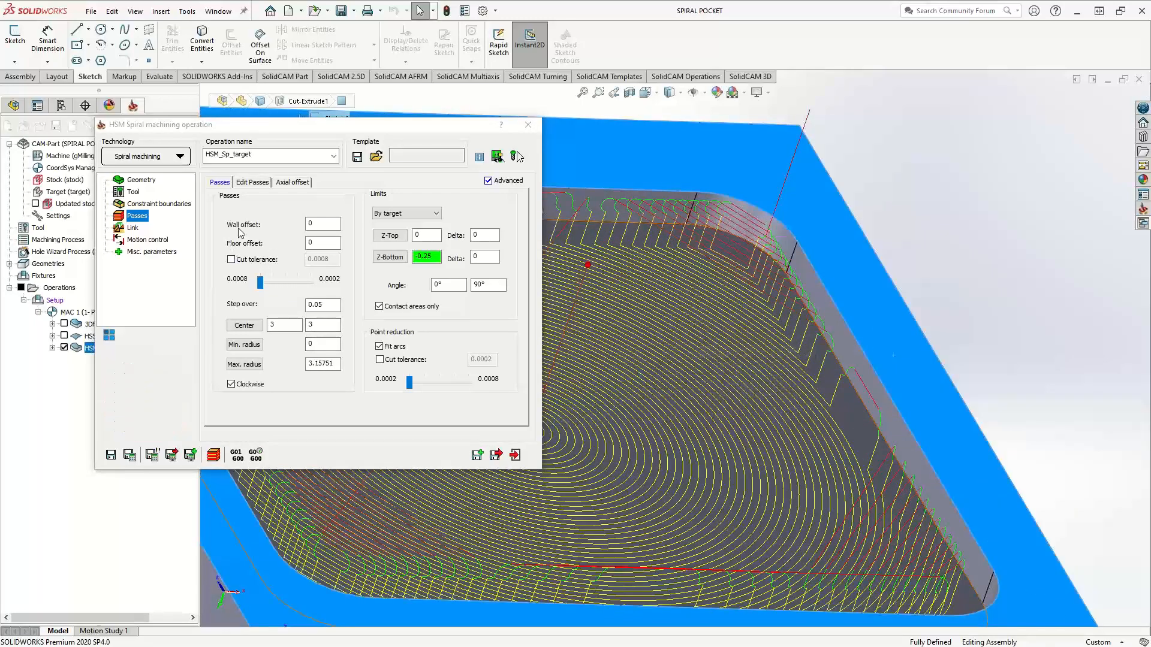
double_click(318, 222)
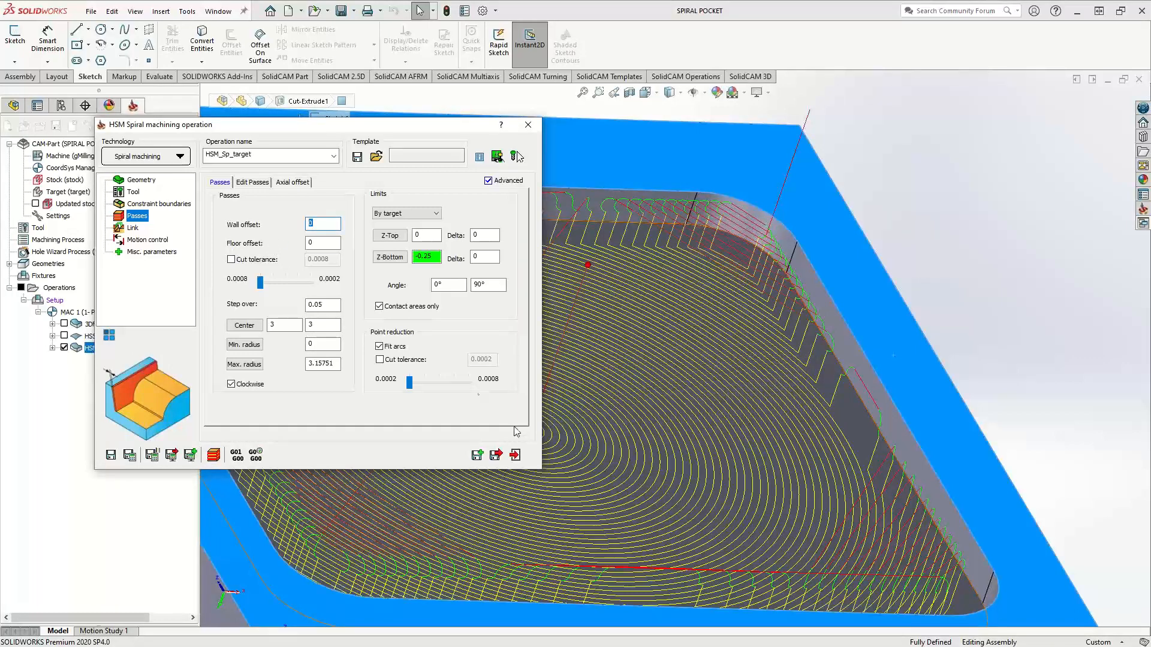
left_click(515, 456)
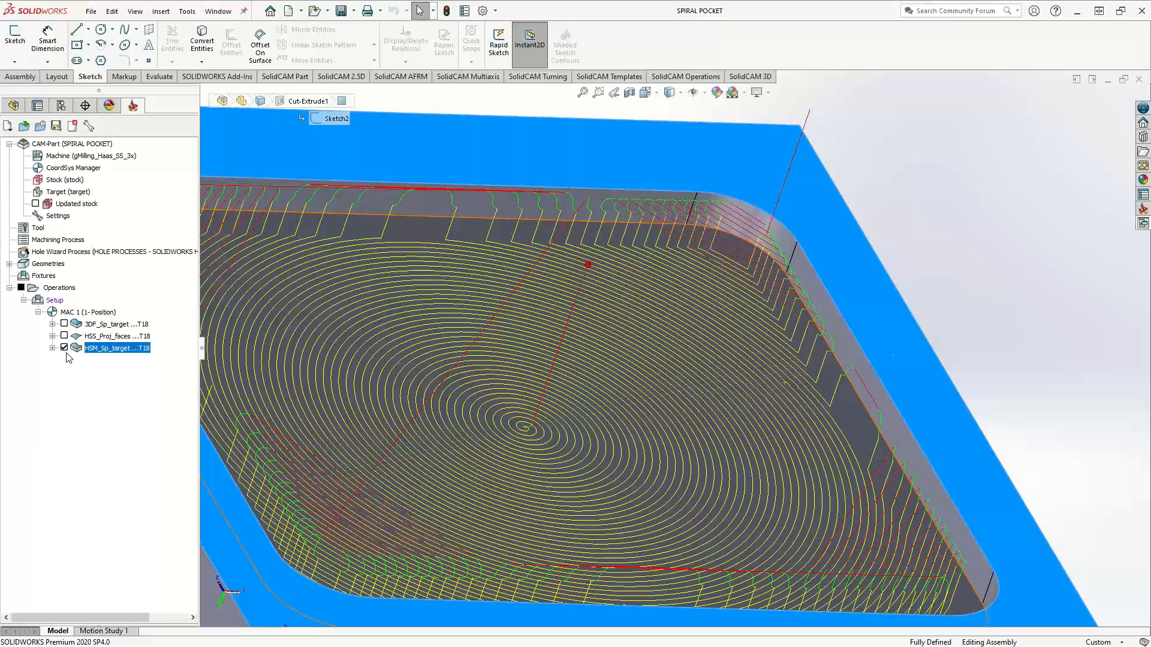
left_click(64, 347)
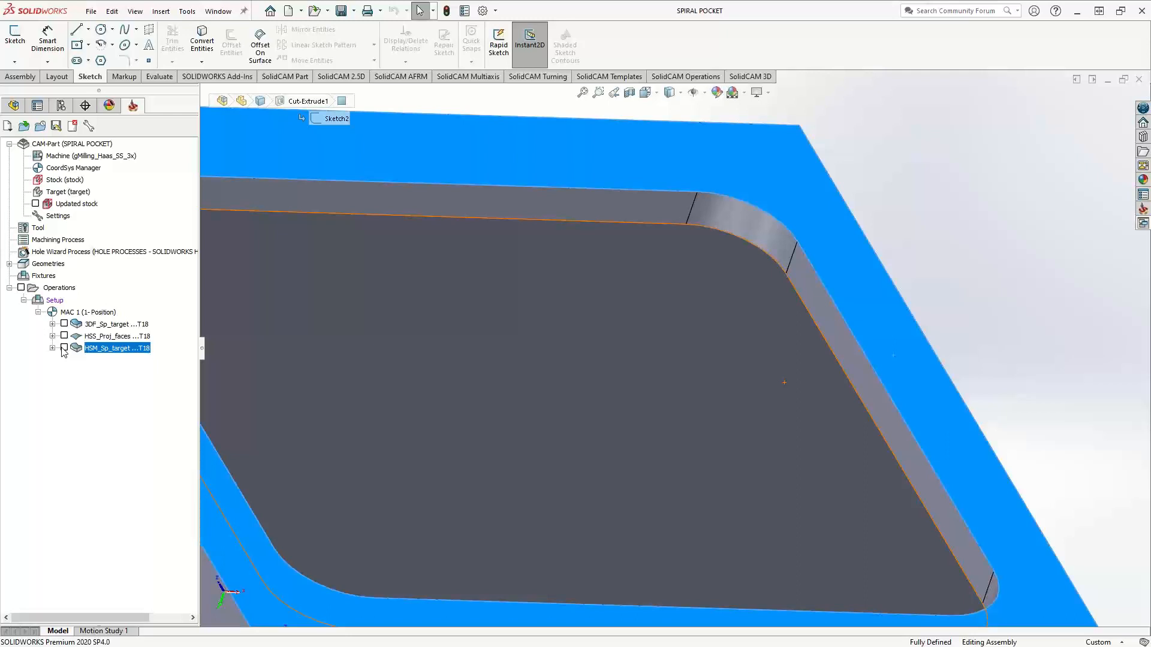
Step: Add a 2D iMachining operation after the HSM one, replacing its preselected geometry face with the pocket floor
right_click(99, 350)
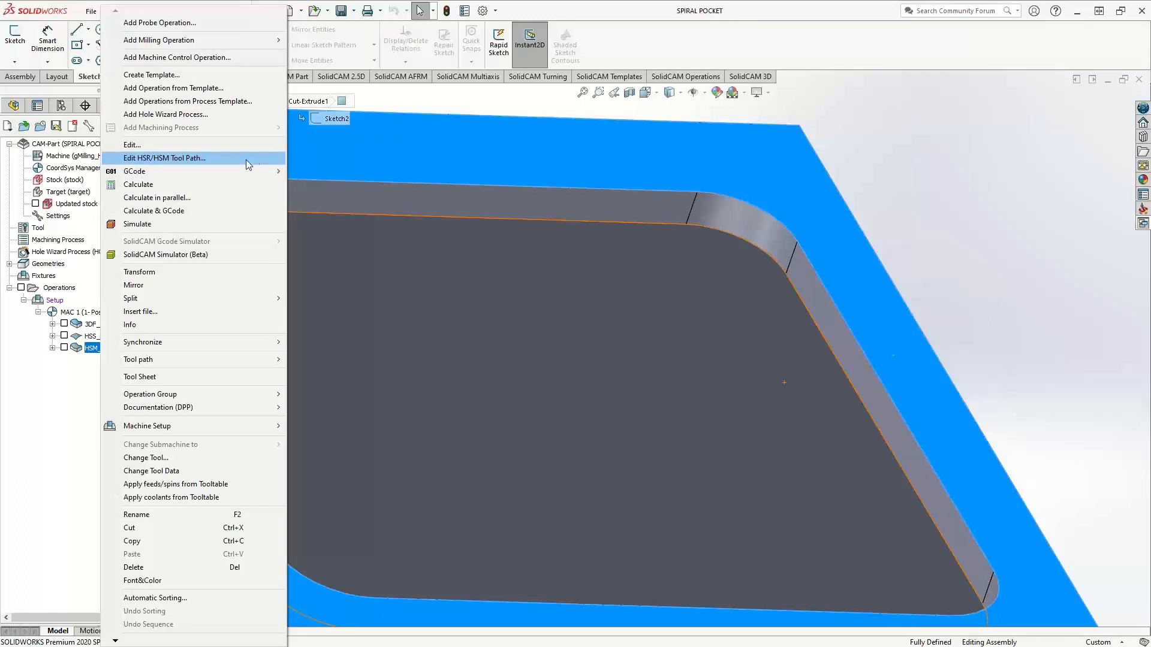
mouse_move(239, 44)
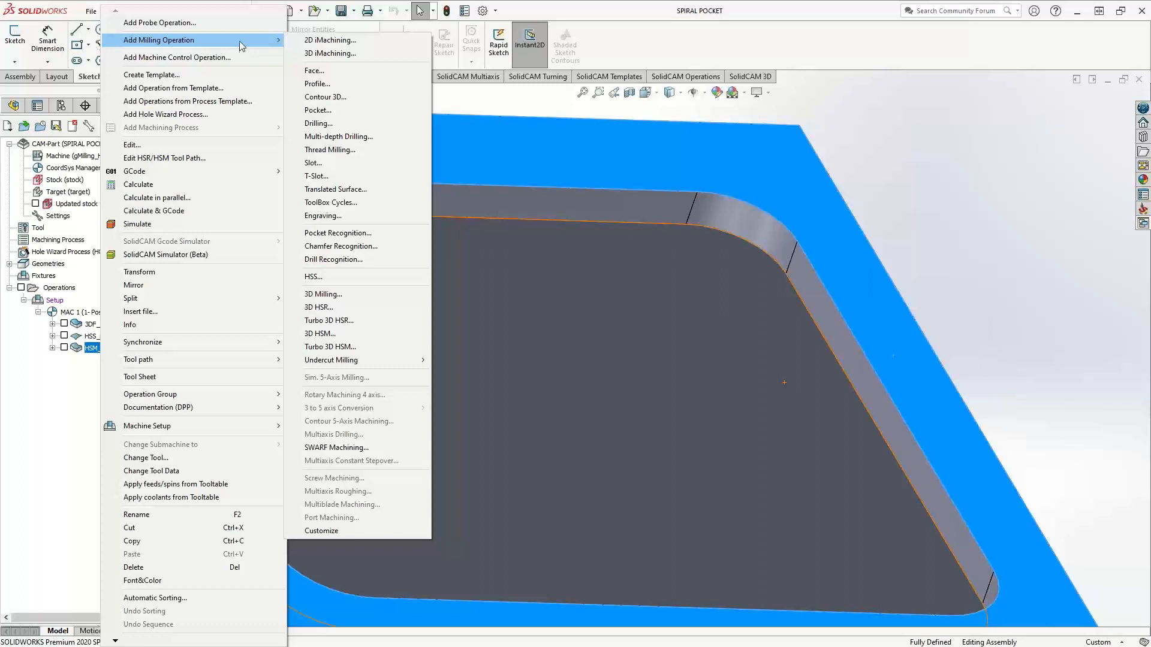
left_click(318, 40)
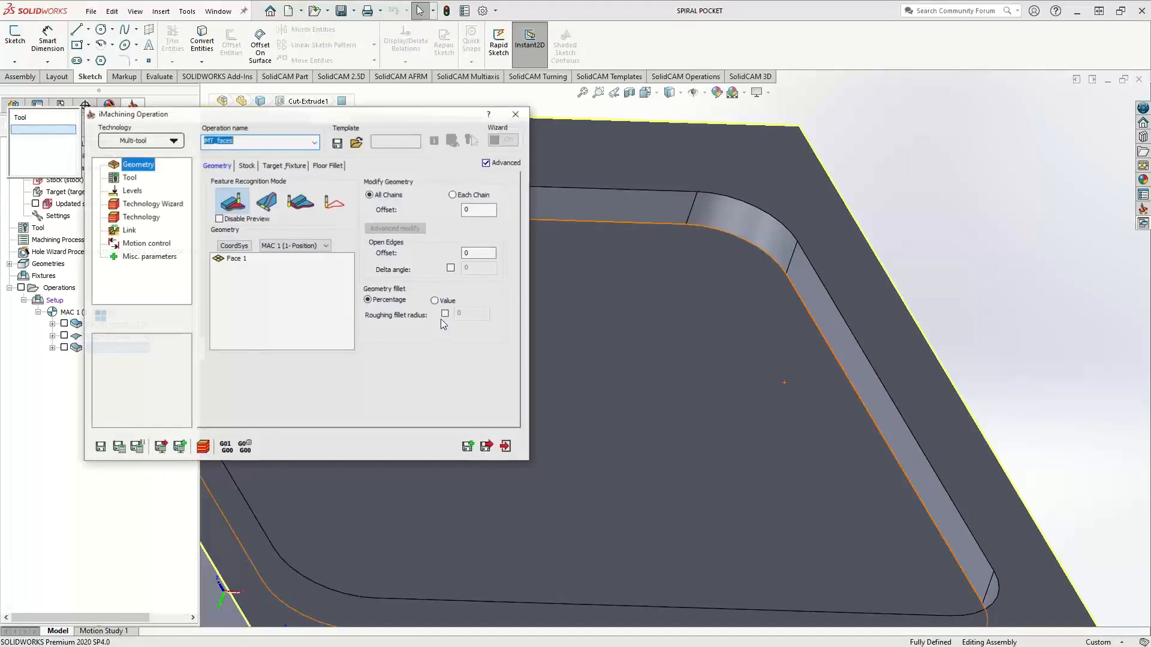
left_click(295, 301)
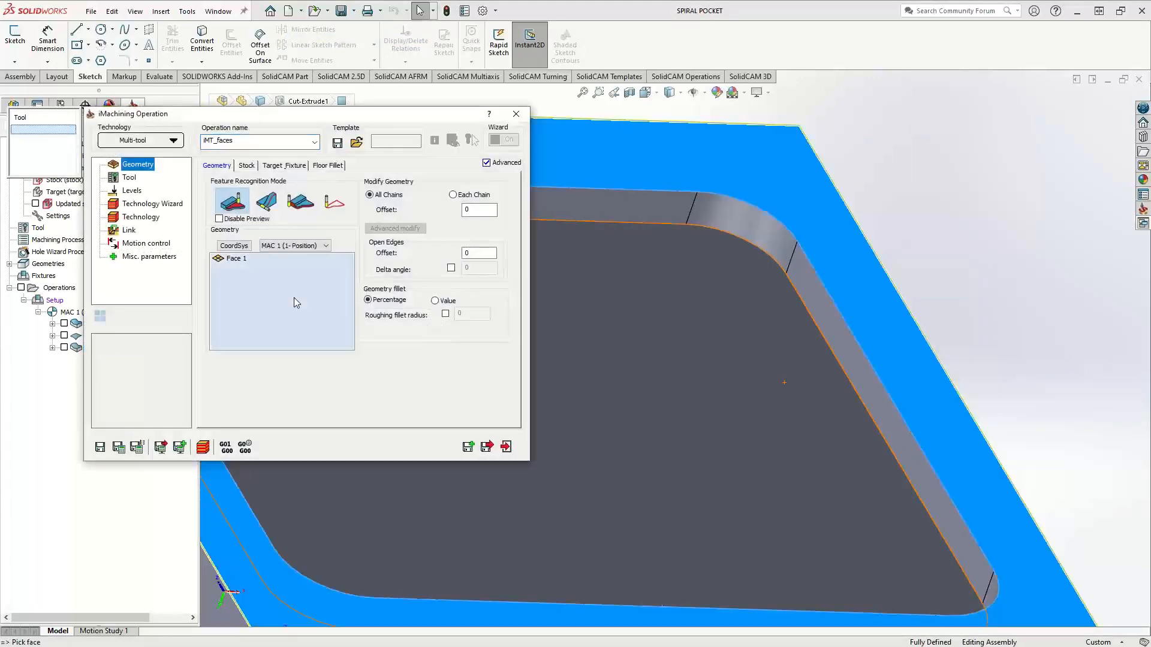
right_click(245, 261)
left_click(268, 265)
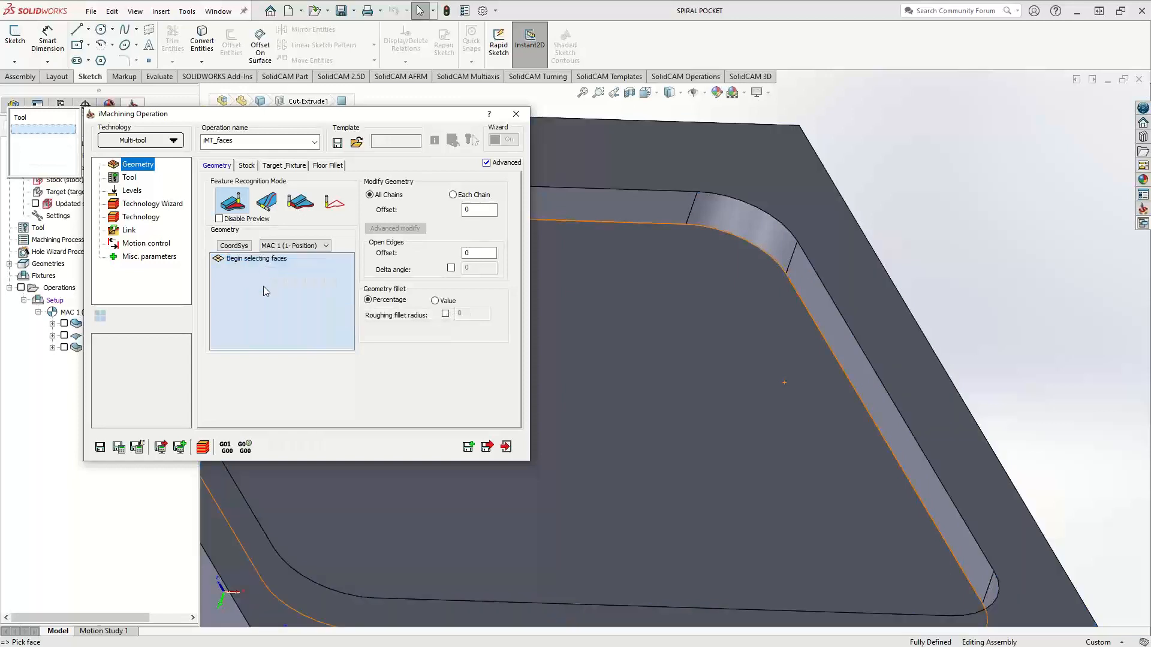
left_click(720, 366)
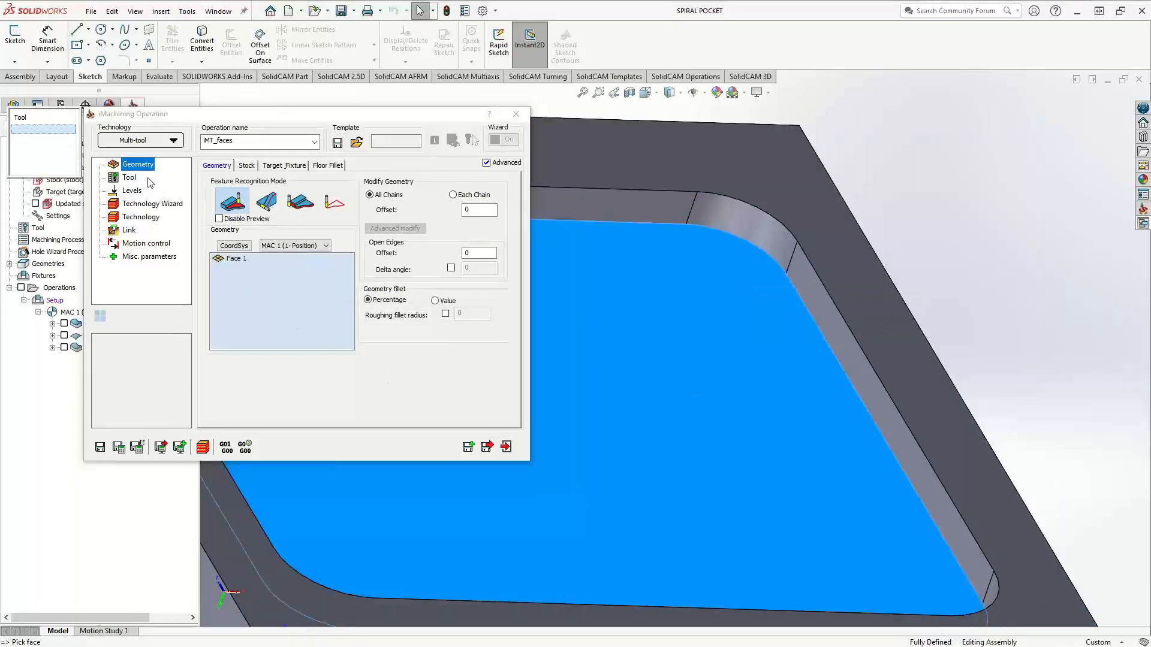
Step: Assign tool 18, the 1/2 four flute end mill, as the first tool of the multi-tool iMachining operation
left_click(129, 178)
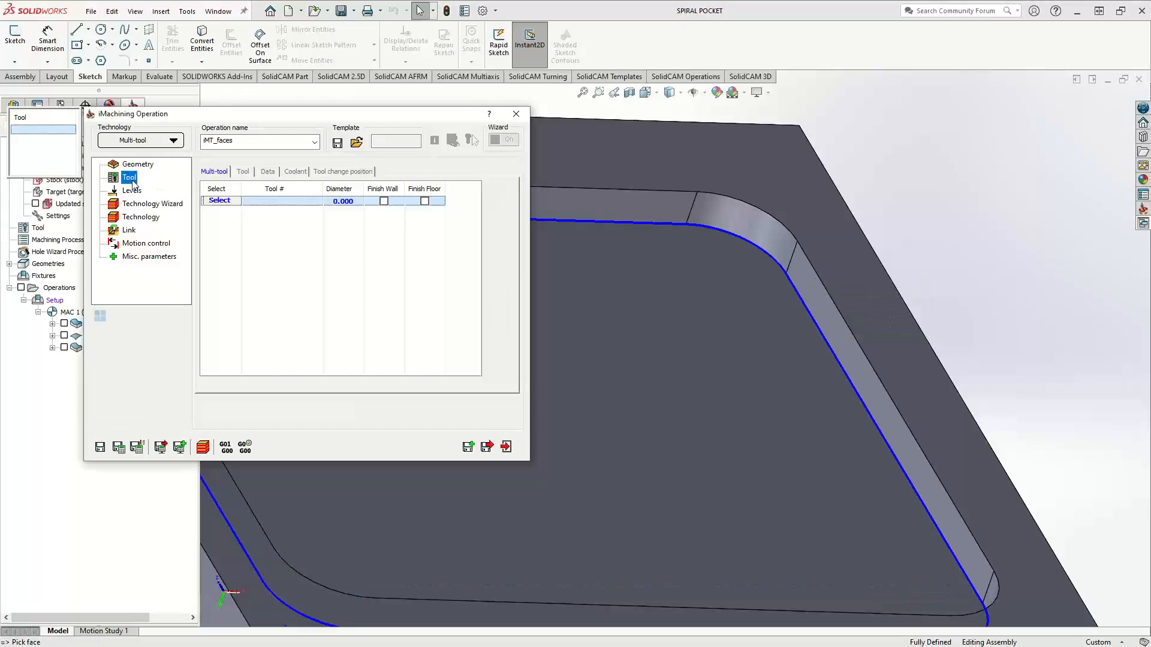
left_click(221, 199)
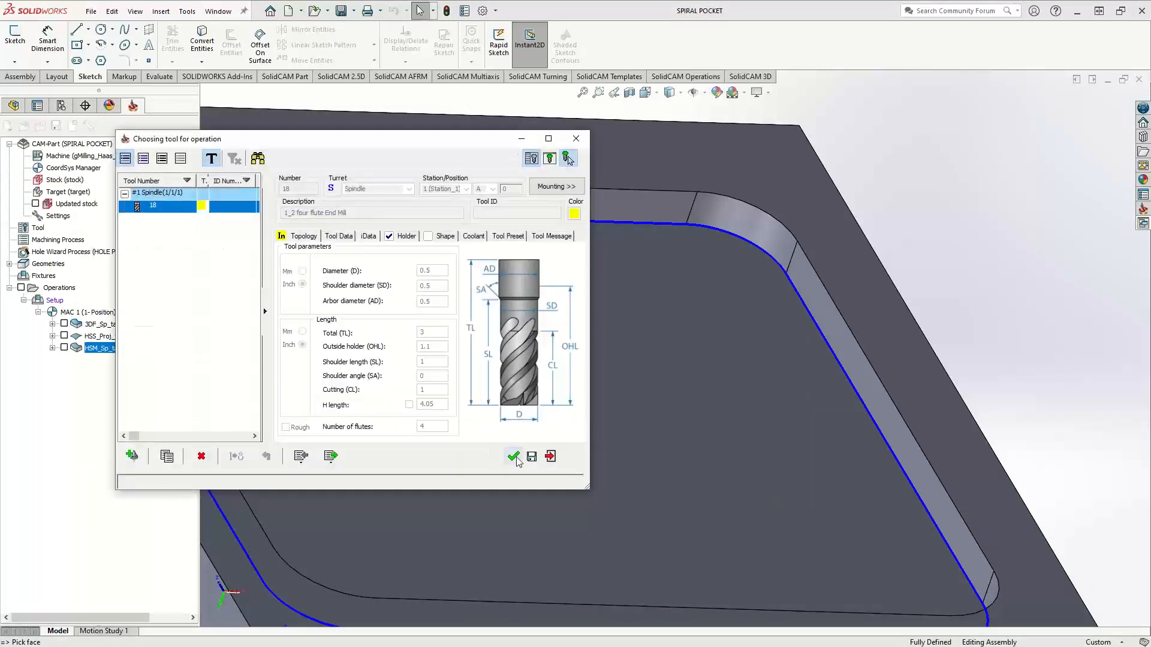
left_click(513, 457)
left_click(453, 295)
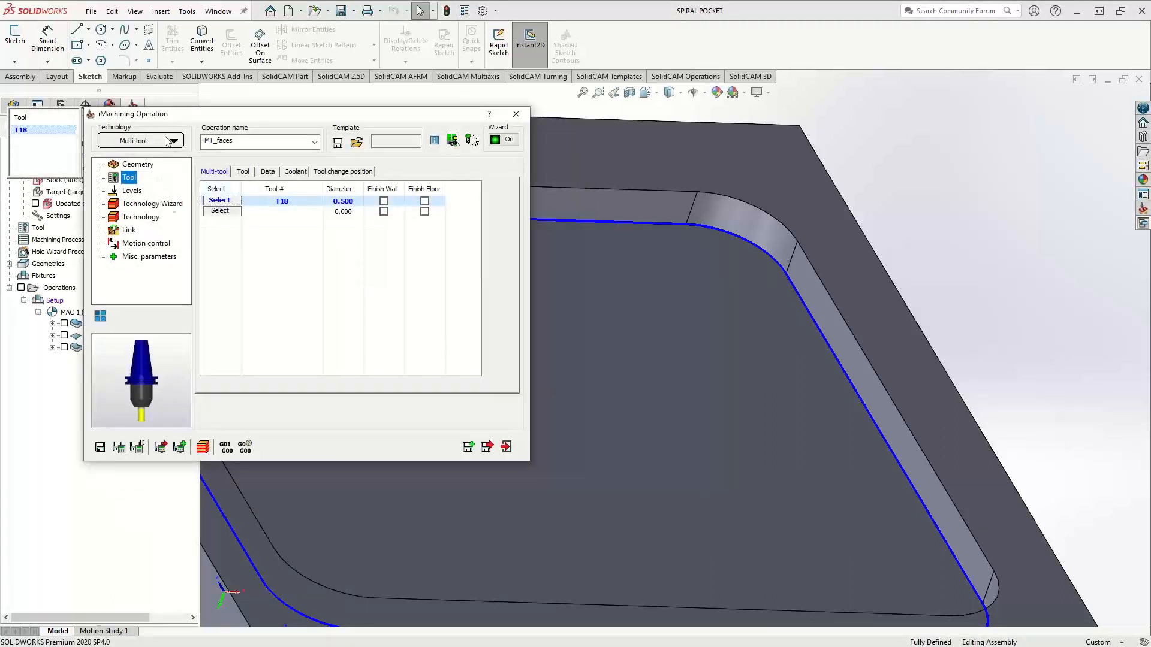
Step: Switch the iMachining operation's technology to iFinish, and review its levels, cutting conditions and technology parameters
left_click(139, 141)
left_click(135, 202)
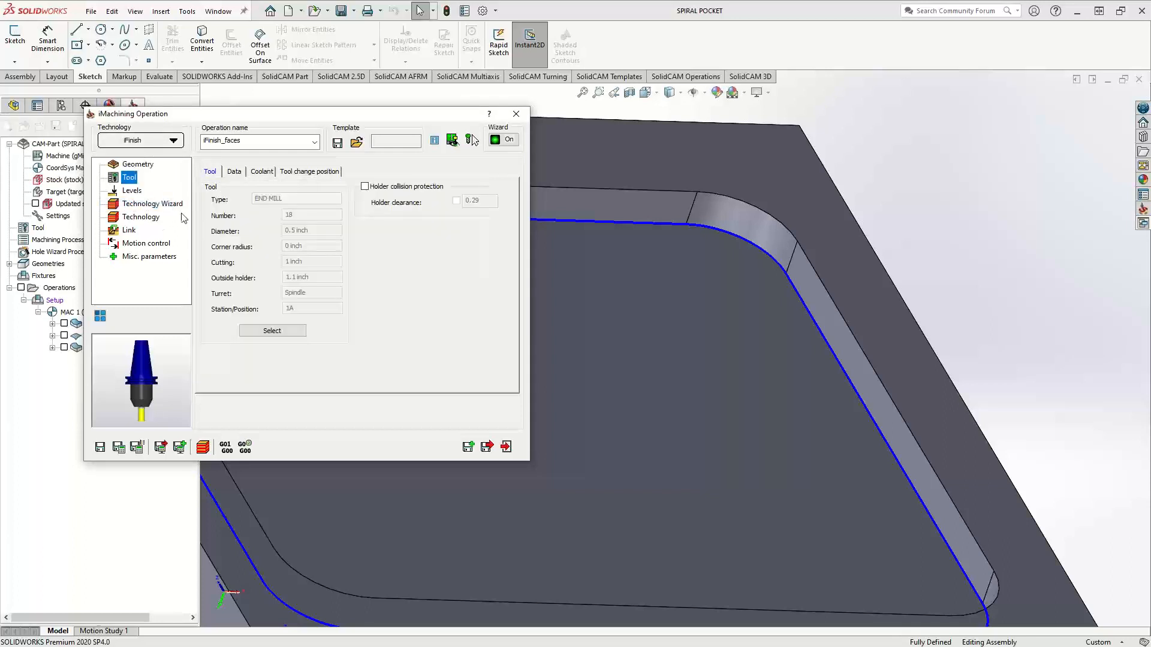
left_click(132, 191)
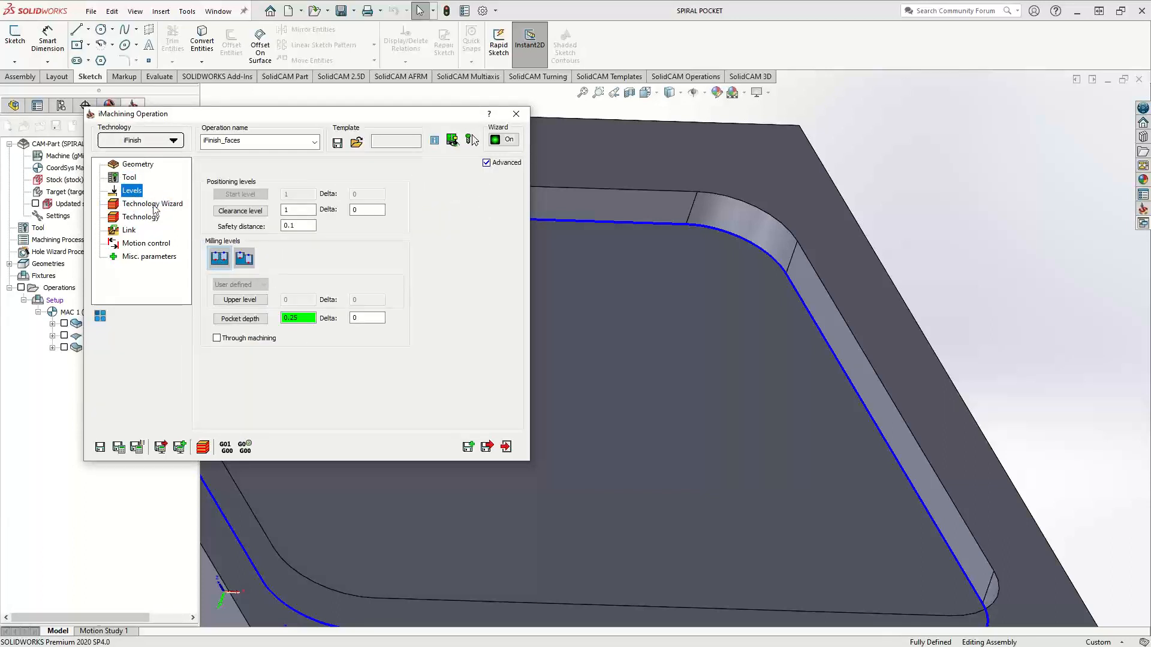
left_click(154, 204)
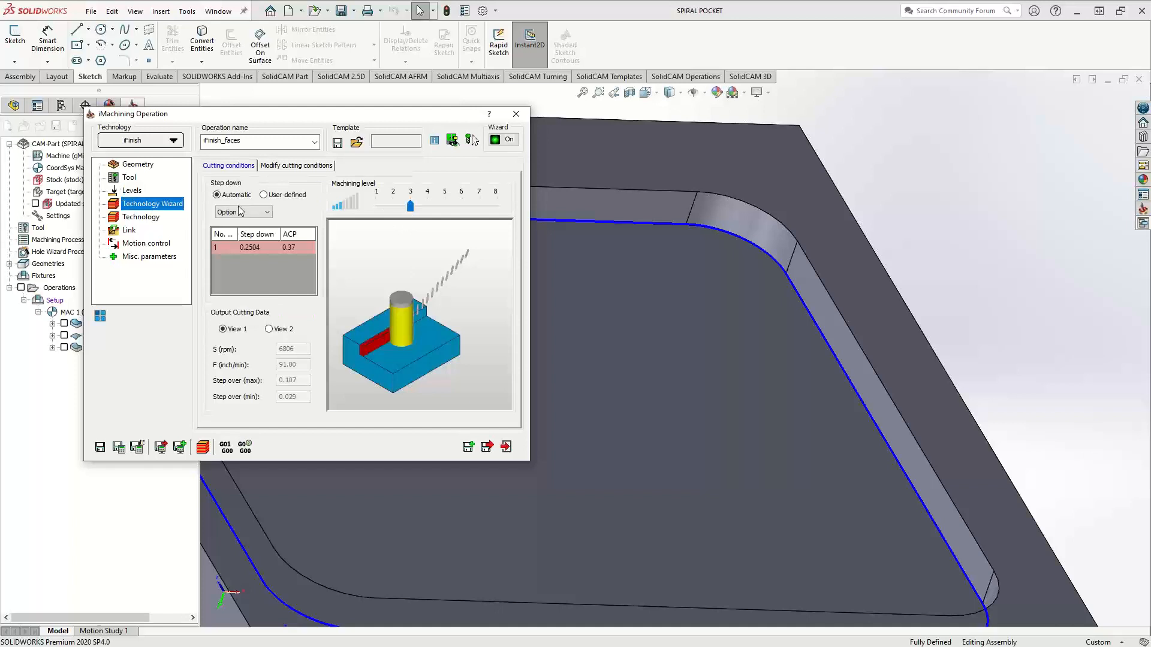
left_click(278, 167)
left_click(232, 166)
left_click(152, 219)
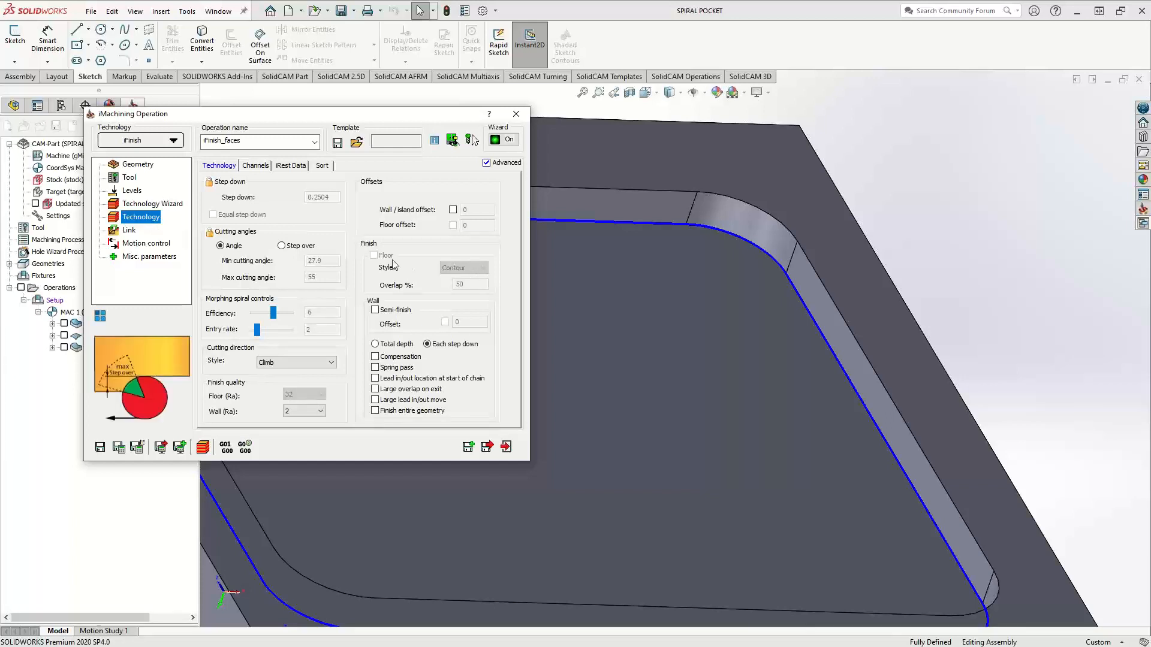
Step: Define the iRest data with a previous tool diameter of 0.5 and previous wall and floor offsets of 0.01
left_click(283, 168)
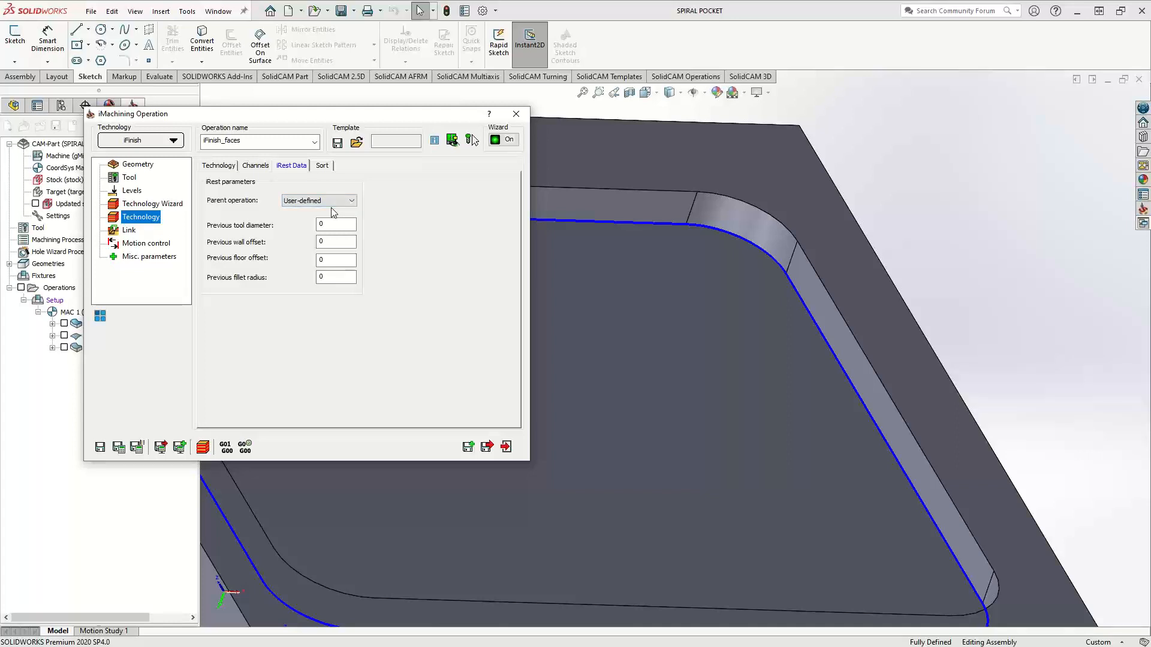
double_click(334, 224)
type(".5")
double_click(333, 242)
key("Tab")
type(".01")
key("shift+Tab")
type("0.01")
left_click(217, 166)
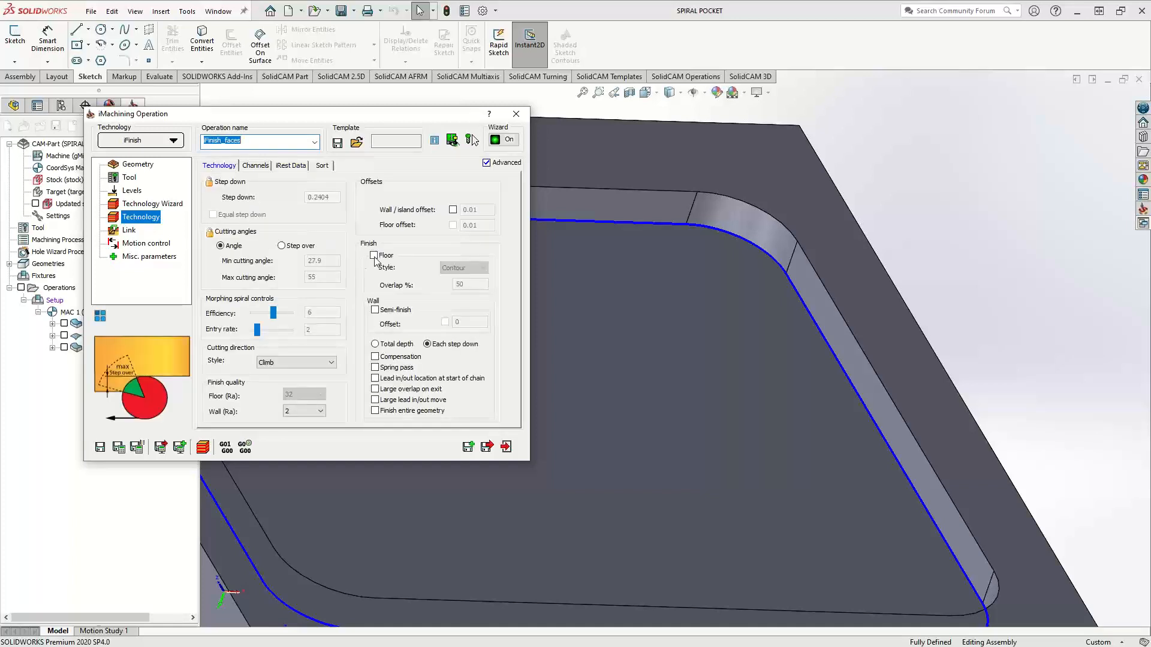
Step: Enable floor finishing with the iMachining style, then calculate the iFinish operation and turn on its toolpath display
left_click(375, 256)
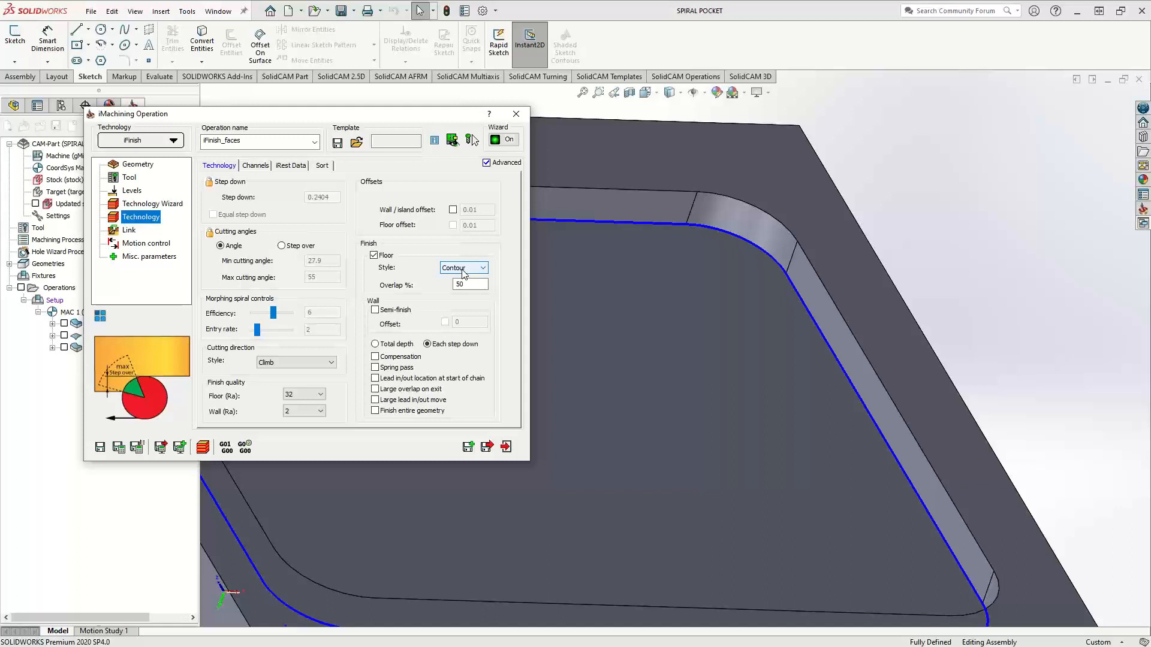
left_click(463, 271)
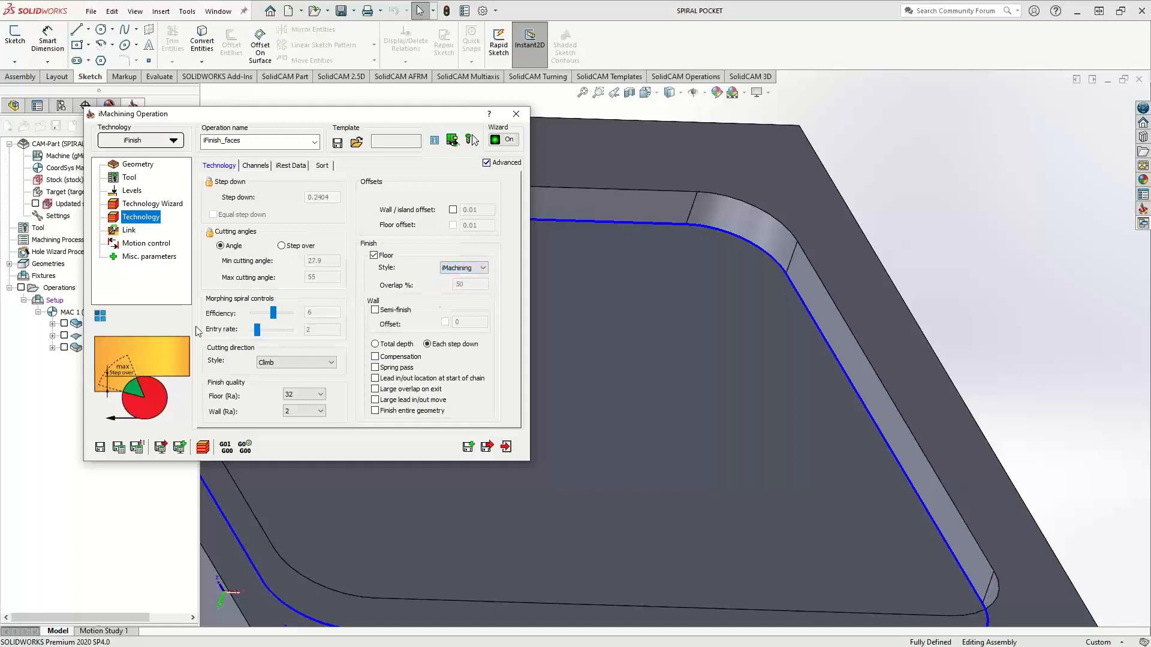
left_click(117, 451)
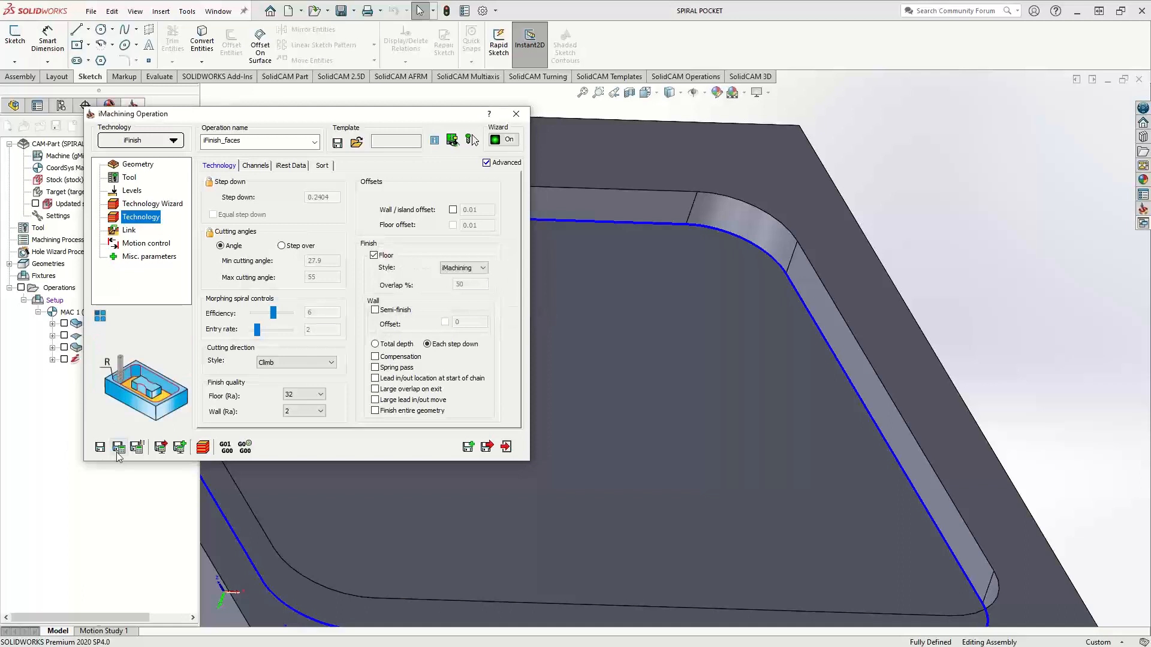
left_click(65, 361)
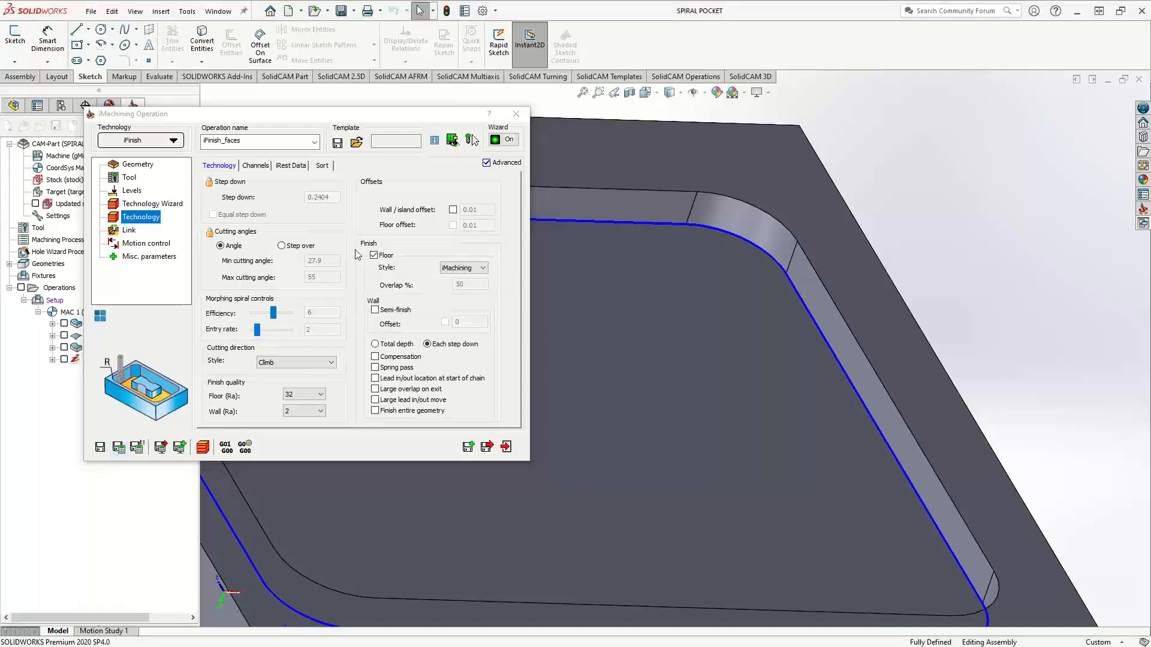
Step: Check the iRest data and recalculate the iFinish operation
left_click(286, 168)
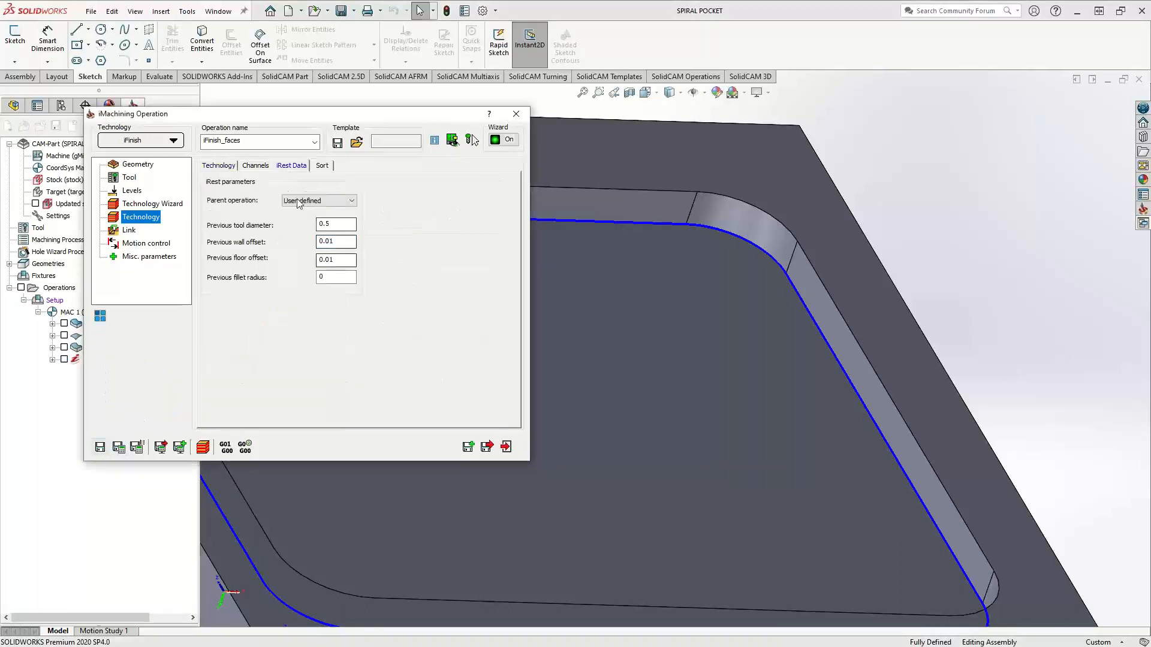
left_click(228, 166)
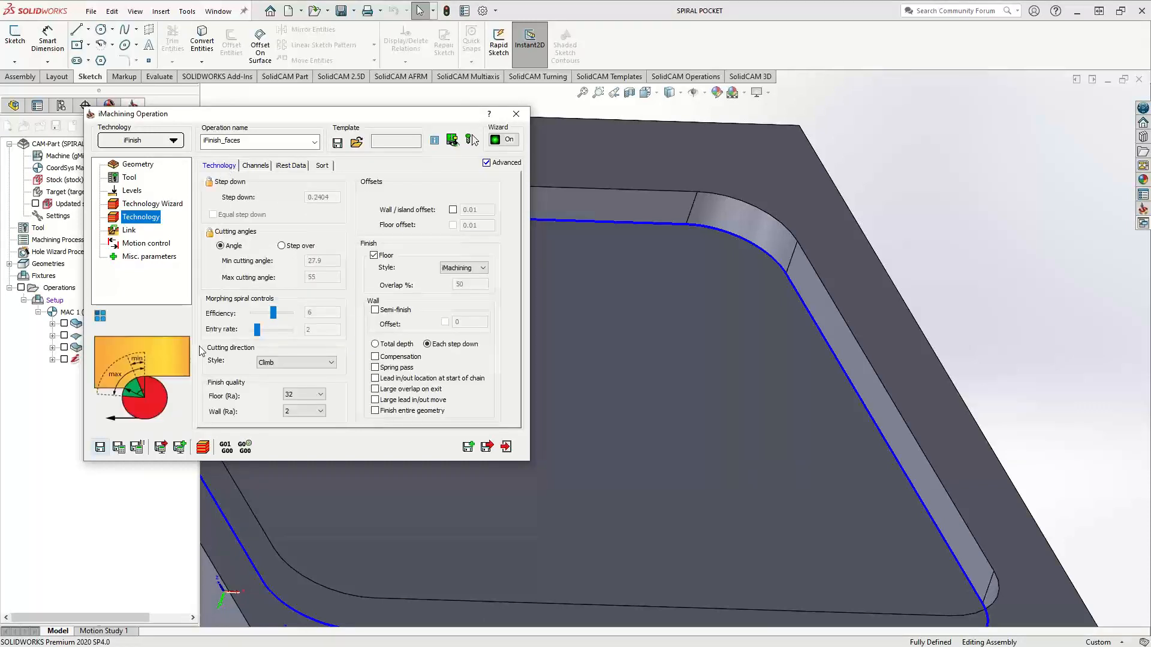
left_click(118, 447)
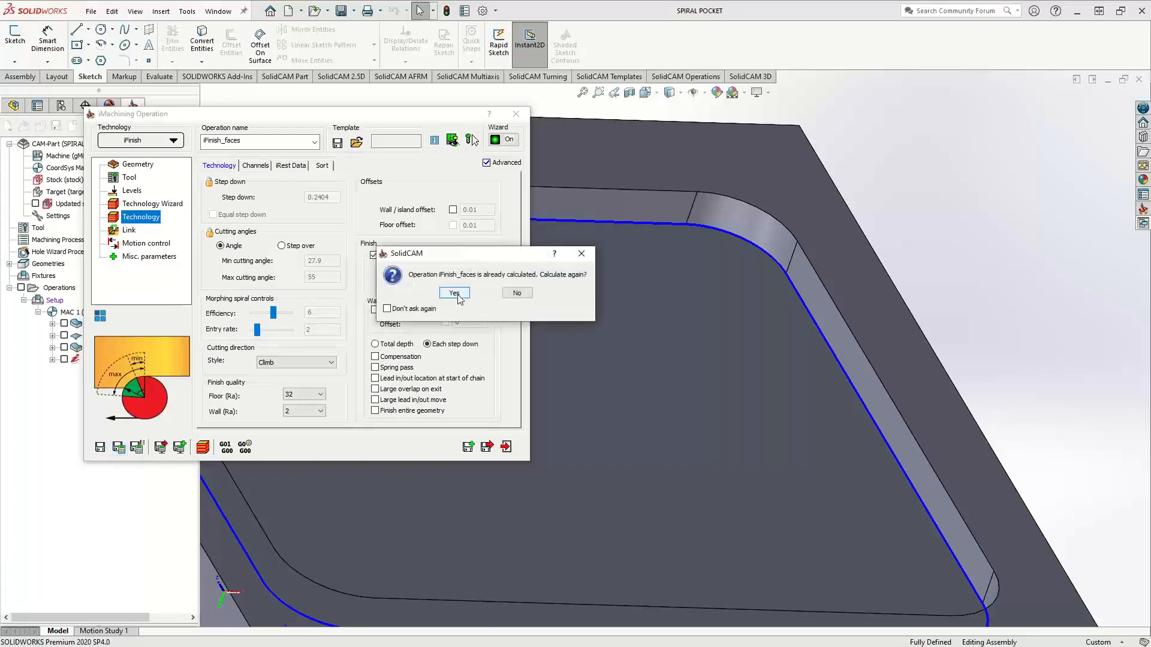
left_click(457, 297)
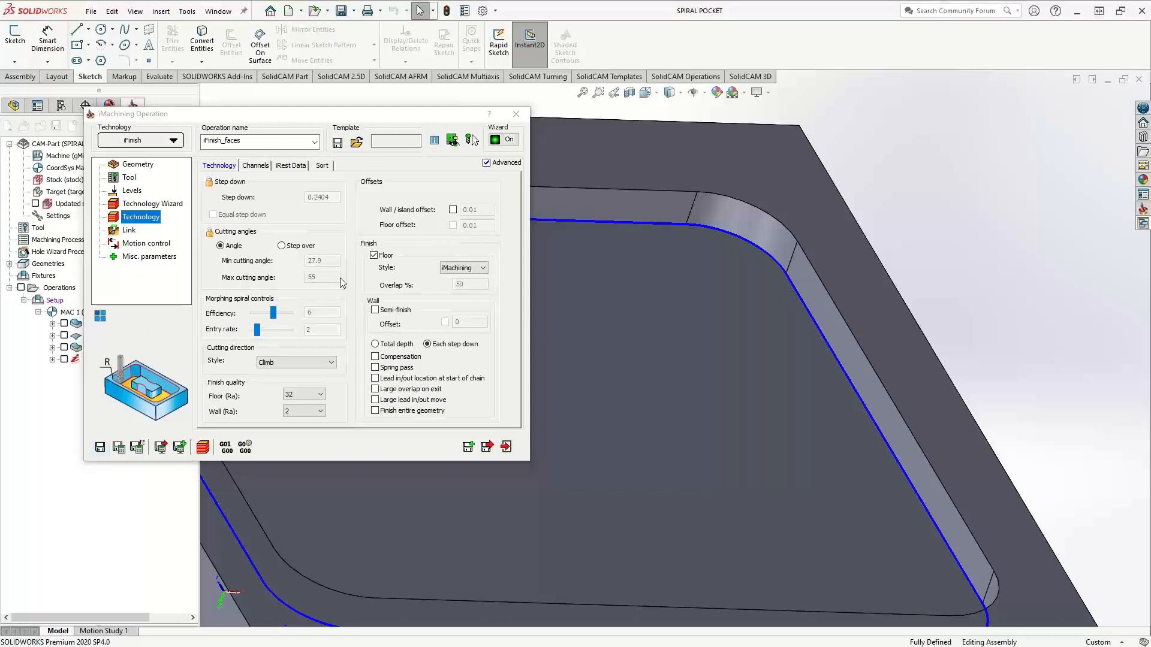
Step: Try calculating the operation with the Rough + iFinish technology, then return it to iFinish
left_click(164, 140)
left_click(145, 180)
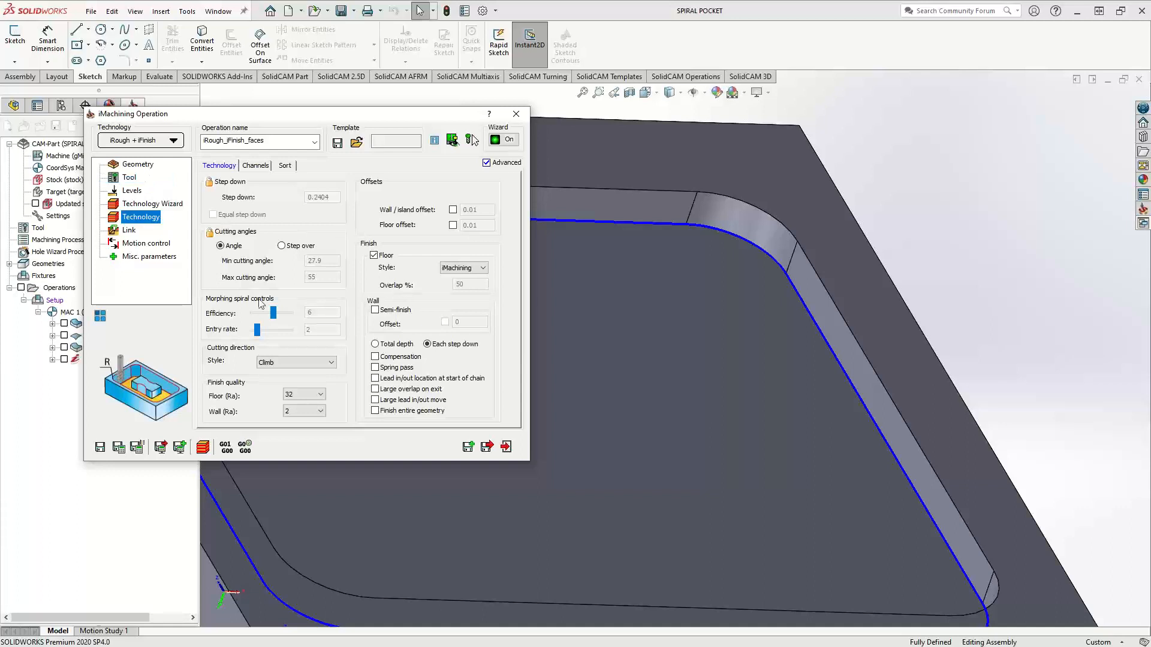
left_click(118, 447)
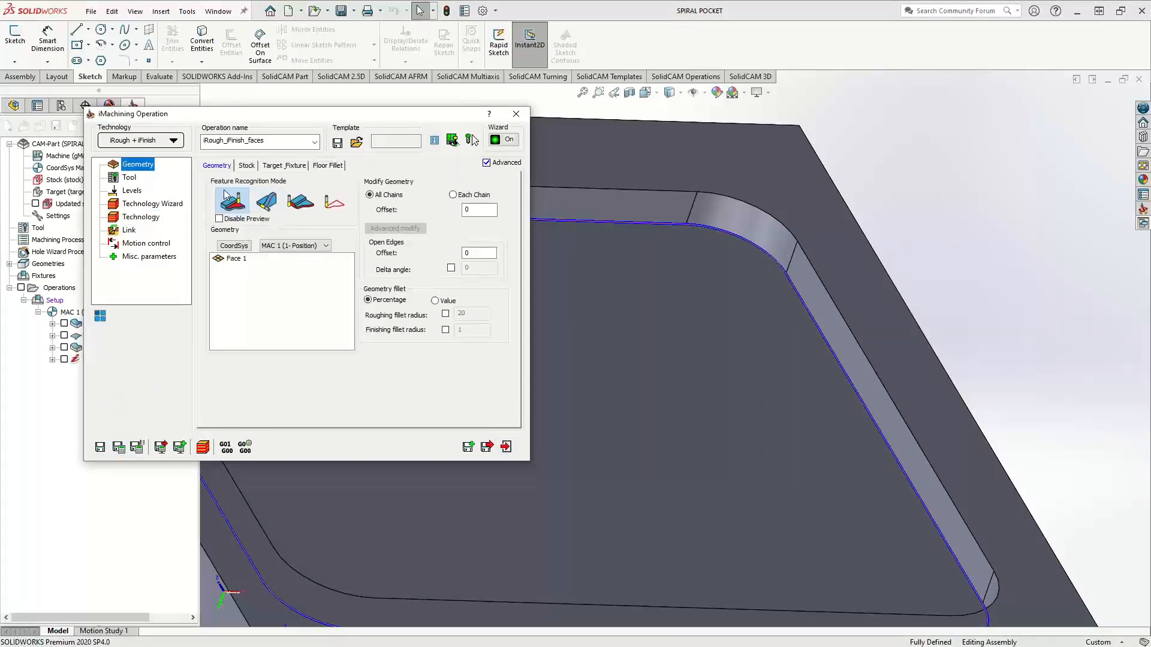
left_click(172, 143)
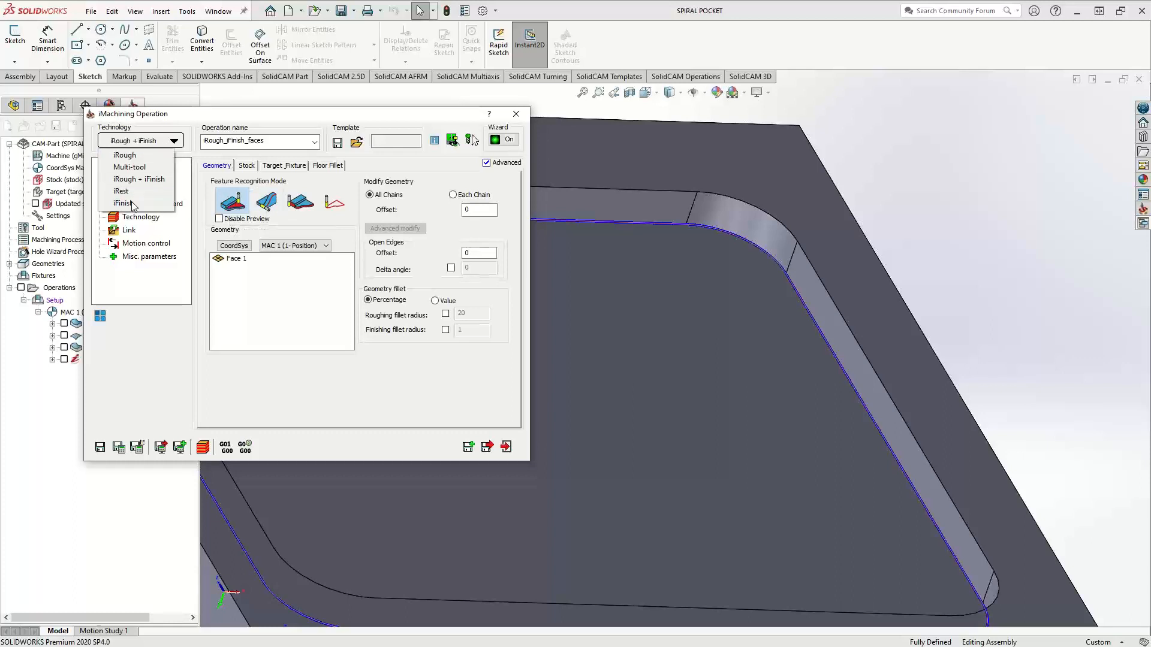
left_click(138, 203)
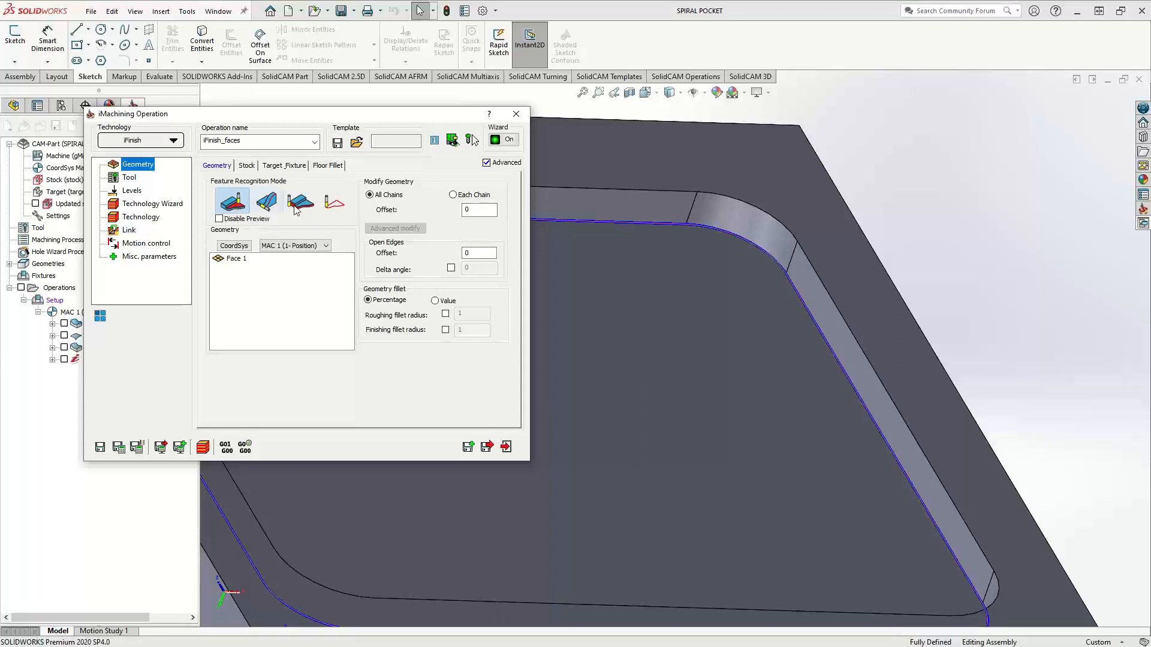
Step: Redefine the iFinish geometry as a new contour chain picked from the pocket floor face
left_click(334, 203)
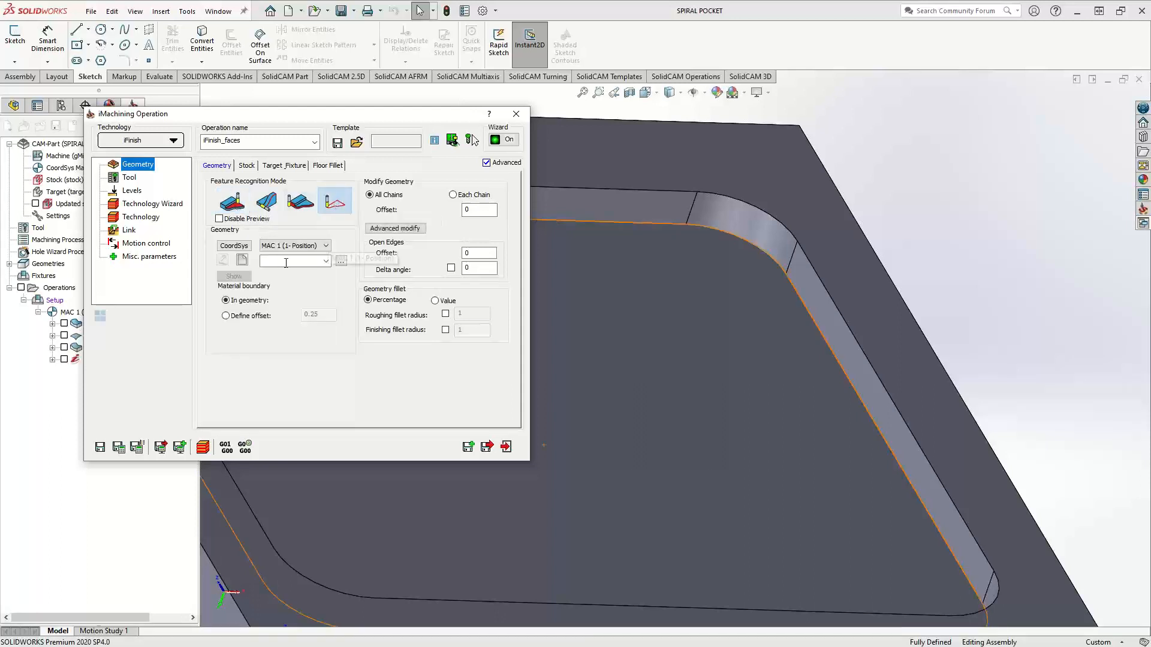
left_click(242, 260)
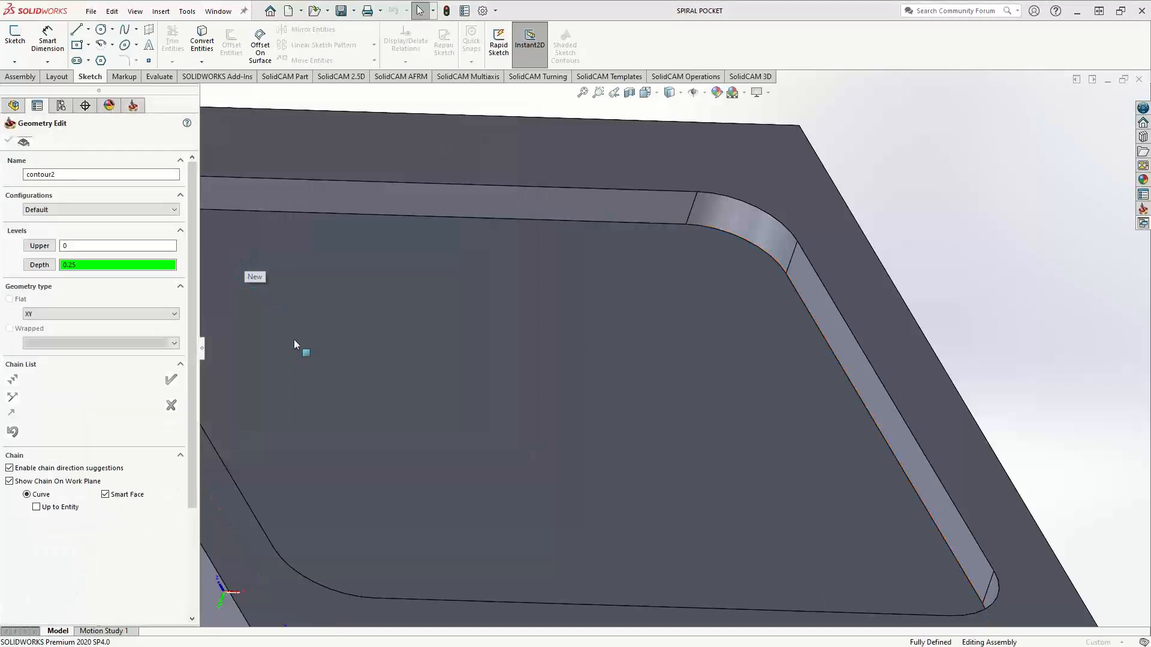
left_click(645, 353)
left_click(9, 139)
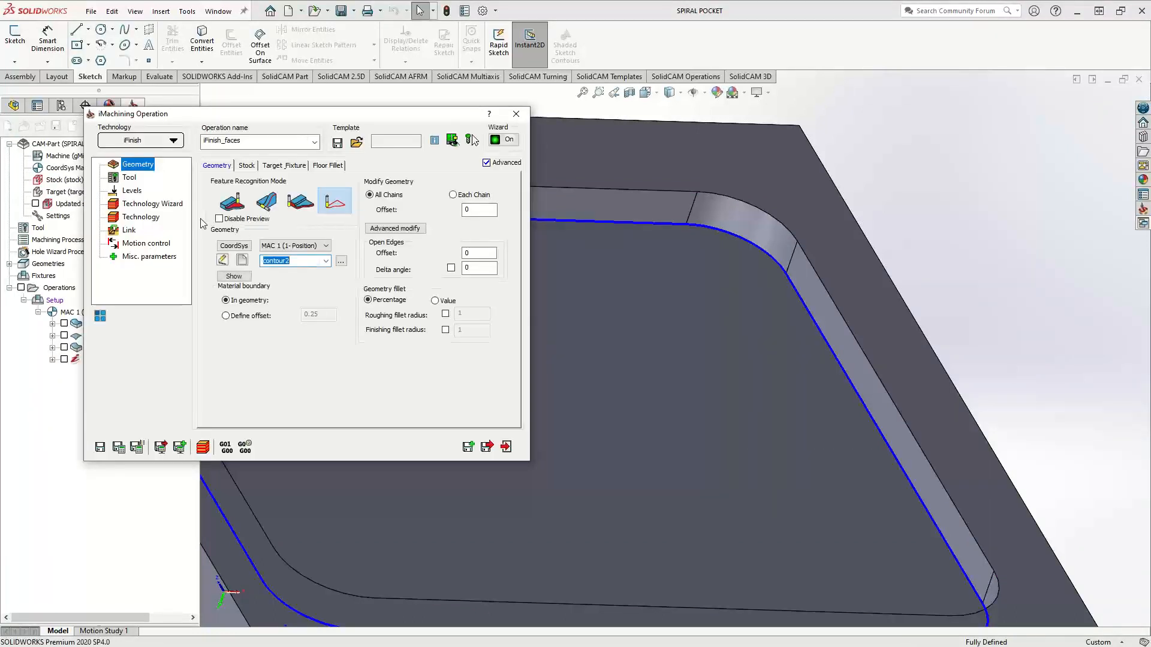
Step: Check the technology and iRest data settings, recalculate the iFinish operation and display its toolpath
left_click(150, 218)
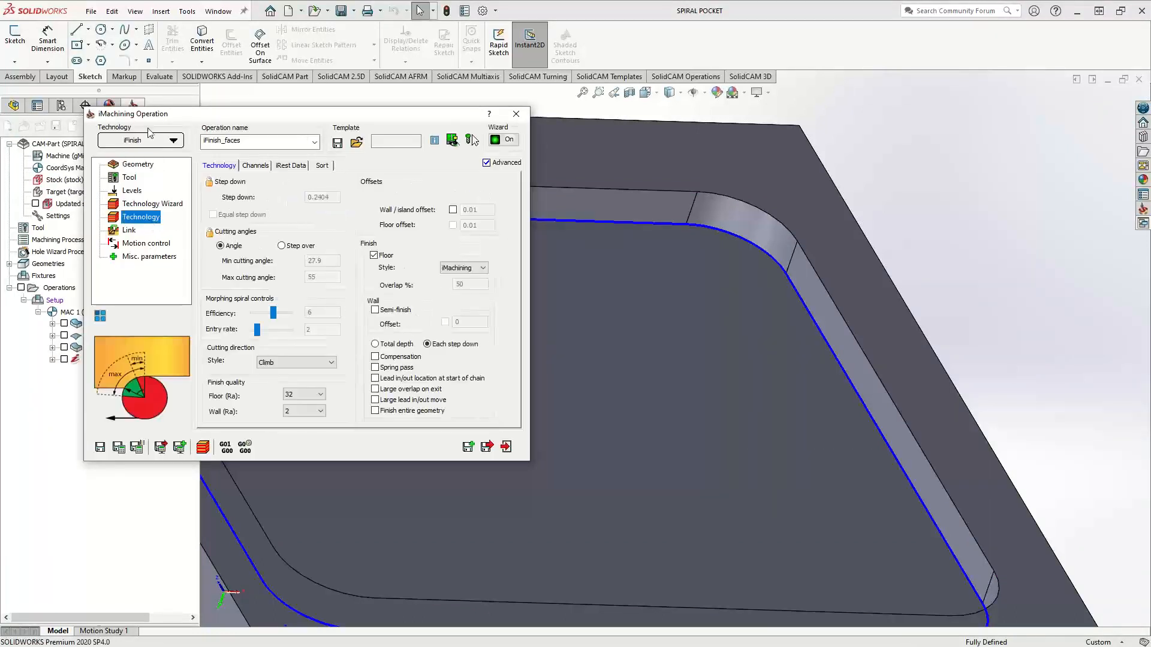
left_click(290, 167)
left_click(217, 167)
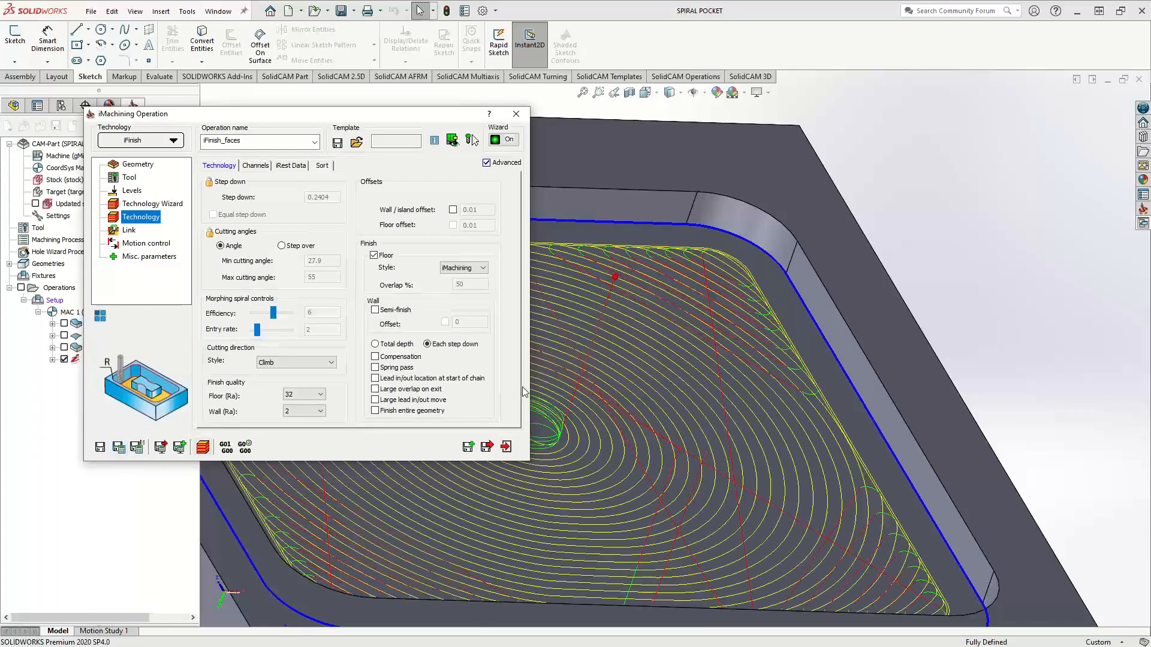
Step: Examine the iMachining floor toolpath normal to the part and up close around the pocket corner
right_click(773, 166)
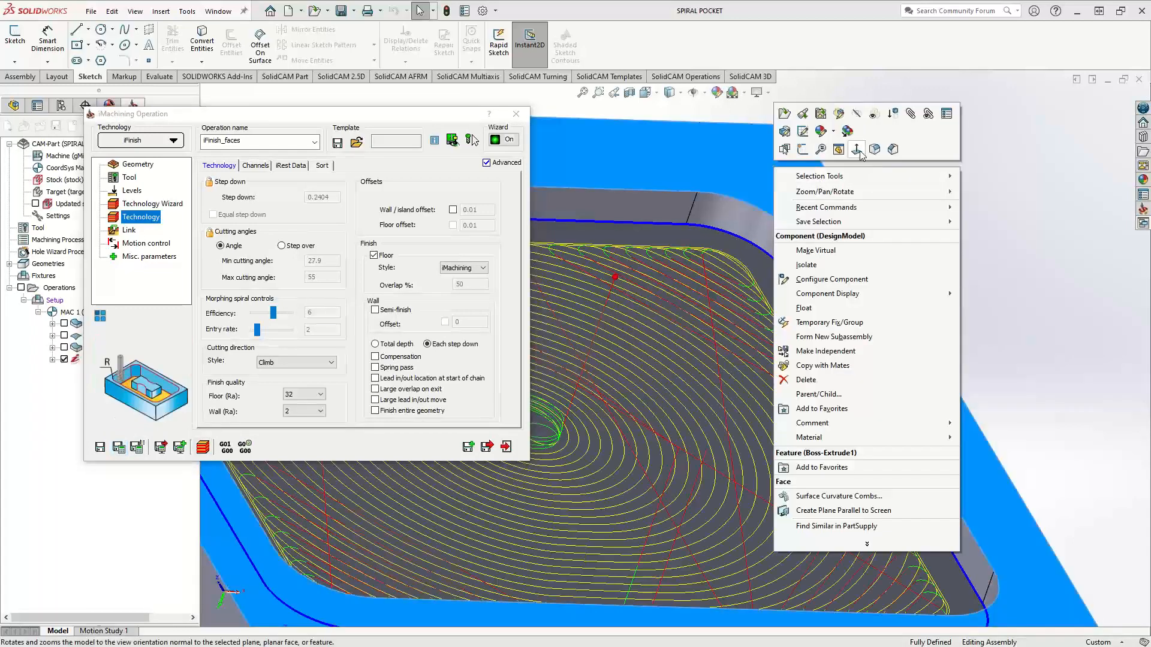
left_click(860, 150)
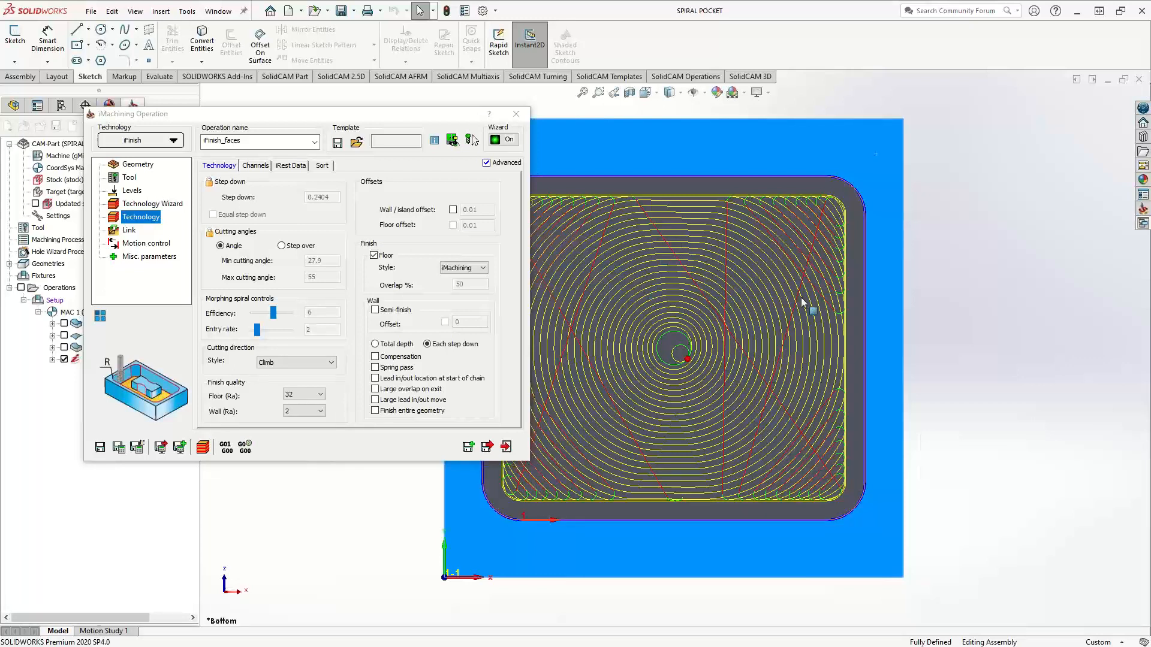
middle_click_drag(790, 322, 801, 258)
scroll(795, 264, "down", 5)
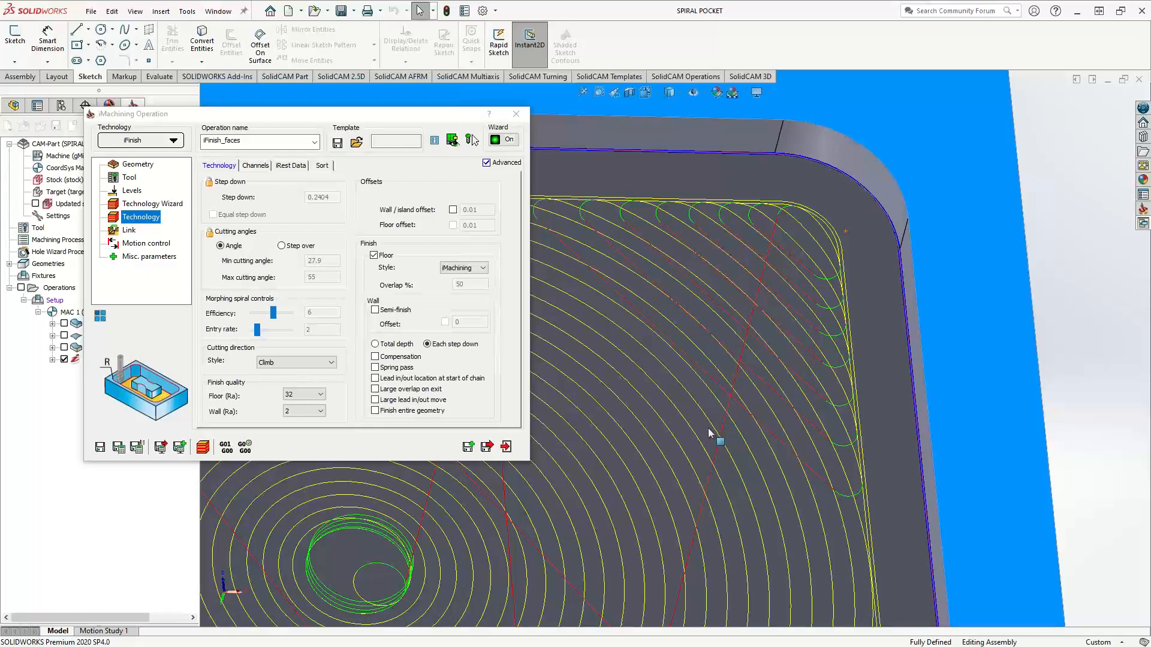
scroll(709, 433, "up", 7)
Step: Exit the iMachining operation and turn off its toolpath display
left_click(516, 114)
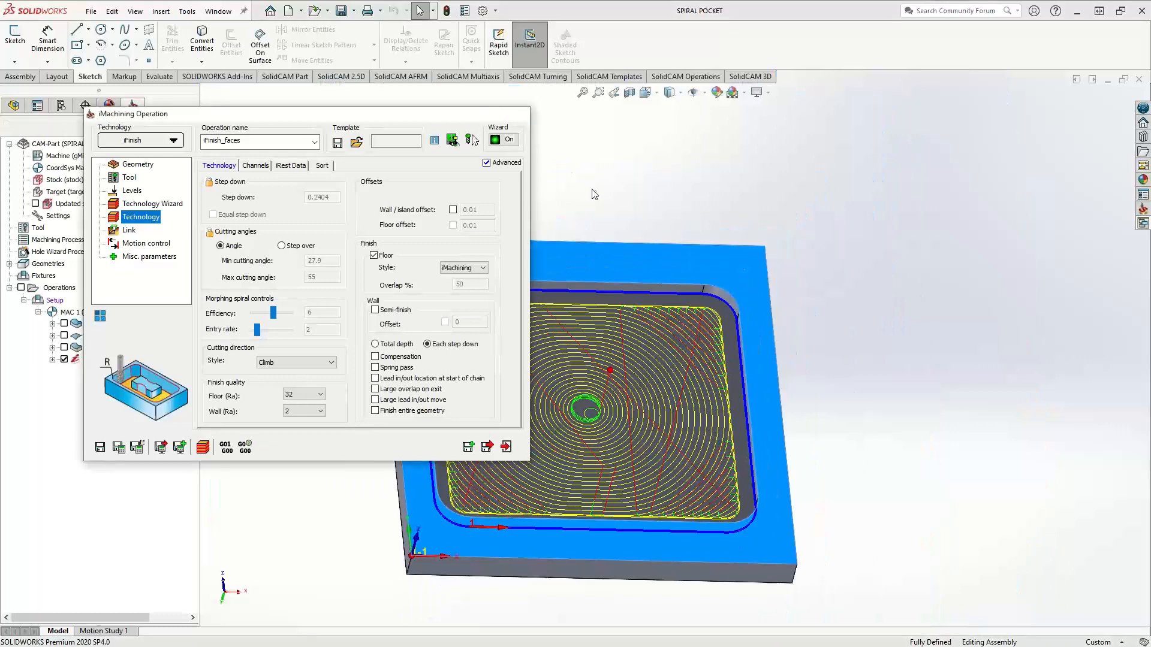
middle_click_drag(938, 429, 885, 453)
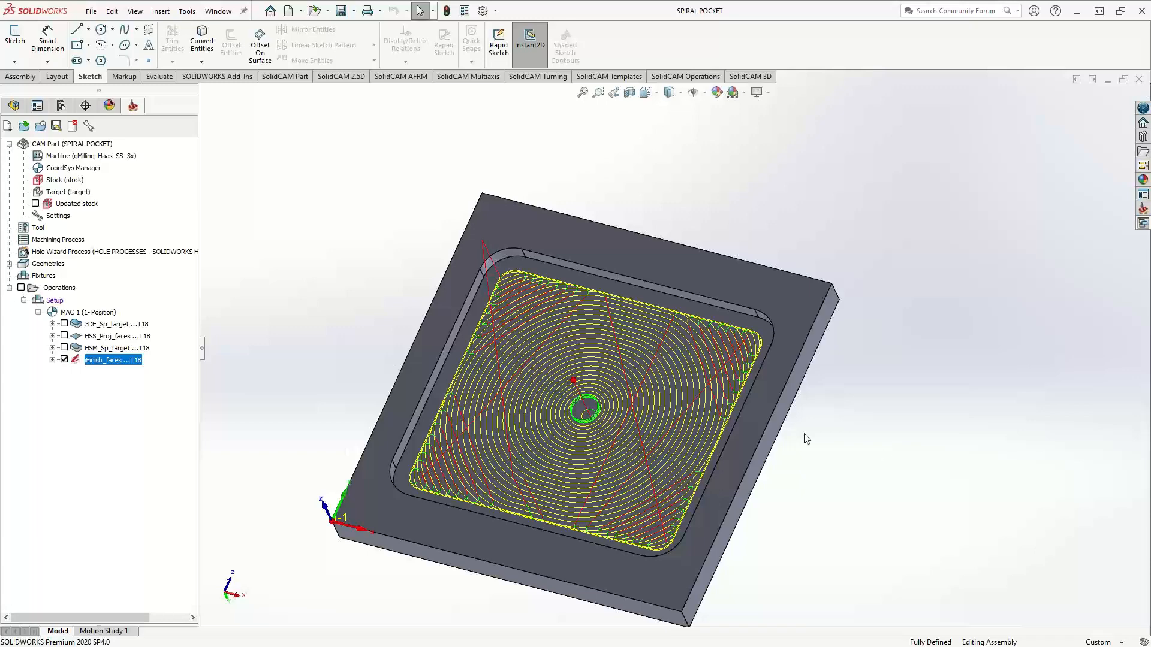
left_click(64, 359)
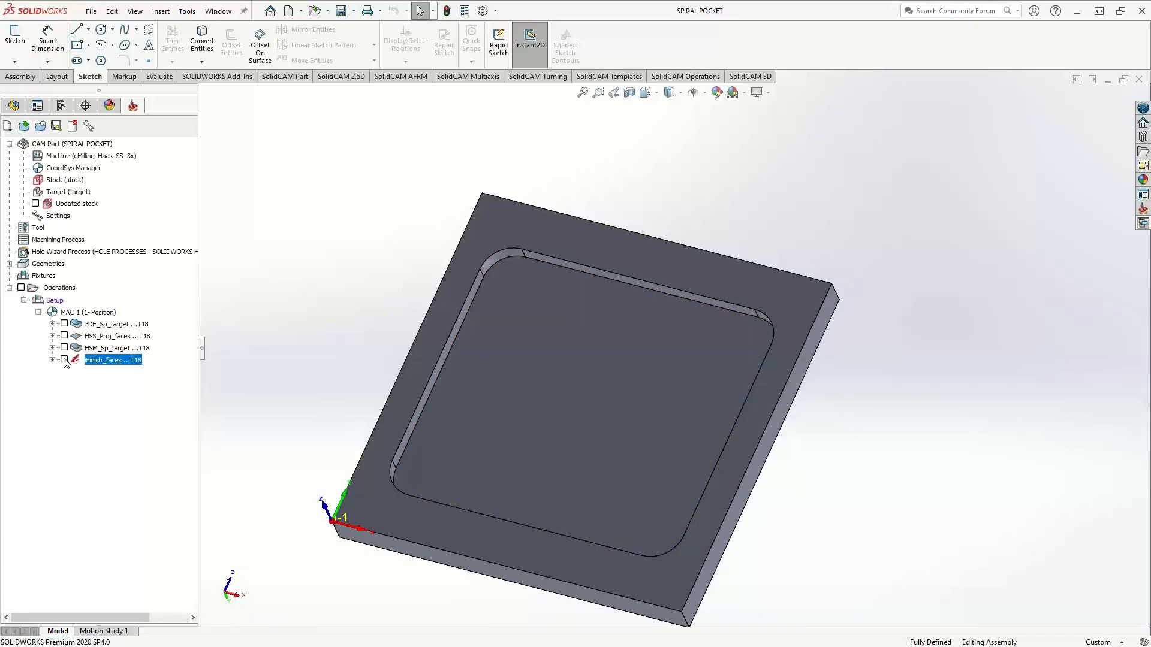
Step: Add a Face Milling operation after the iFinish one, assign tool 18, the 1/2 four flute end mill, and return to its geometry settings
right_click(92, 362)
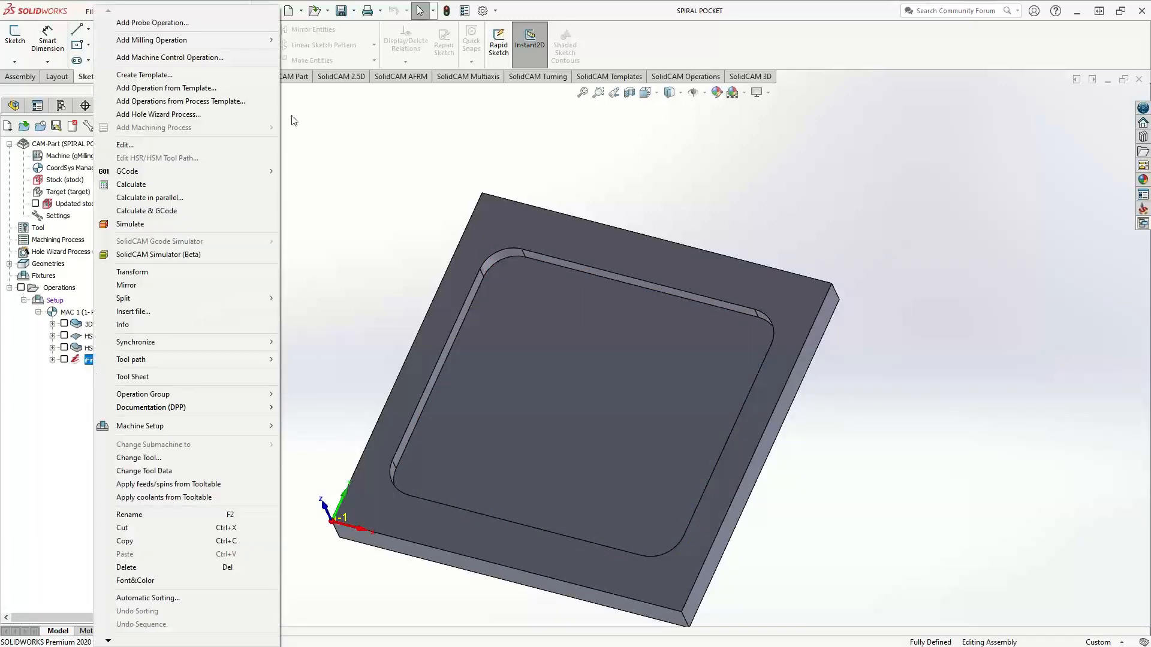
left_click(323, 74)
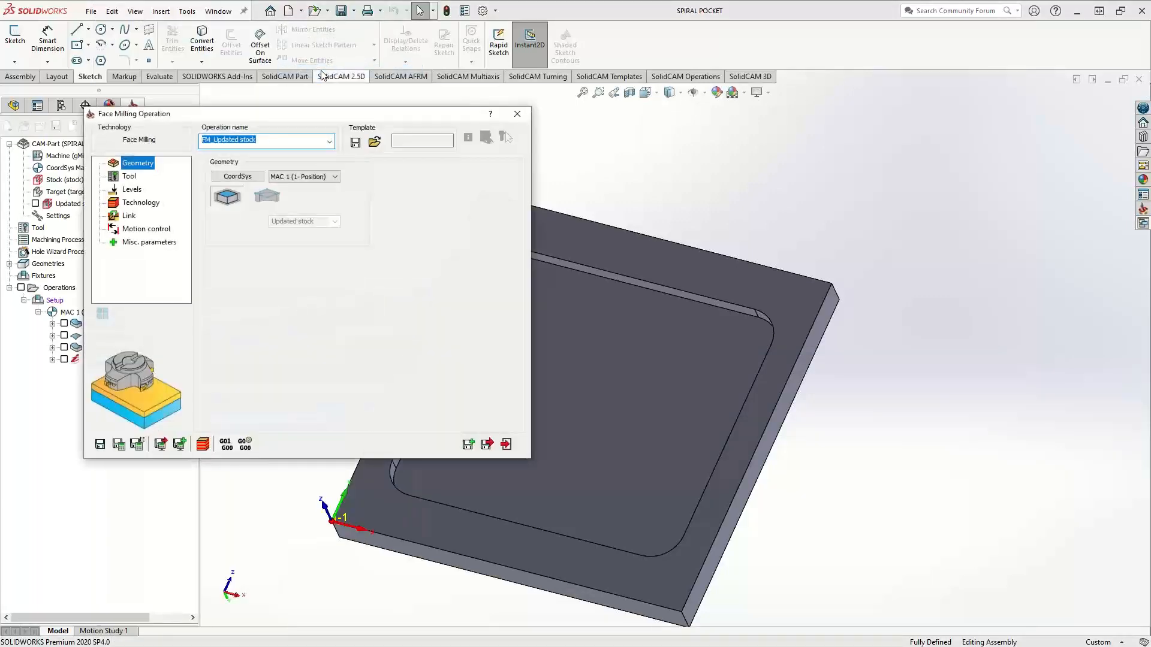
left_click(129, 176)
left_click(275, 349)
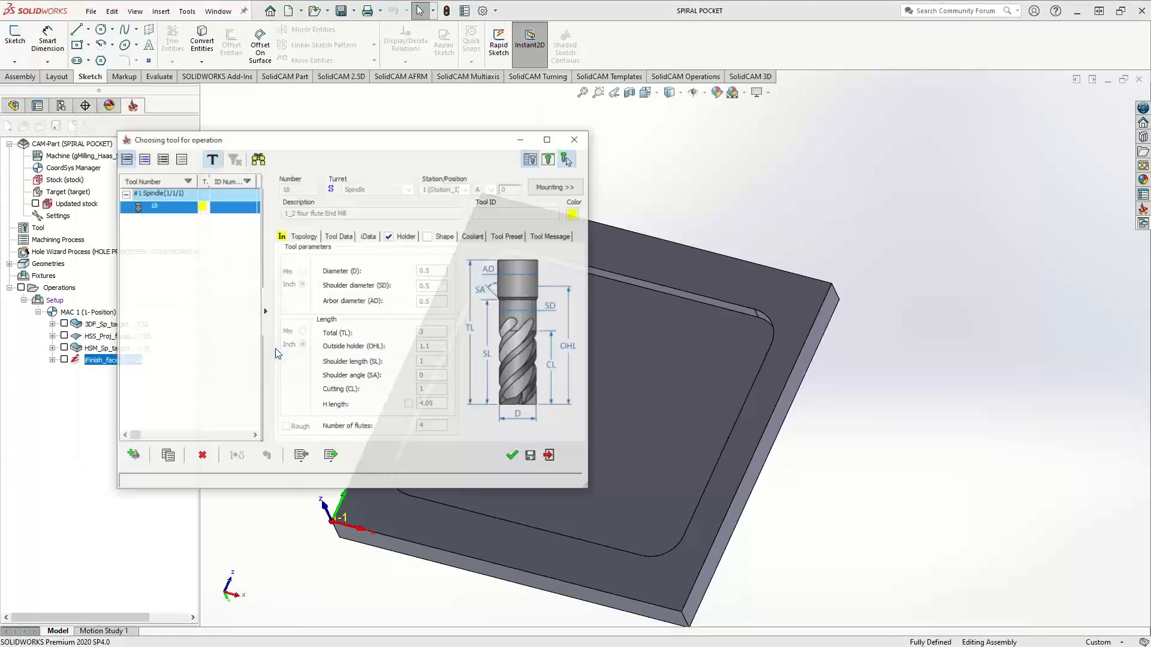
left_click(513, 456)
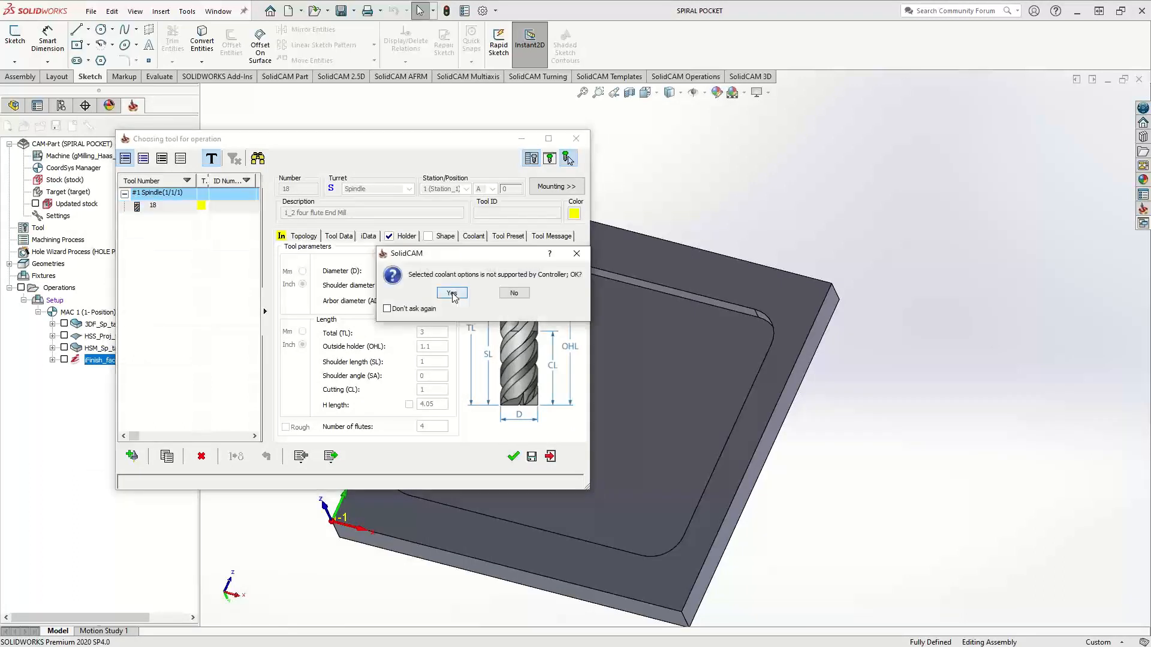
left_click(452, 293)
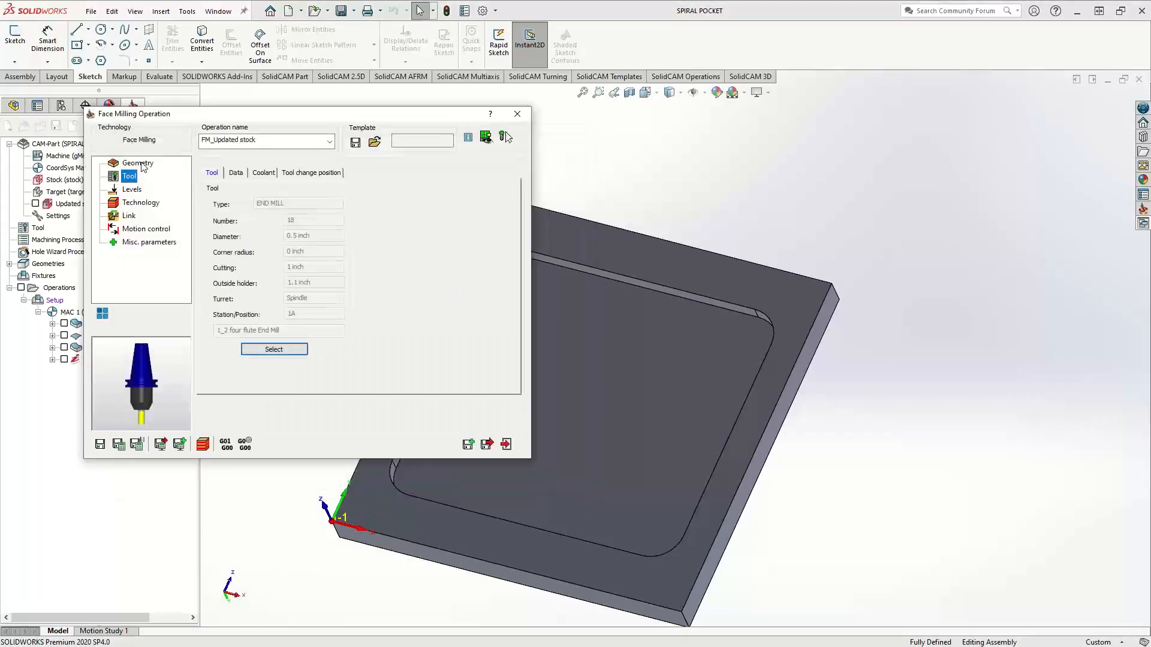
left_click(139, 163)
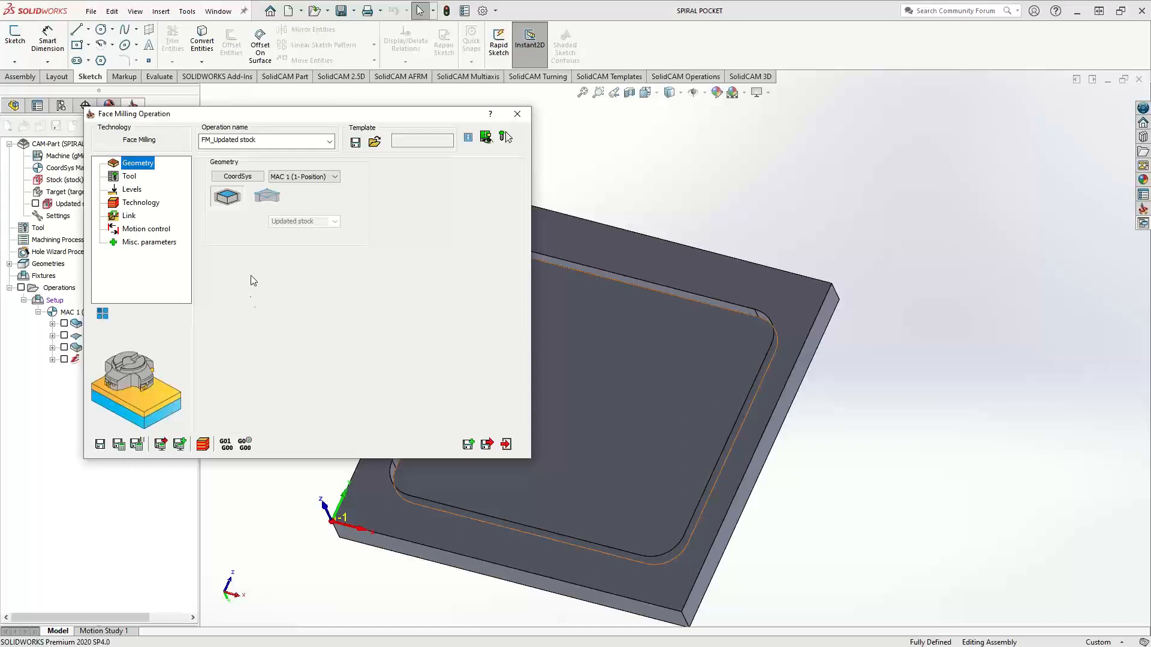
Step: Set the face milling upper level to the part's top face with a 0.01 delta, and pick the same face for the face depth
left_click(129, 177)
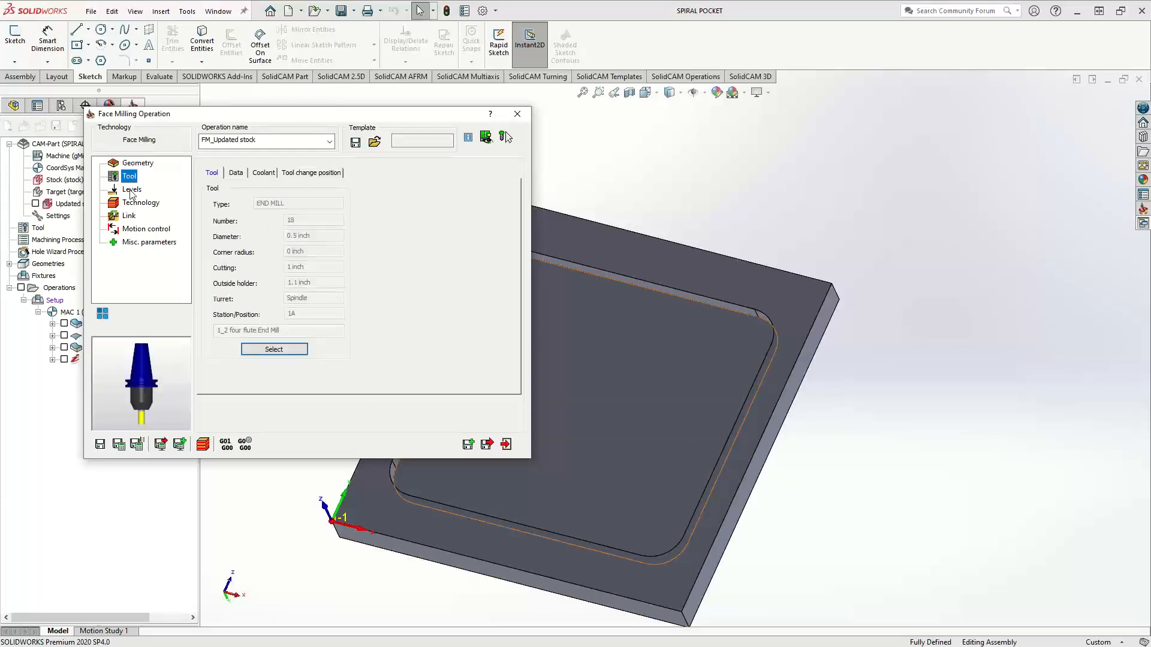
left_click(131, 190)
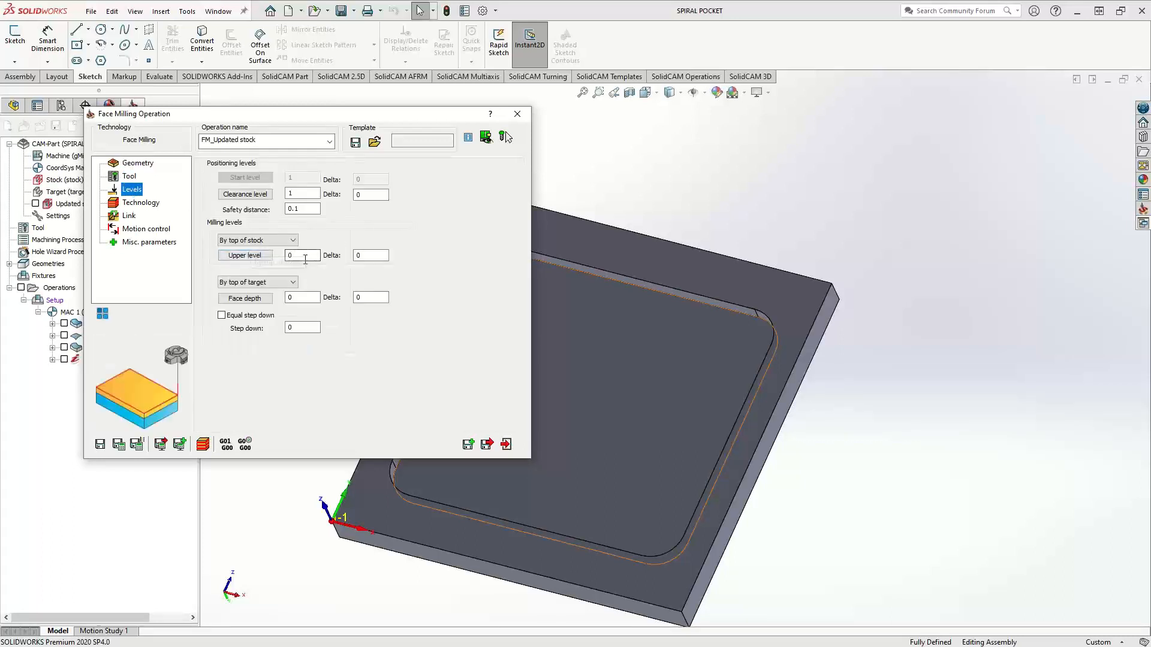
left_click(302, 255)
key("Tab")
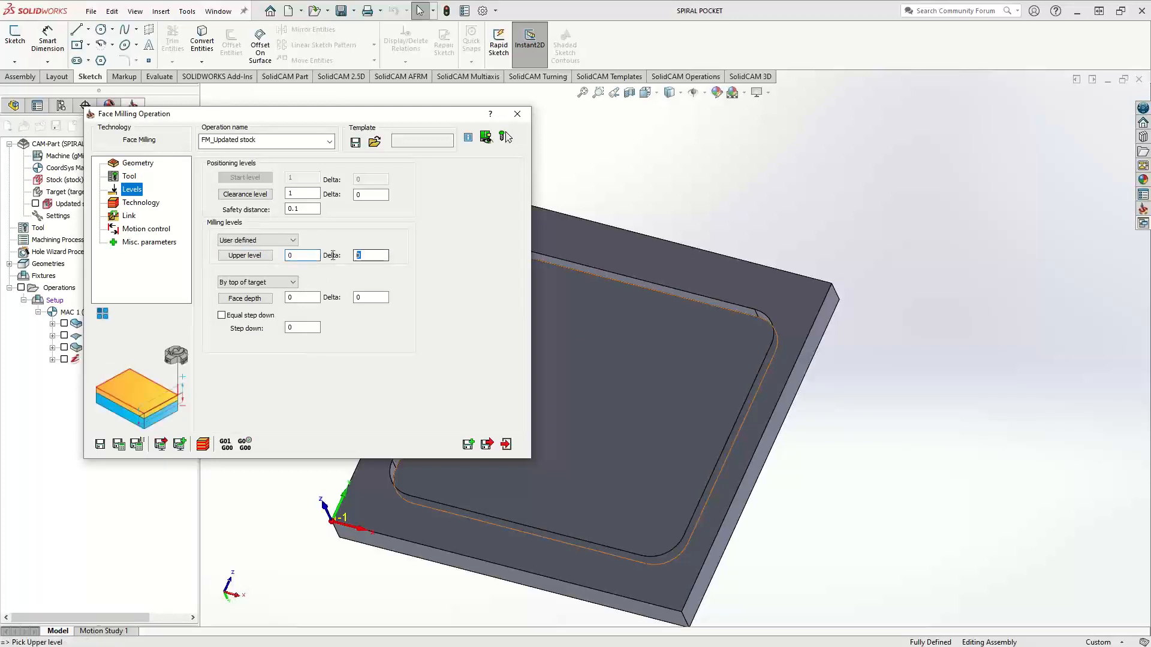
key("shift+Tab")
left_click(697, 386)
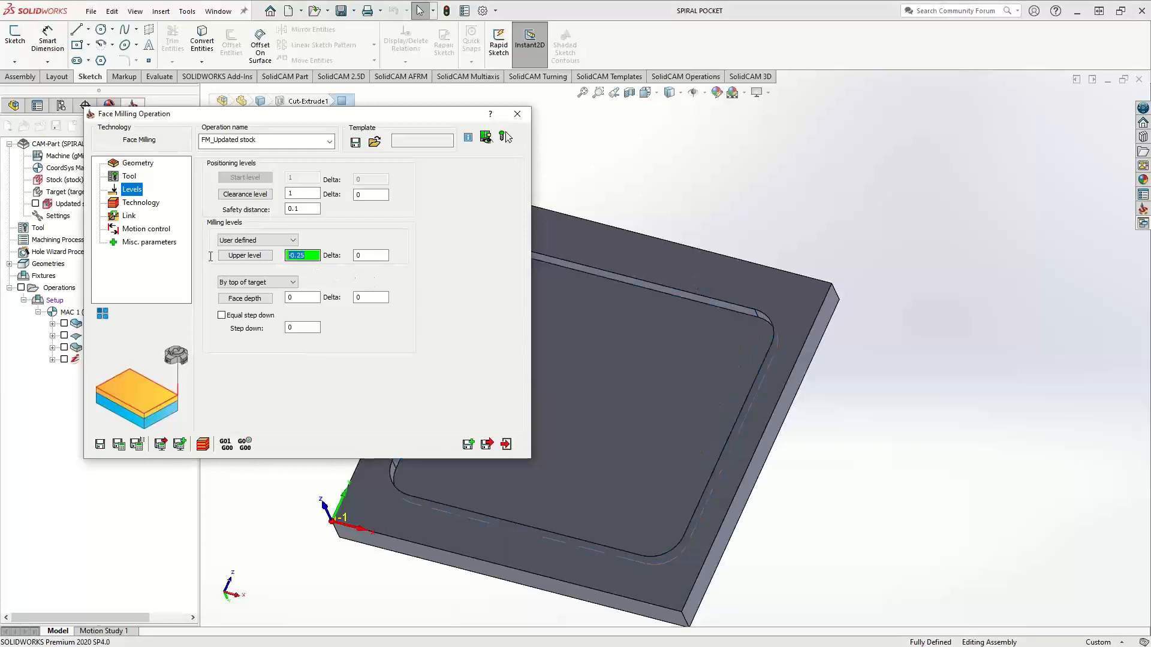
left_click(621, 253)
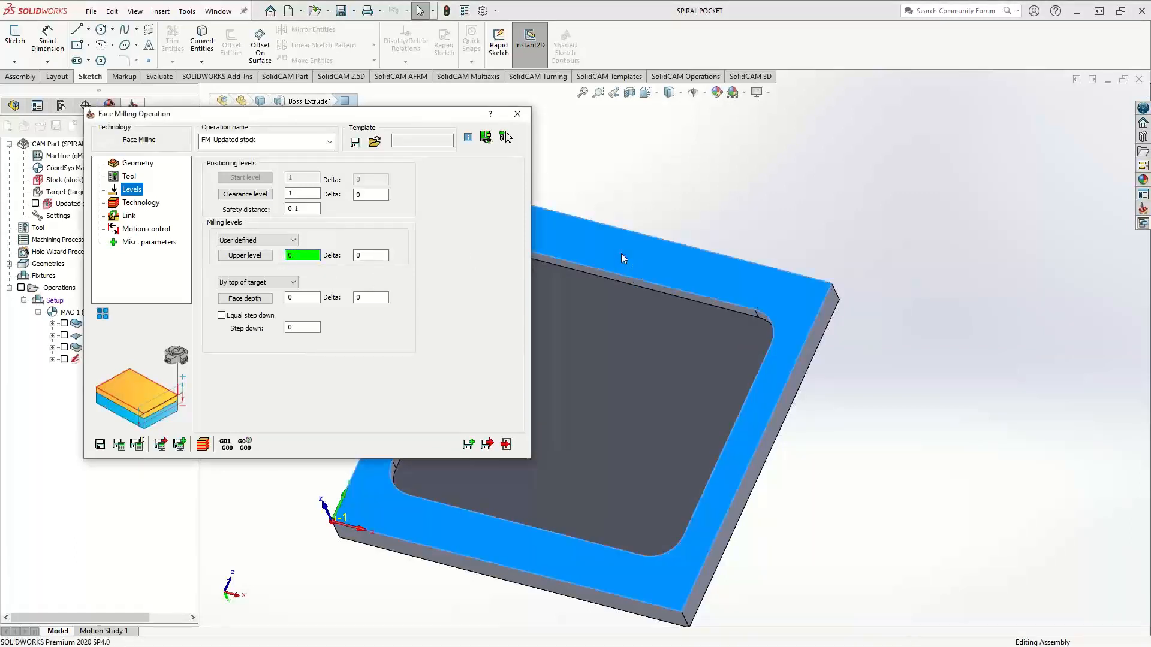
left_click(366, 258)
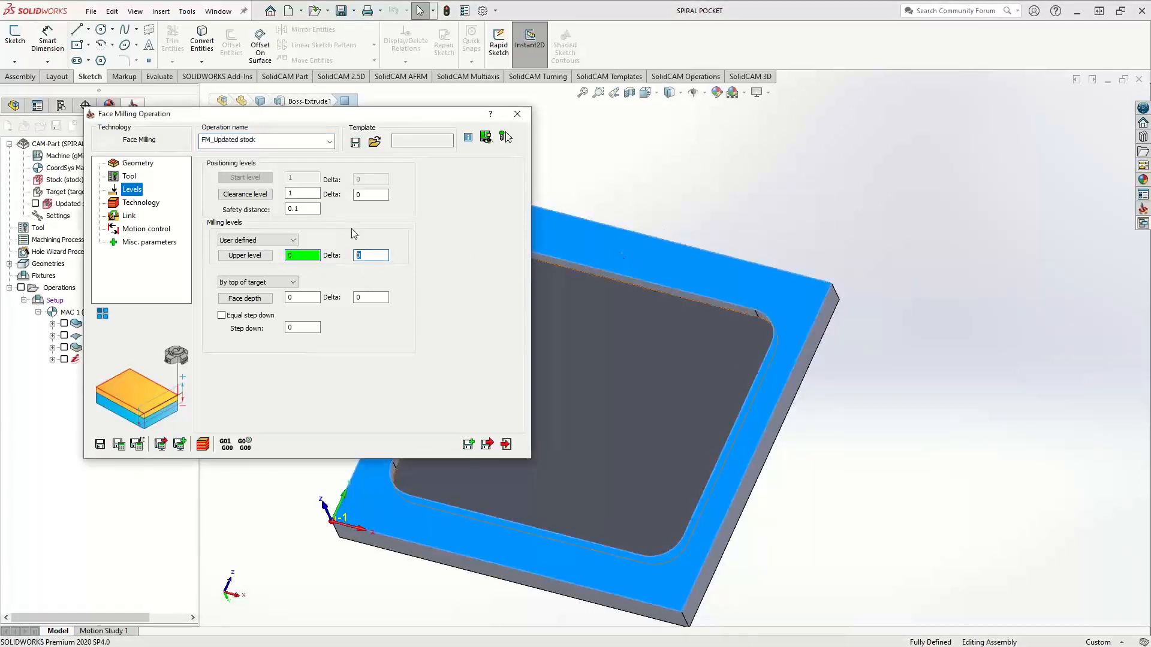
type(".01")
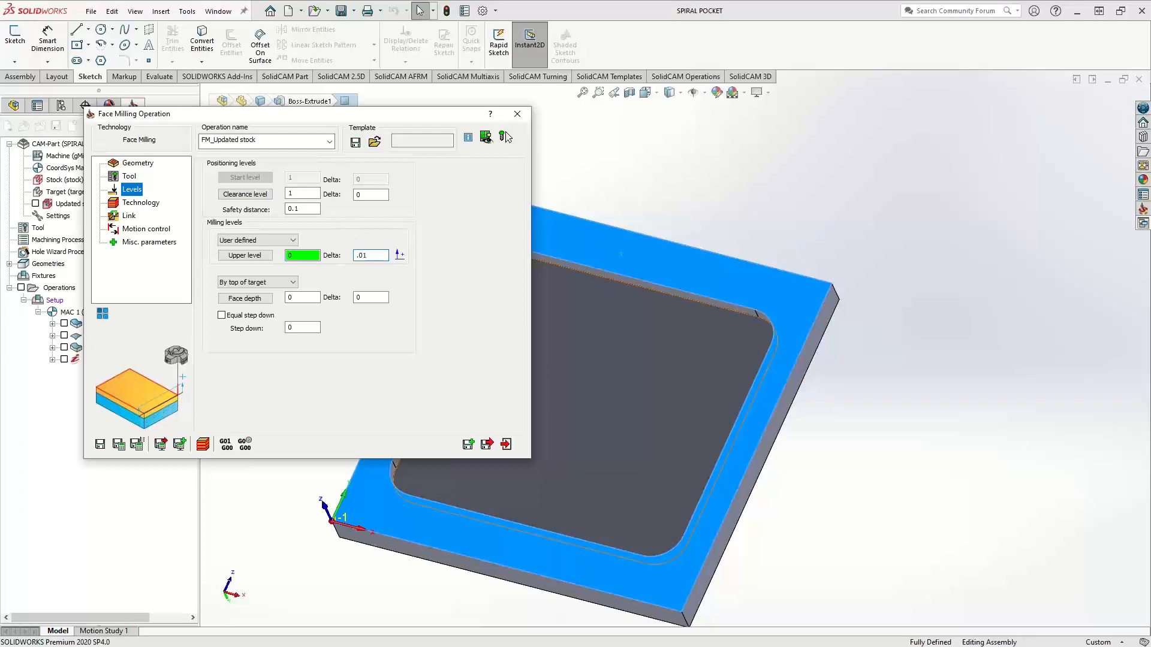
left_click(303, 298)
left_click(570, 242)
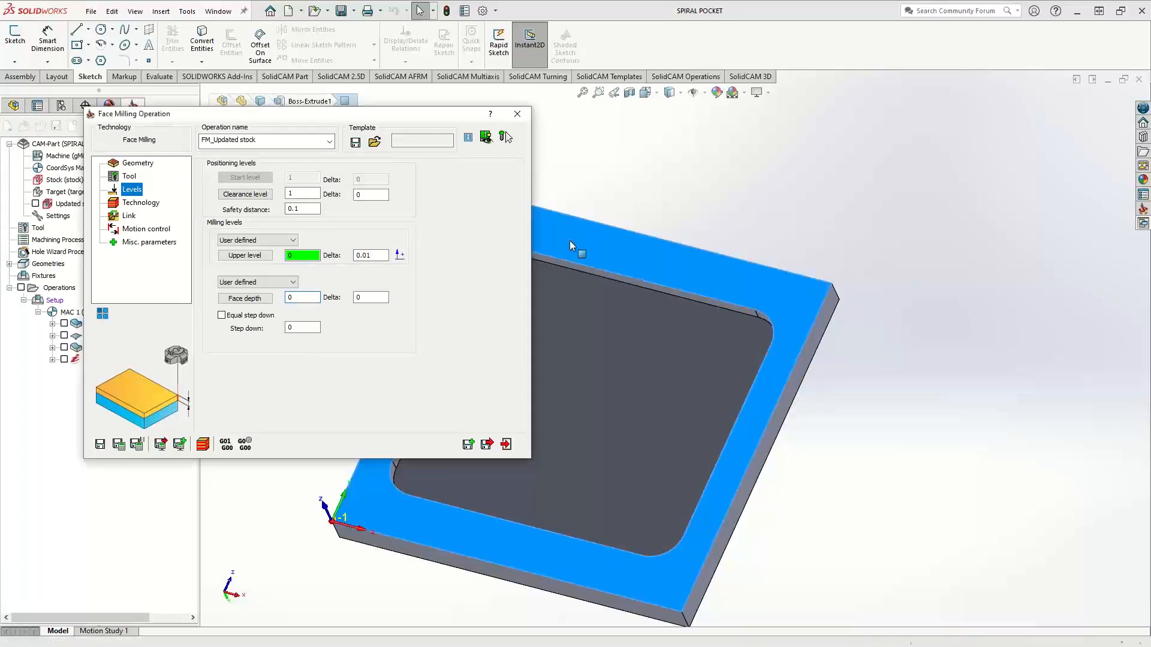
Step: Set the face milling technology to Spiral with an overlap of 80% of tool diameter, and calculate the toolpath
left_click(141, 203)
left_click(313, 197)
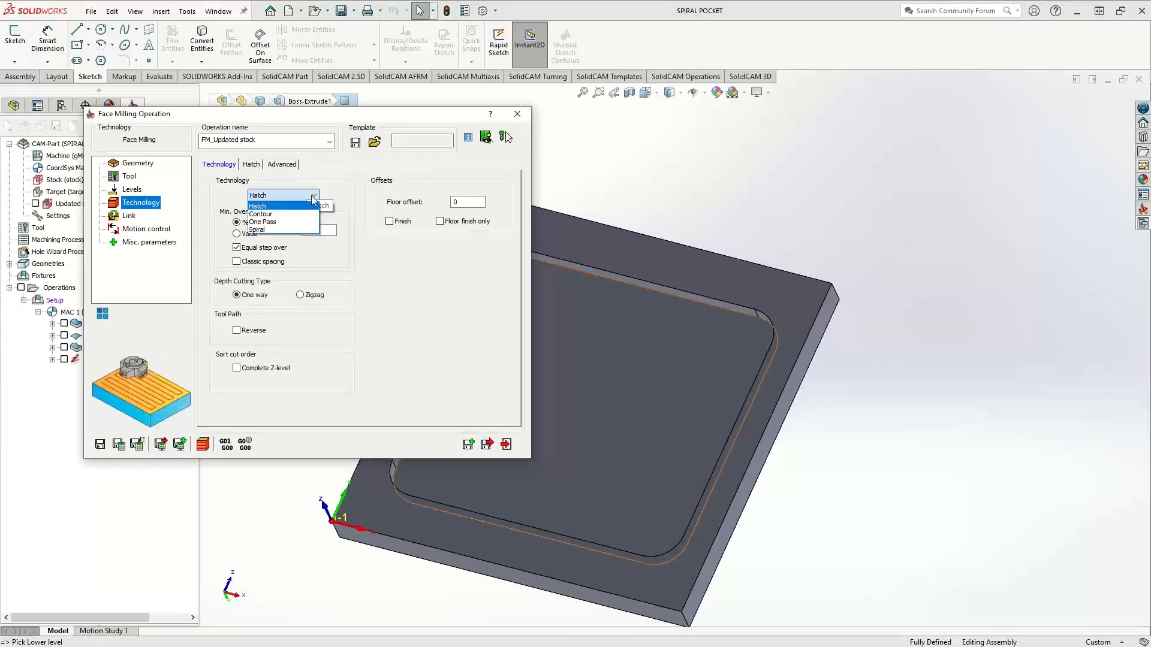
left_click(269, 230)
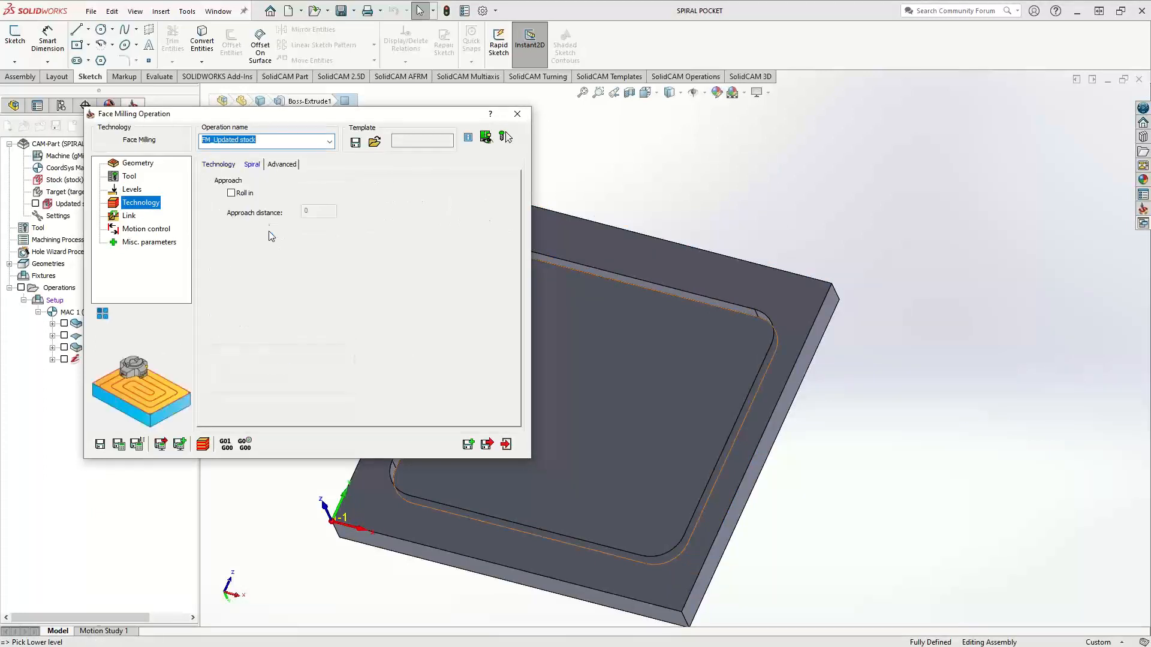
left_click(220, 164)
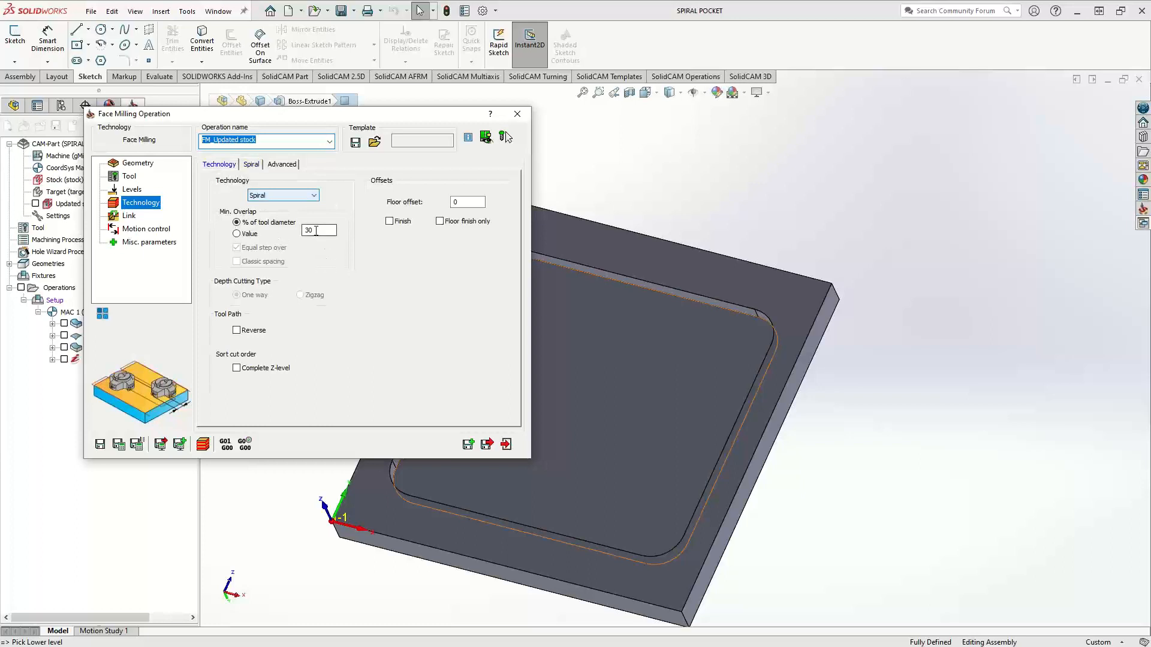
left_click_drag(316, 231, 283, 234)
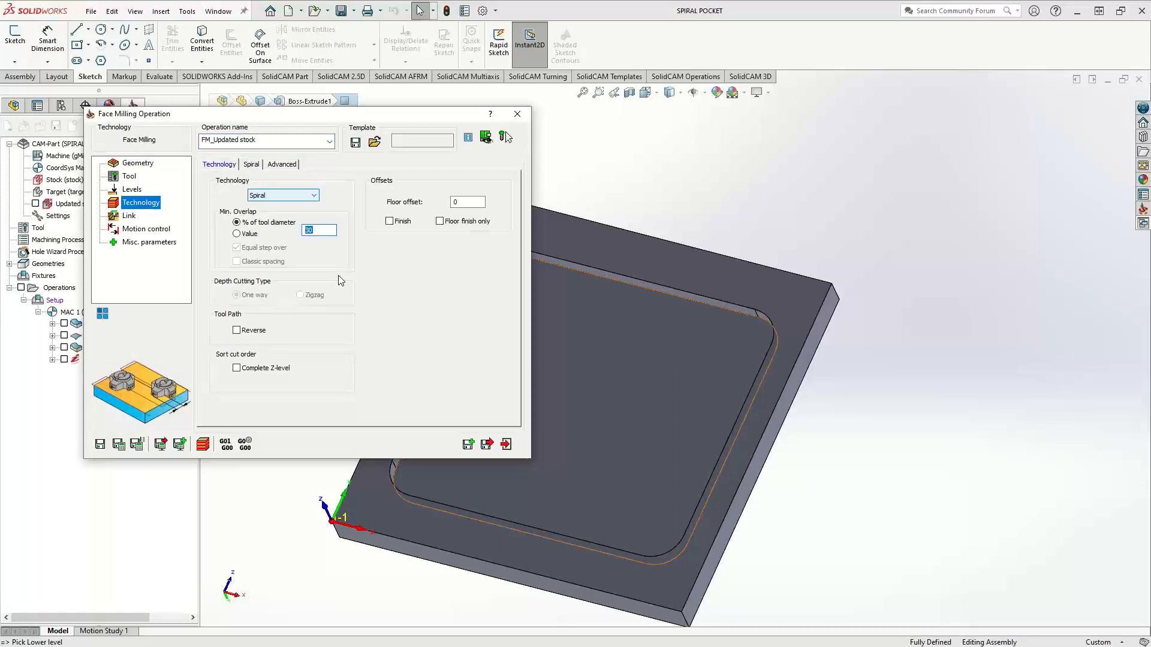
type("80")
left_click(119, 445)
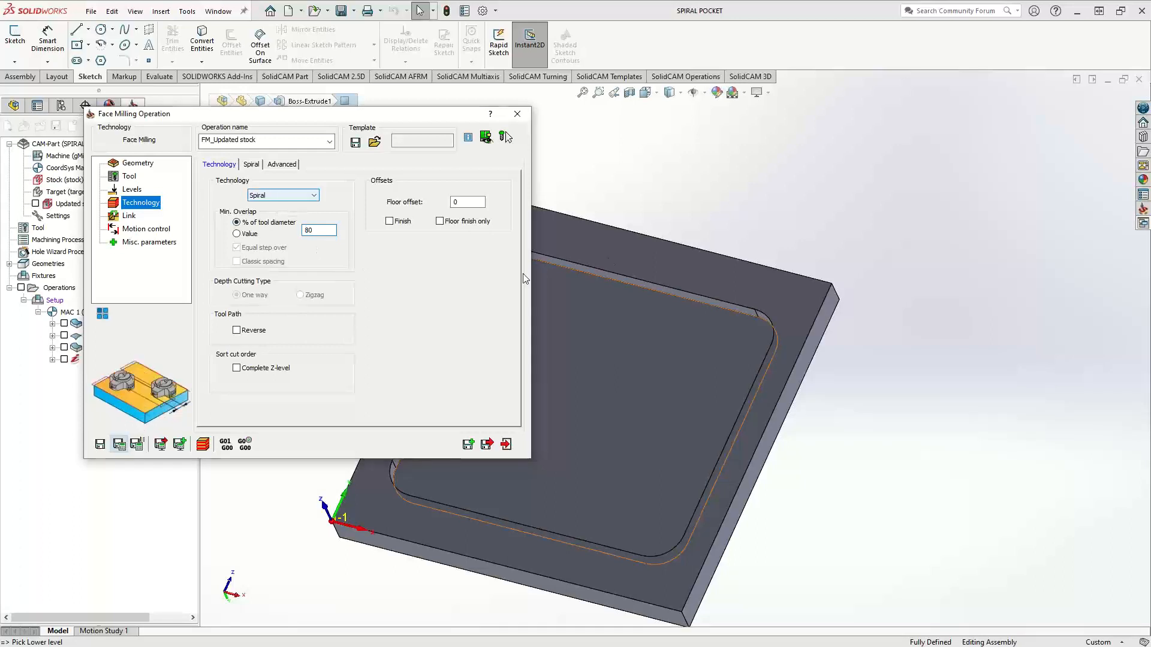
left_click(438, 293)
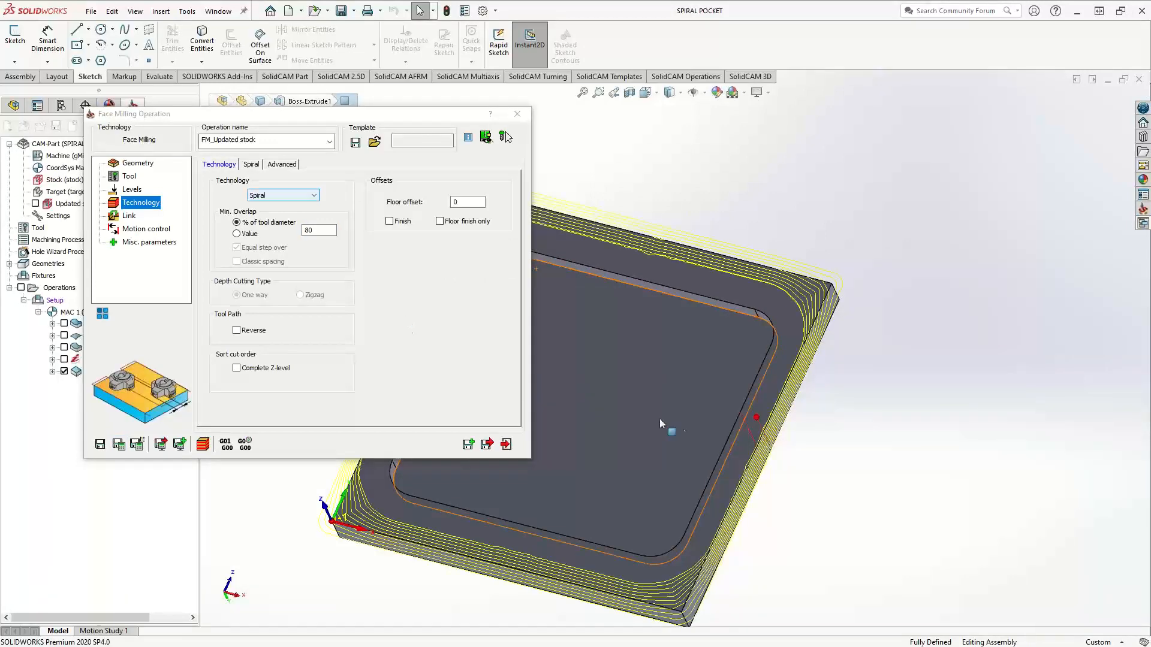
middle_click_drag(693, 406, 694, 383)
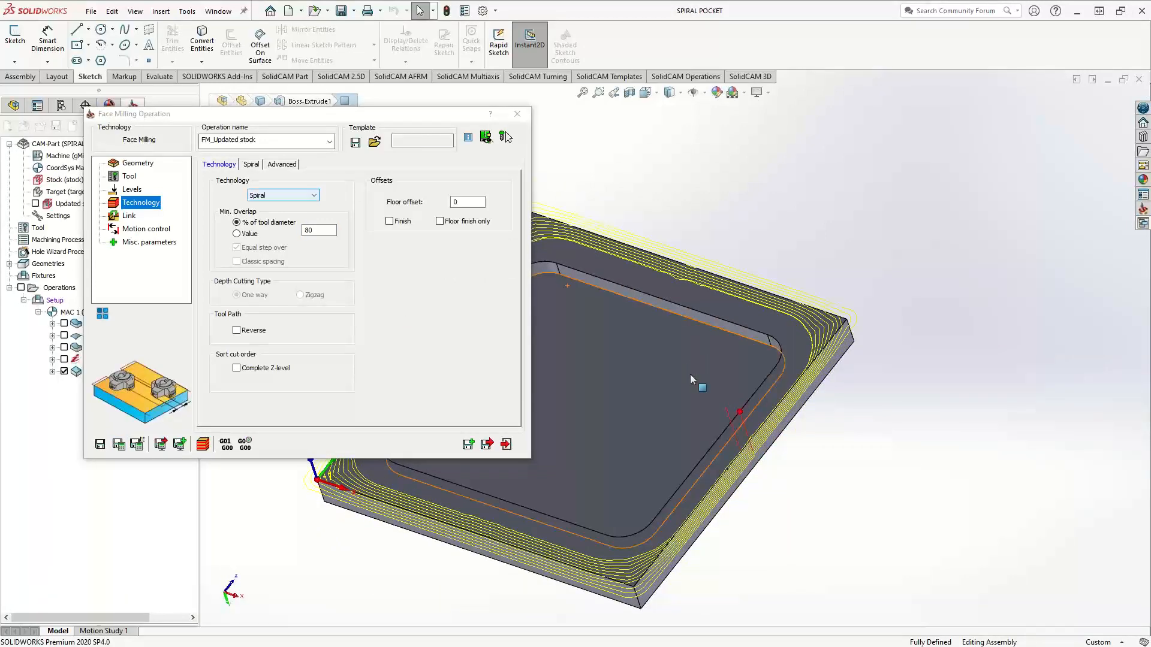
Step: Switch the face milling geometry to the facemill boundary, recalculate, view the toolpath normal to the part and close the operation
left_click(136, 162)
left_click(268, 196)
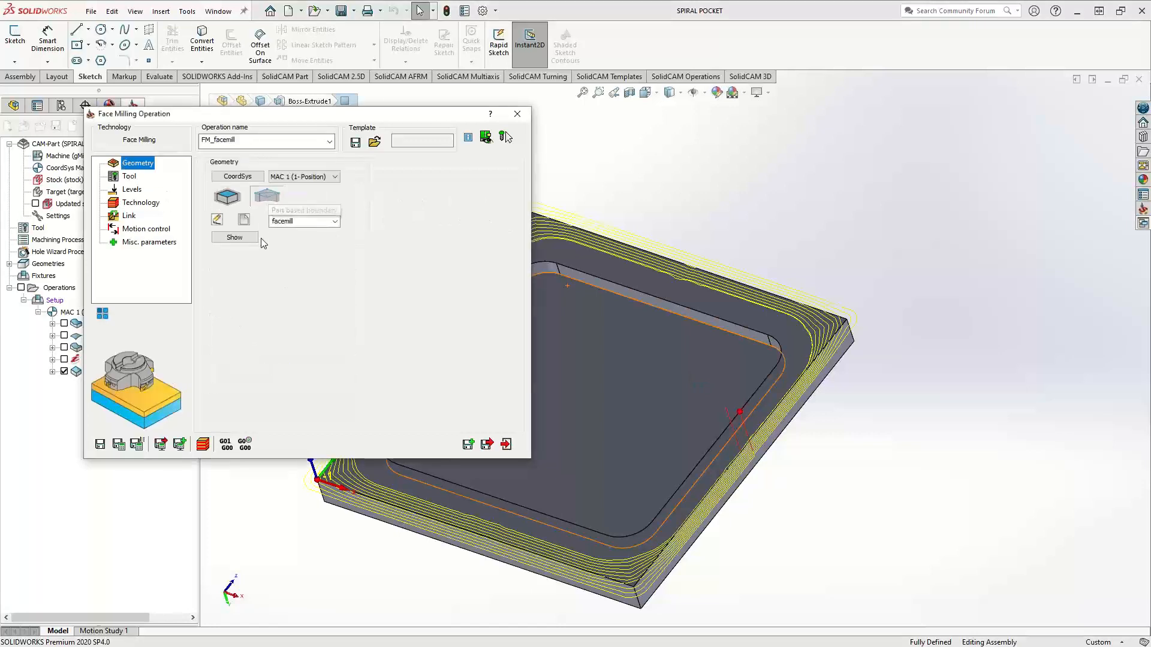
left_click(119, 445)
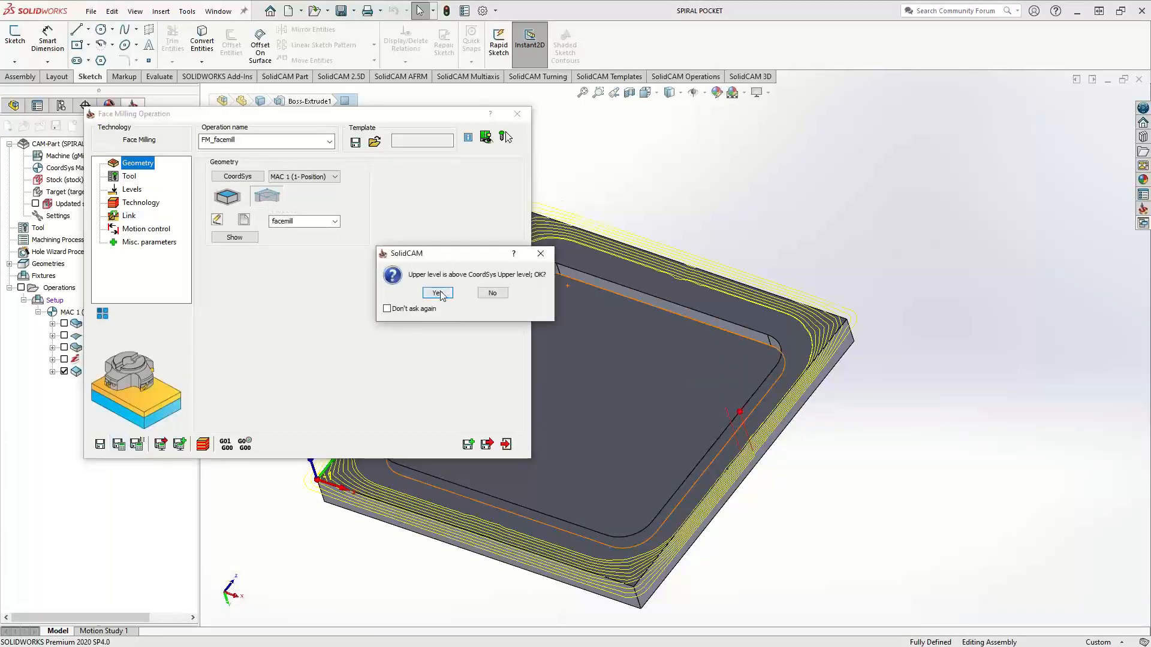
left_click(438, 292)
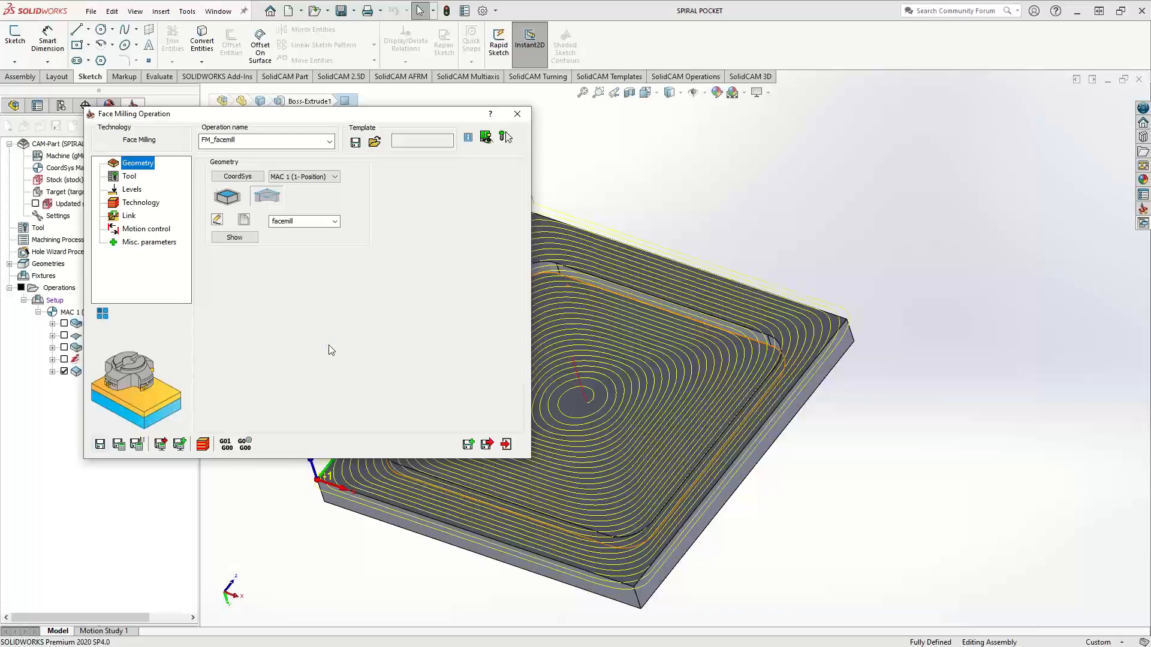
right_click(714, 292)
left_click(796, 244)
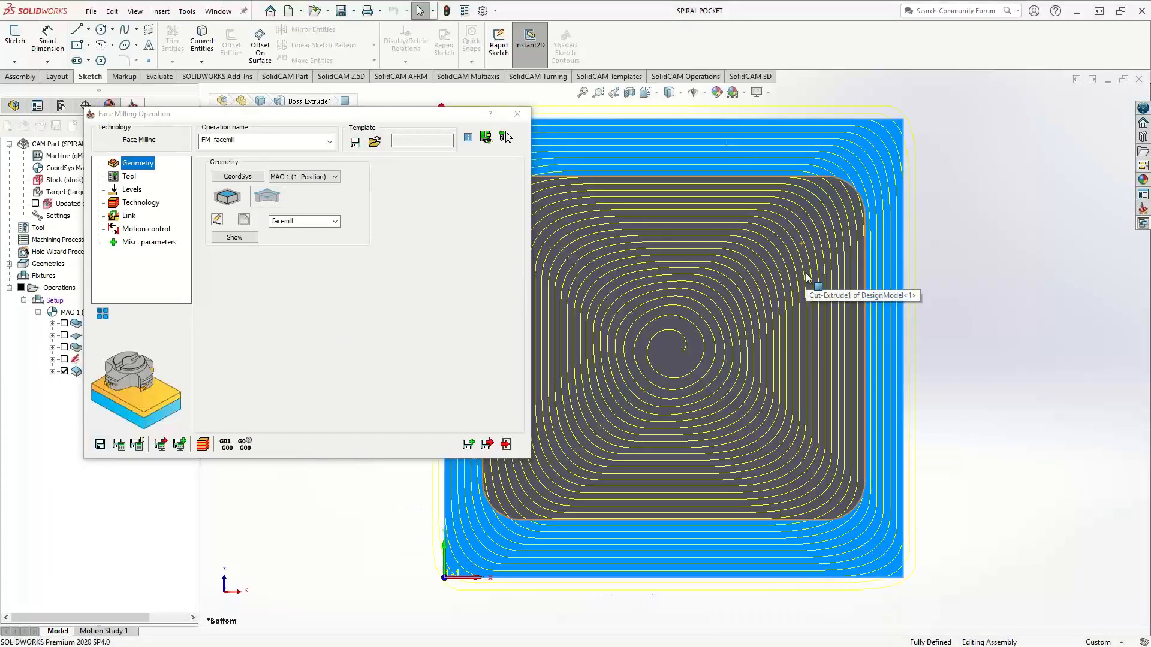
left_click(518, 114)
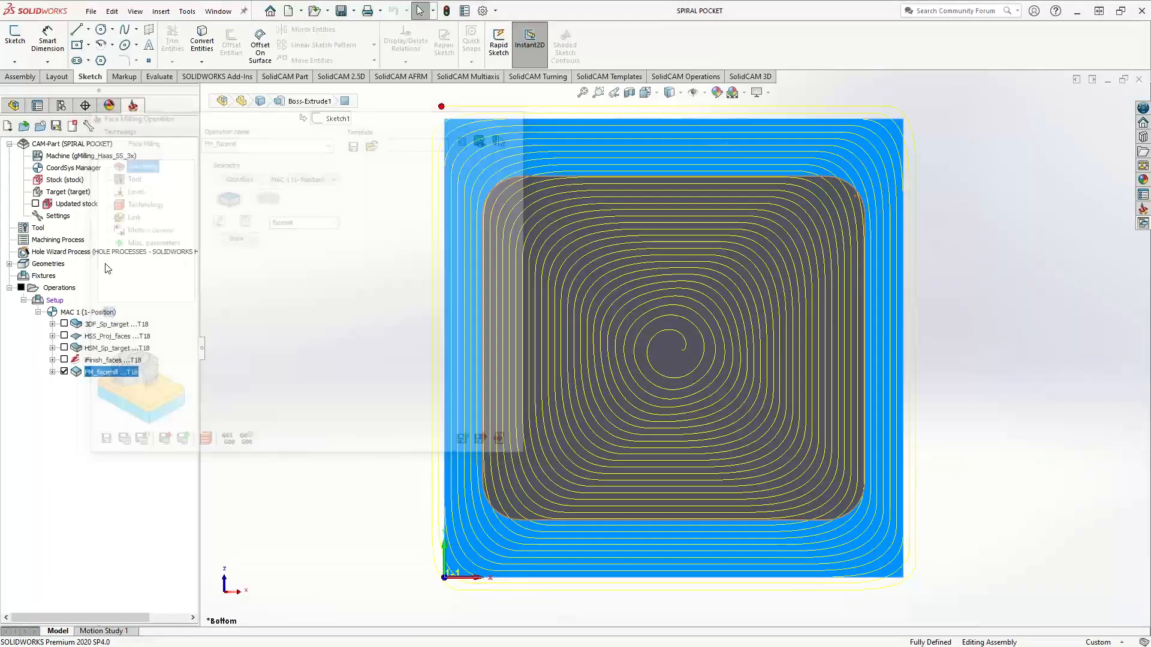
Step: Change the colour of tool 18 to orange in the part tool table, save it and display the face milling toolpath
left_click(38, 228)
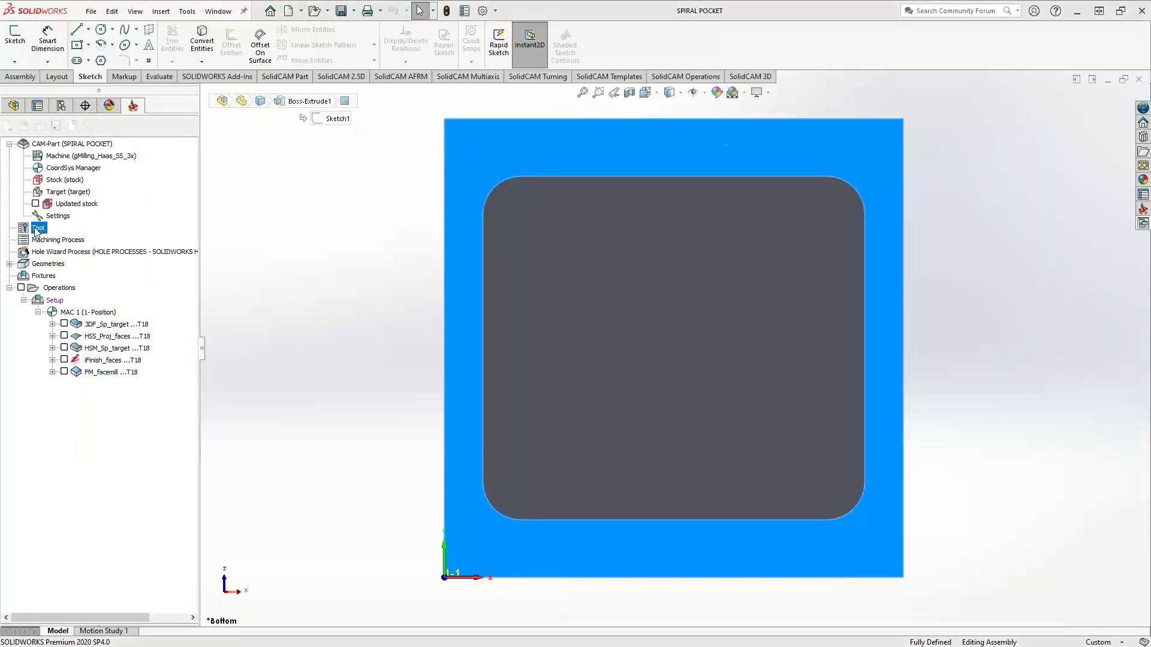
double_click(37, 228)
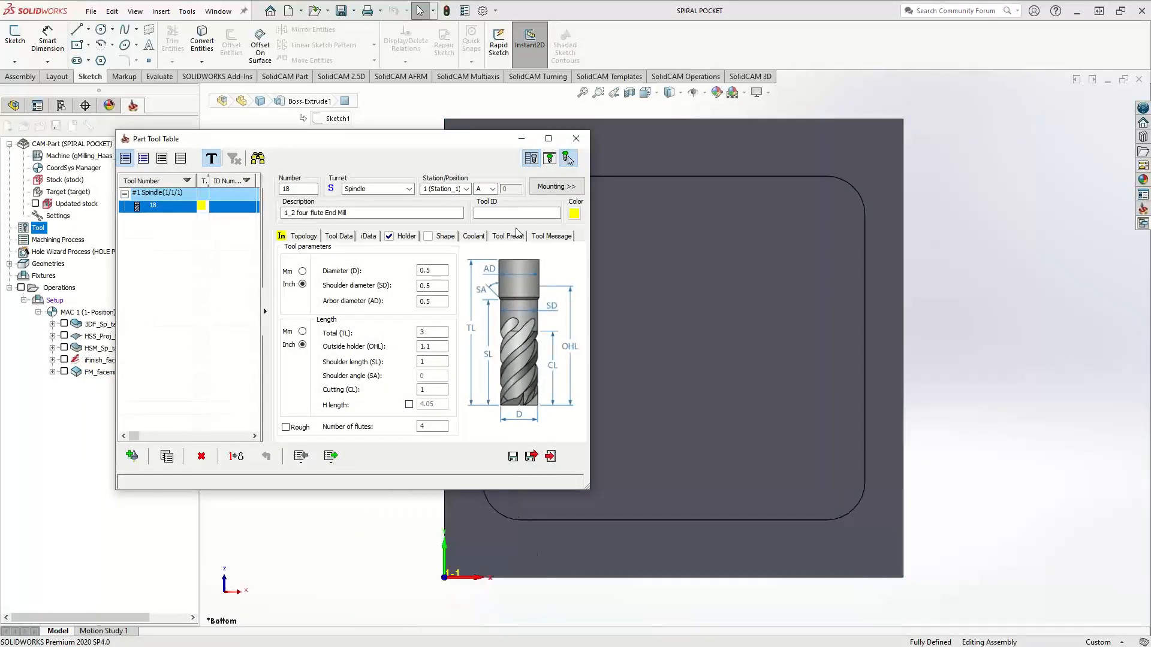
left_click(575, 214)
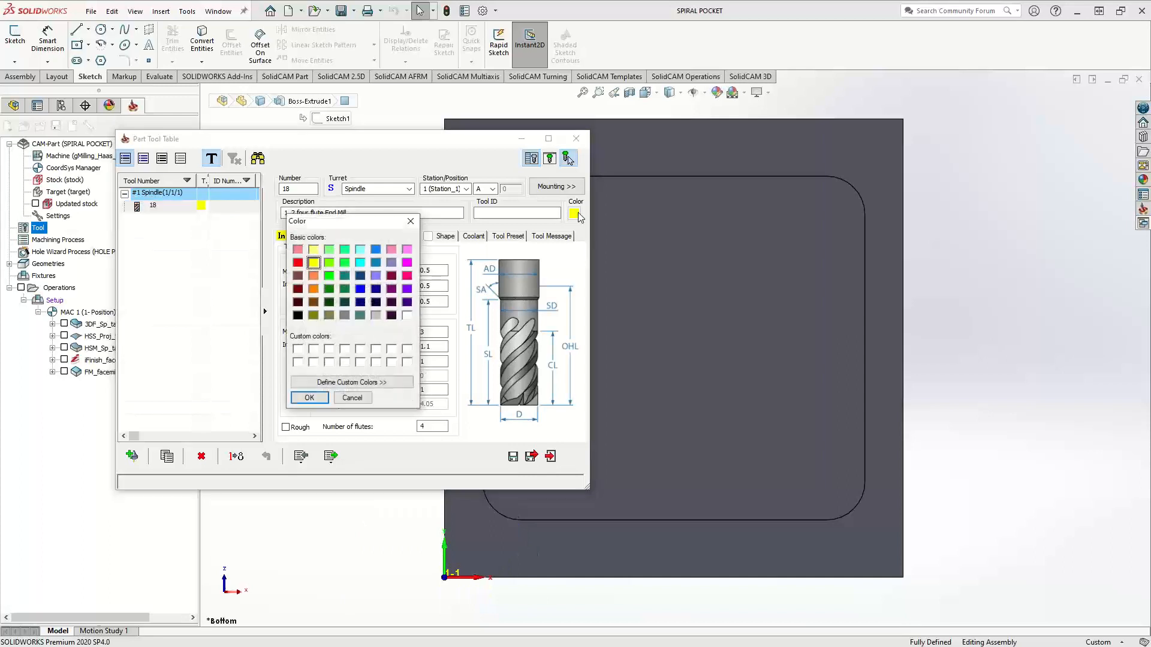
left_click(313, 289)
left_click(309, 399)
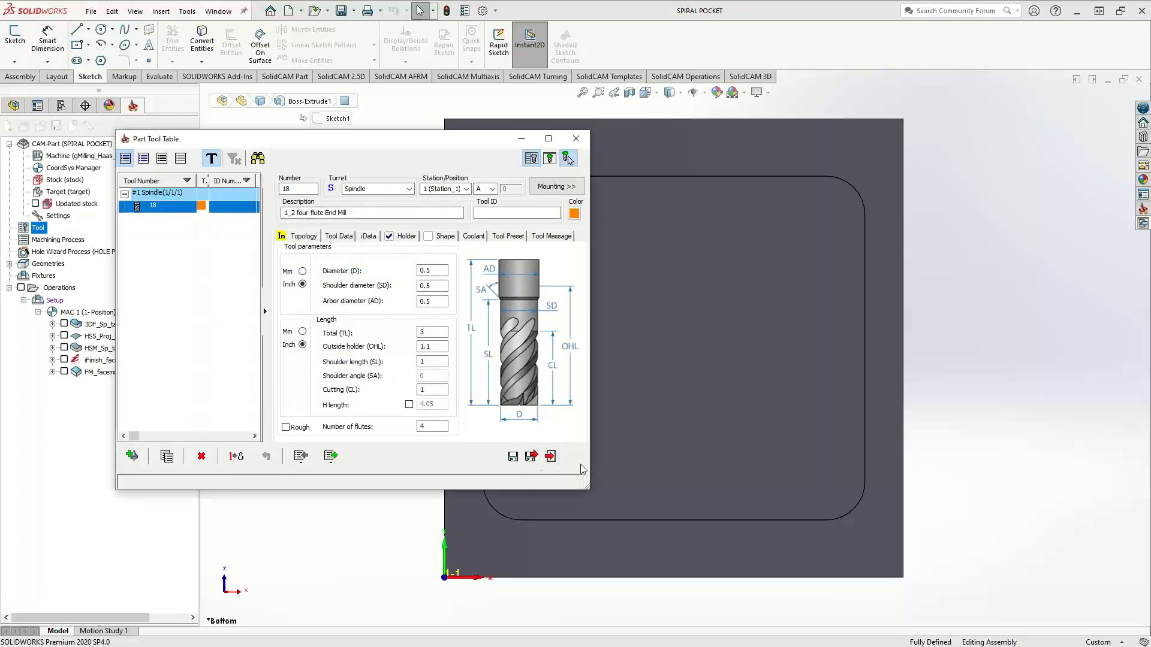
left_click(530, 458)
left_click(450, 294)
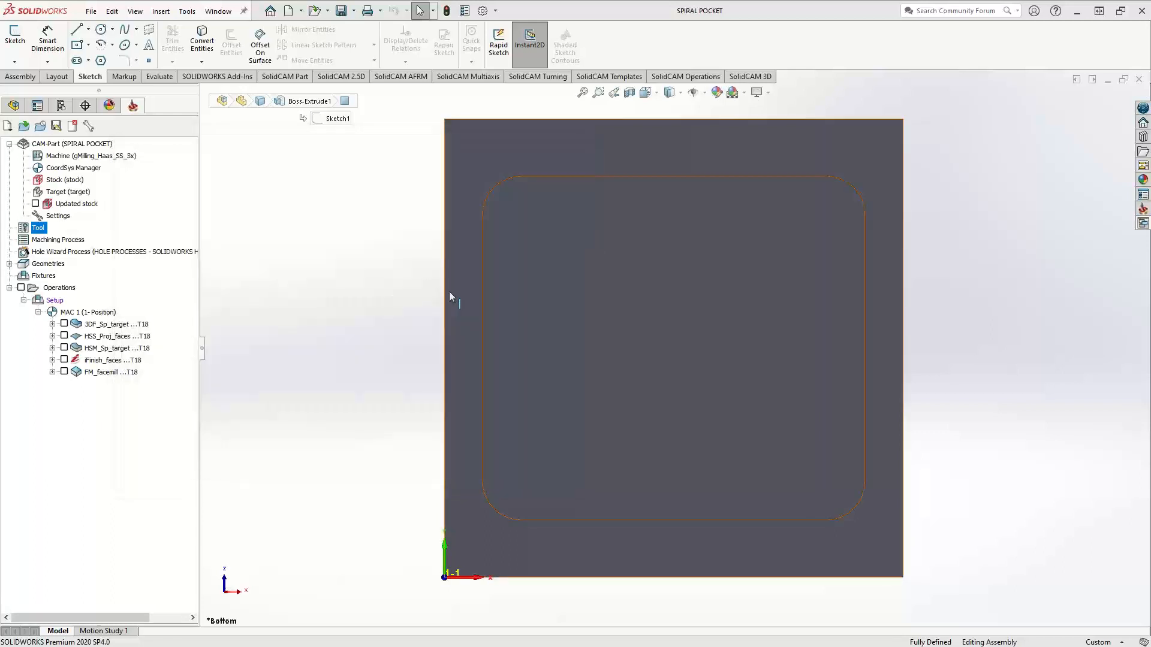
left_click(64, 372)
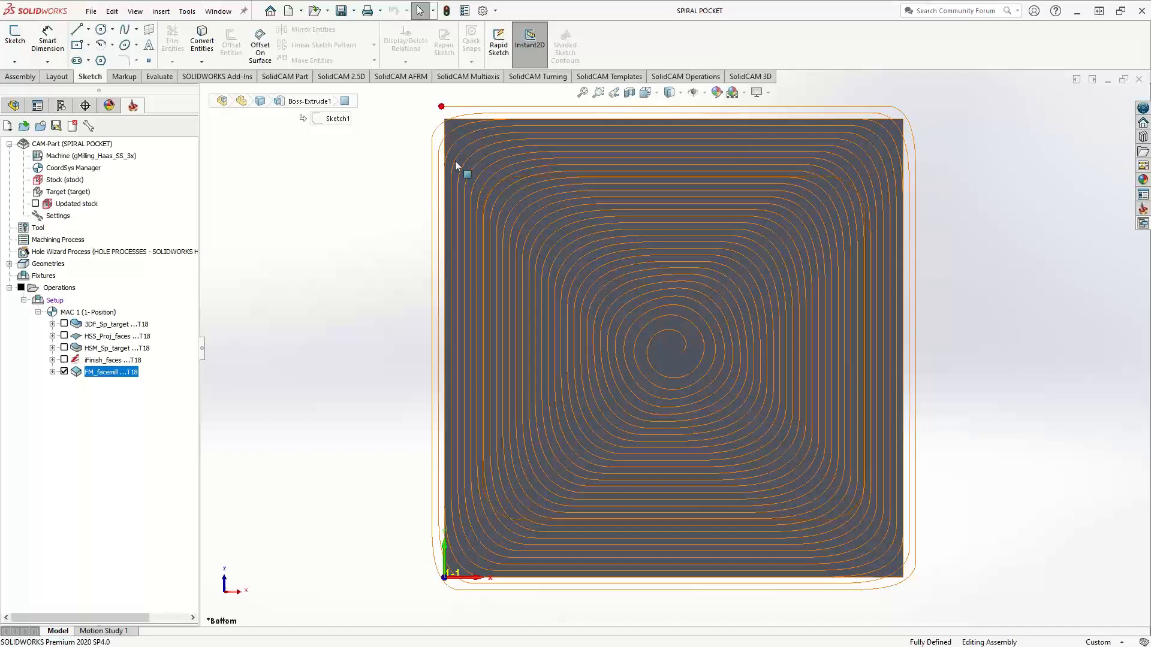
Step: Reopen the FM_facemill operation, enable the Reverse tool path option, recalculate and examine the spiral from its centre start
double_click(94, 376)
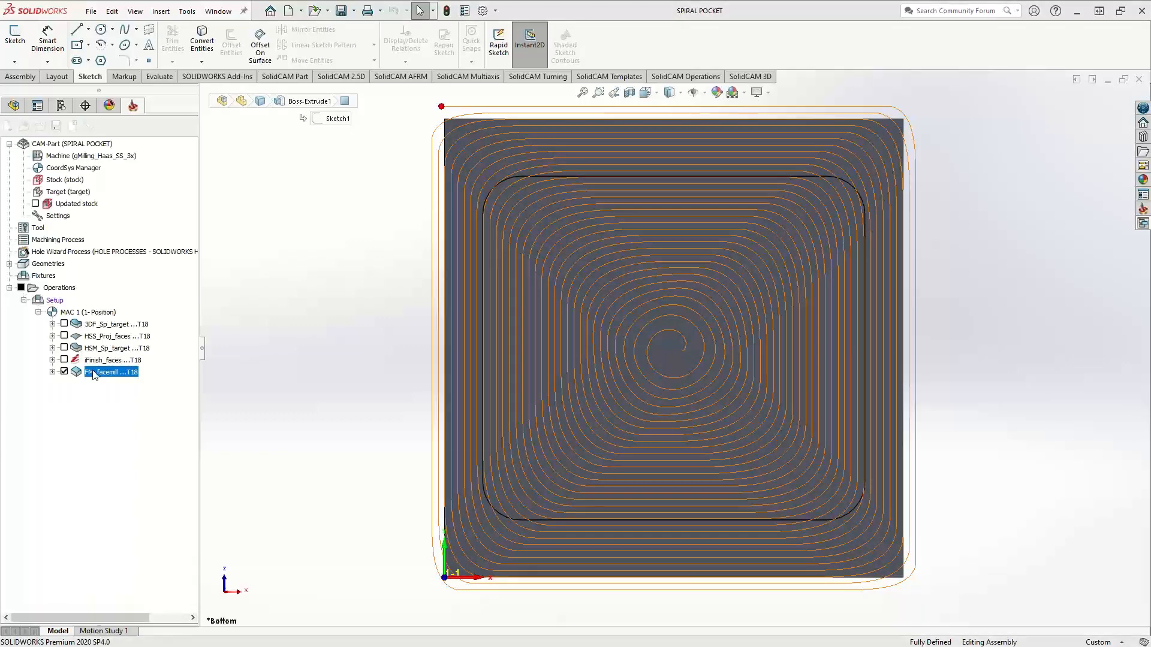
left_click(145, 205)
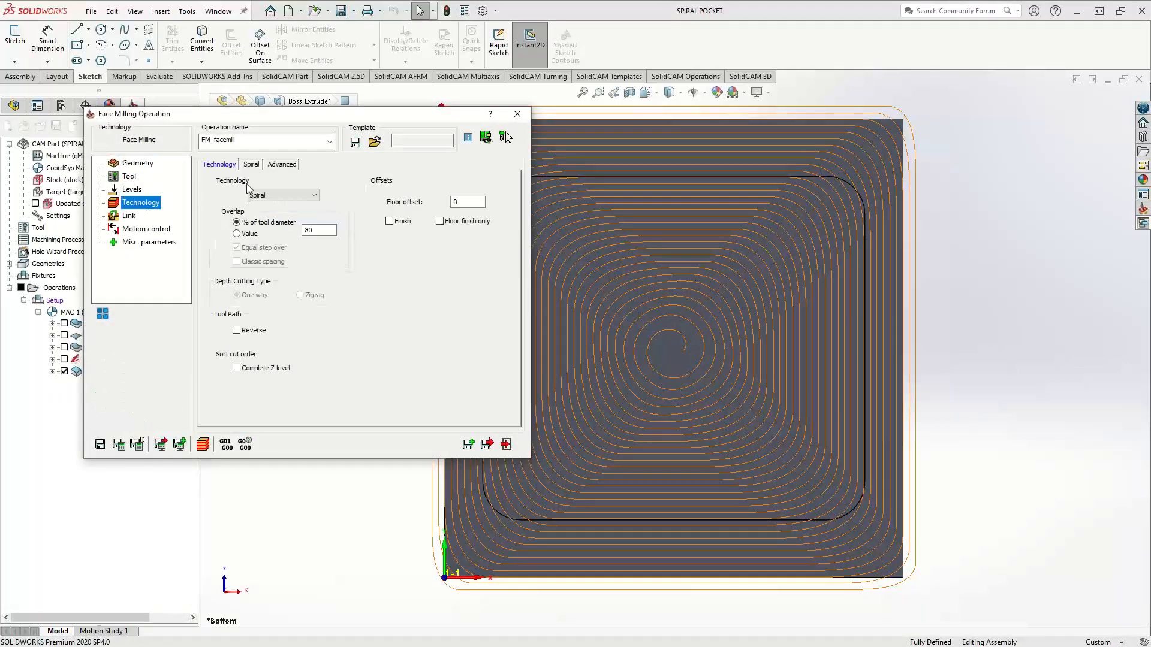
left_click(253, 165)
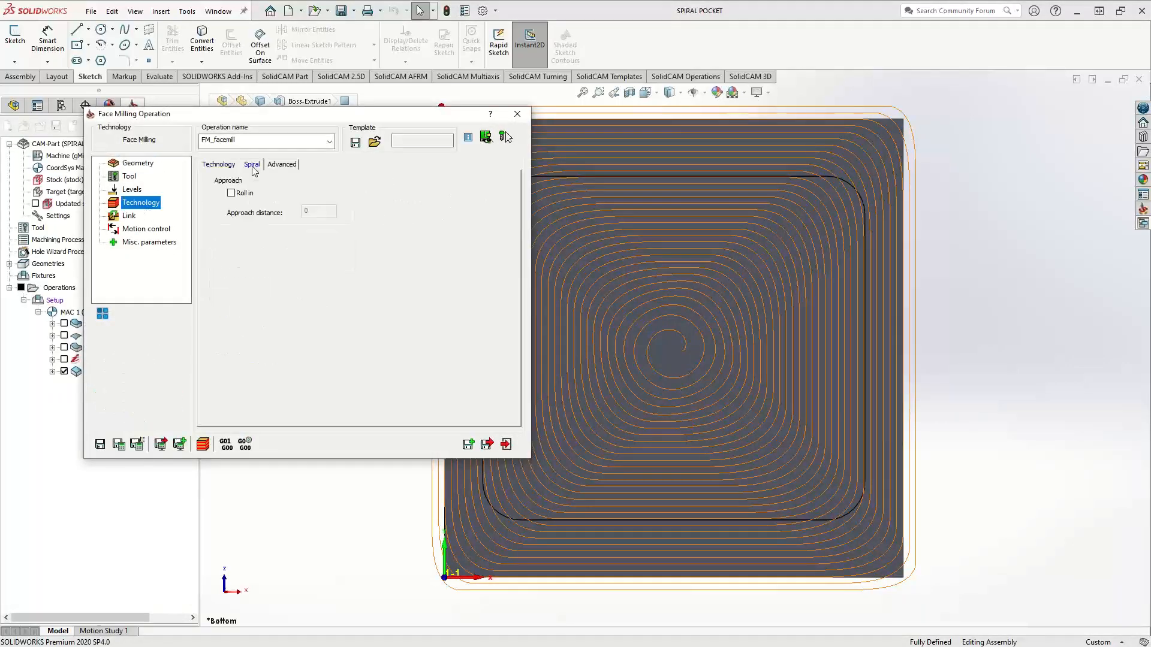
left_click(220, 166)
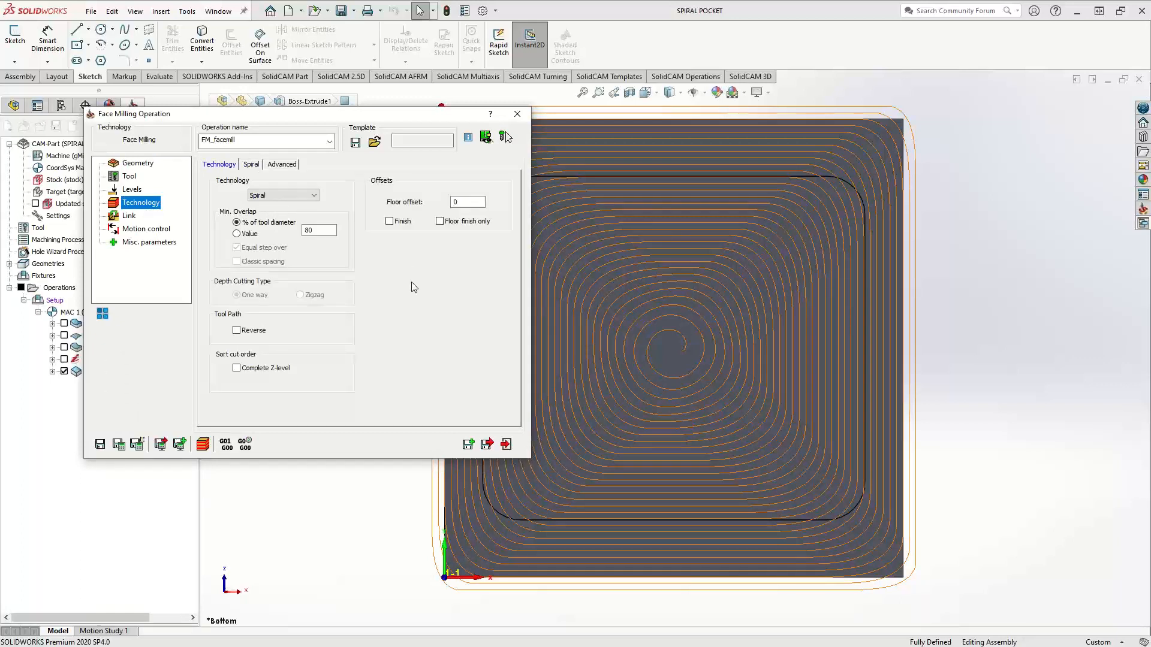
left_click(237, 330)
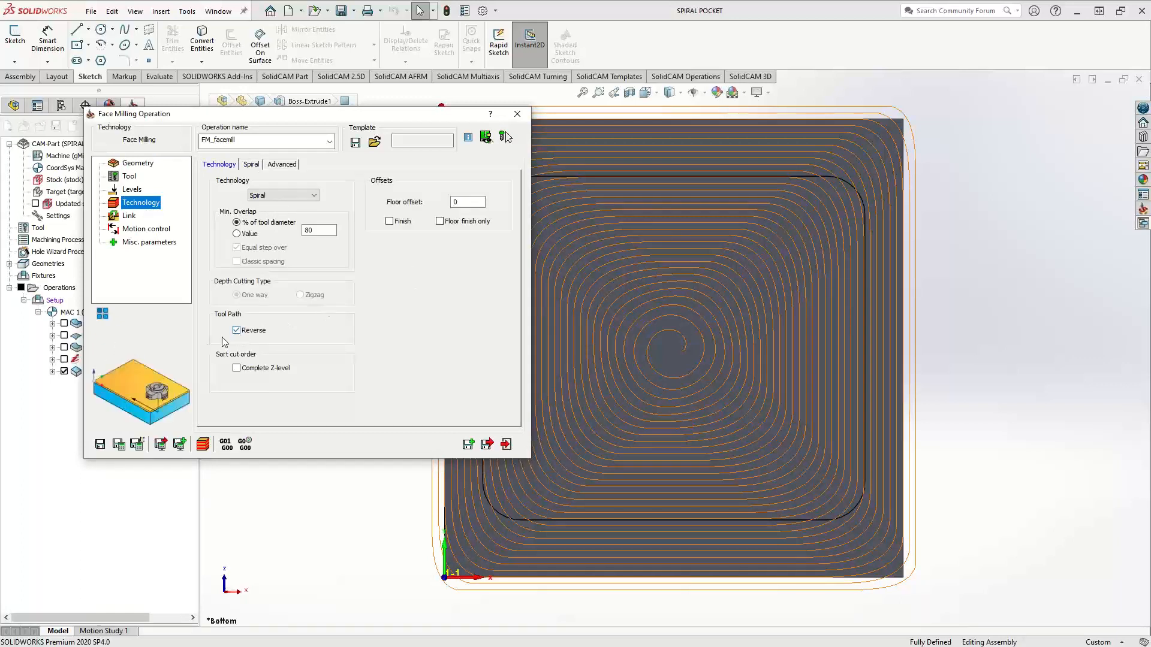
left_click(119, 444)
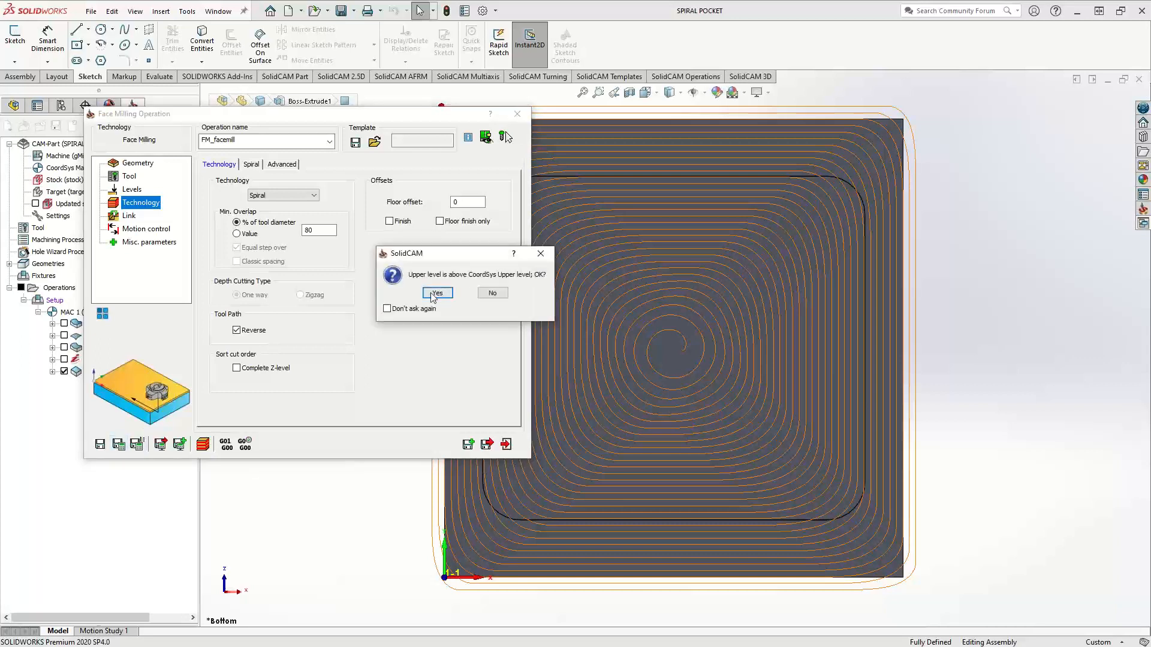
left_click(432, 293)
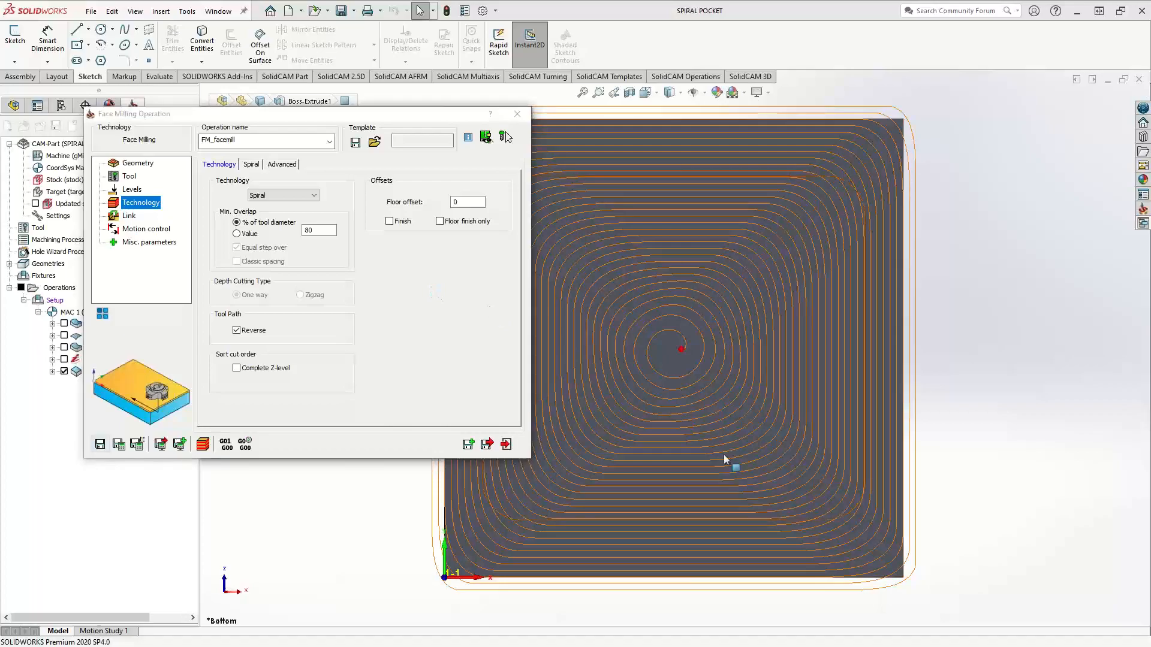
middle_click_drag(727, 335, 656, 254)
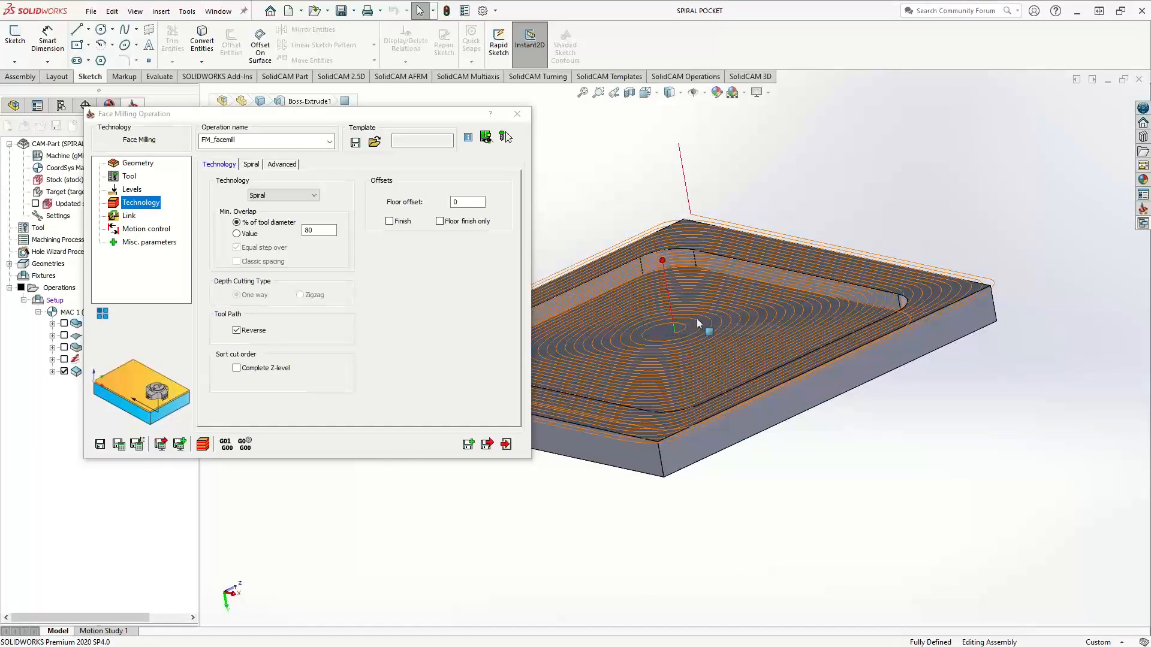
middle_click_drag(696, 326, 688, 384)
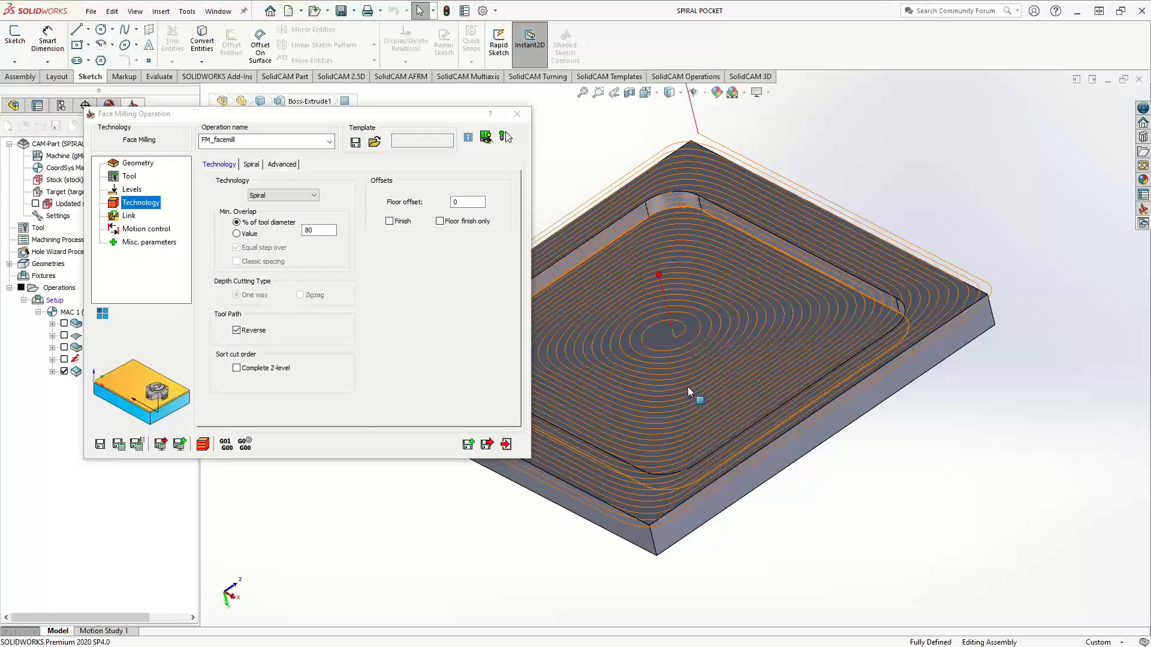
Step: View the face milling spiral normal to the part's top face, then close the operation and hide its toolpath
right_click(847, 241)
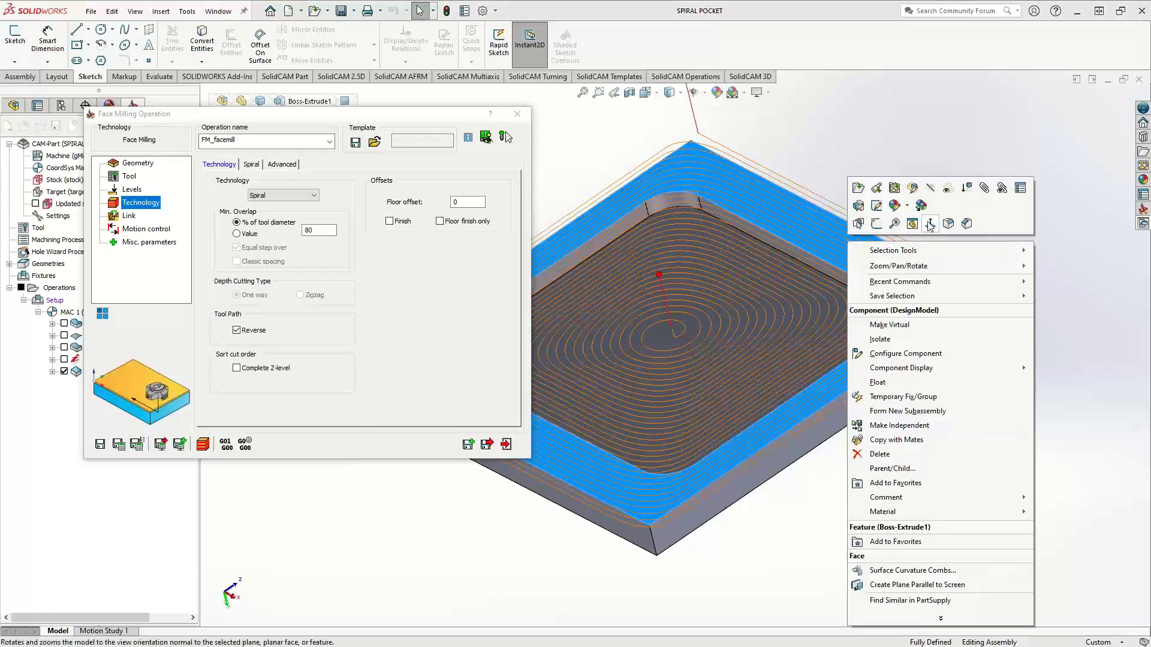
left_click(930, 225)
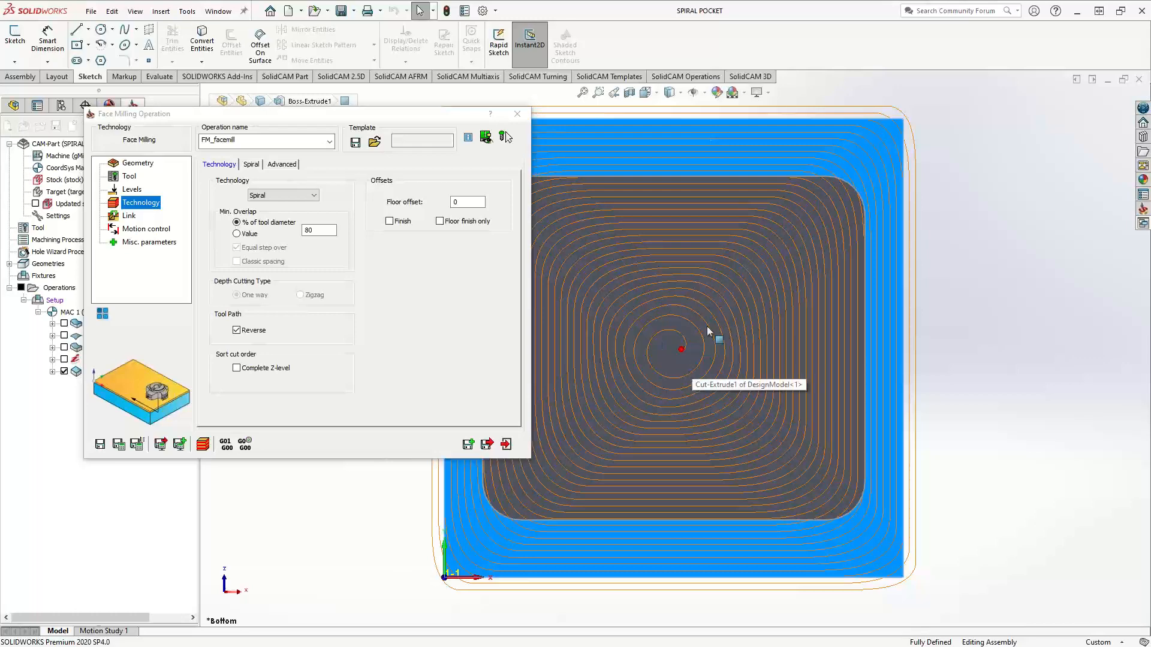
scroll(692, 366, "up", 3)
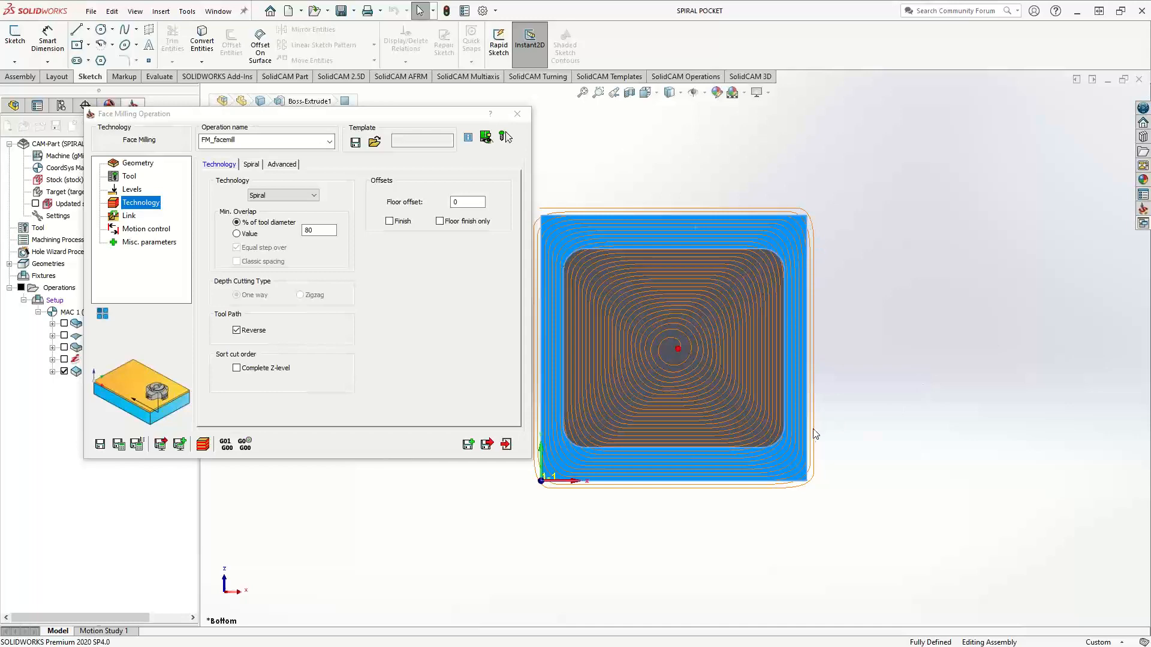
middle_click_drag(728, 466, 651, 255)
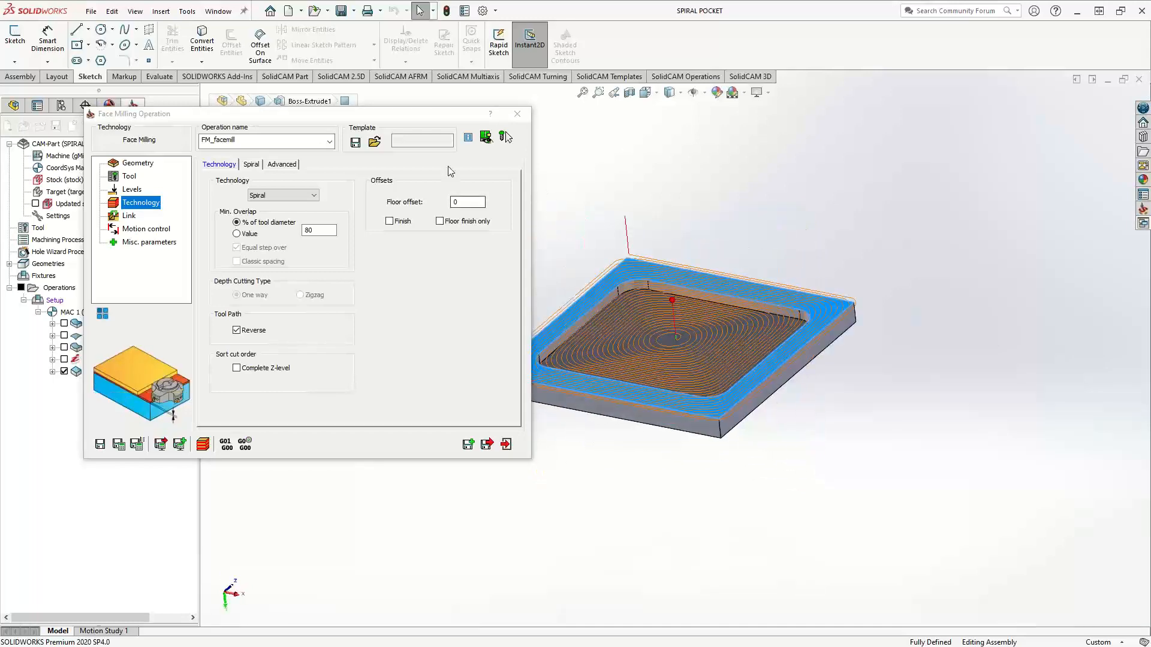
left_click(518, 115)
left_click(64, 372)
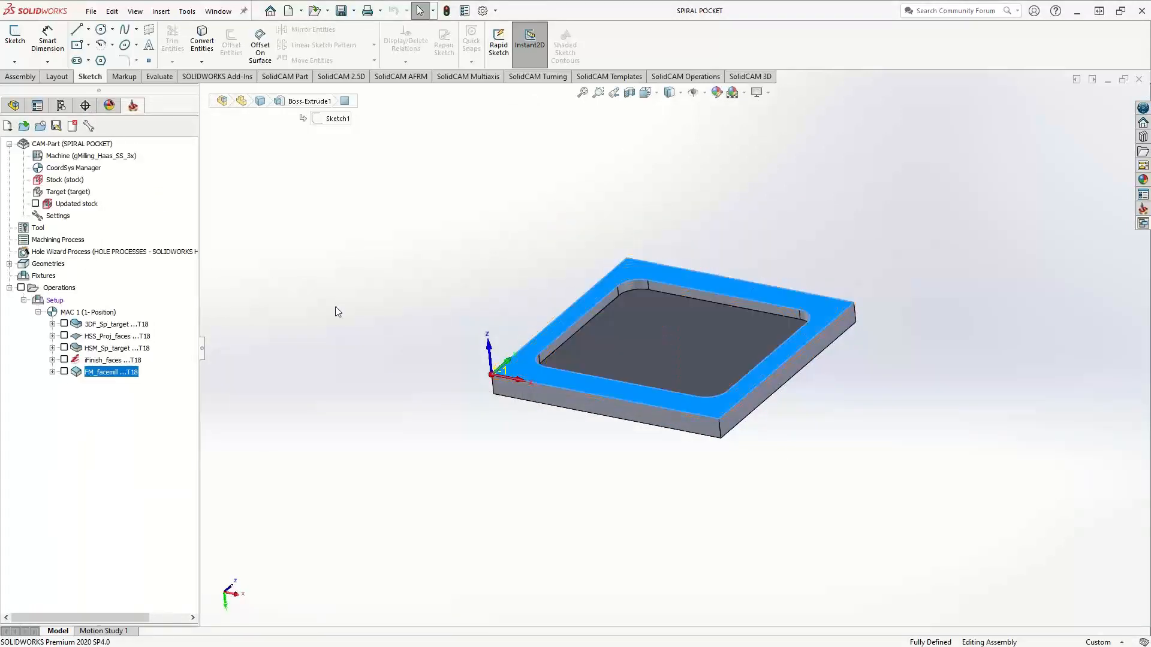
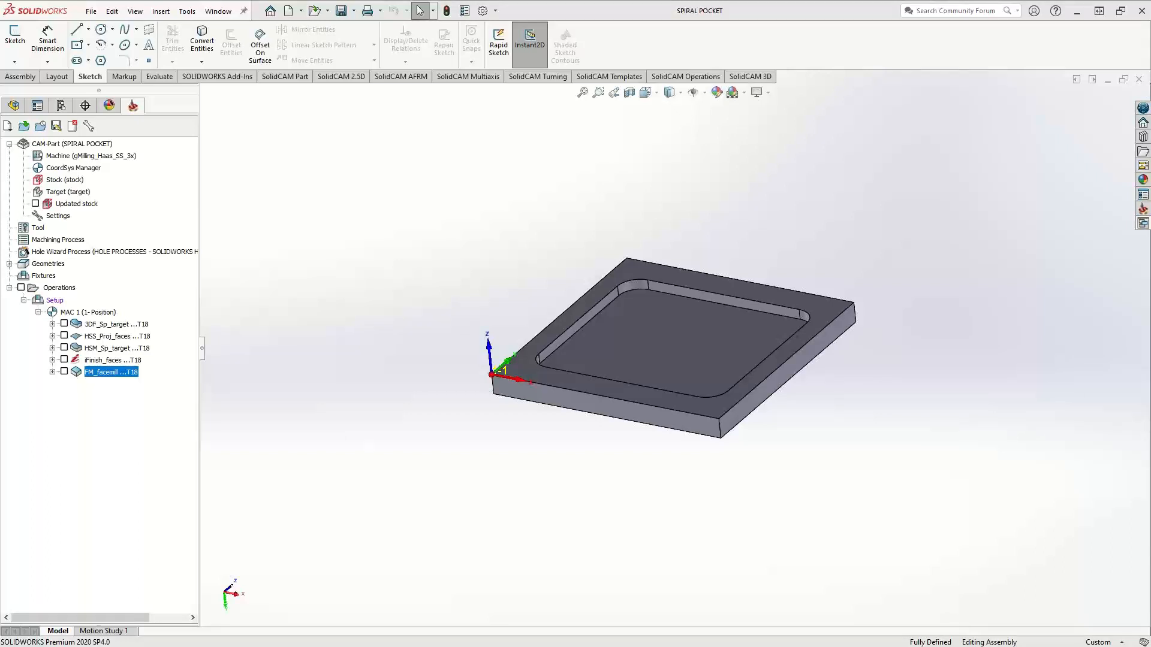
Step: Add a Pocket milling operation and define its new contour3 geometry from the pocket floor face
right_click(97, 376)
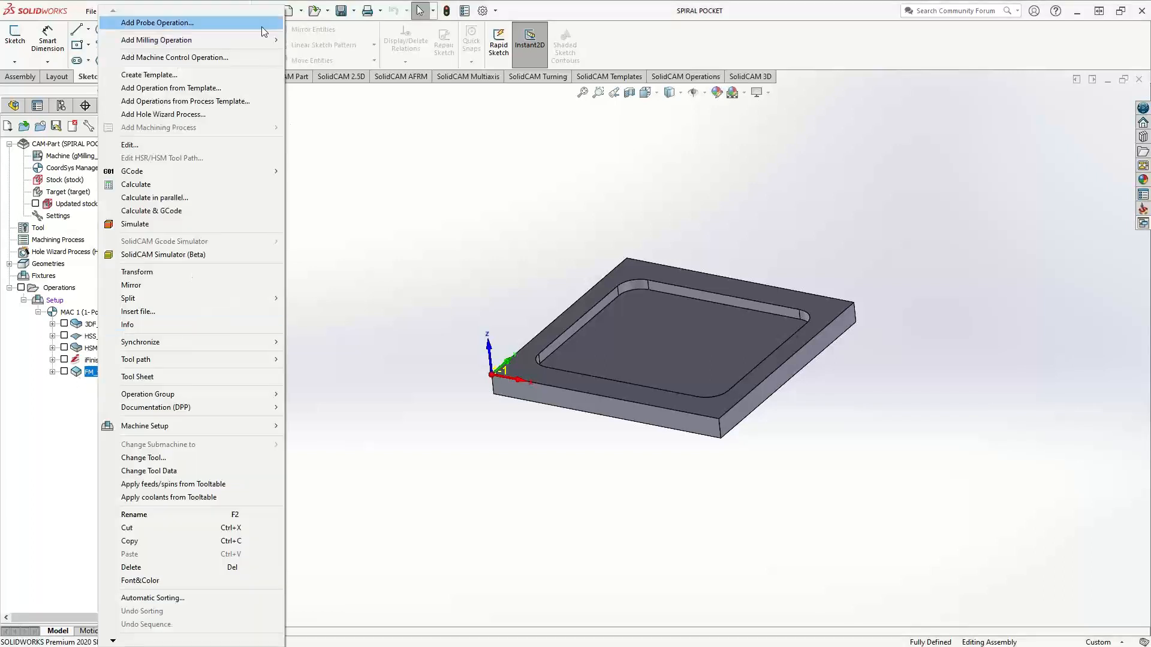
mouse_move(243, 40)
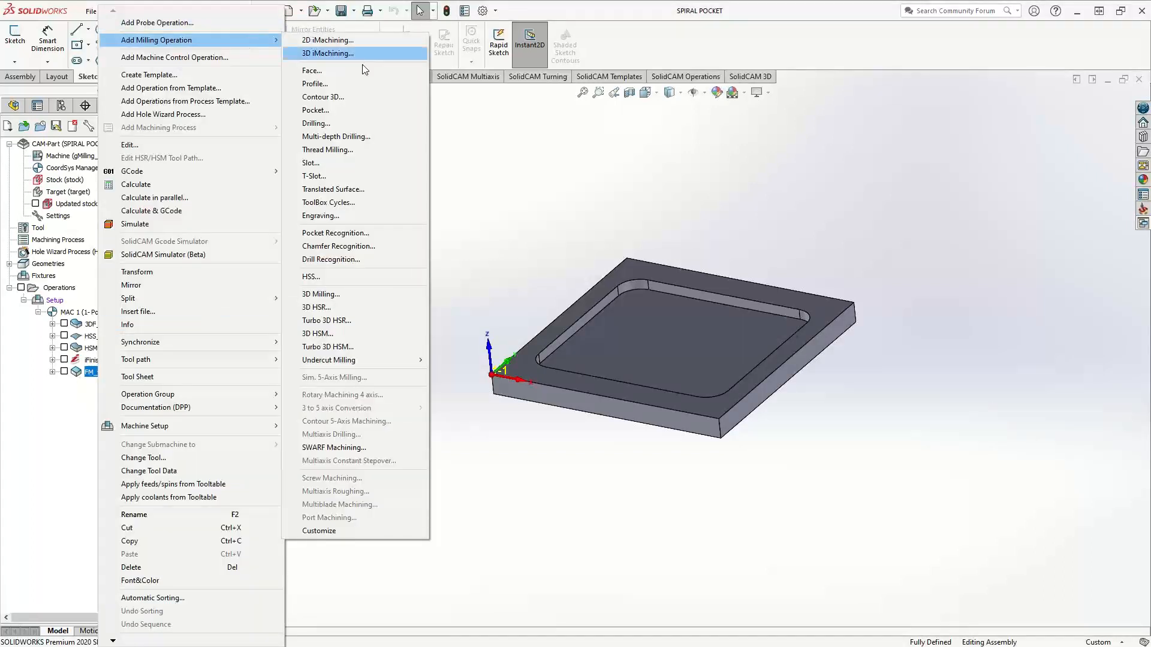
left_click(324, 110)
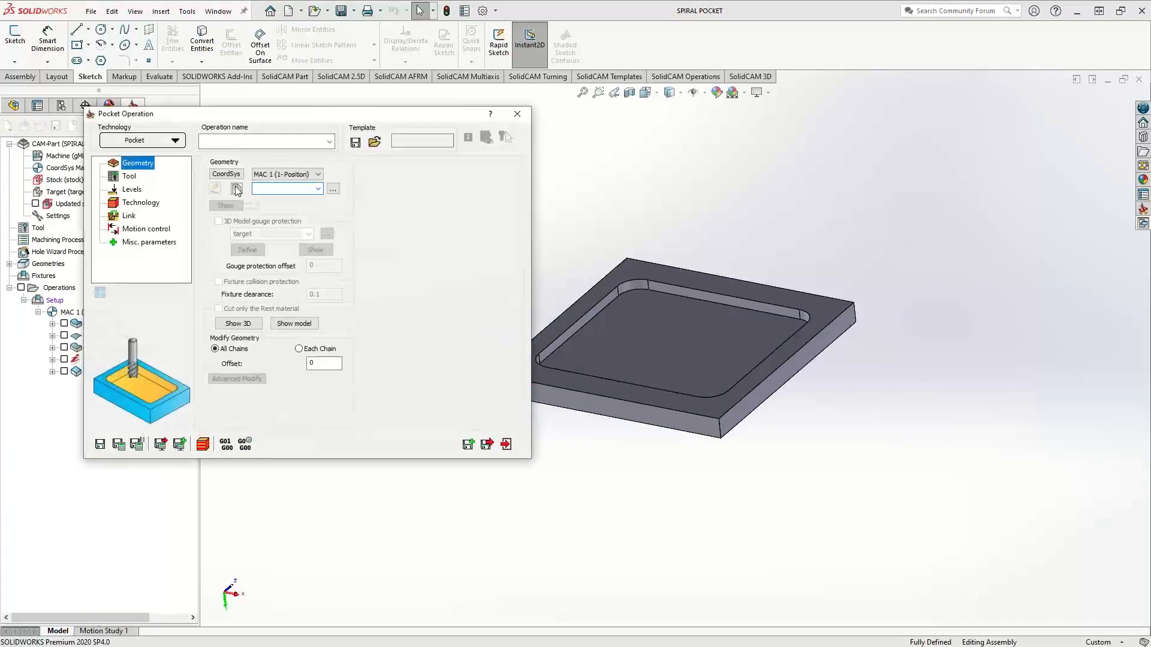
left_click(237, 190)
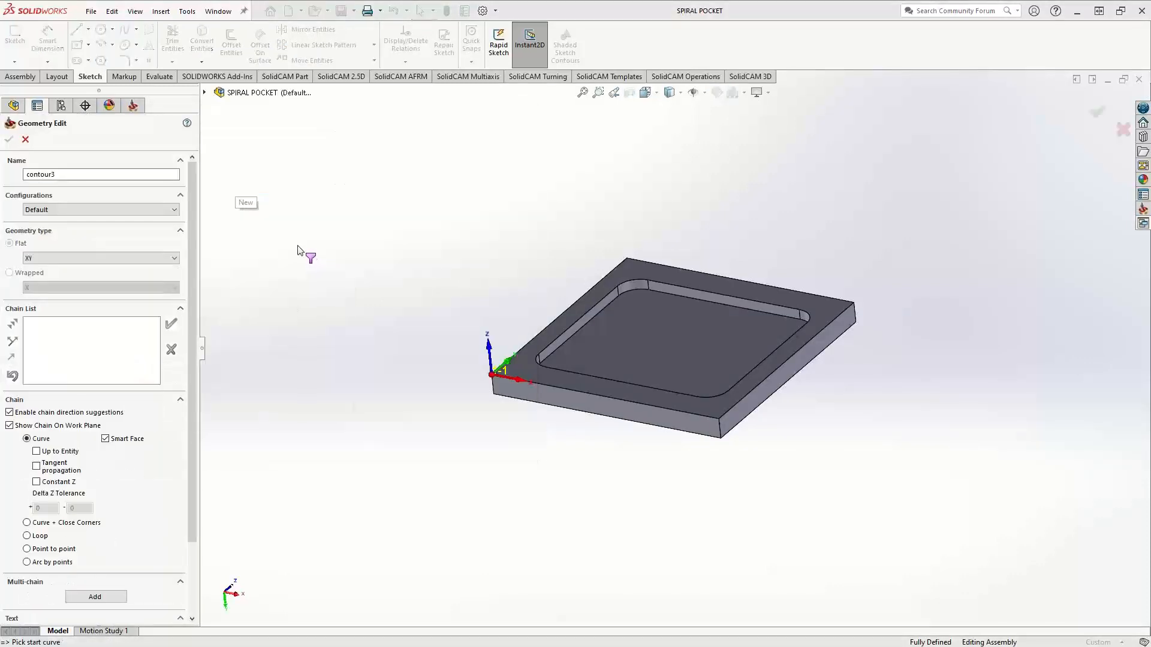
left_click(685, 351)
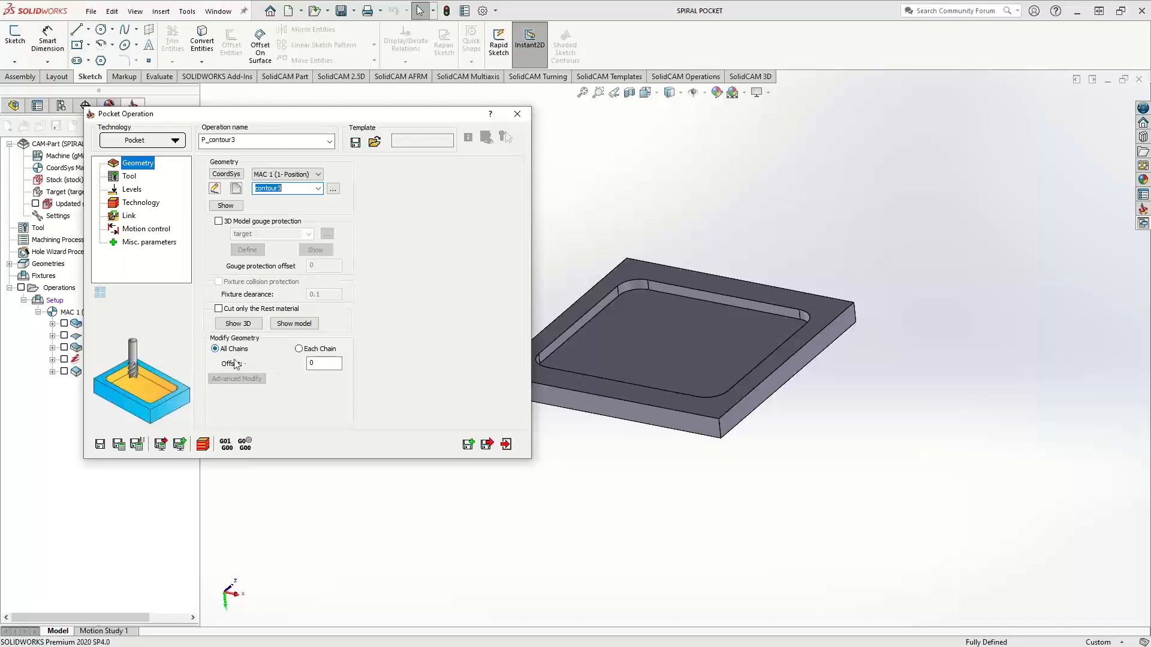
Step: Set the pocket geometry offset for all chains to -2
left_click(310, 365)
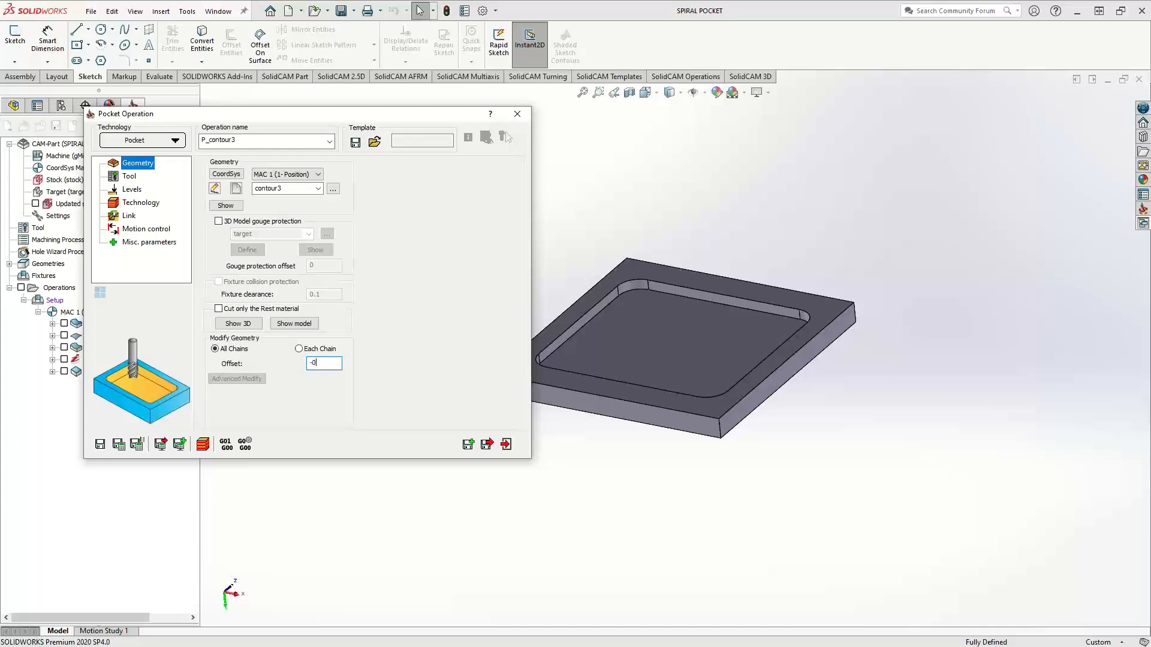
key("ctrl+a")
type("0")
Step: Assign tool 18, the 0.5 inch four flute end mill, to the pocket operation and accept its coolant options
left_click(129, 179)
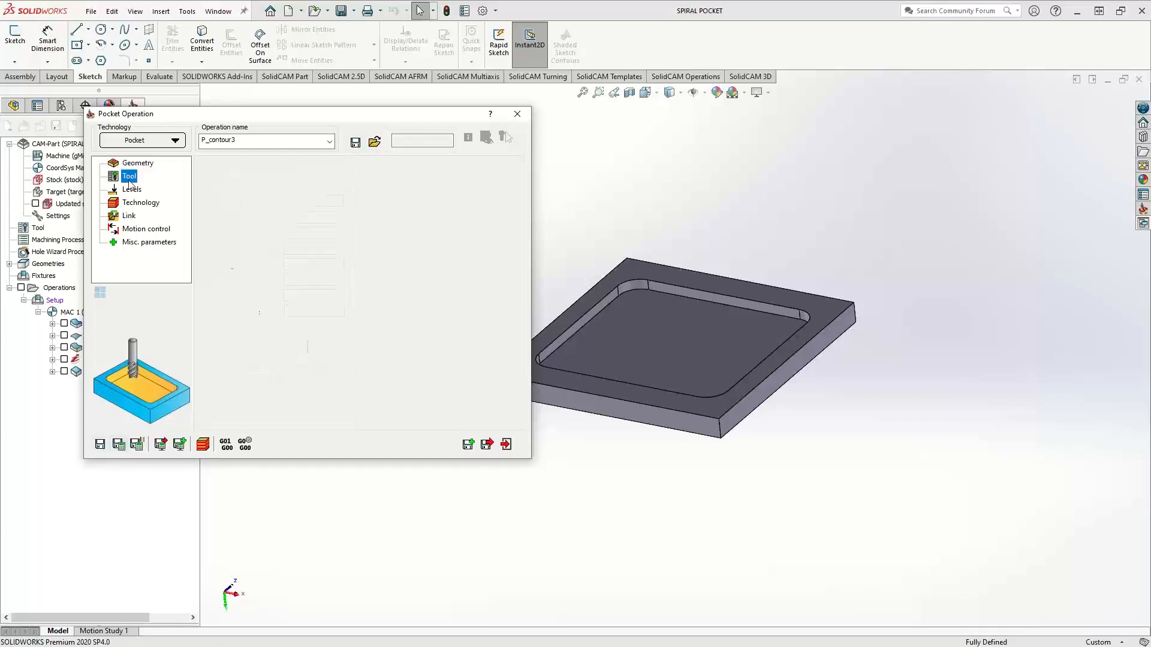
left_click(263, 344)
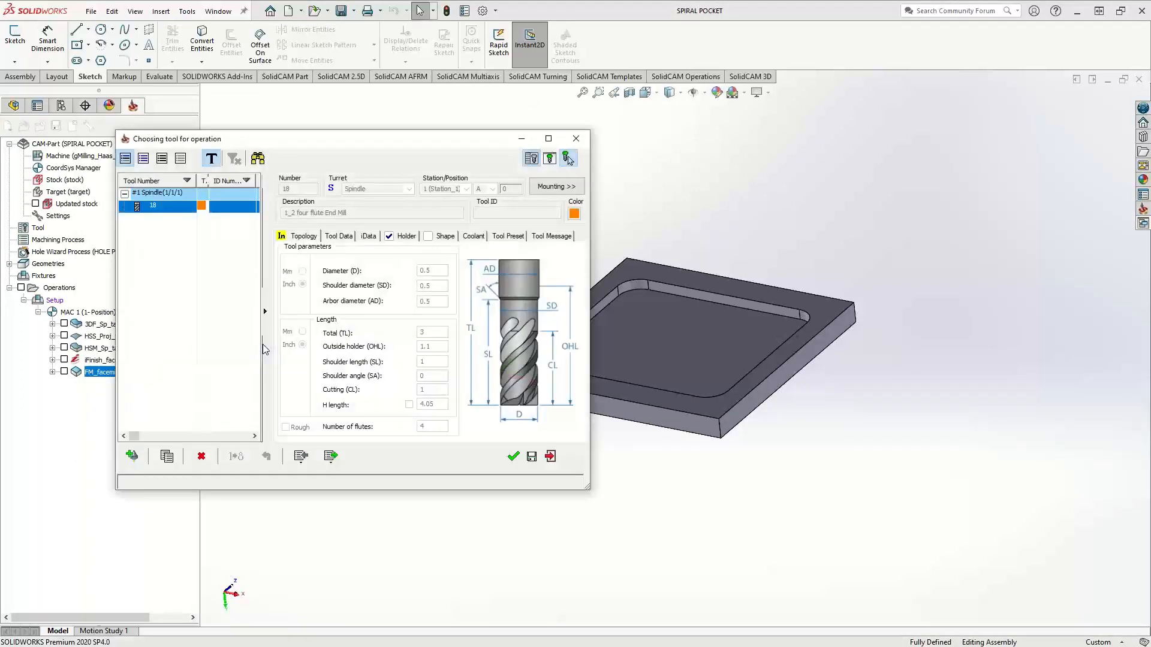
left_click(514, 457)
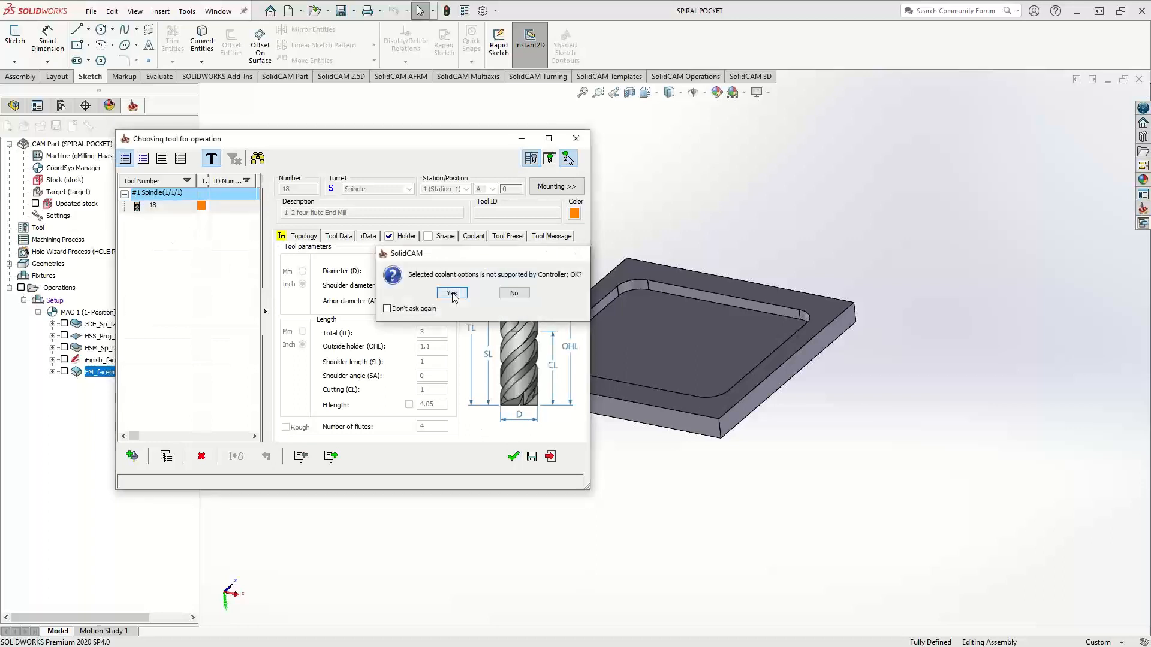
left_click(453, 295)
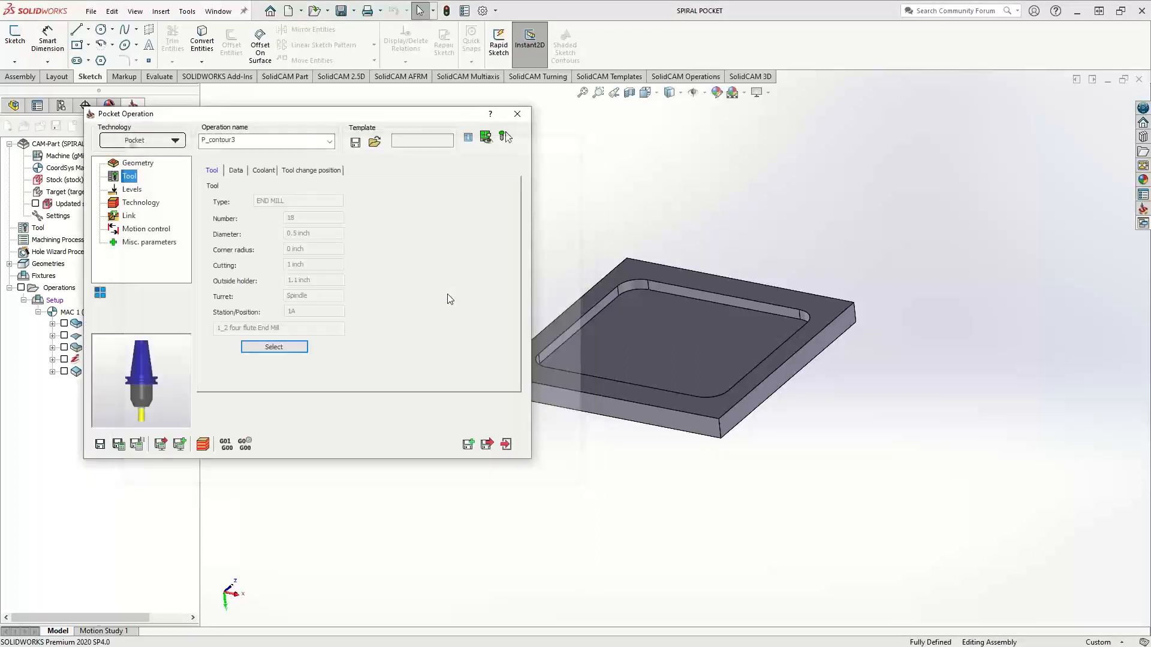
Step: Change the pocket geometry offset for all chains to -0.02
left_click(132, 167)
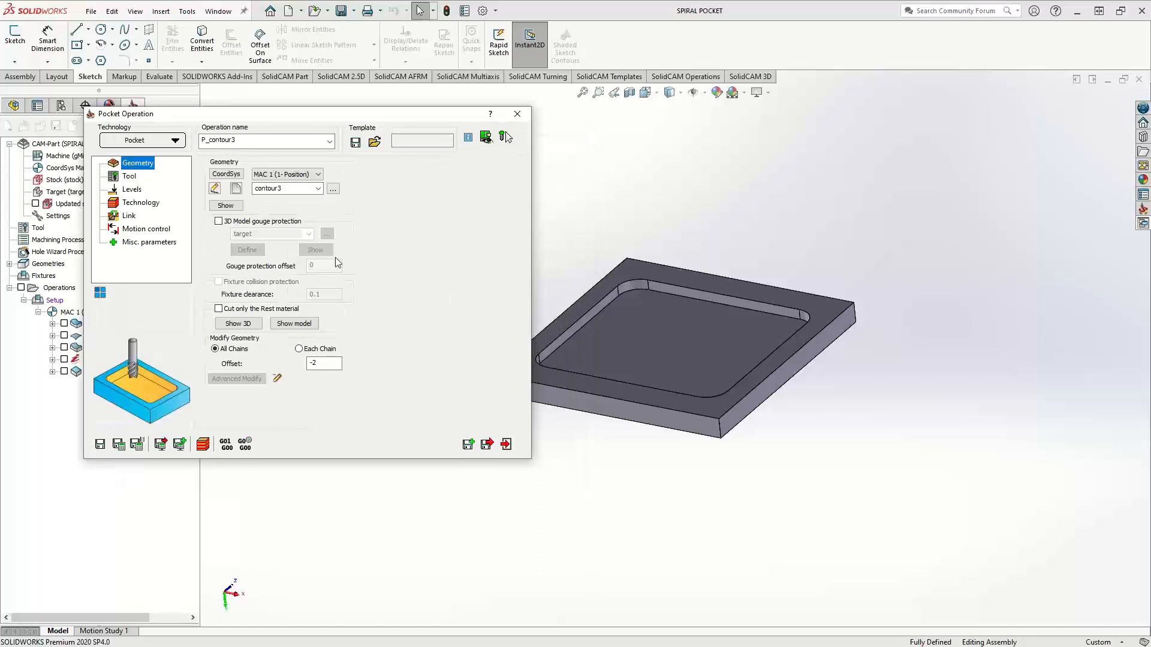
left_click(342, 363)
type("0.")
Step: Pick the upper level on the part's top face and the pocket depth on the floor, then calculate the Contour toolpath
left_click(130, 189)
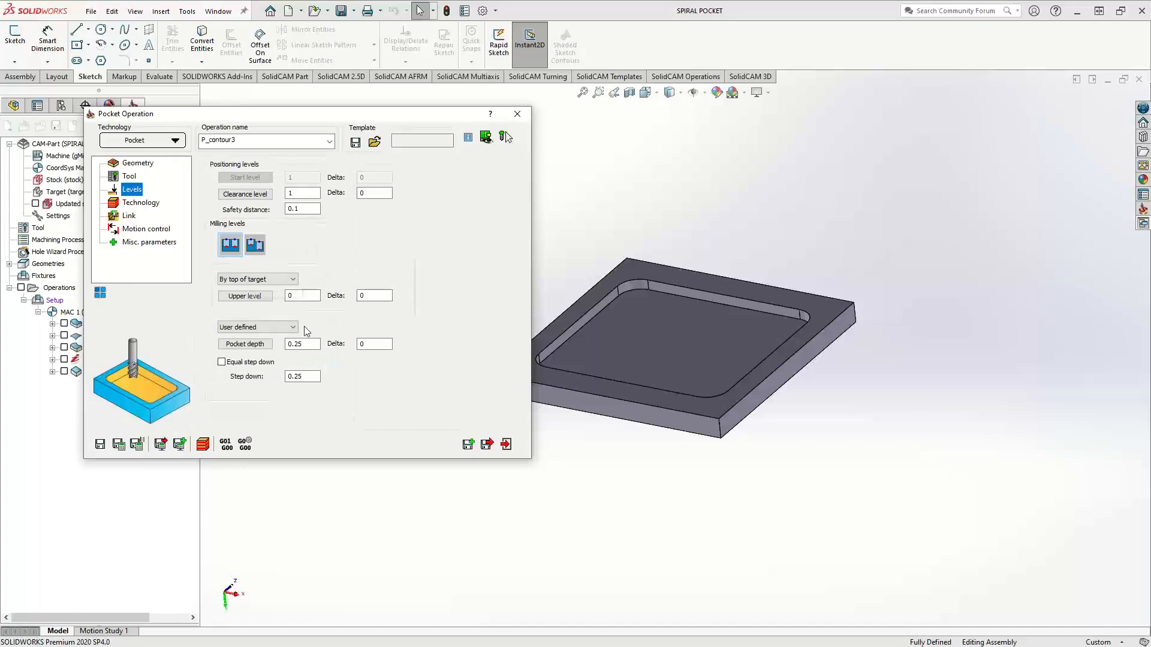
left_click(303, 295)
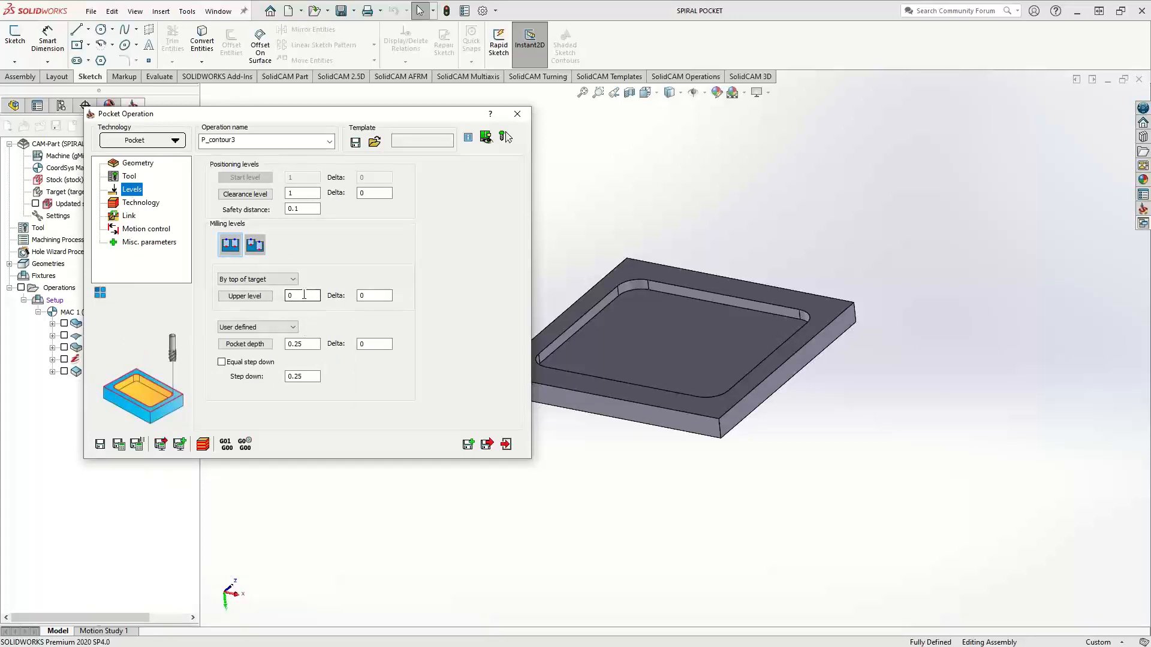
left_click(639, 270)
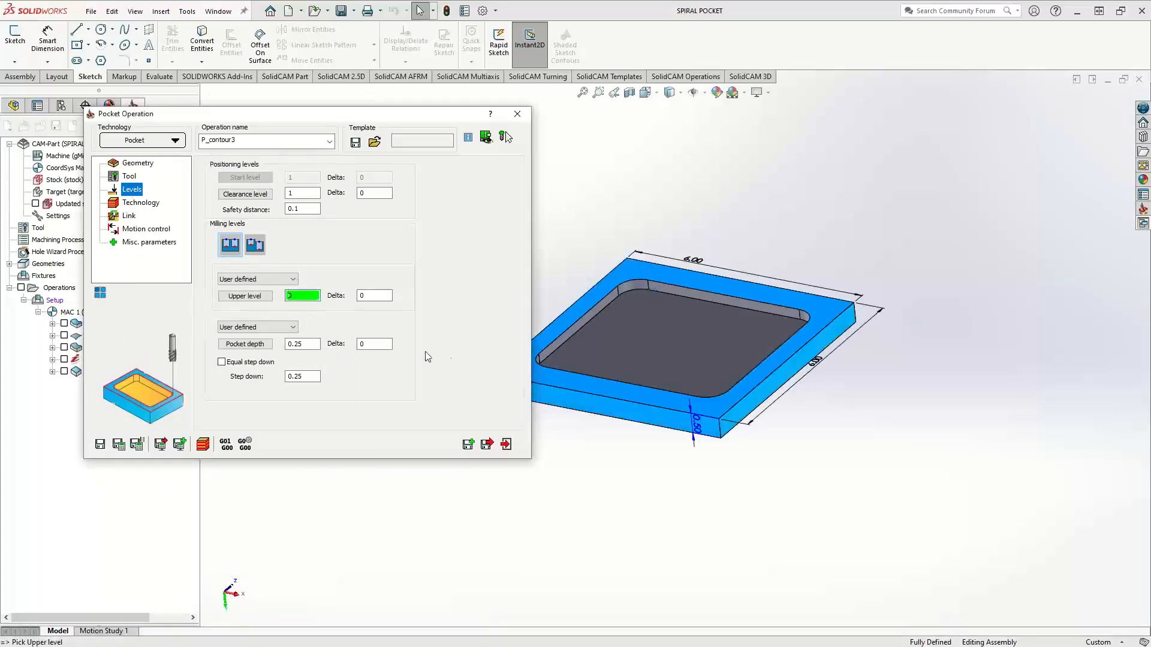
left_click(308, 343)
left_click(624, 348)
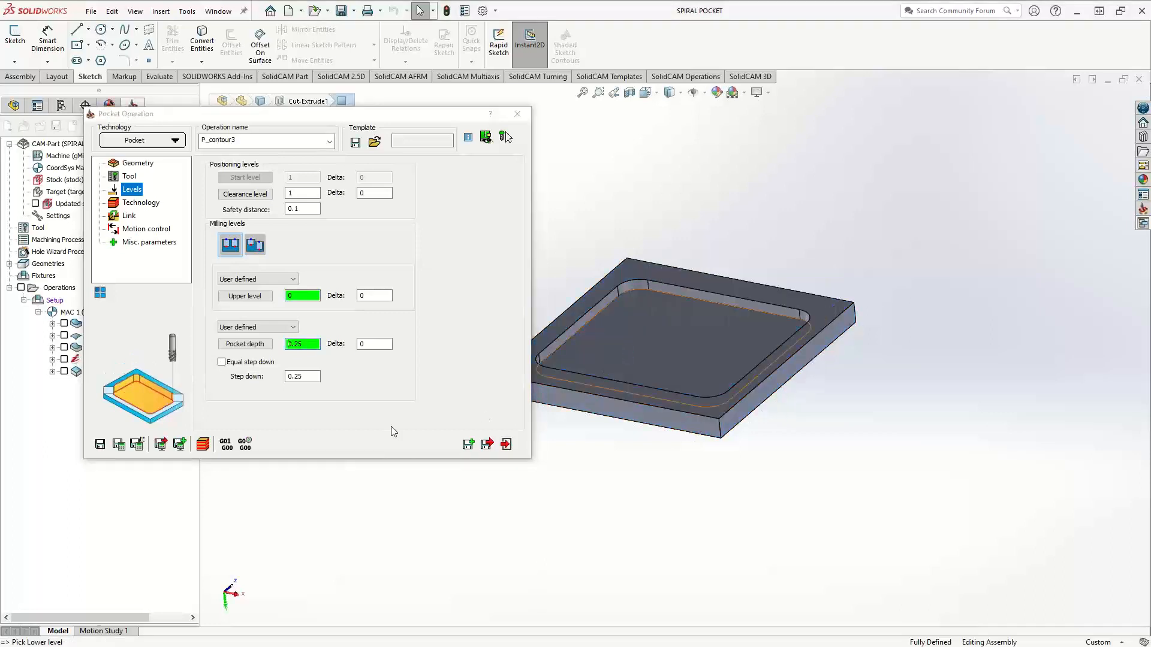
left_click(154, 205)
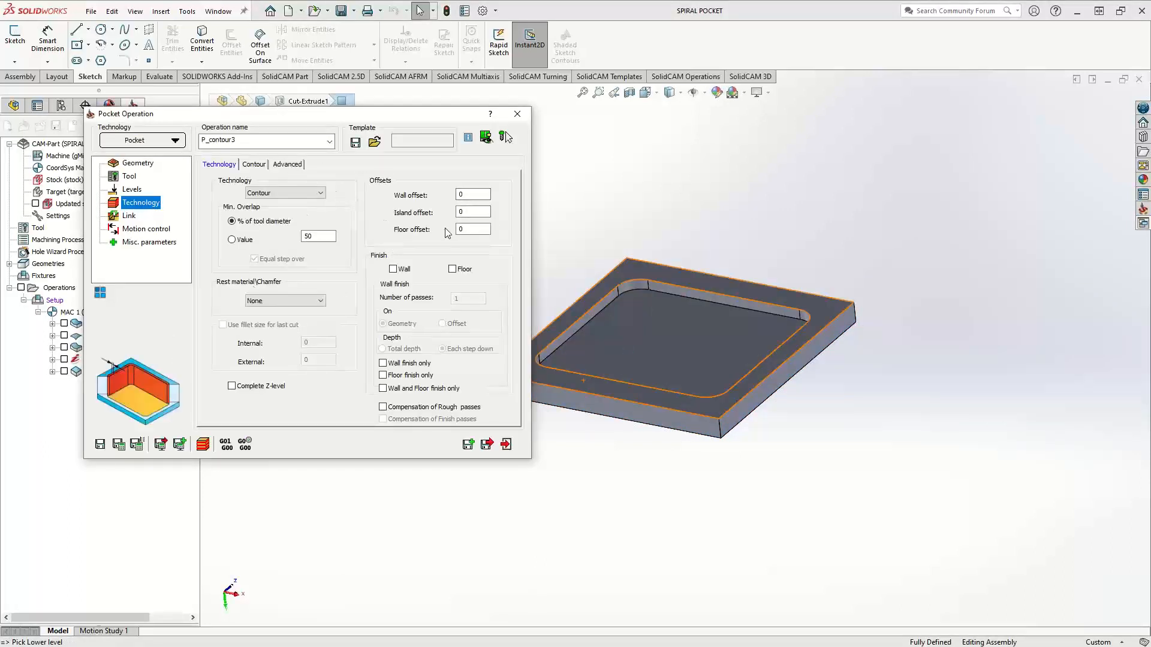
left_click(119, 445)
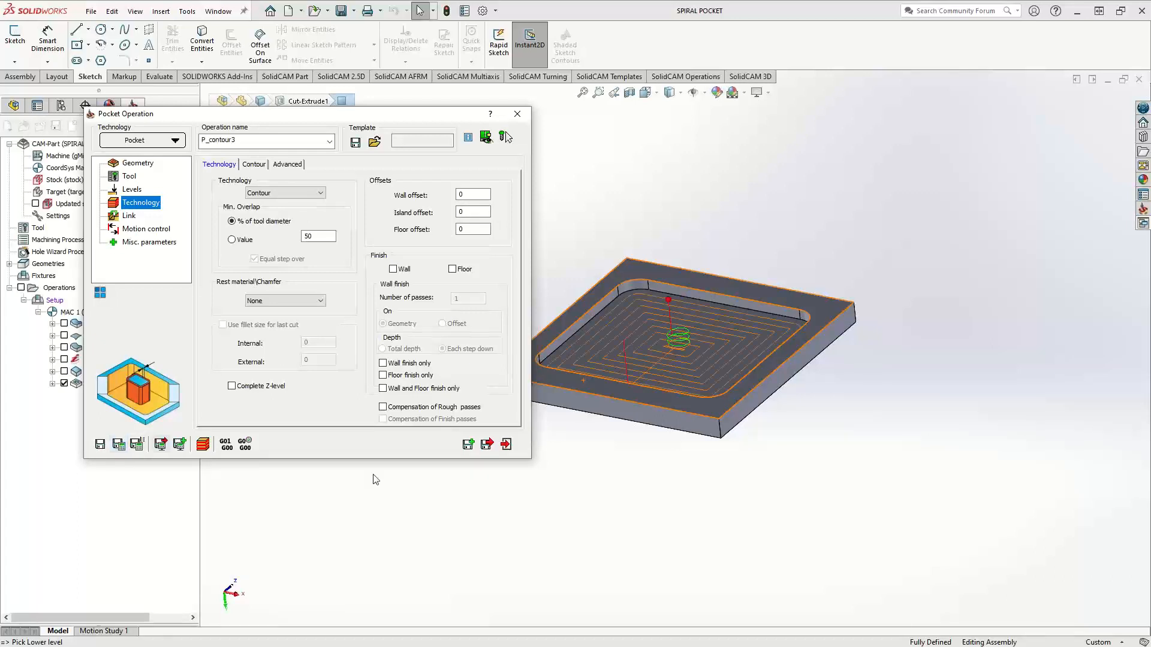
Step: Set the pocket geometry offset to -0.002, save and recalculate the toolpath, and close the operation
left_click(137, 166)
left_click_drag(338, 364, 270, 369)
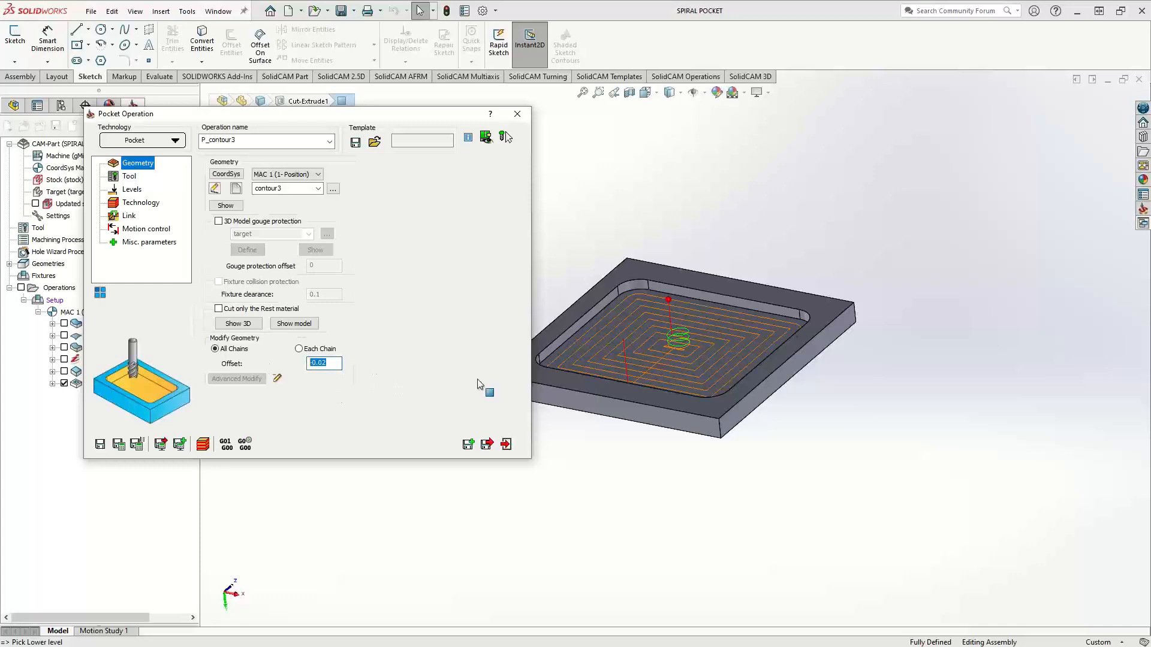
middle_click_drag(651, 345, 666, 410)
scroll(700, 335, "down", 2)
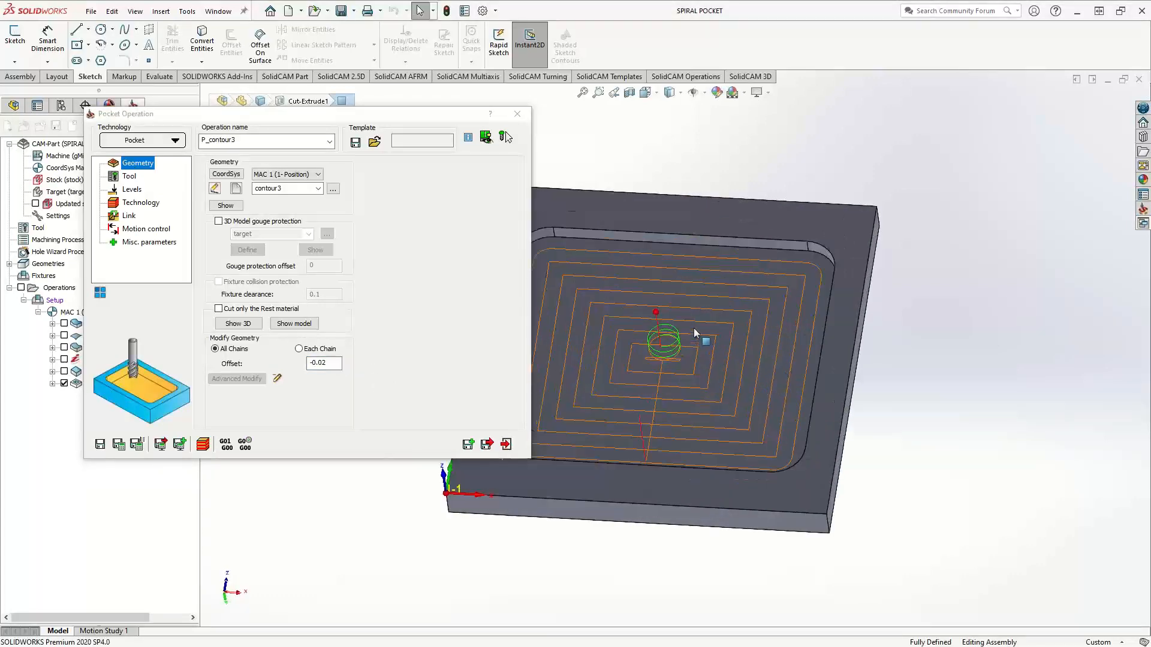
left_click(324, 363)
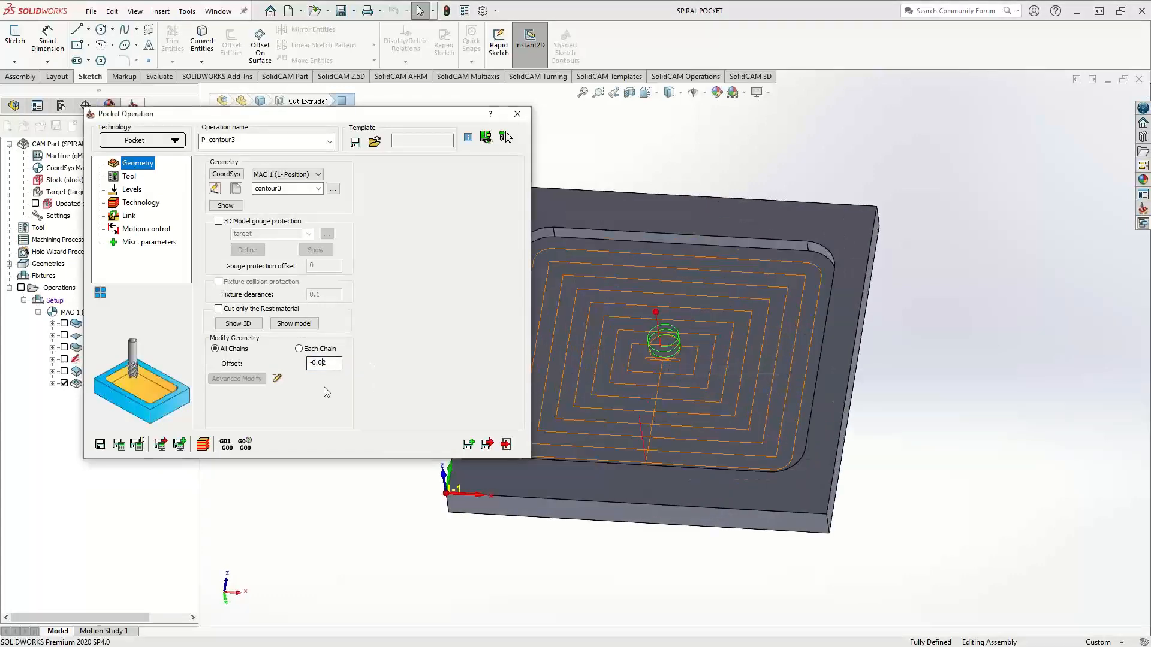
type("0")
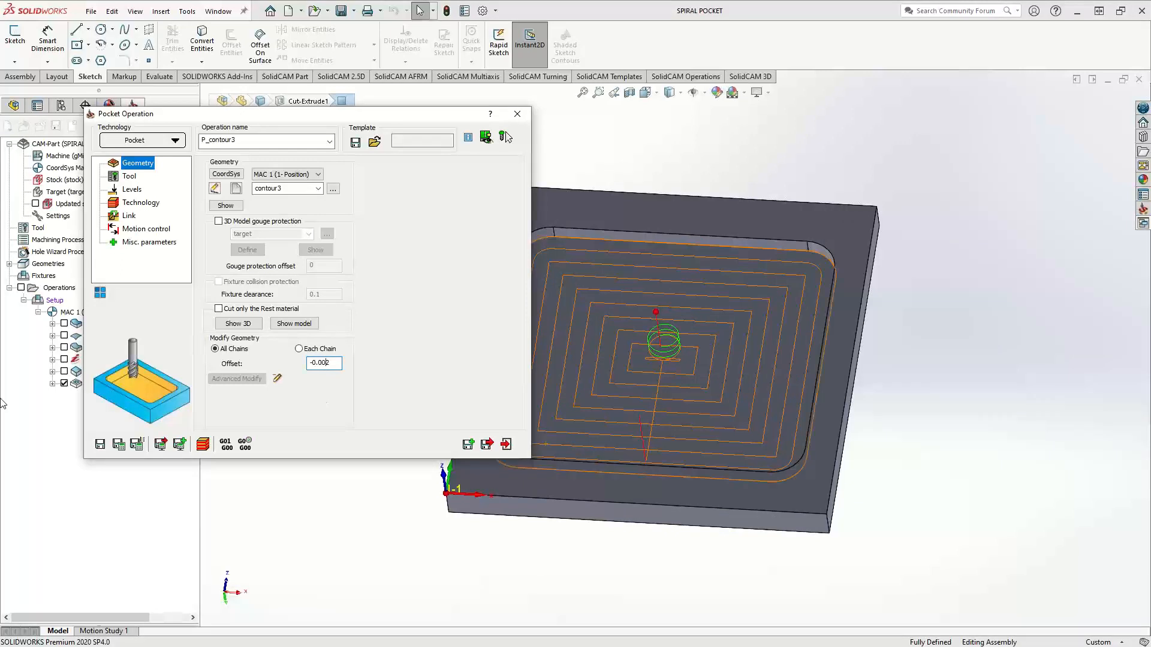
left_click(120, 446)
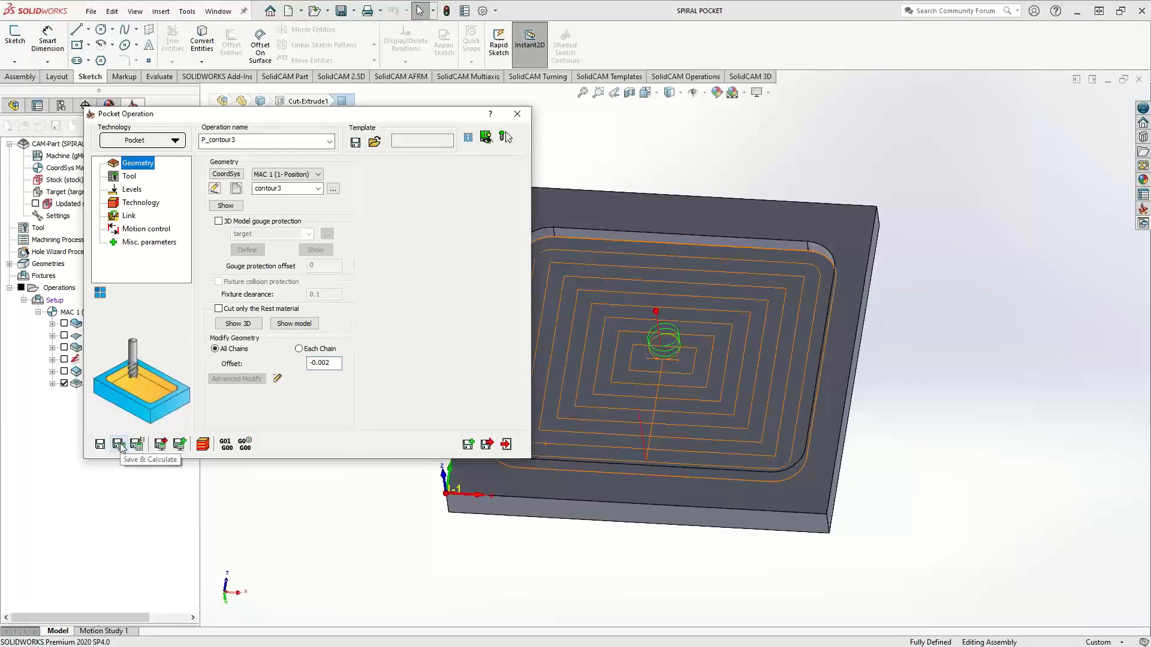
left_click(517, 114)
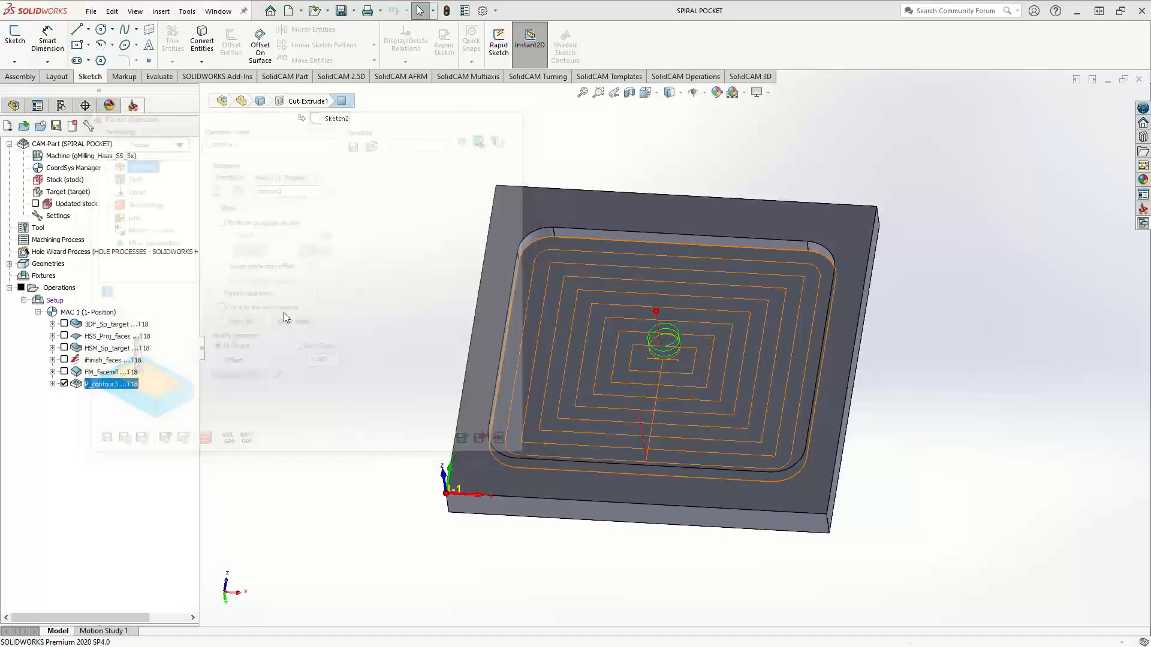
Step: Suppress the five operations from 3DF_Sp_target through FM_facemill, leaving only P_contour3 active
left_click(102, 324)
left_click(107, 373, "shift")
right_click(108, 373)
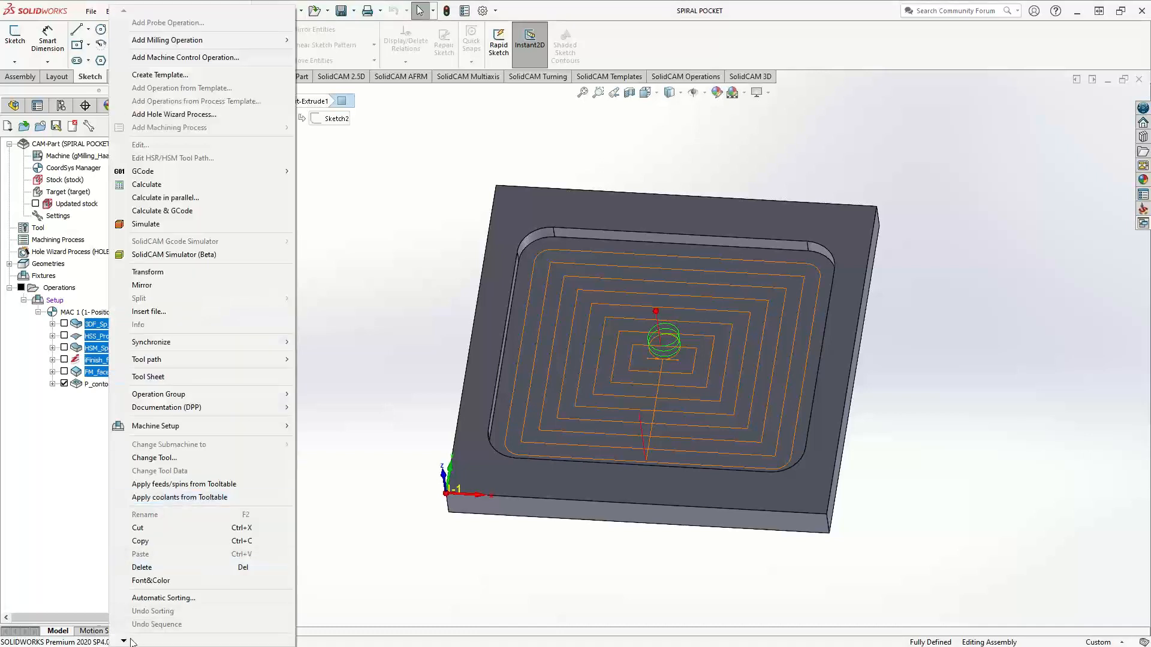
mouse_move(127, 640)
left_click(144, 593)
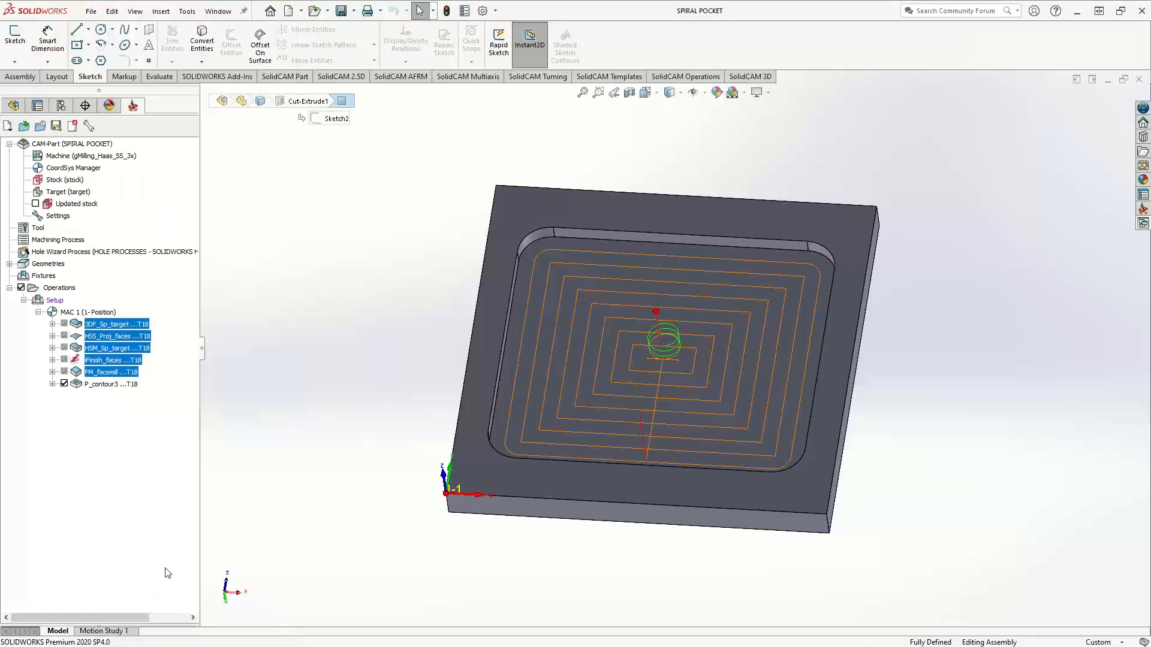
Step: Simulate P_contour3 in SolidVerify and run the comparison of the machined stock with the target to examine the pocket walls
right_click(112, 385)
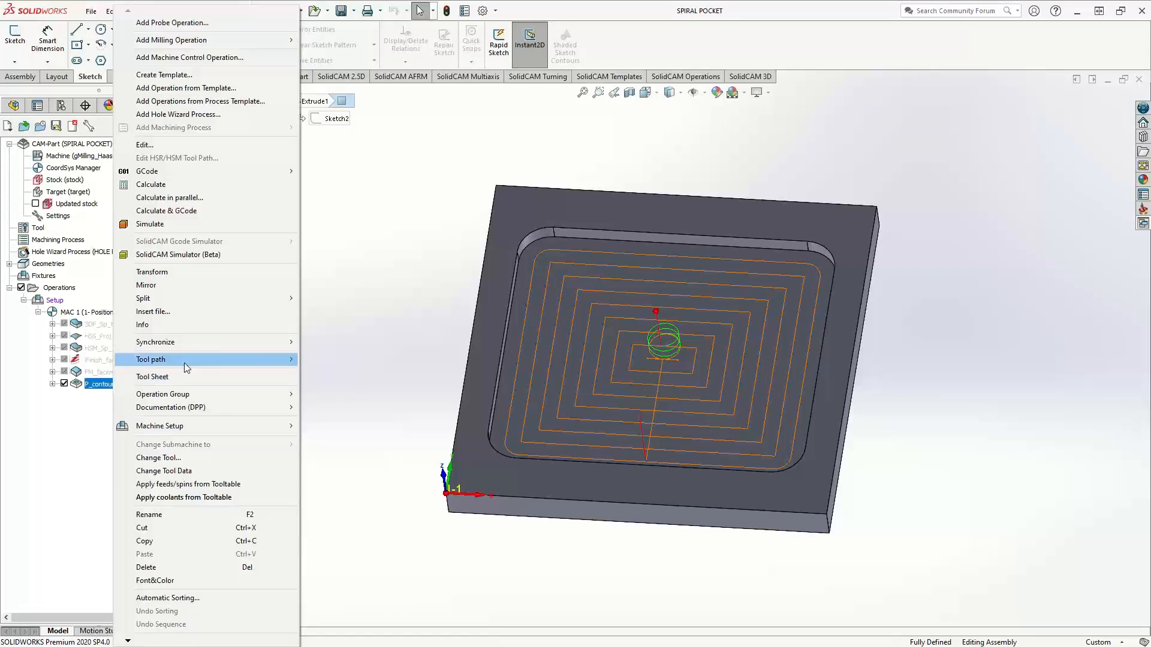
left_click(185, 226)
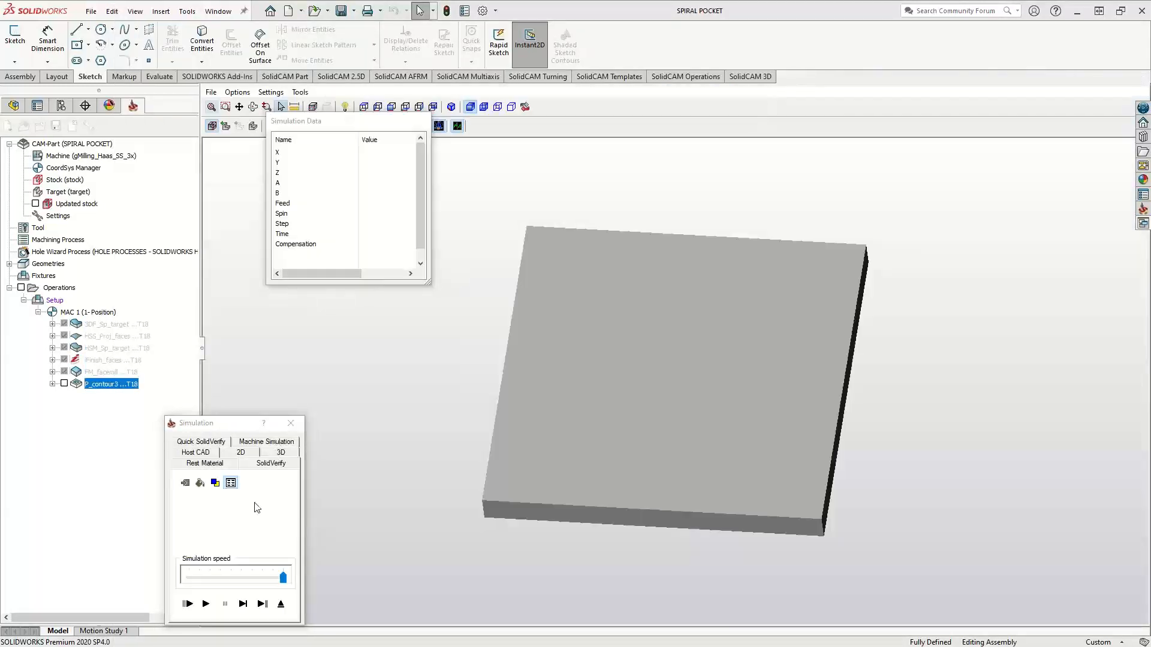
left_click(206, 603)
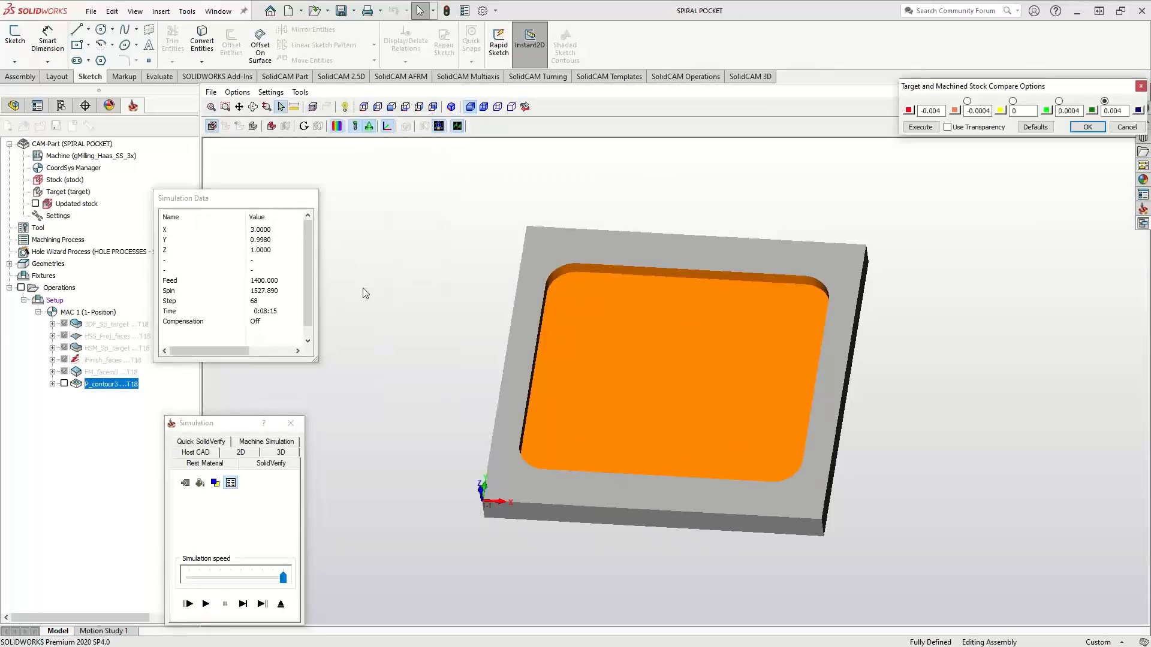
left_click(922, 127)
mouse_move(639, 465)
middle_mouse_down()
mouse_move(628, 439)
mouse_move(629, 460)
middle_mouse_up()
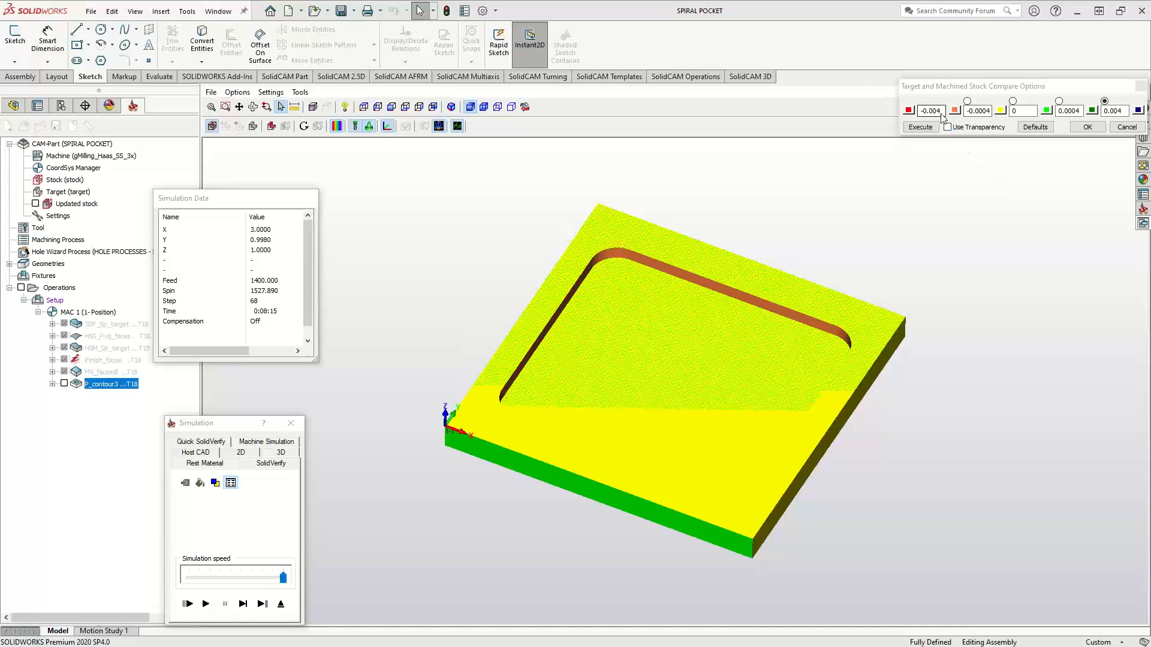
Step: Leave the simulation, set P_contour3's geometry offset to -0.1 for all chains, and save and calculate the toolpath
middle_click_drag(675, 304, 667, 300)
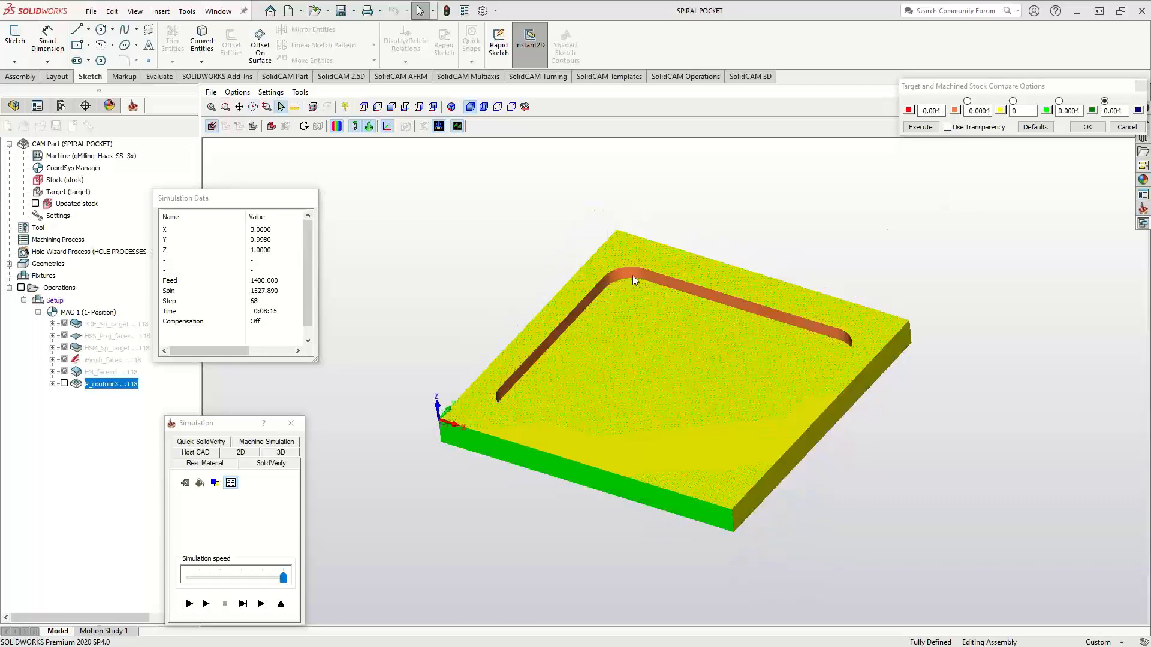
left_click(281, 605)
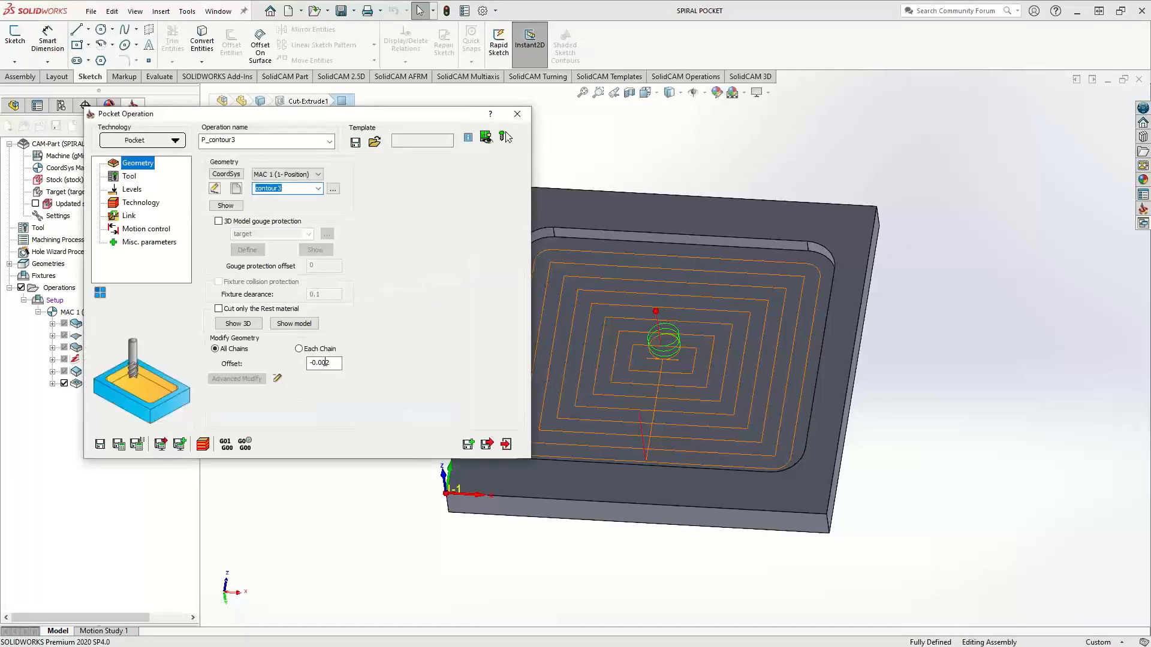
left_click(326, 363)
key("BackSpace")
key("BackSpace")
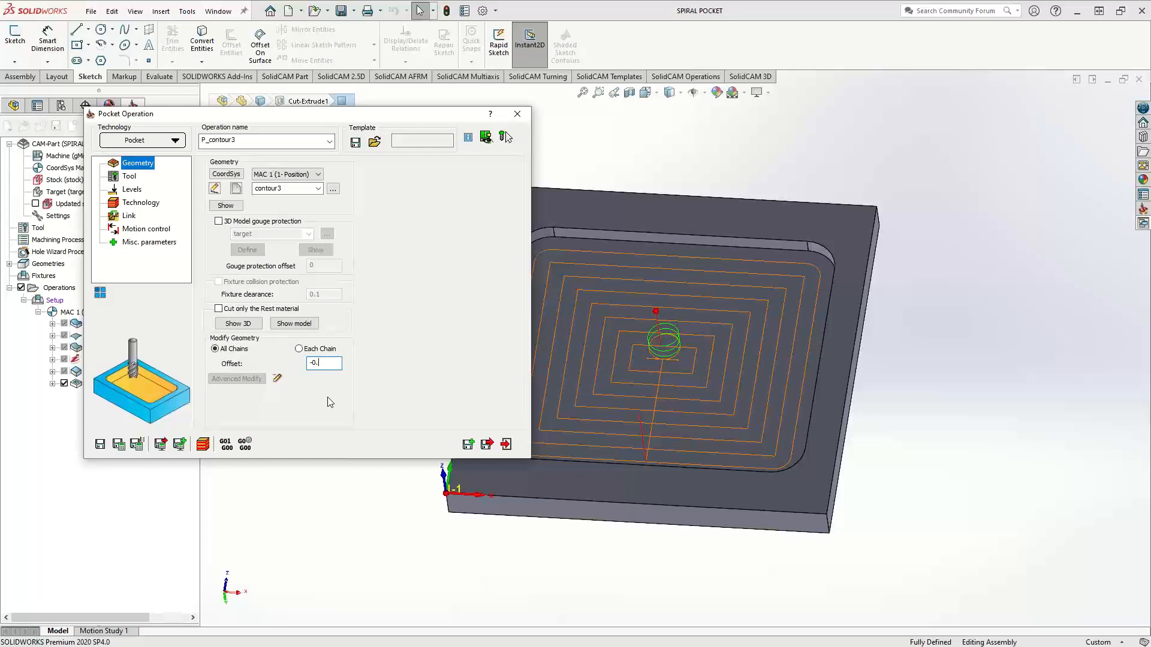
type("1")
left_click(120, 444)
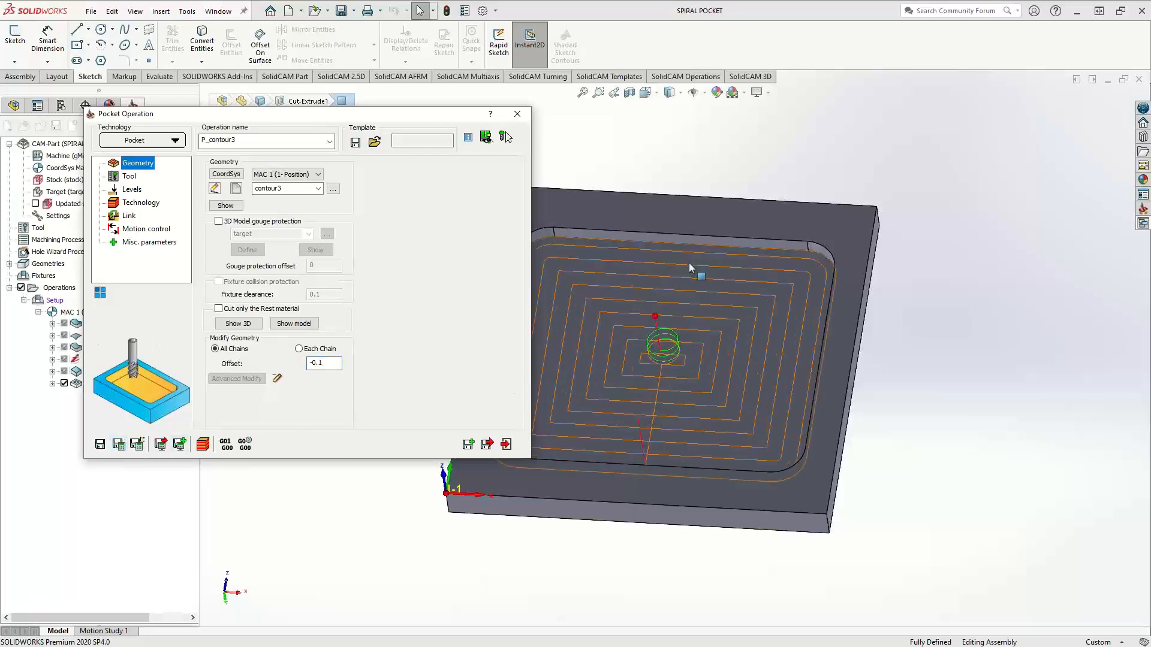
Step: Simulate P_contour3 in SolidVerify and compare the machined stock with the target to examine the pocket walls at the -0.1 offset
left_click(208, 444)
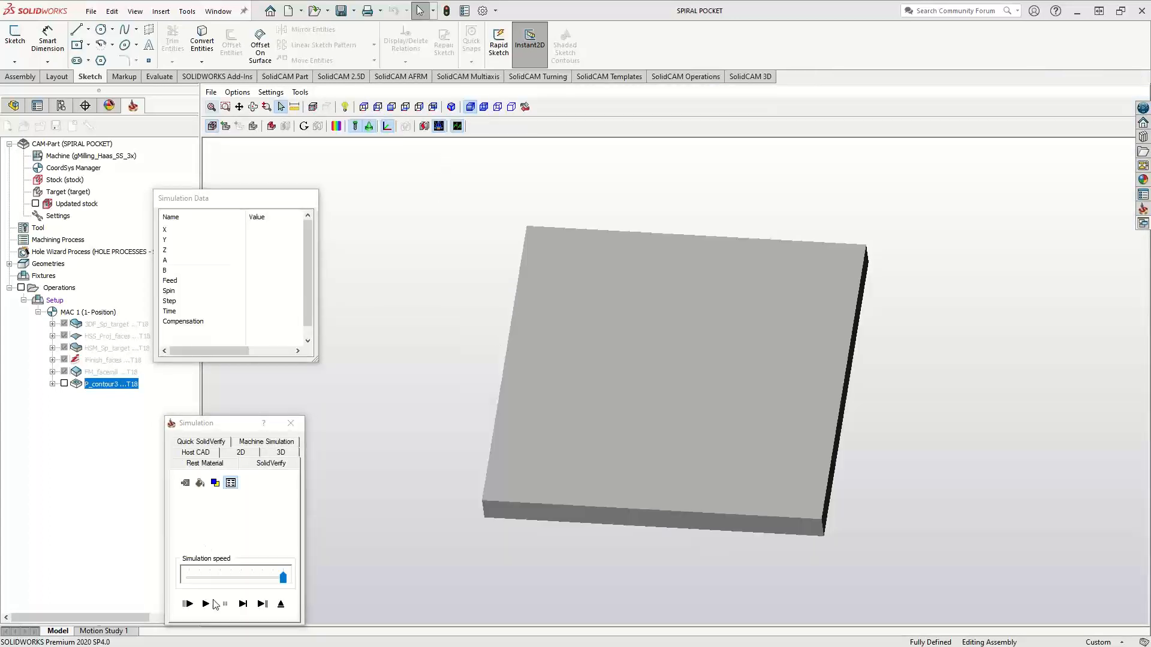
left_click(207, 603)
left_click(336, 126)
left_click(920, 127)
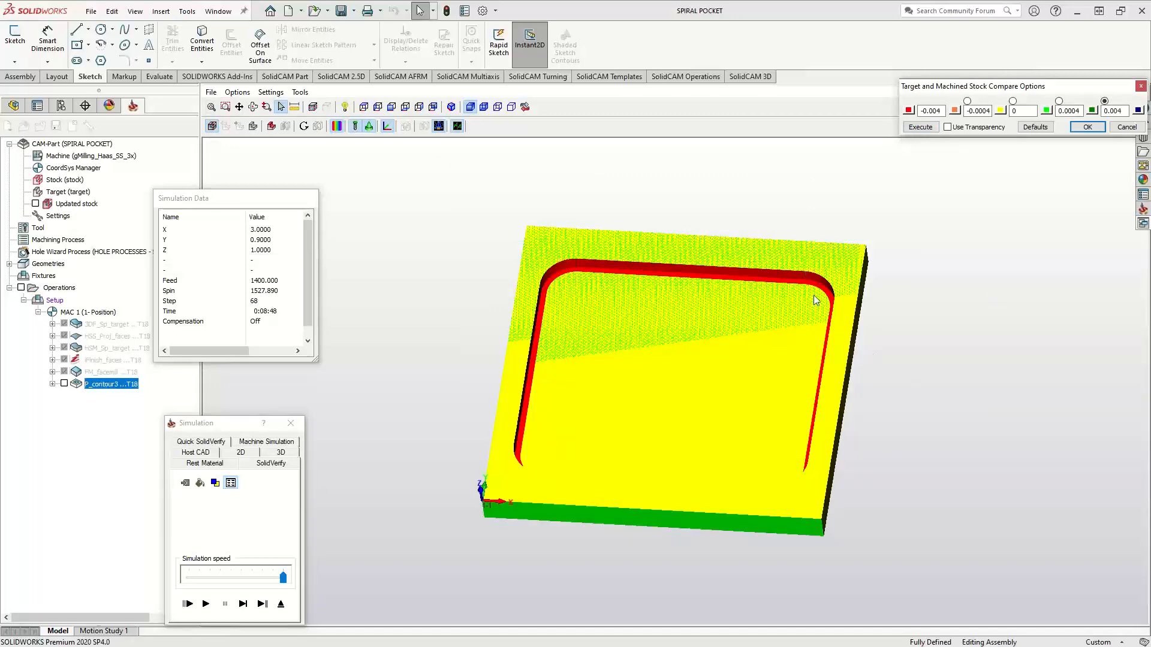
scroll(801, 289, "up", 3)
left_click(1033, 292)
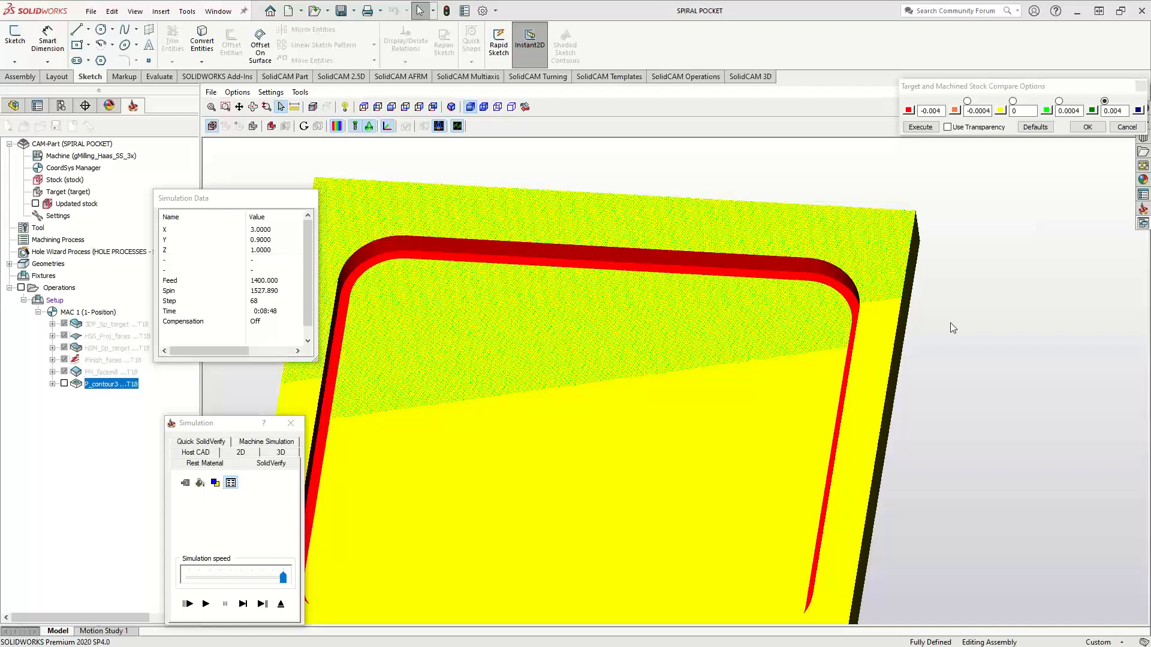
left_click(281, 604)
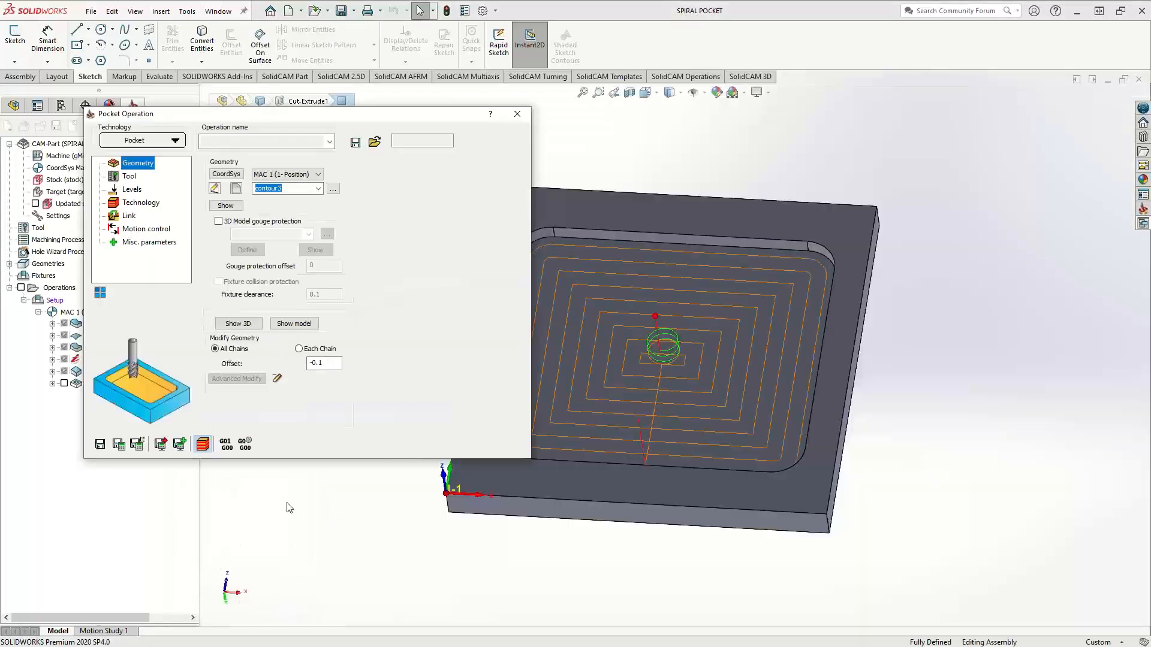
Step: Try a wall offset of 0.01 with a wall finish pass in the Pocket technology settings, and switch the wall finish off again
left_click(325, 369)
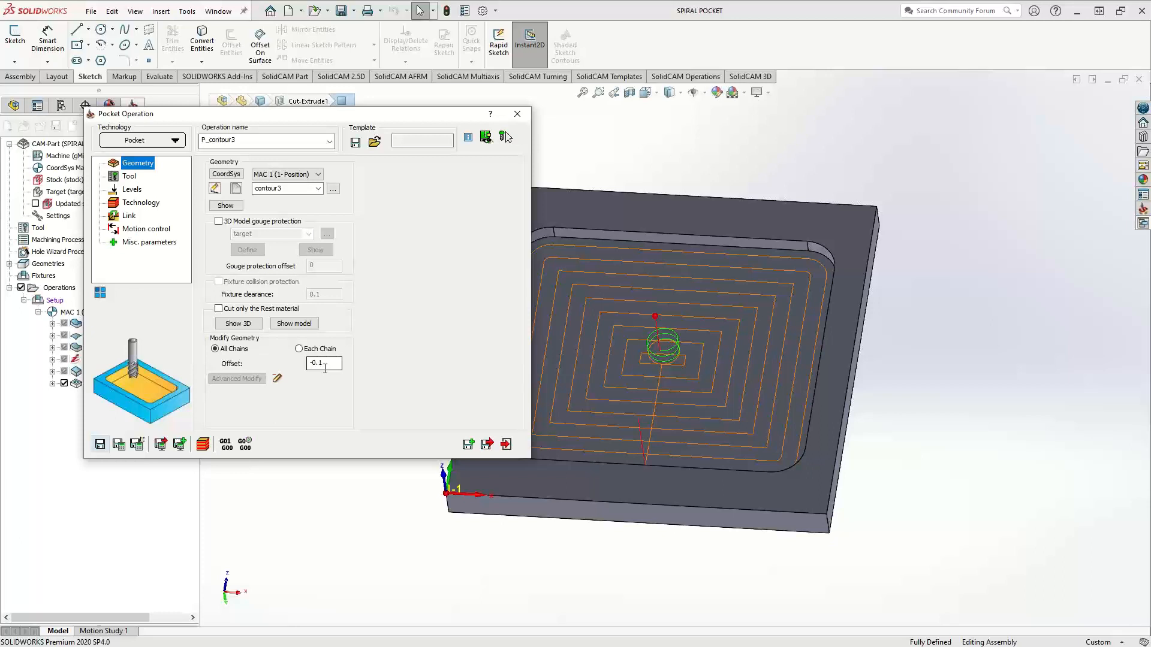
left_click(144, 203)
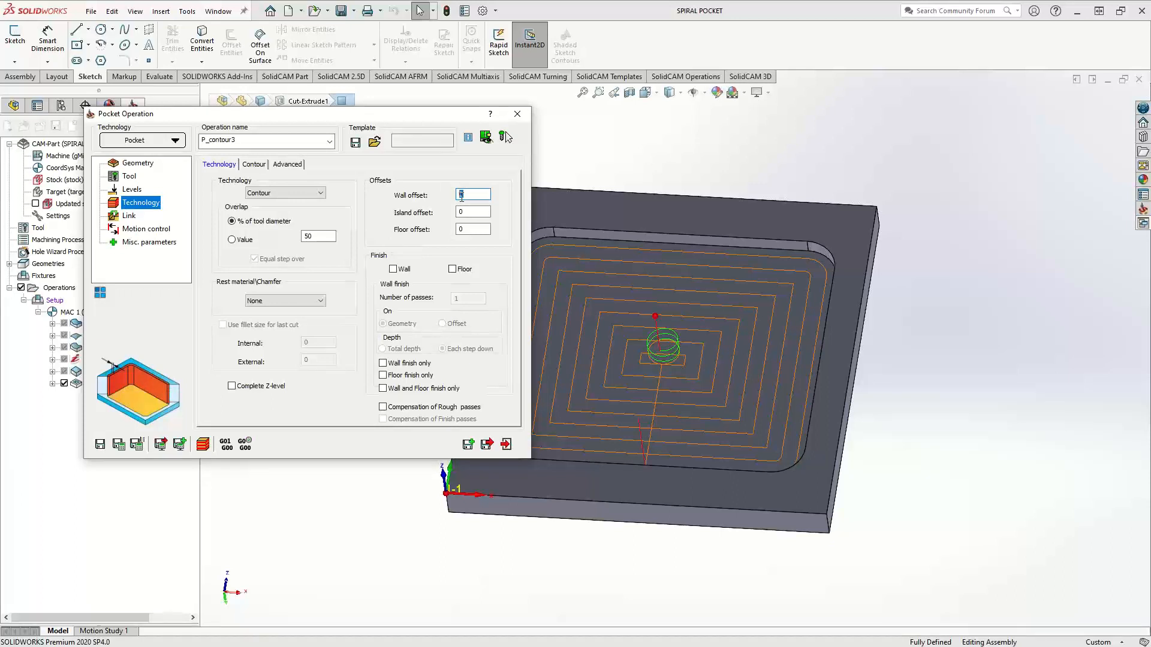
double_click(470, 195)
type(".01")
left_click(393, 269)
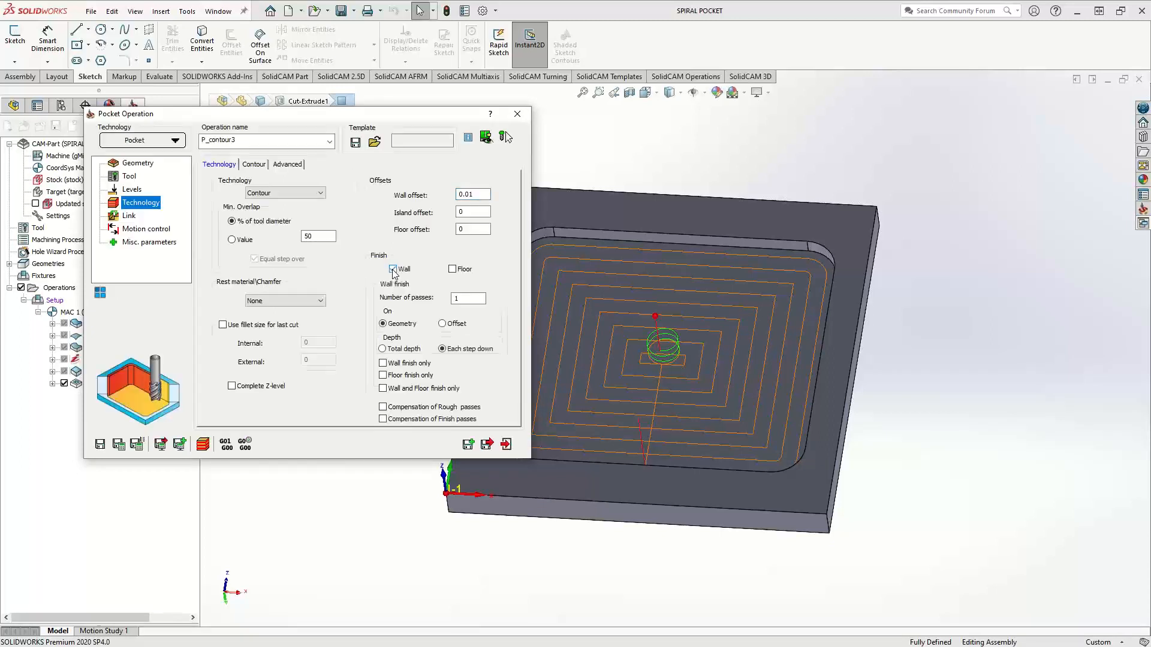
left_click(393, 269)
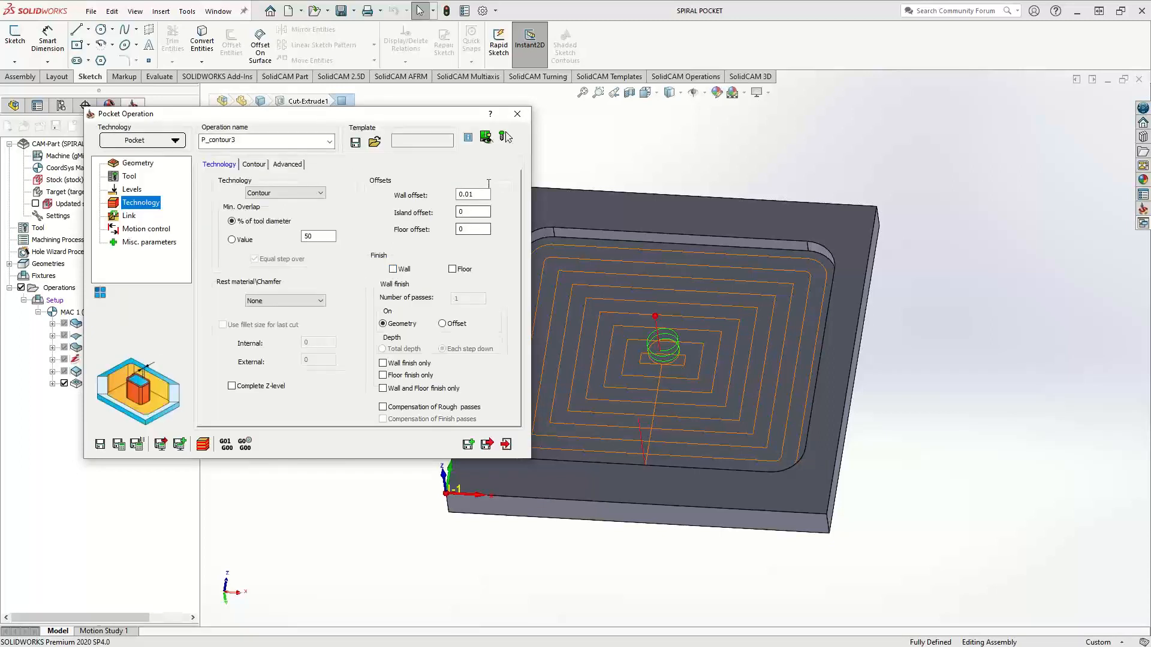
Step: Try a wall offset of -0.01 with the Pocket toolpath saved and recalculated, and return the wall offset to 0
double_click(470, 194)
type("0")
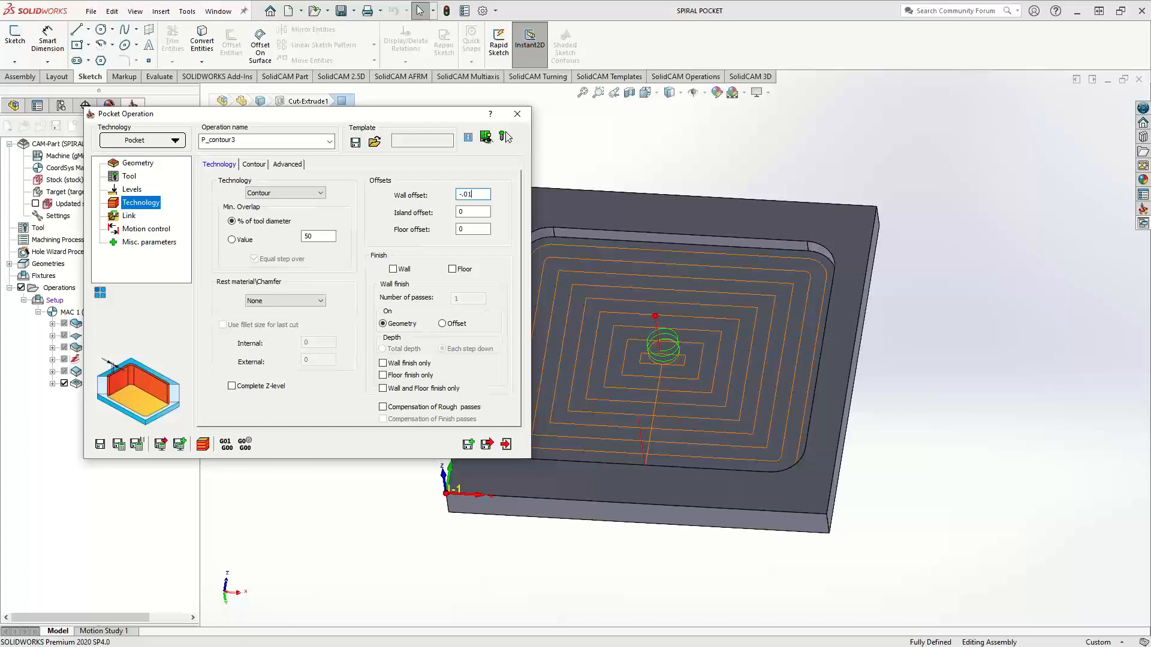
left_click(119, 445)
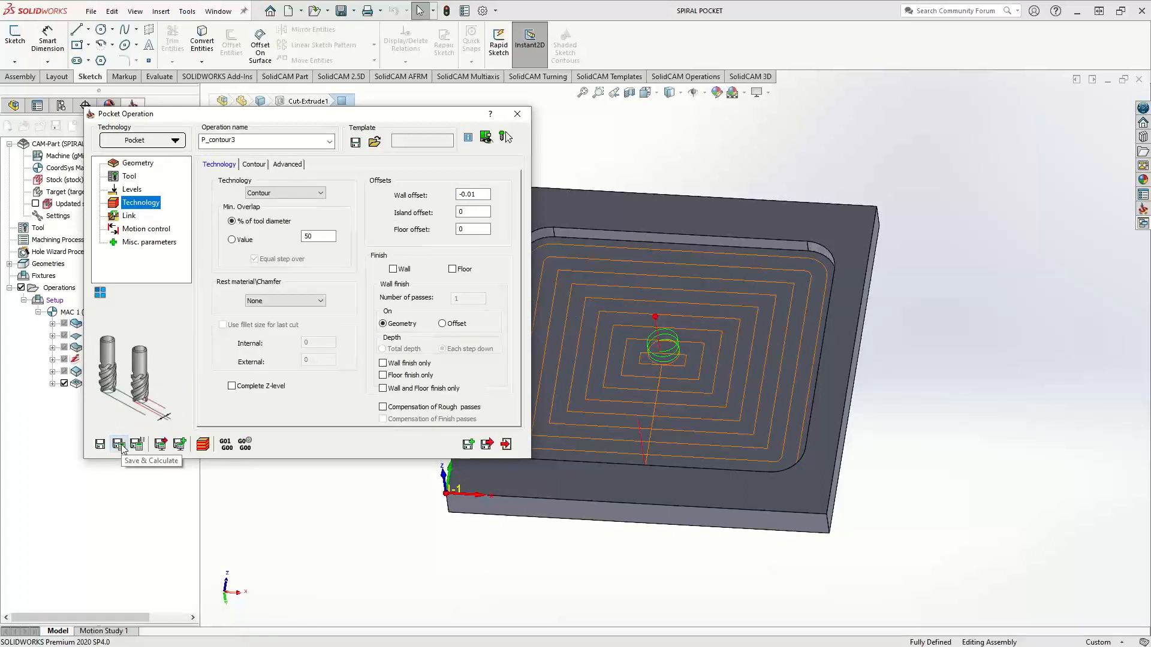
double_click(459, 195)
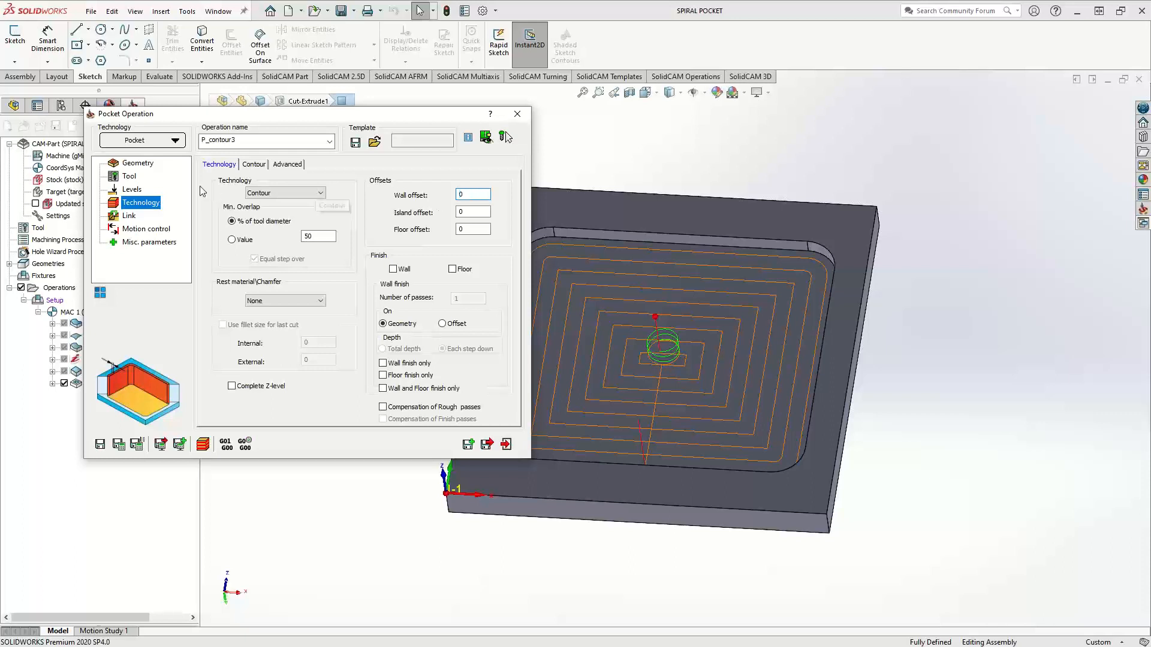
Step: Switch the geometry modification to Each Chain and apply a modify offset of 0 to all chains in Advanced Modify
left_click(139, 165)
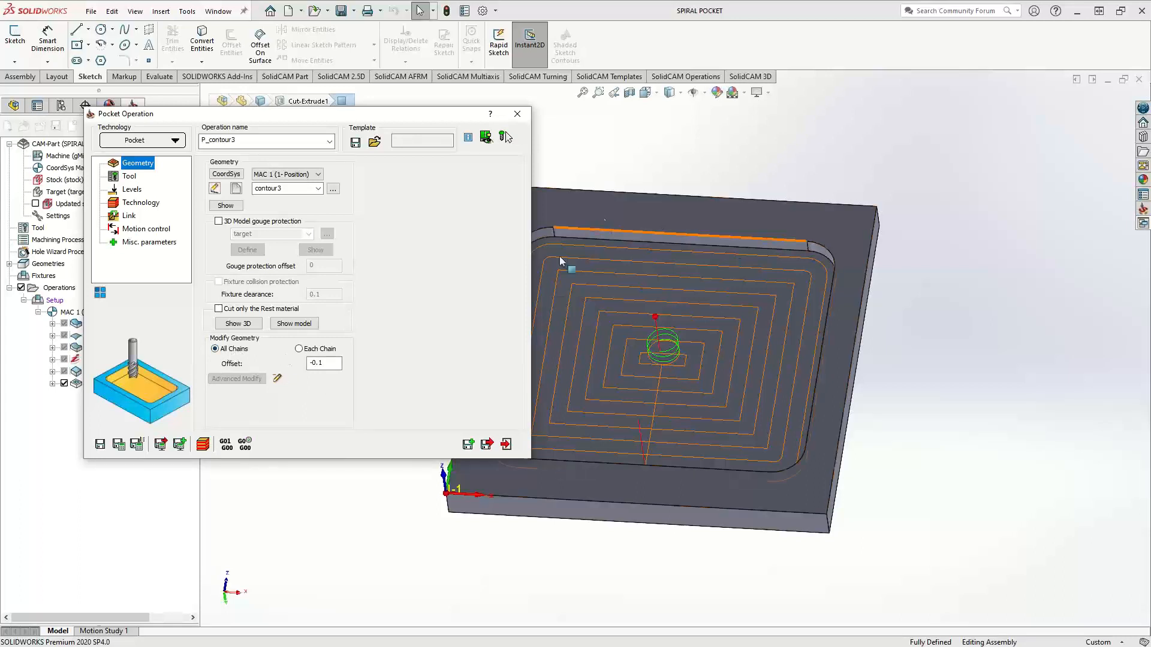
left_click(298, 350)
left_click(250, 380)
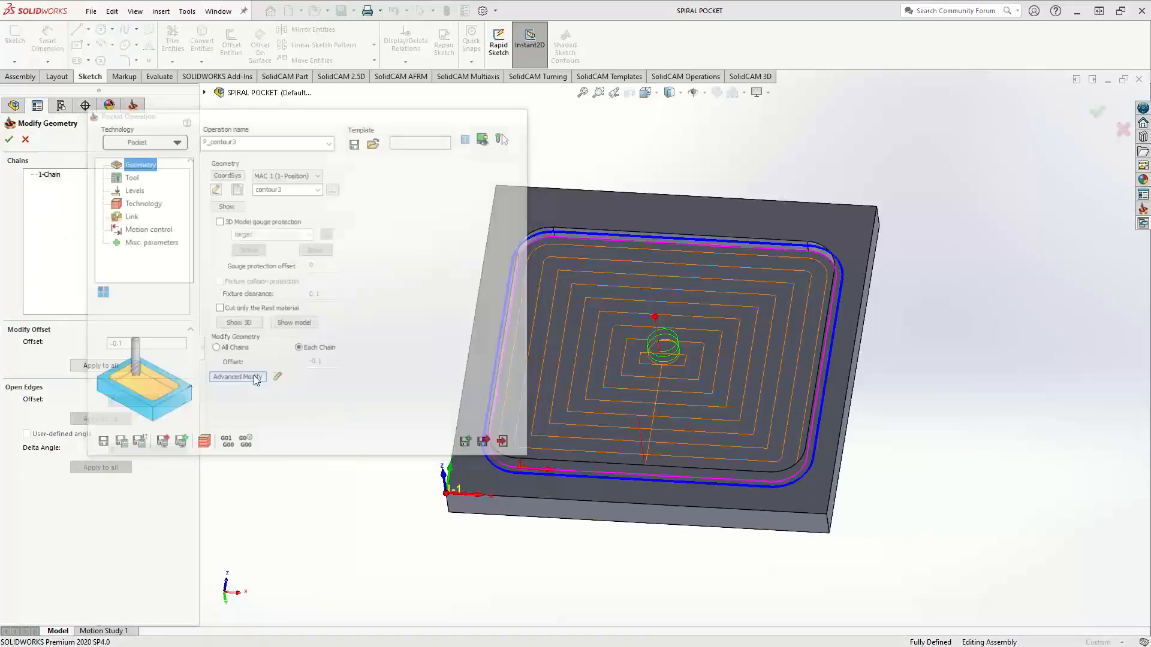
double_click(120, 343)
type("0")
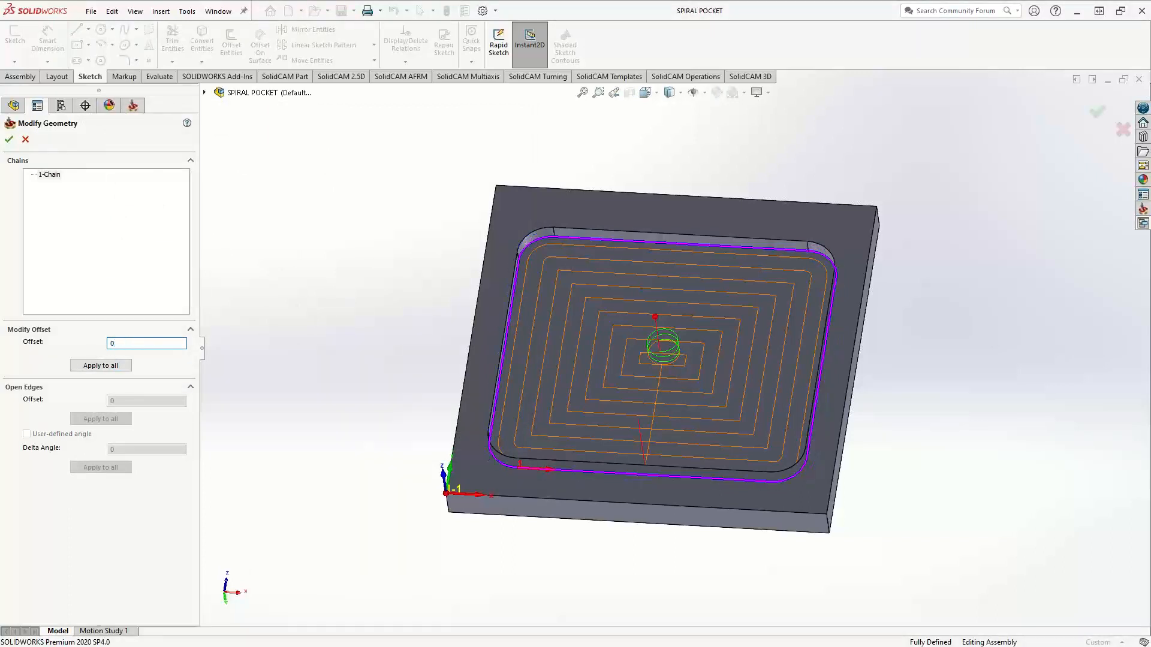
left_click(94, 367)
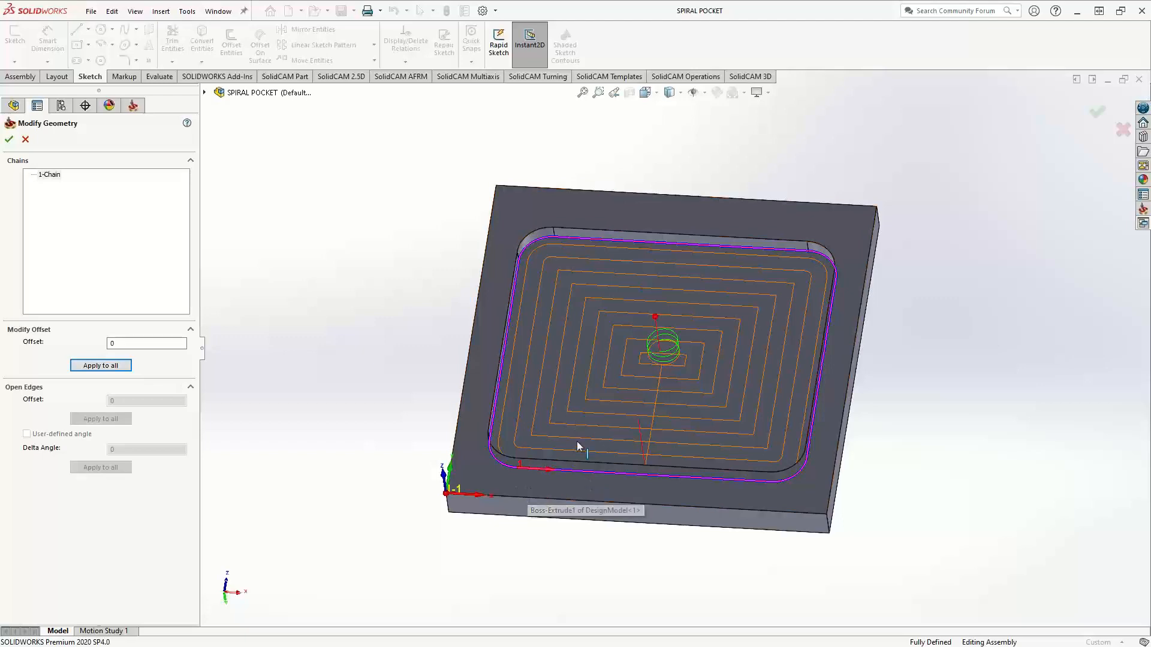
Step: Try pulling the pocket chain interactively to an offset of about 0.049, cancel the geometry modification, and return to All Chains
scroll(513, 492, "down", 3)
scroll(513, 493, "down", 3)
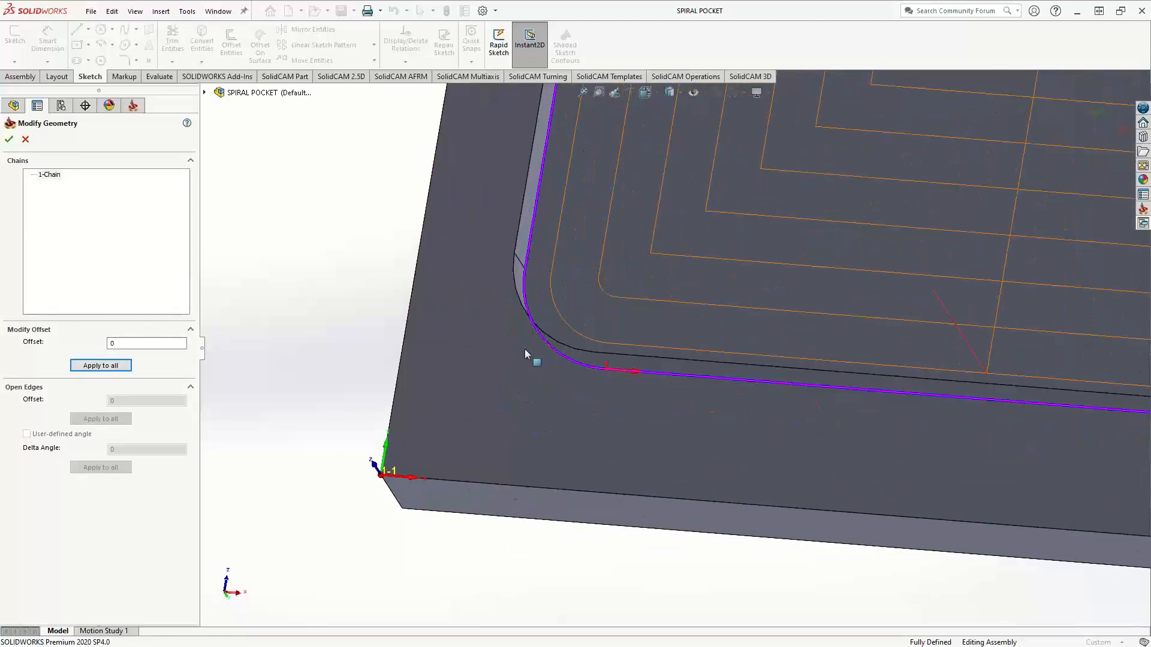
double_click(129, 344)
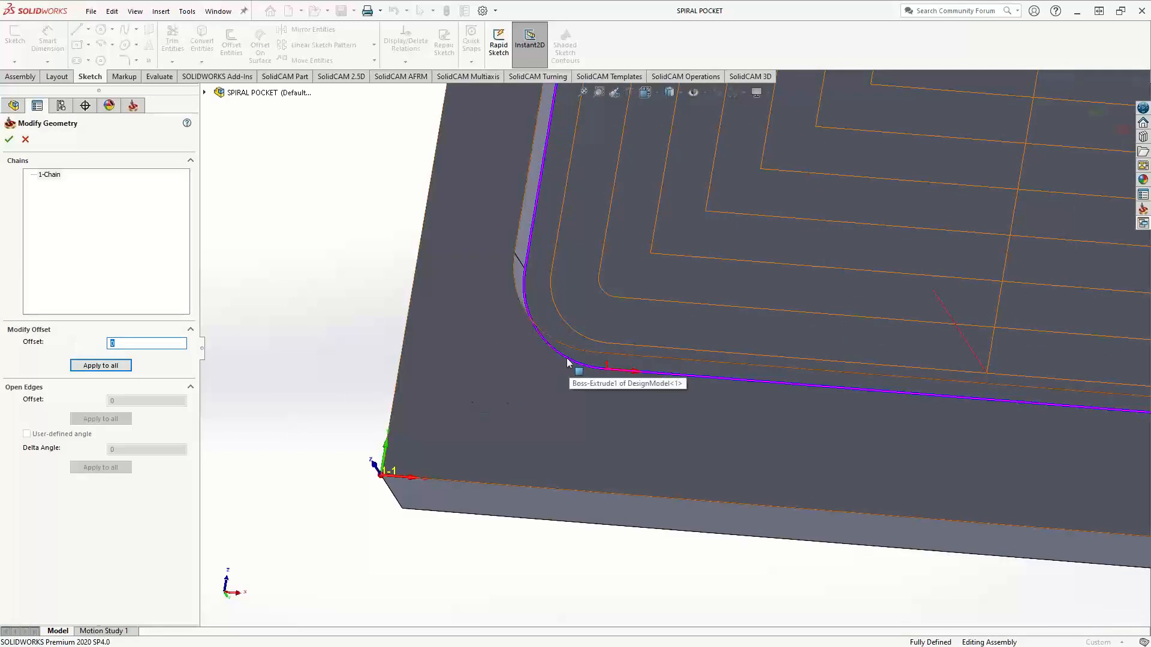
left_click_drag(570, 363, 576, 425)
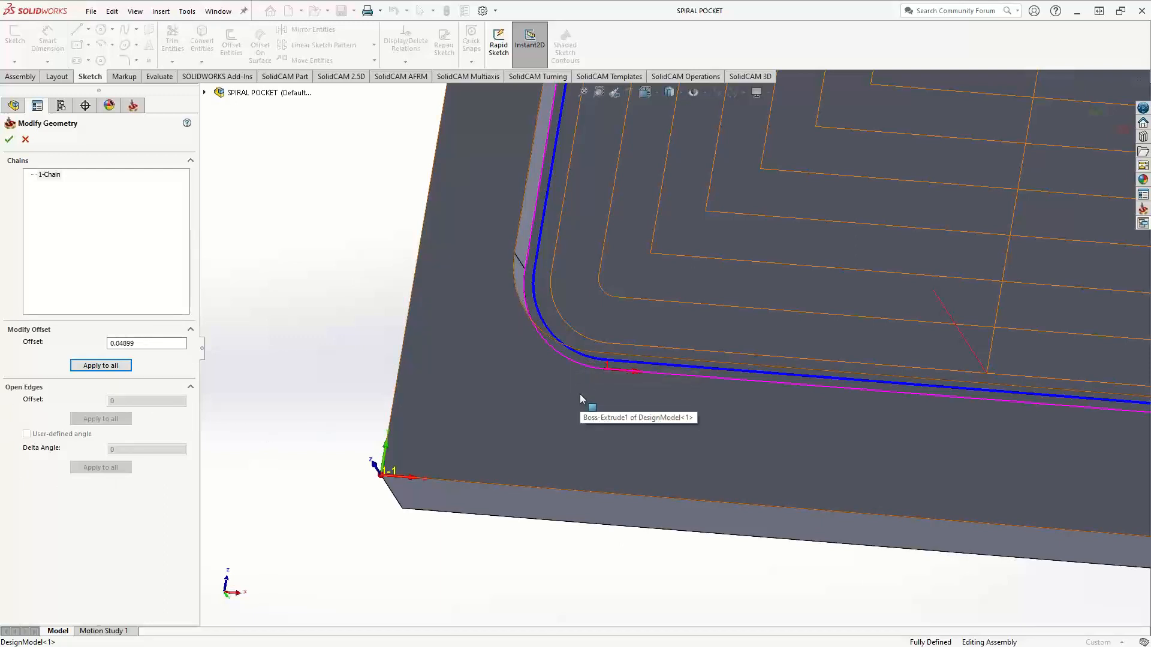
left_click(27, 142)
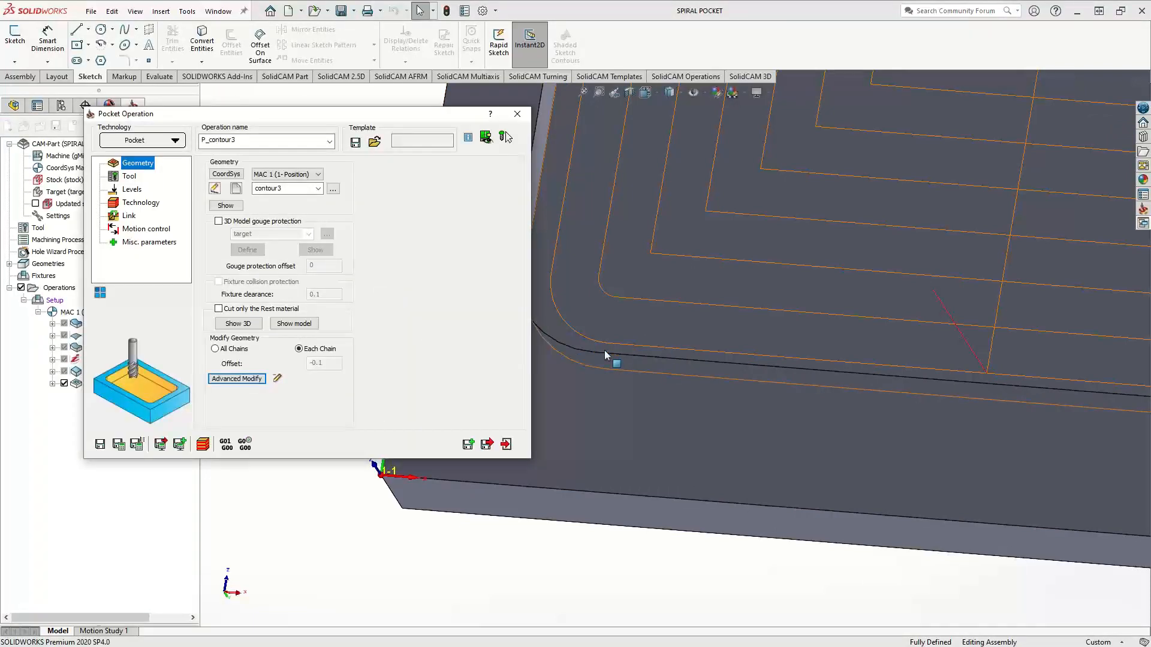
left_click(215, 348)
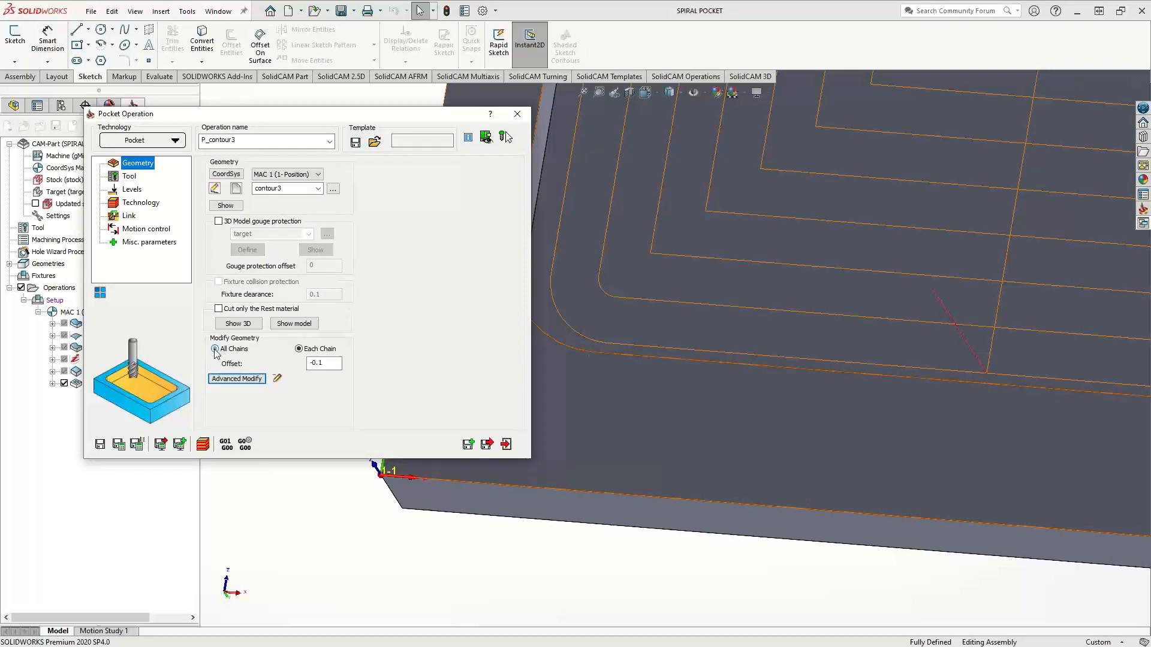
Step: Close the Pocket operation without saving its pending changes and hide the P_contour3 toolpath
left_click(136, 202)
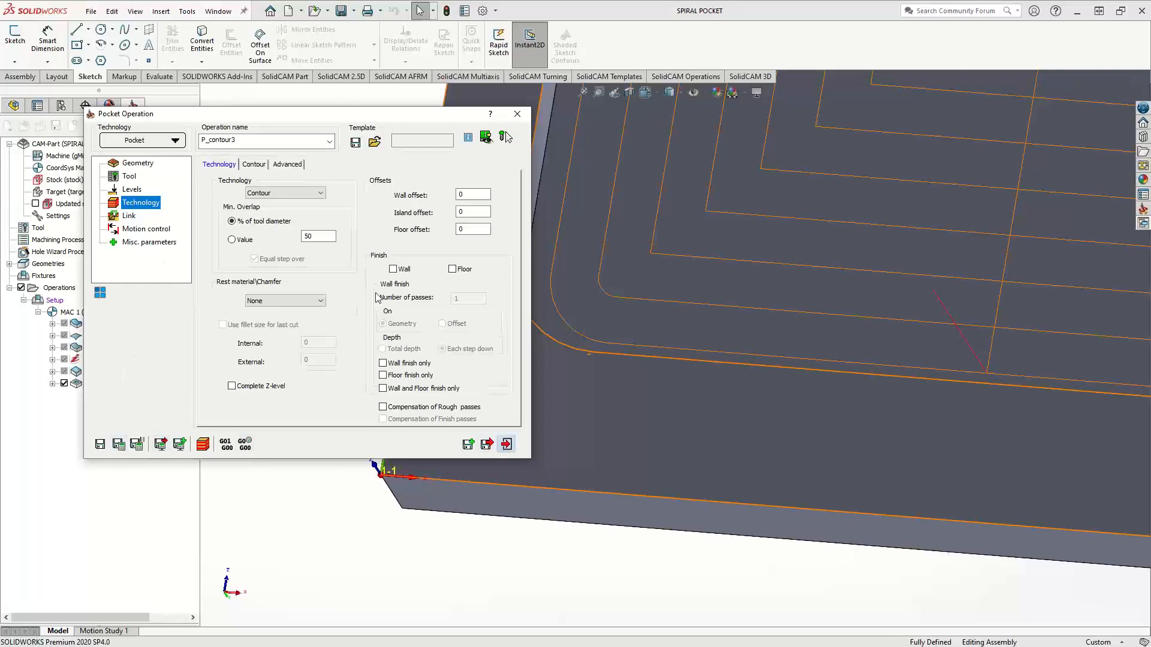
left_click(507, 444)
left_click(435, 295)
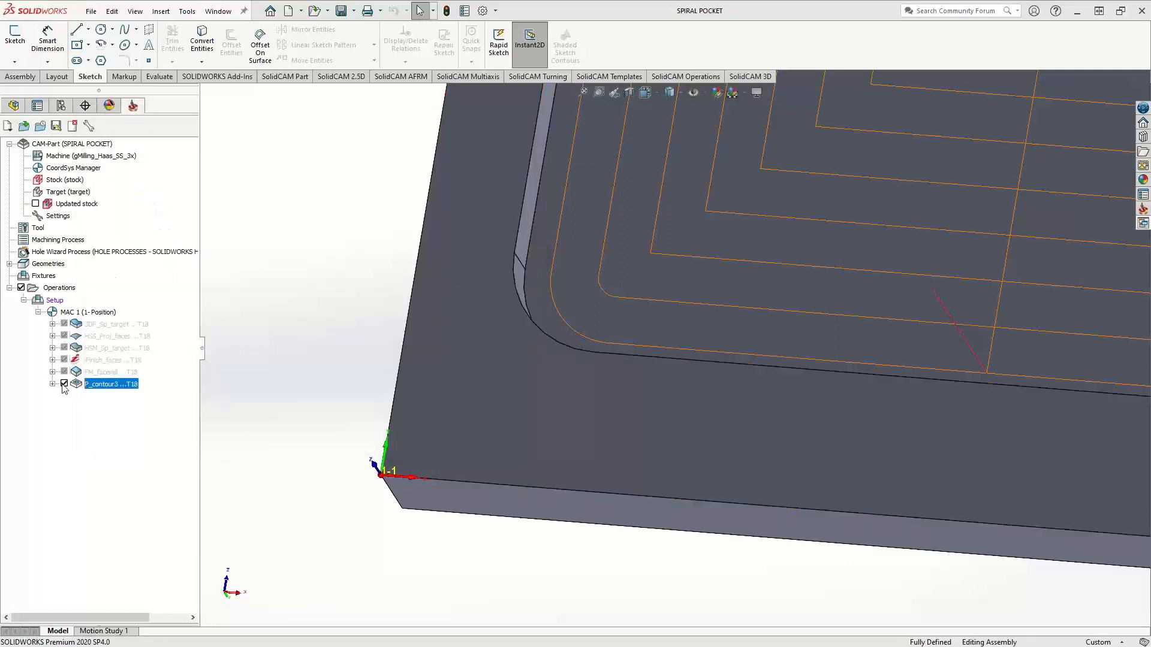
left_click(64, 385)
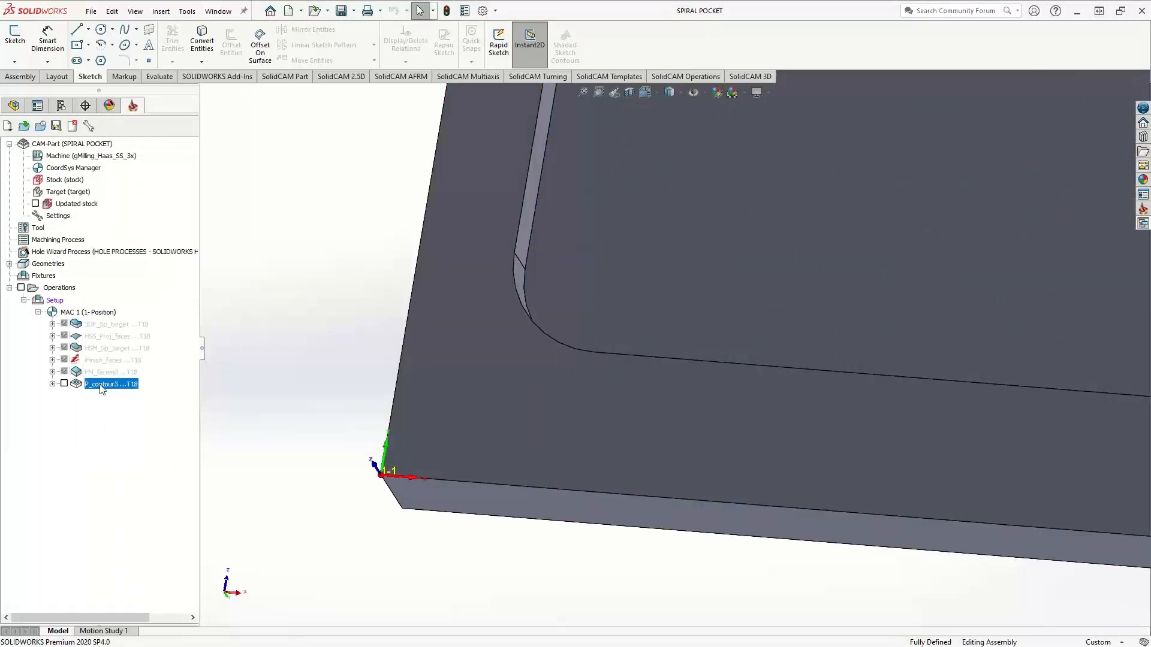
Step: Suppress the P_contour3 operation and unsuppress it again
right_click(102, 389)
mouse_move(118, 640)
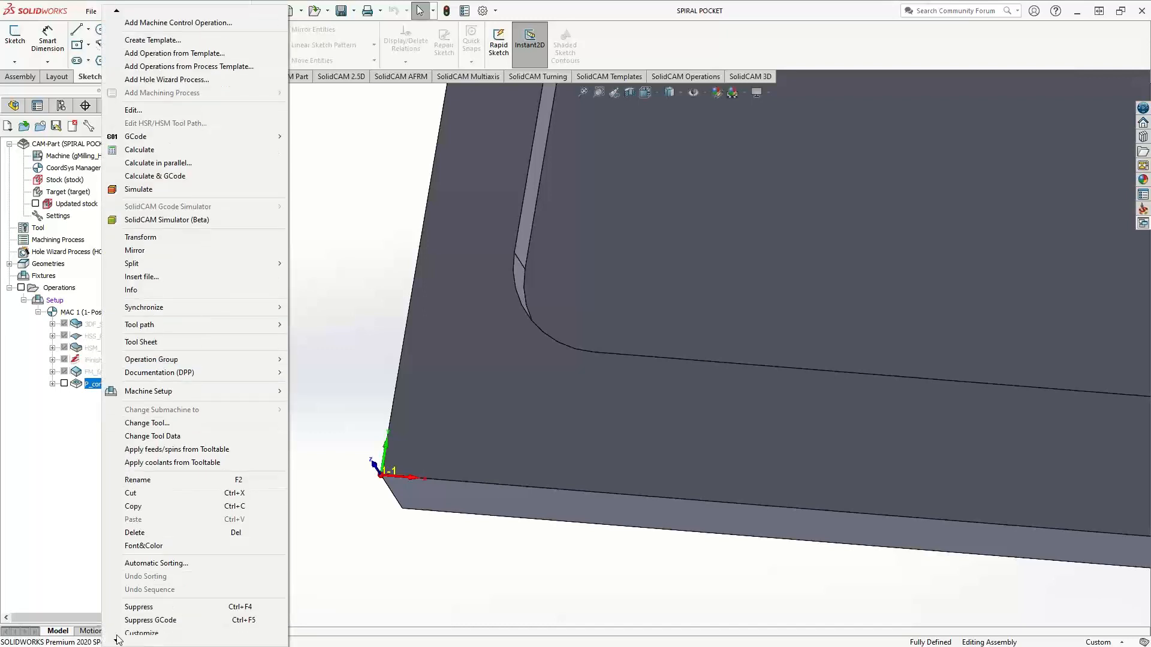
left_click(133, 592)
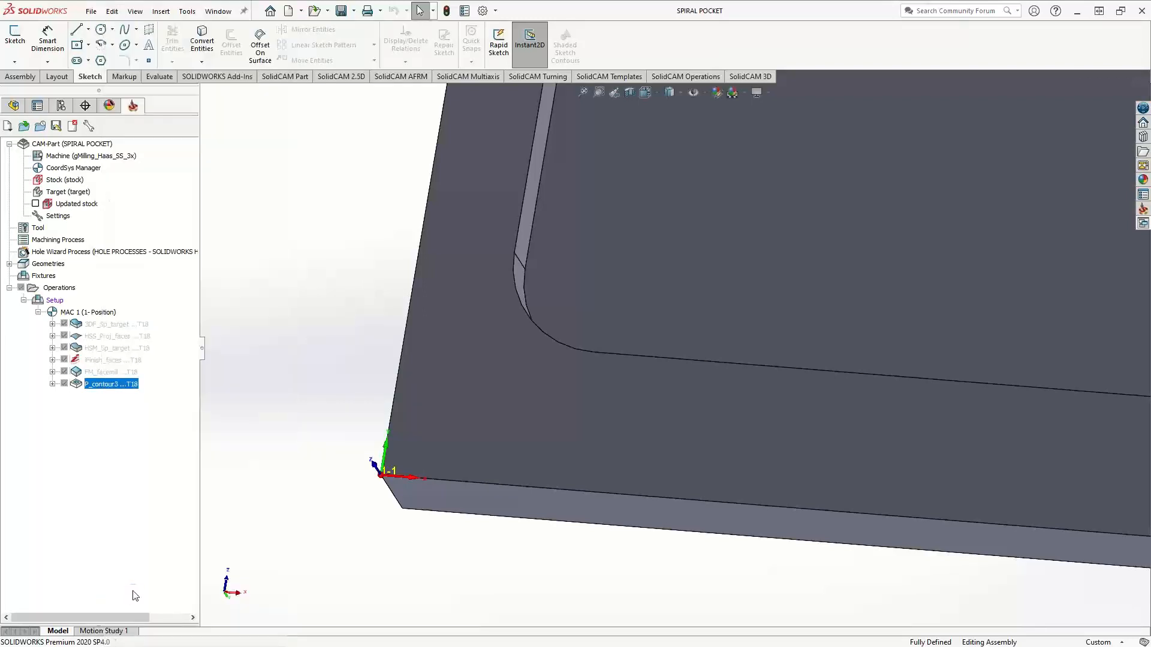
right_click(105, 390)
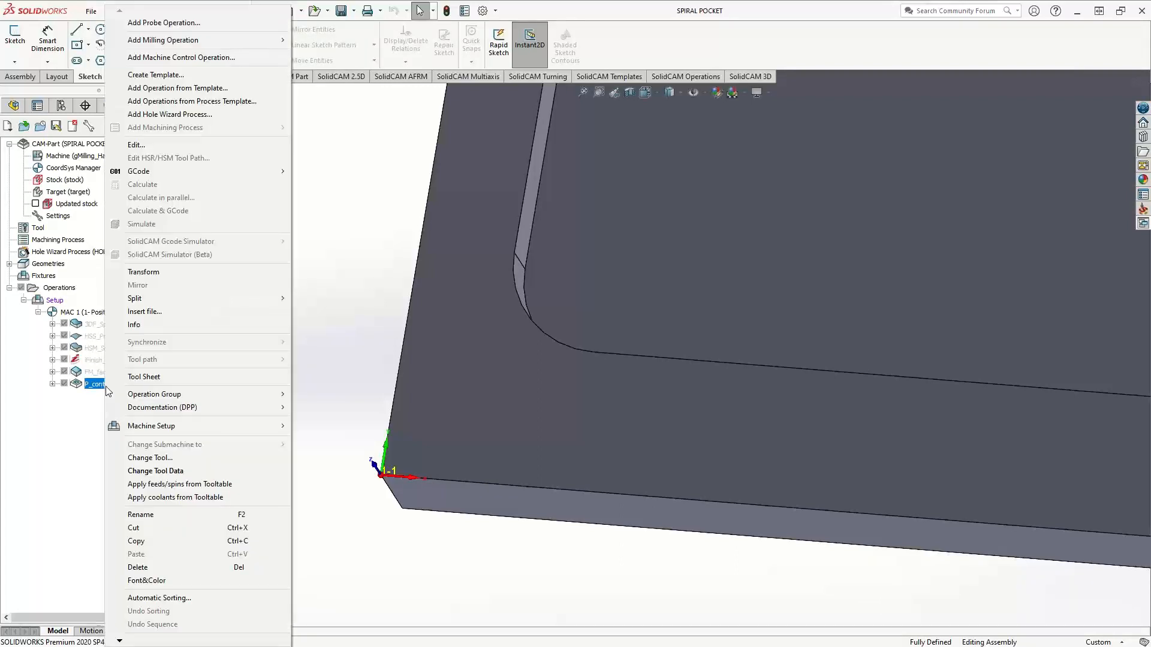
scroll(137, 619, "down", 2)
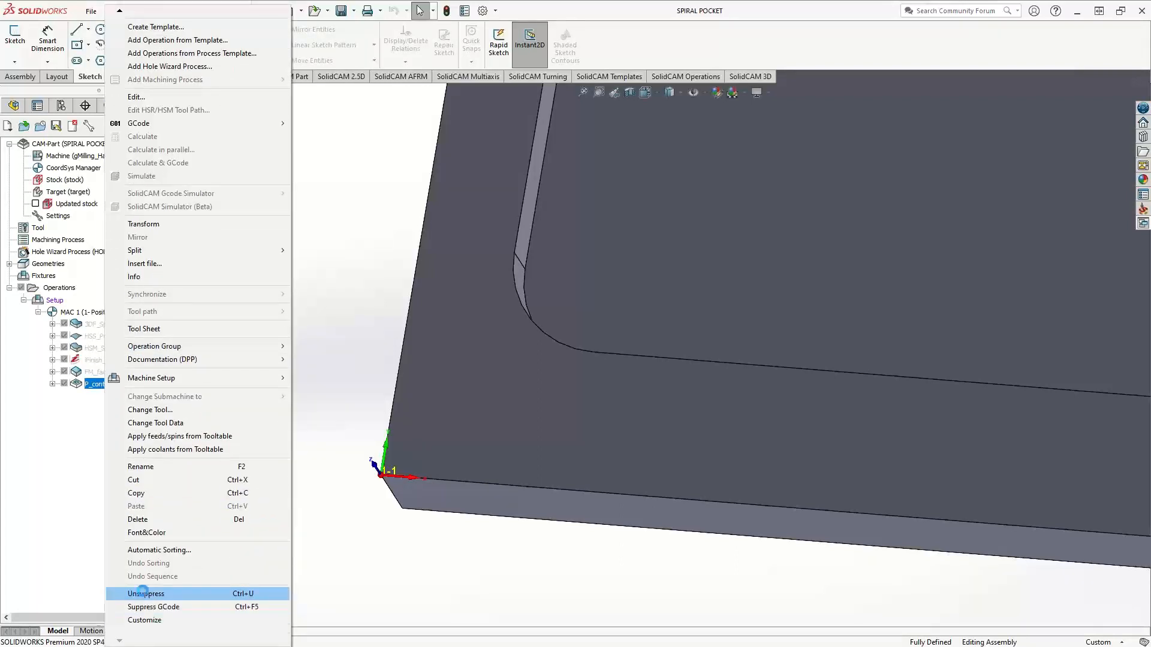
left_click(133, 594)
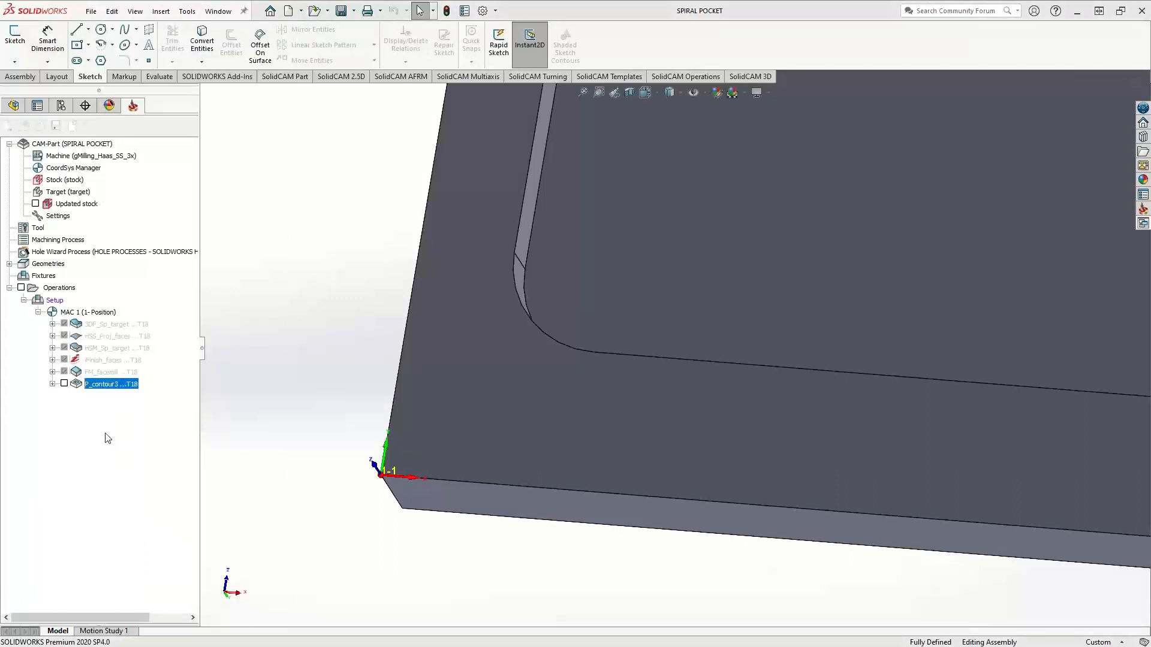
Step: Reopen P_contour3, set both its wall offset and its geometry offset to 0, and save the operation
double_click(103, 384)
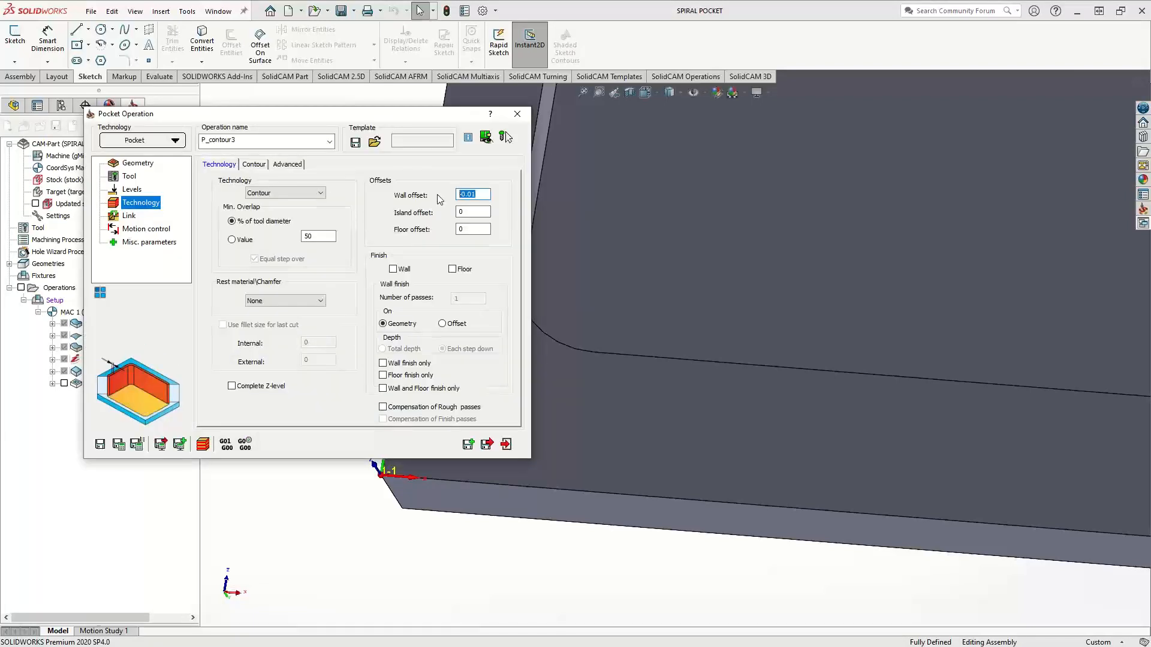
type("0")
left_click(142, 163)
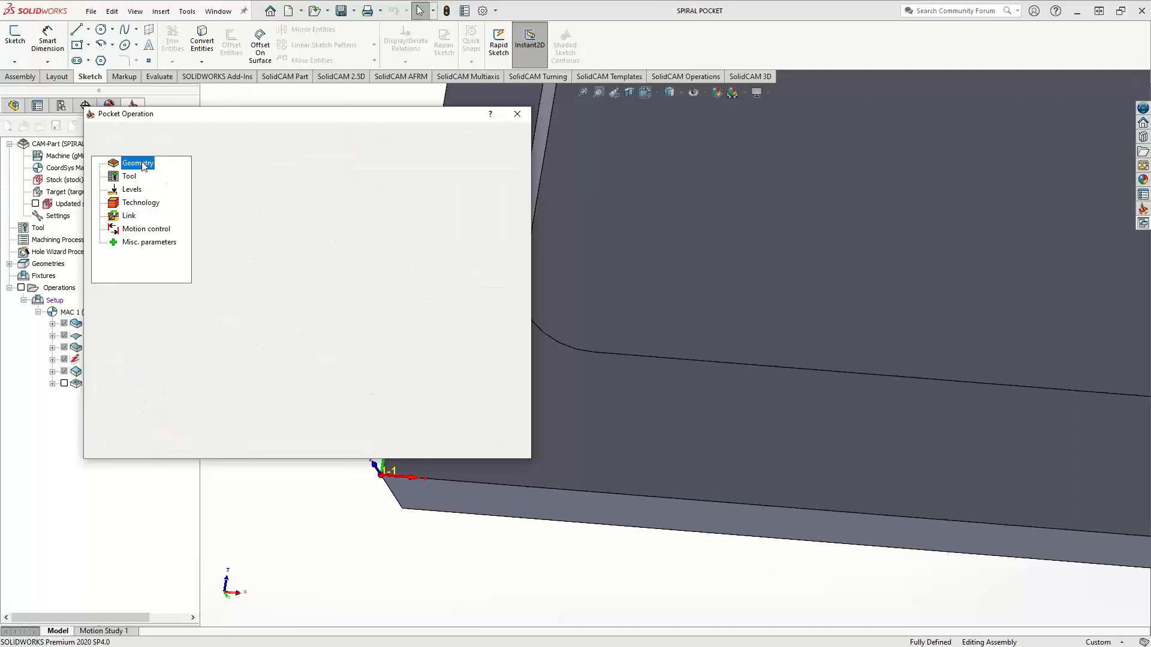
type("0")
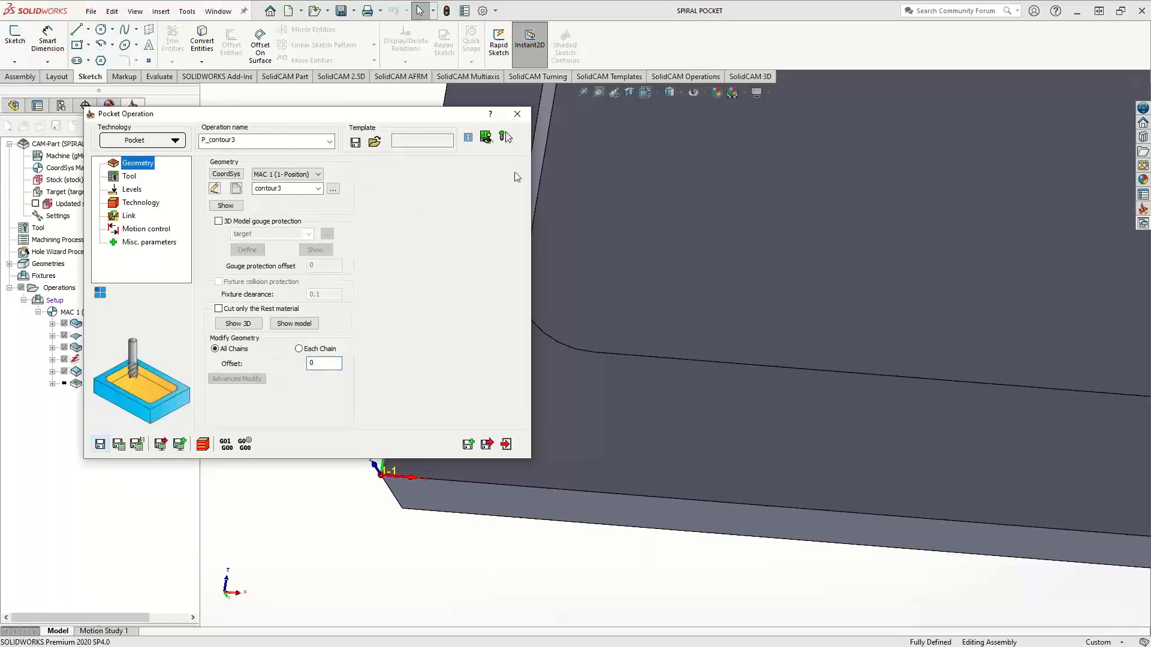
Step: Close the Pocket operation and add a Profile milling operation that uses the contour3 geometry
left_click(526, 118)
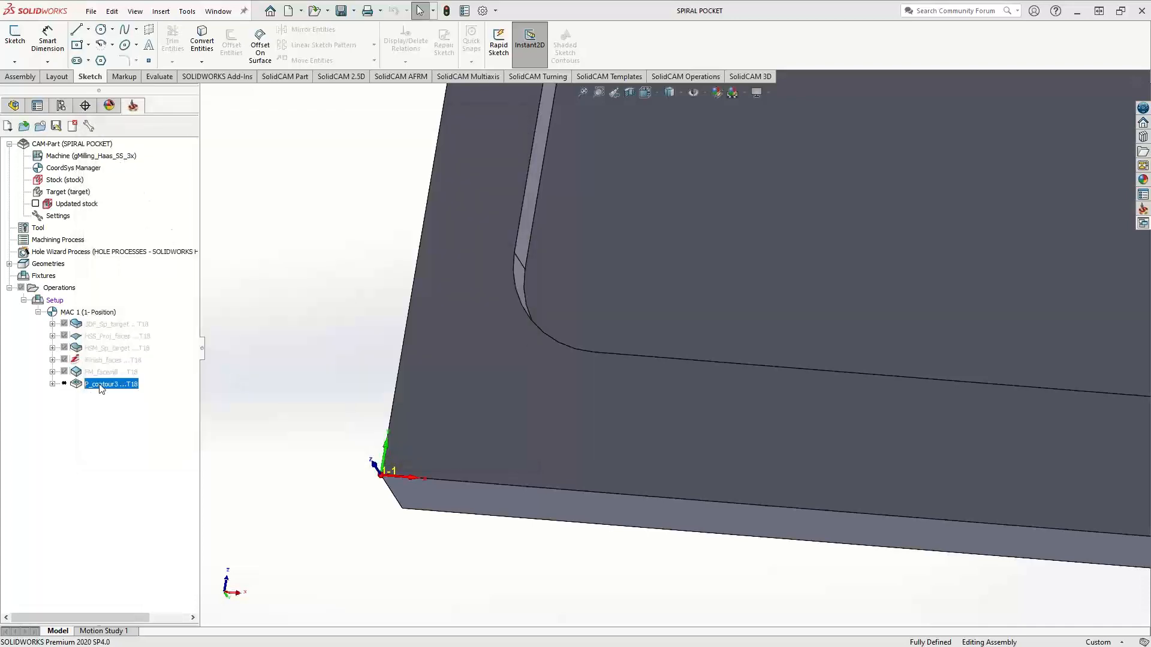
right_click(100, 389)
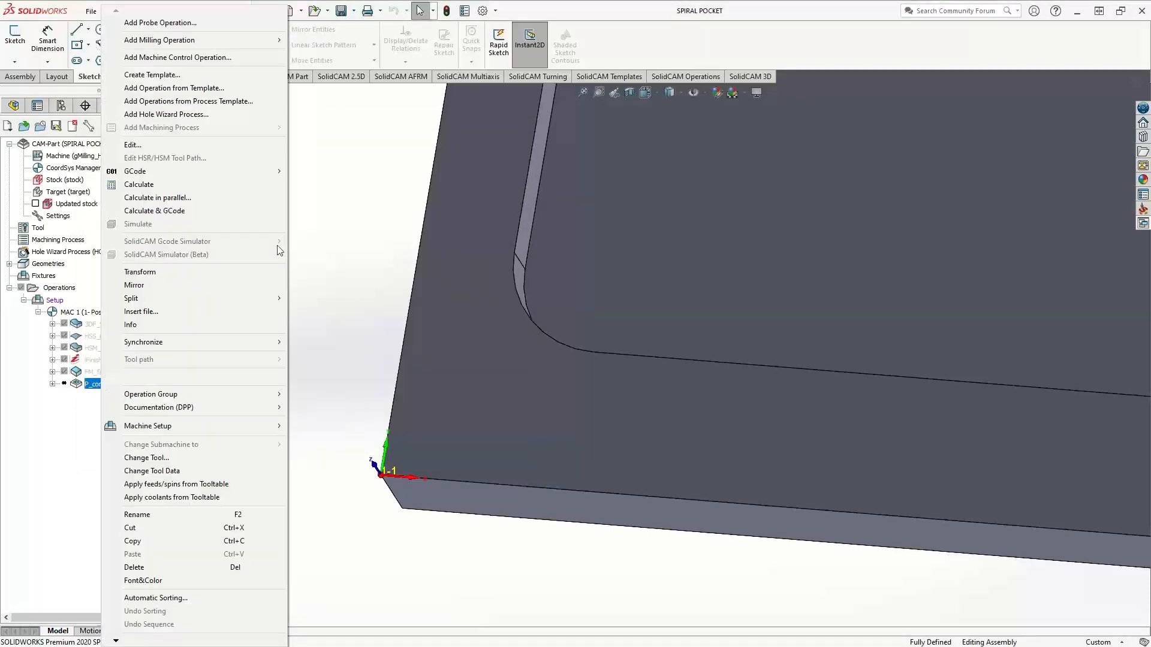
mouse_move(233, 41)
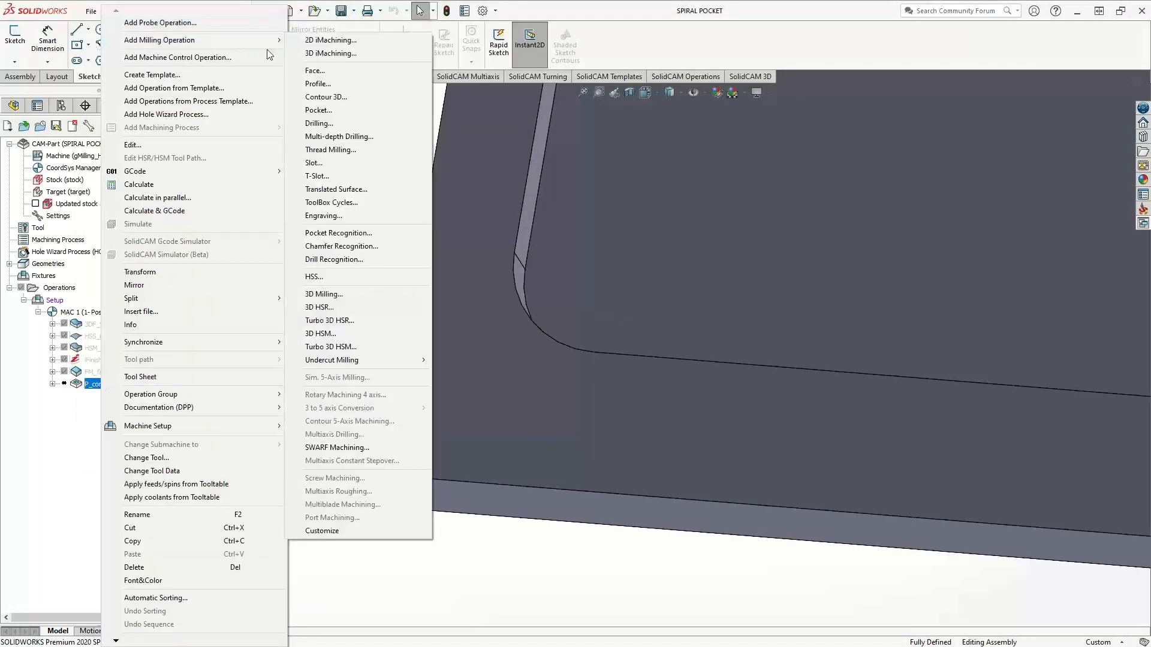
left_click(332, 80)
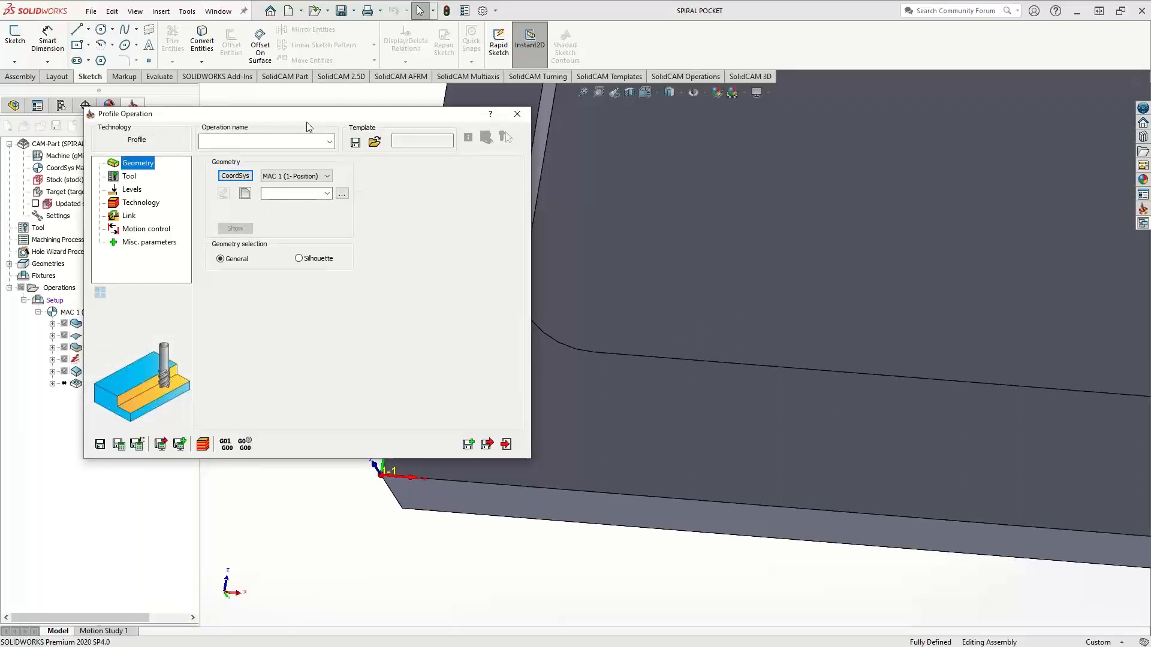
left_click(437, 218)
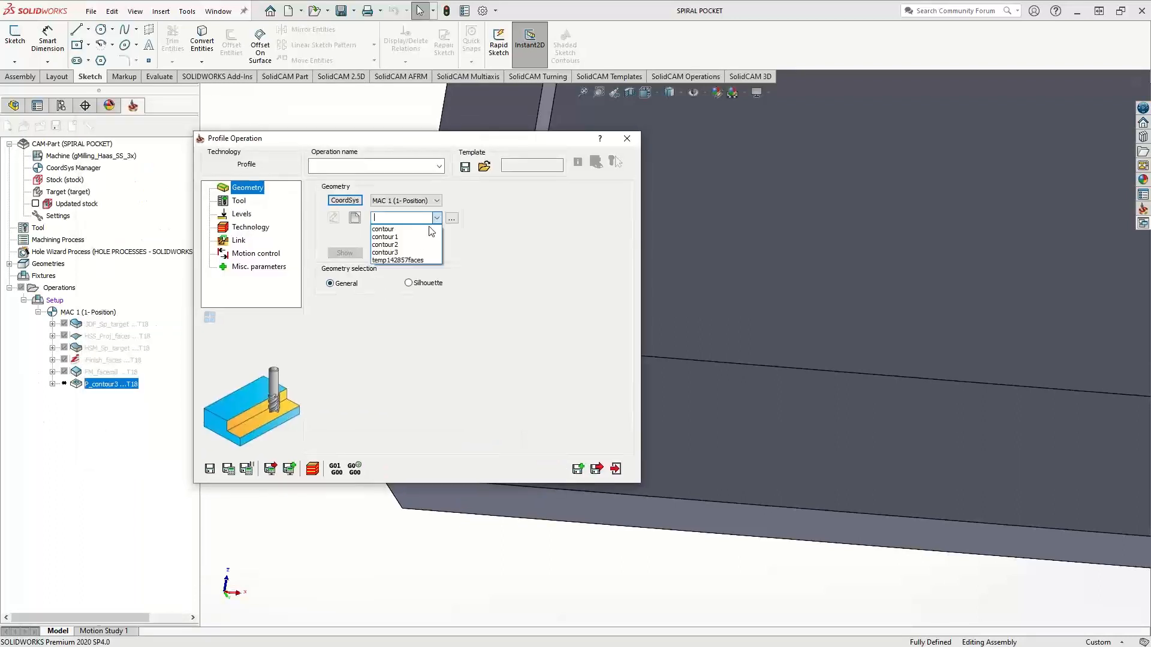
left_click(405, 253)
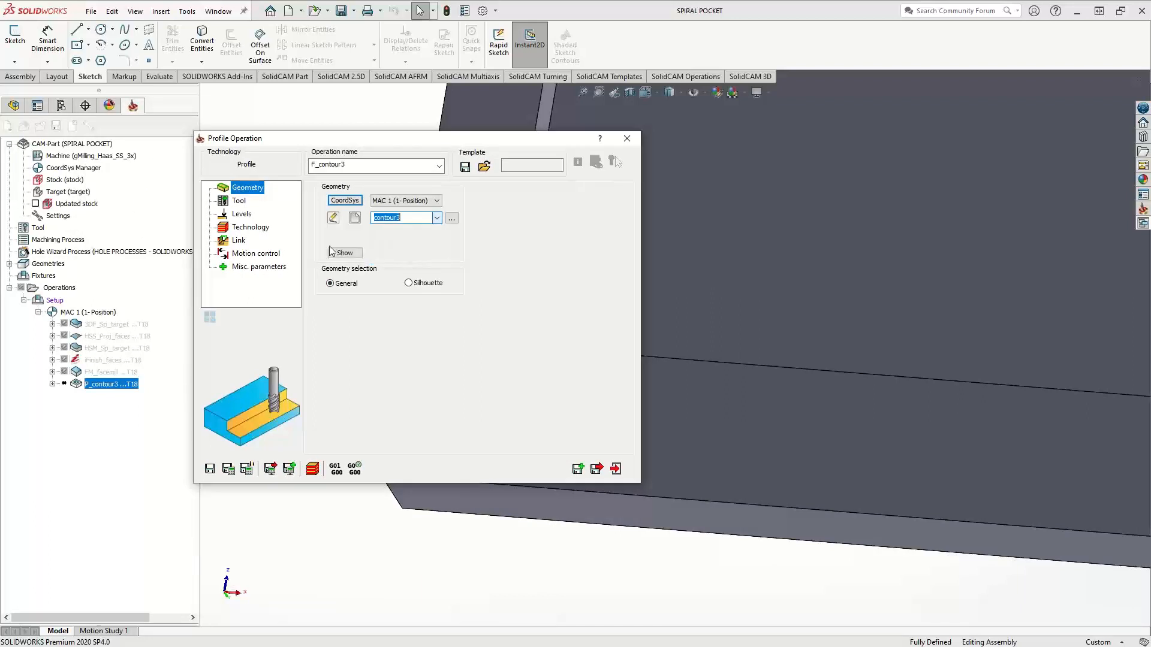
Step: Assign tool 18, the 0.5 inch four-flute end mill, to the Profile operation and pick the pocket floor as its depth
left_click(239, 201)
left_click(383, 372)
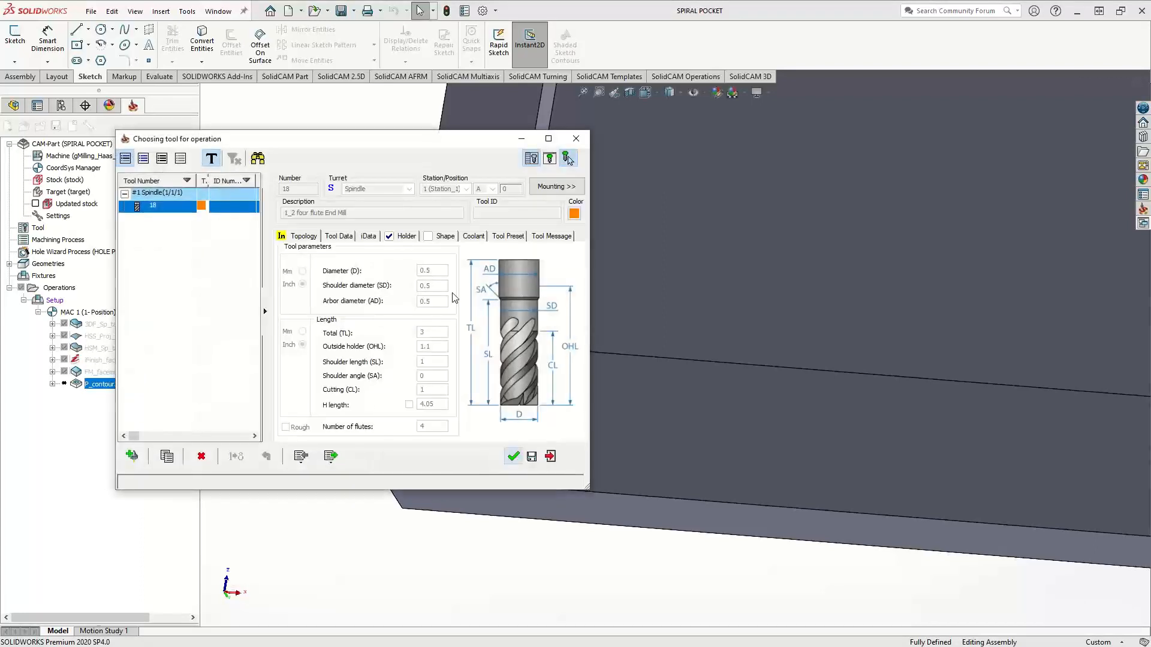
left_click(448, 292)
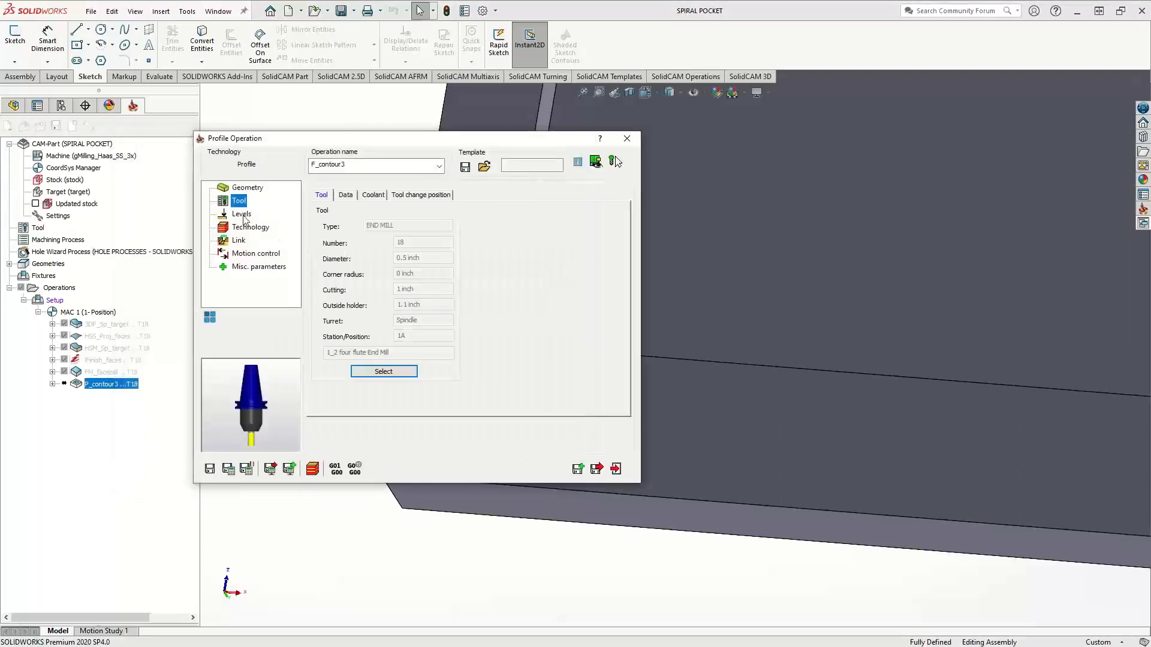
left_click(242, 215)
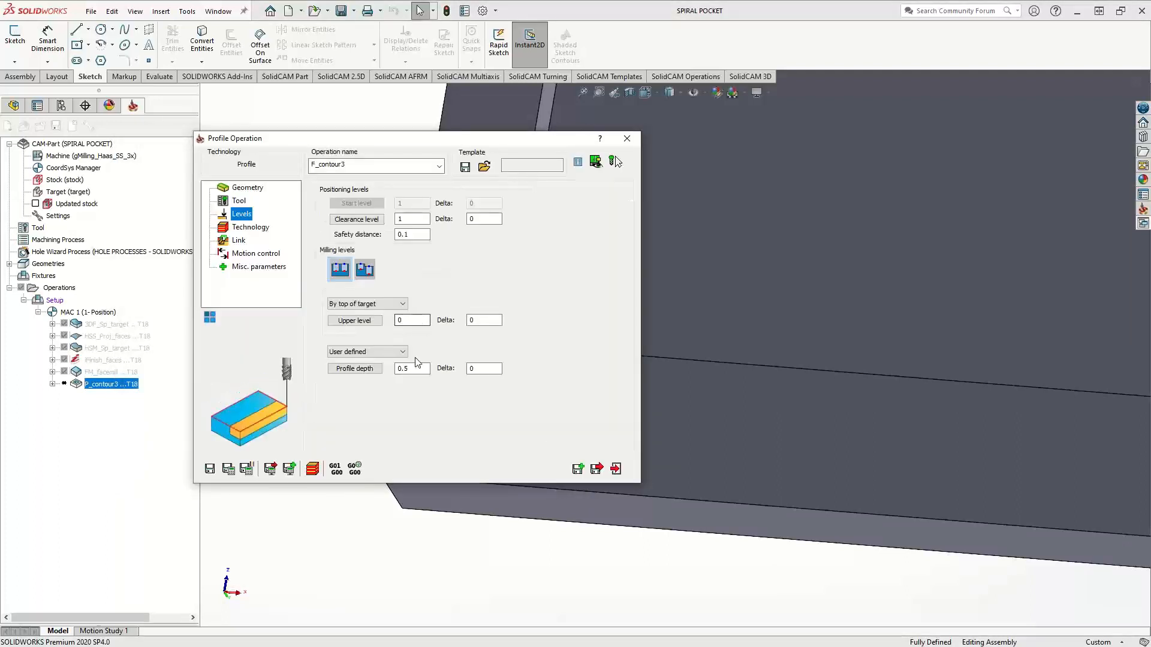
left_click(795, 269)
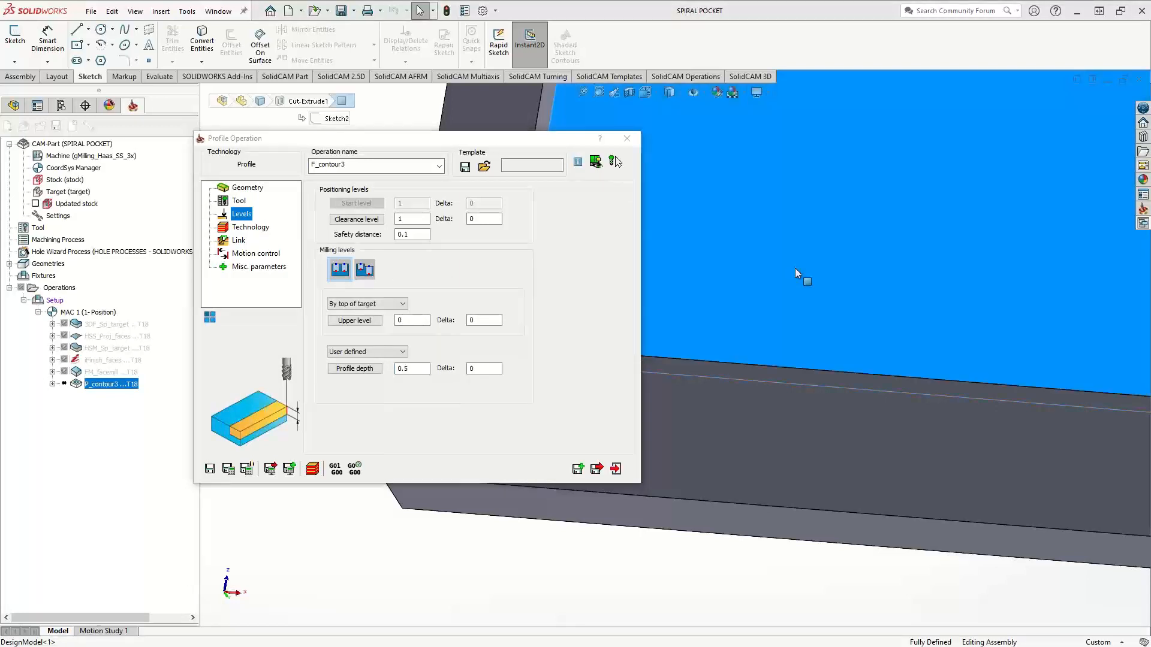
Step: Try to edit the contour3 geometry from the Profile operation, display its chain on the model, and close the display
left_click(256, 231)
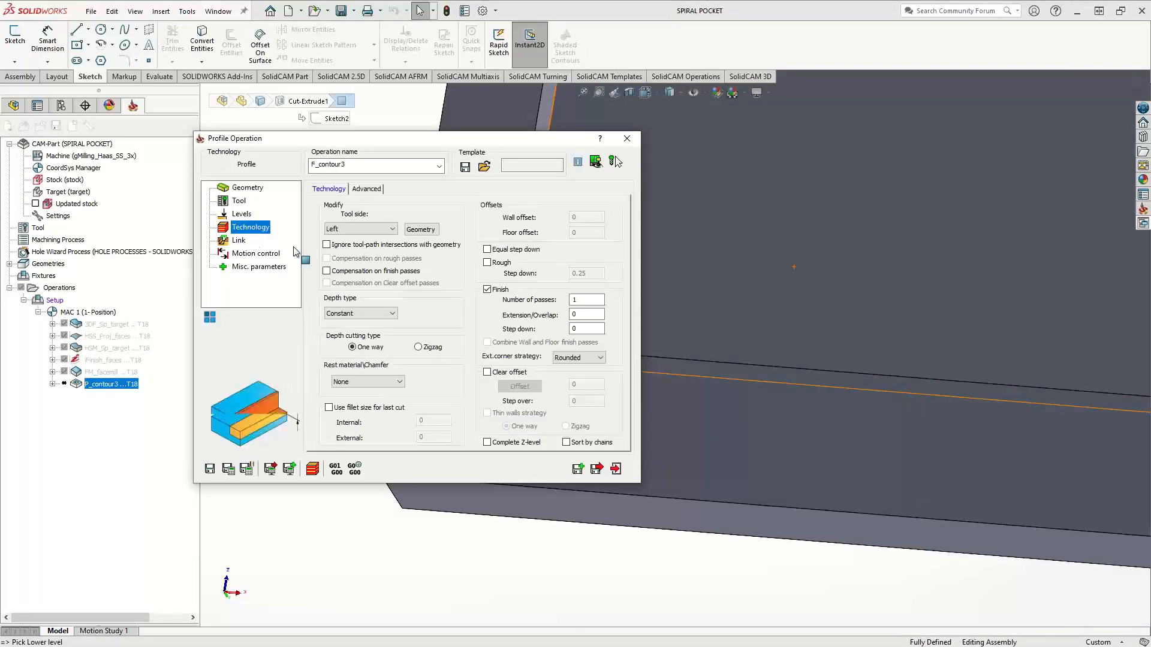
scroll(821, 281, "up", 5)
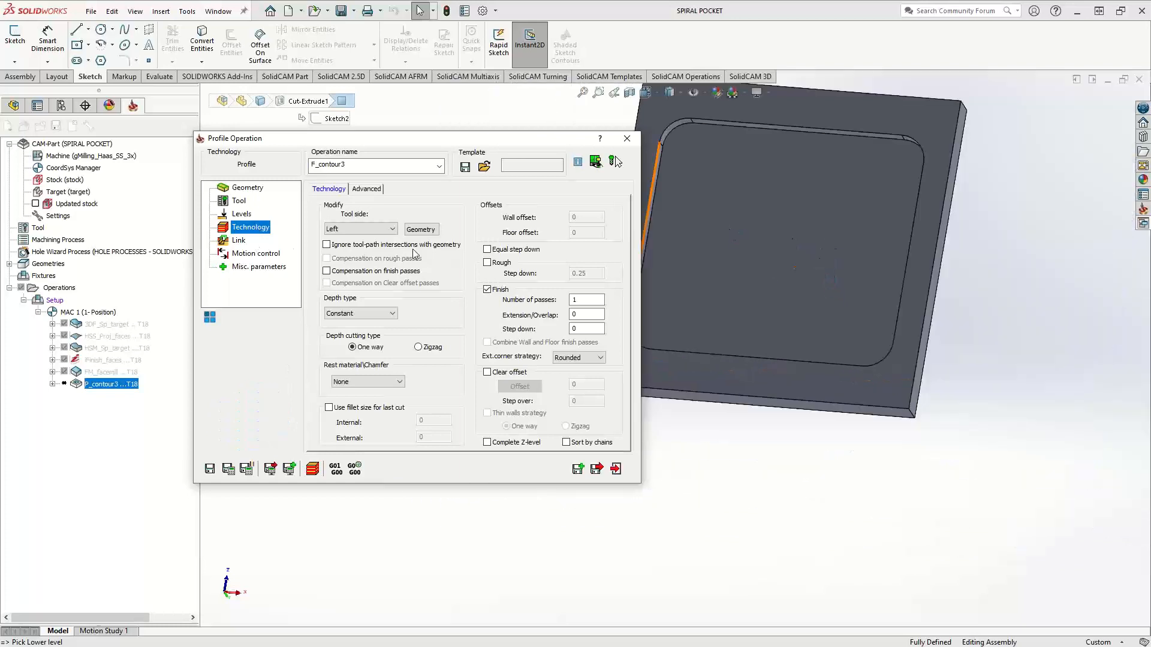
left_click(248, 188)
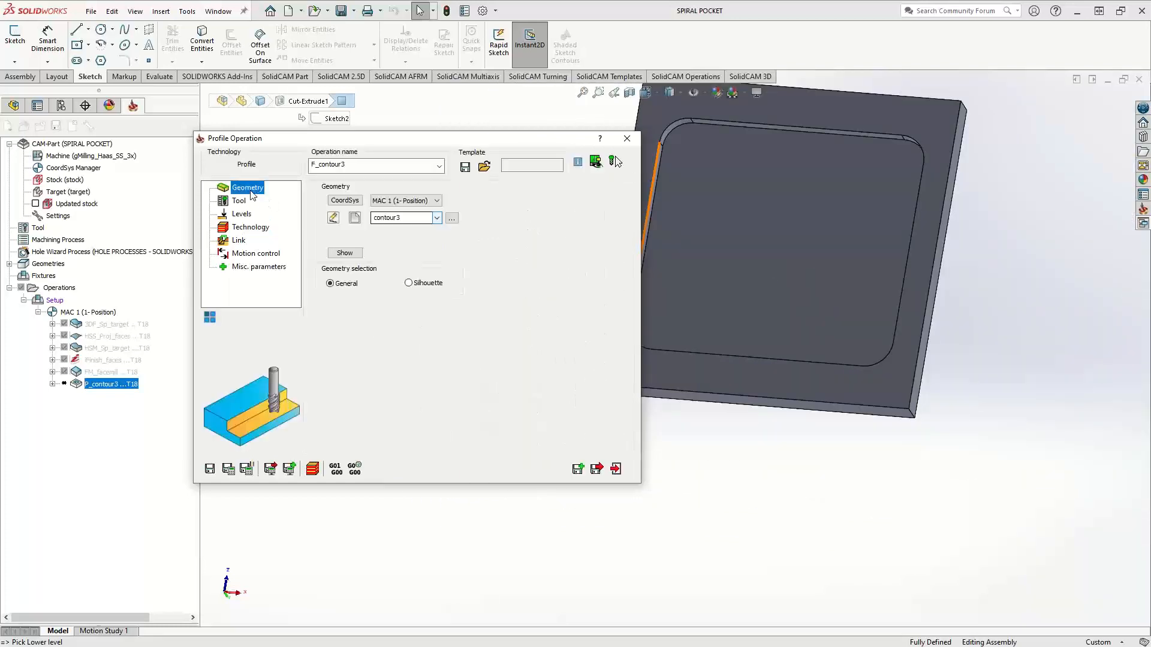
left_click(333, 219)
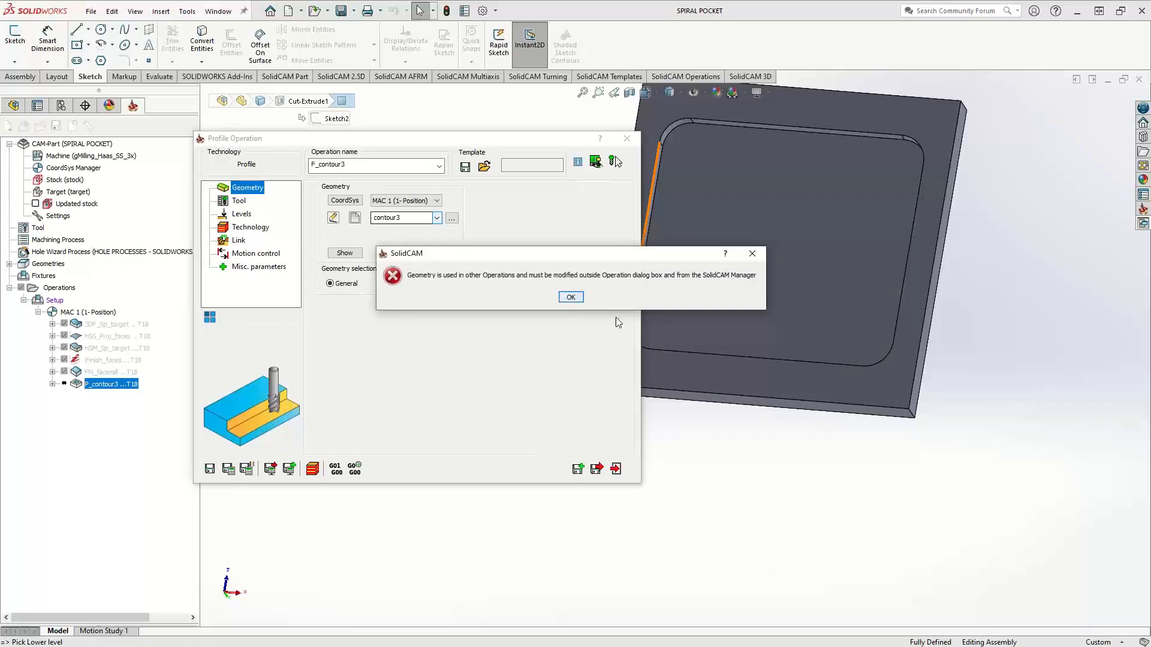
left_click(570, 298)
left_click(333, 255)
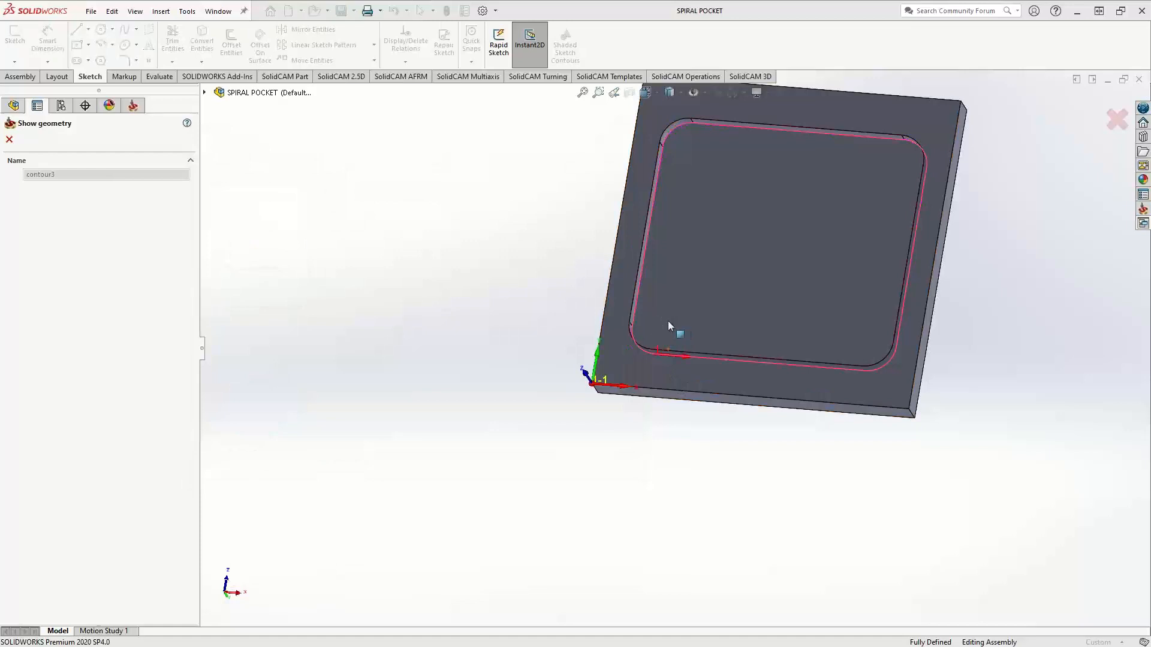
left_click(9, 139)
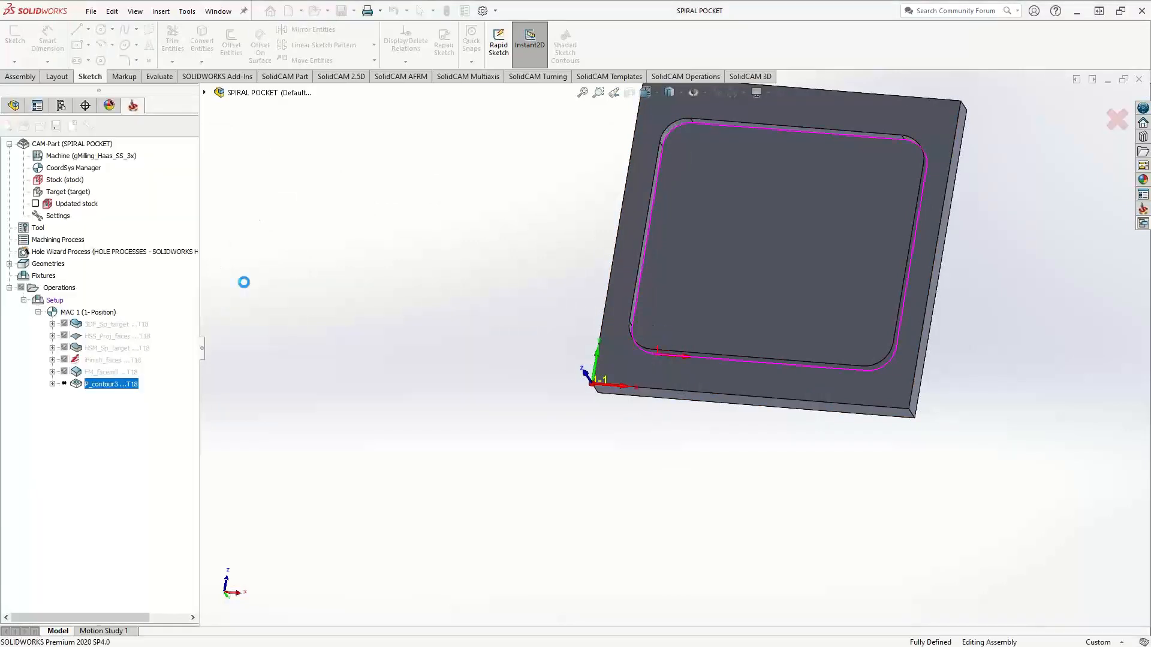
Step: Try enabling rough passes in the Profile operation's technology settings and turn them off again
left_click(246, 227)
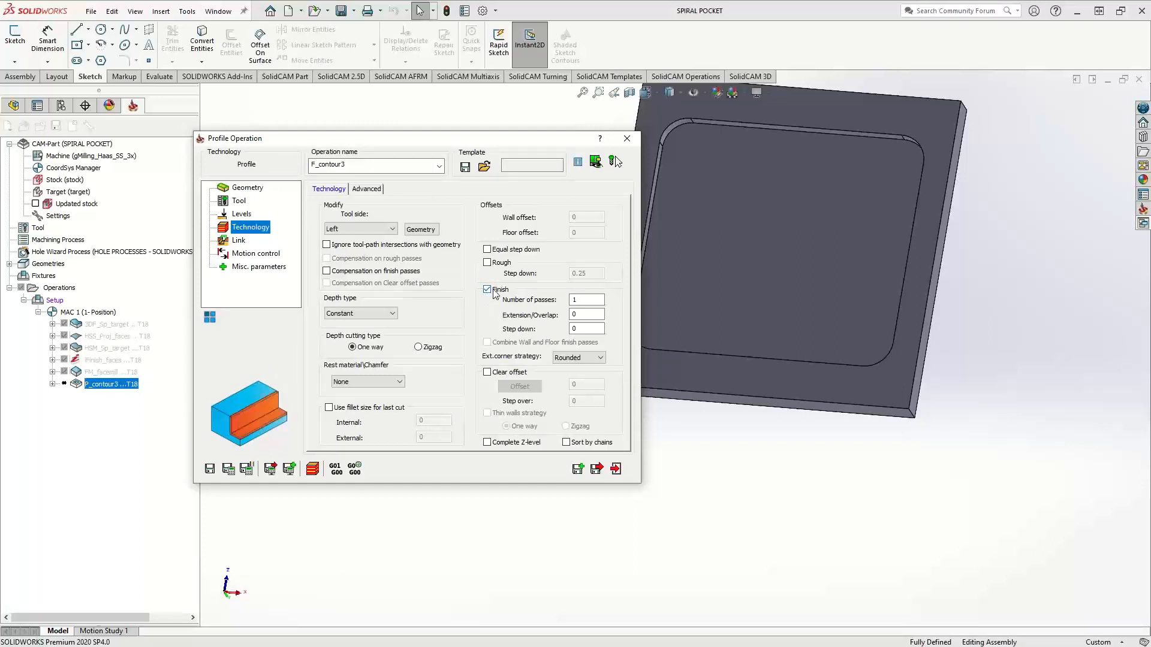
left_click(487, 263)
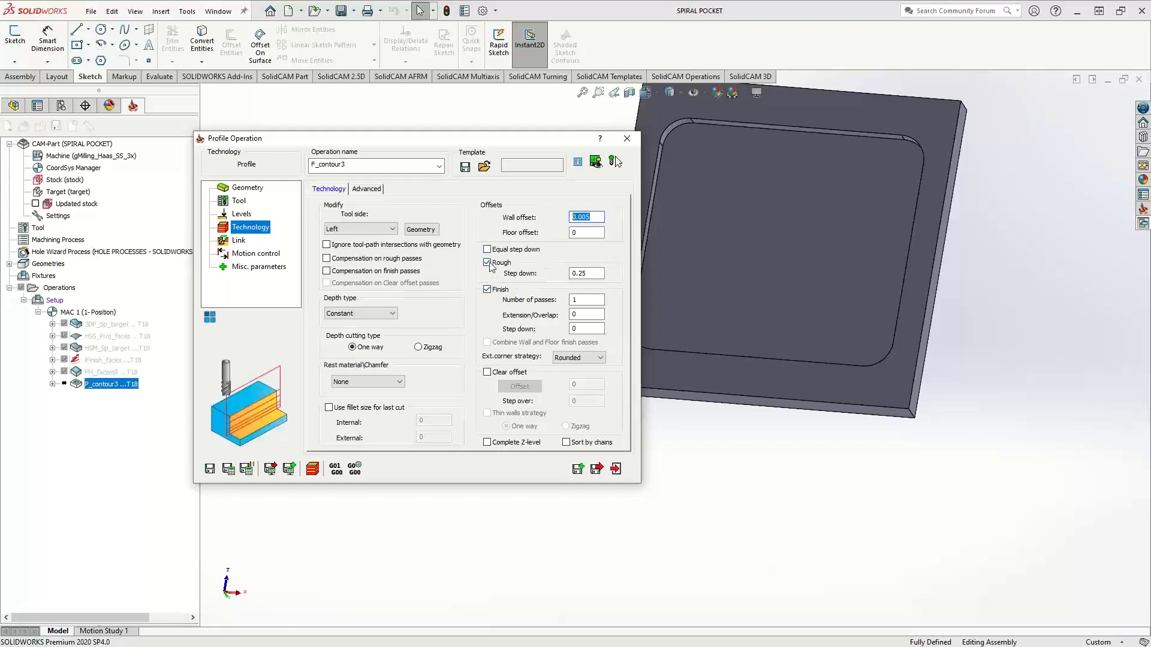
left_click(487, 263)
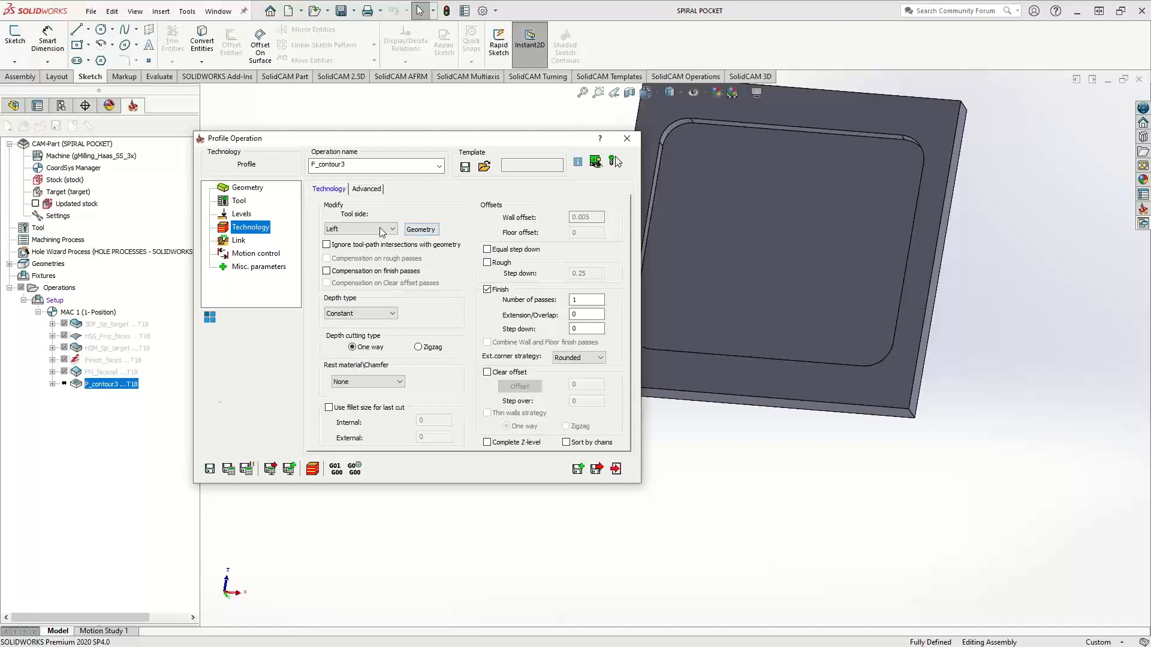
Step: Offset the profile chain by -0.1 with the tool side Left, save and calculate the Profile operation, and close it
left_click(414, 231)
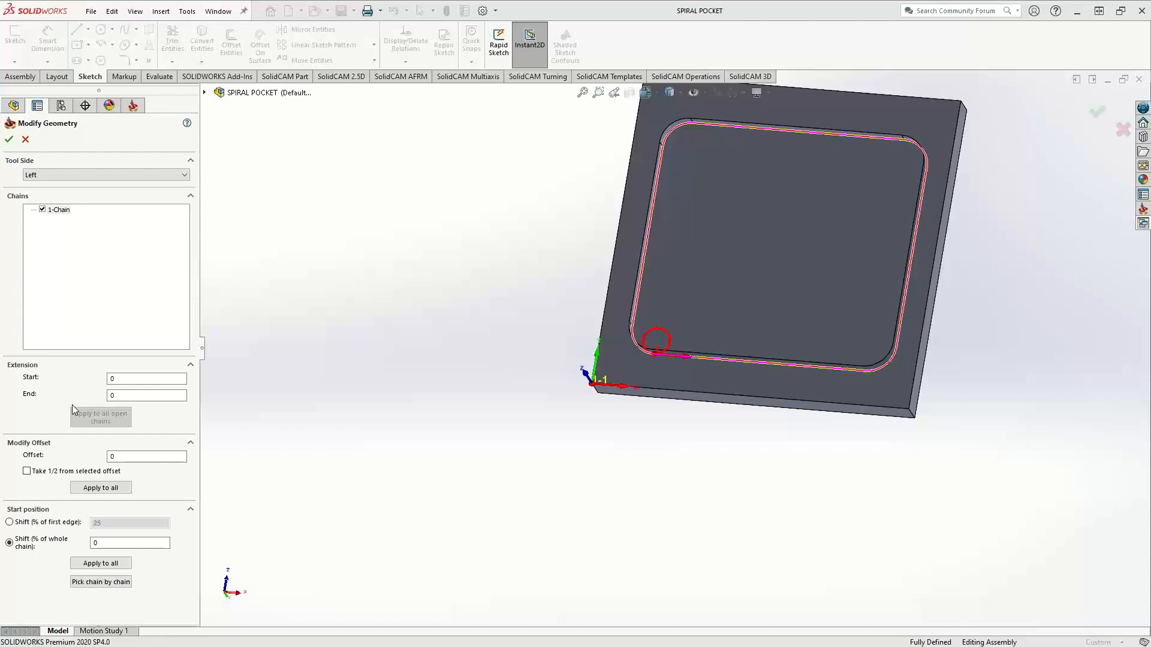
left_click(109, 458)
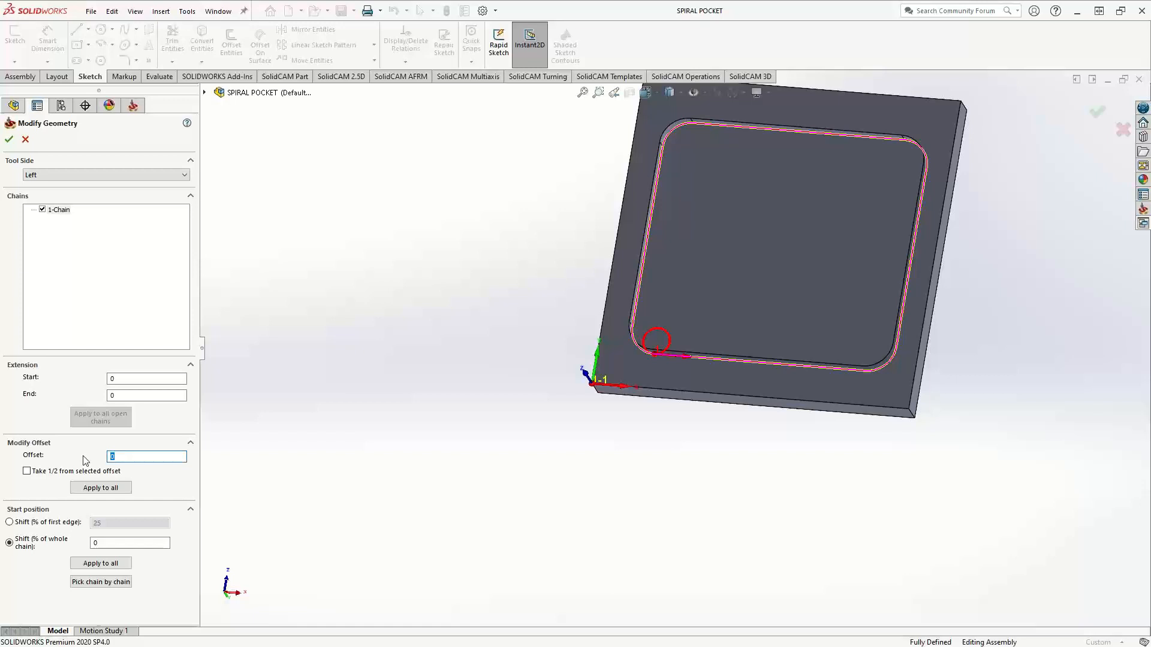
type("-.1")
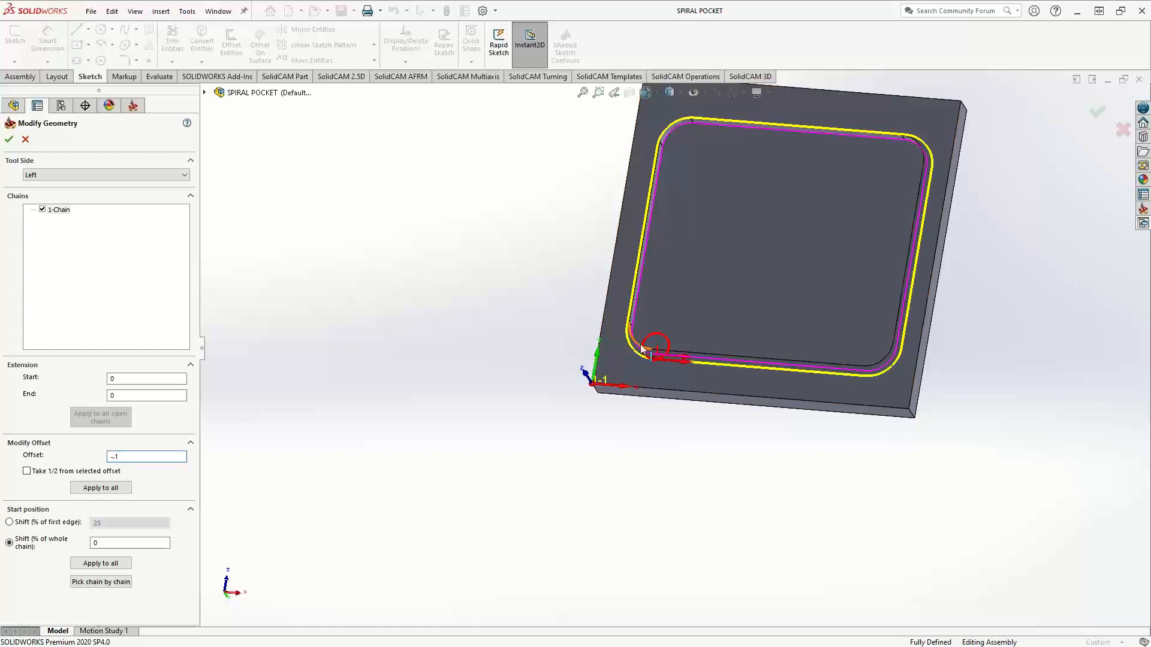
scroll(642, 376, "down", 3)
right_click(642, 376)
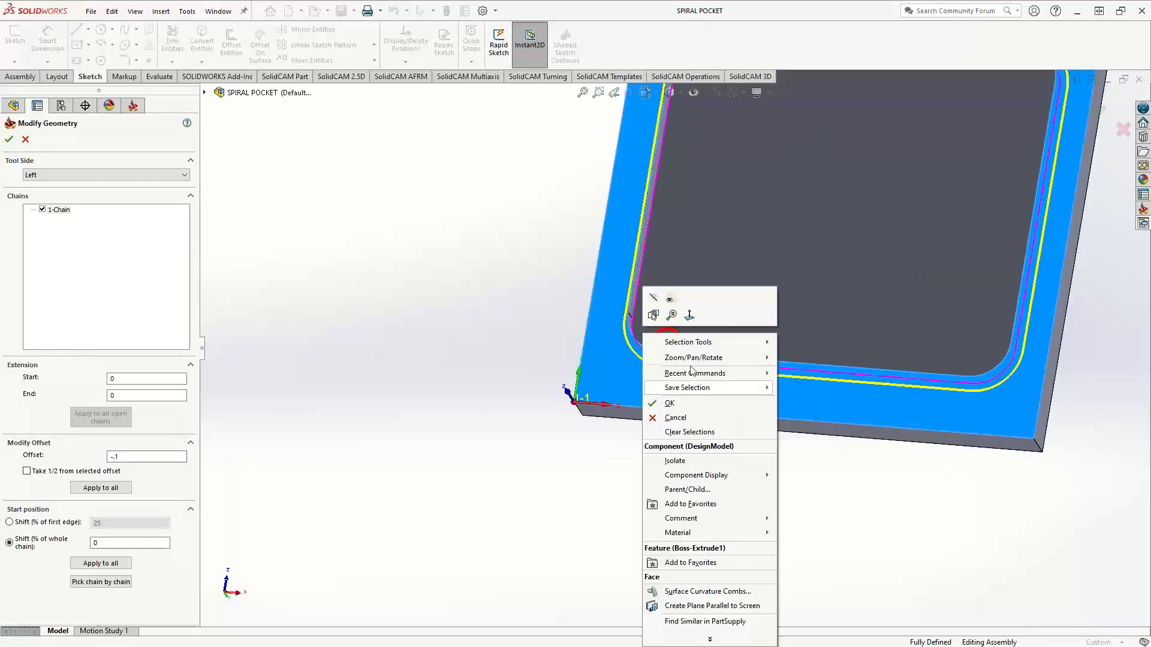
left_click(689, 316)
scroll(537, 524, "down", 1)
scroll(540, 495, "down", 2)
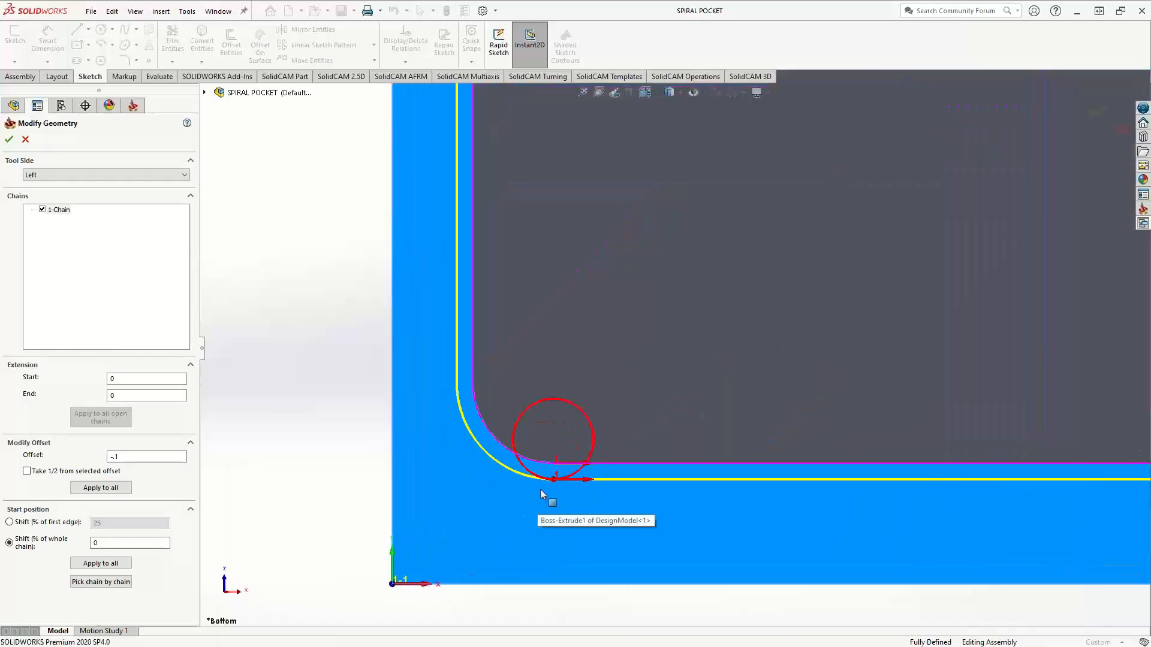
scroll(553, 482, "down", 2)
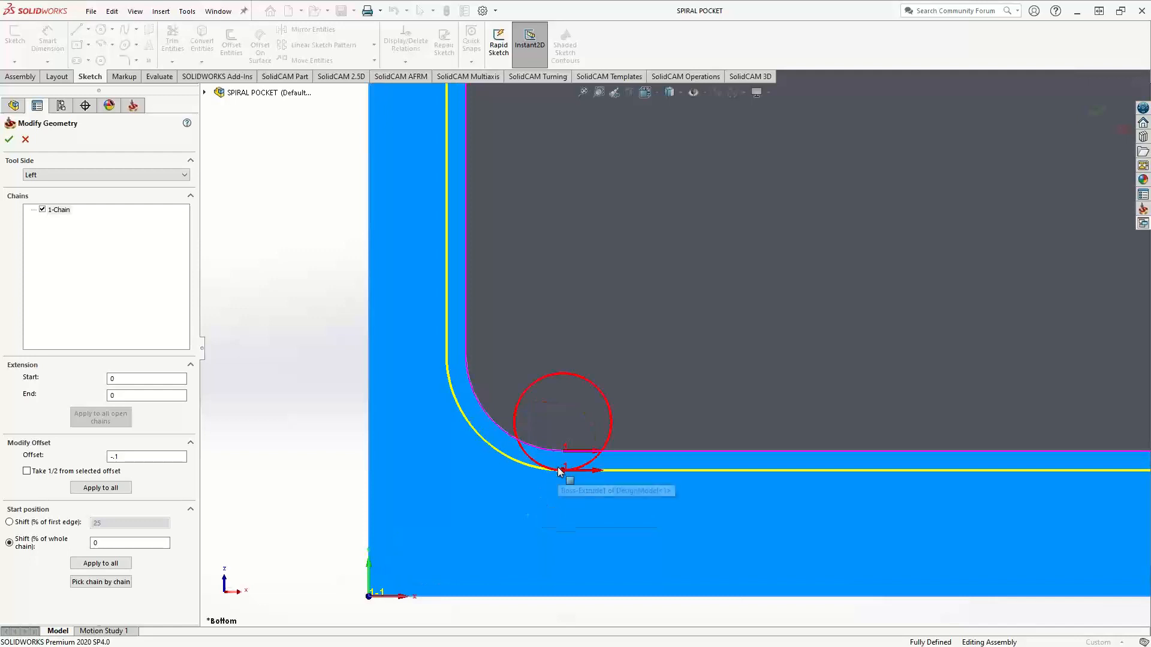
scroll(567, 472, "up", 3)
scroll(567, 473, "up", 2)
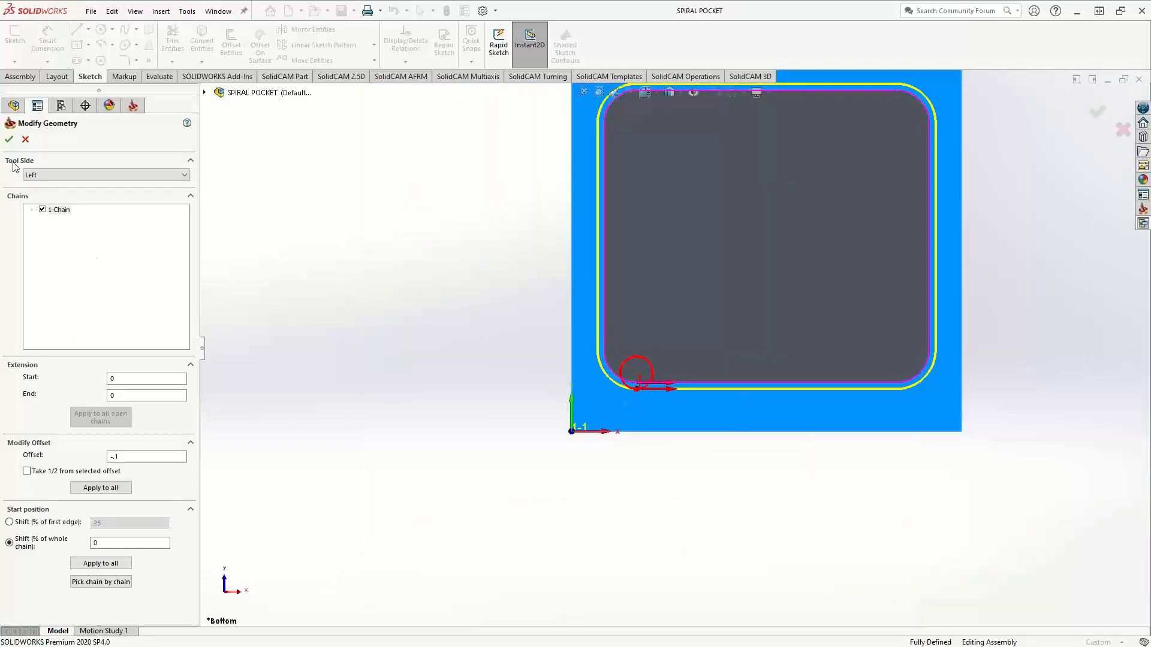
left_click(9, 139)
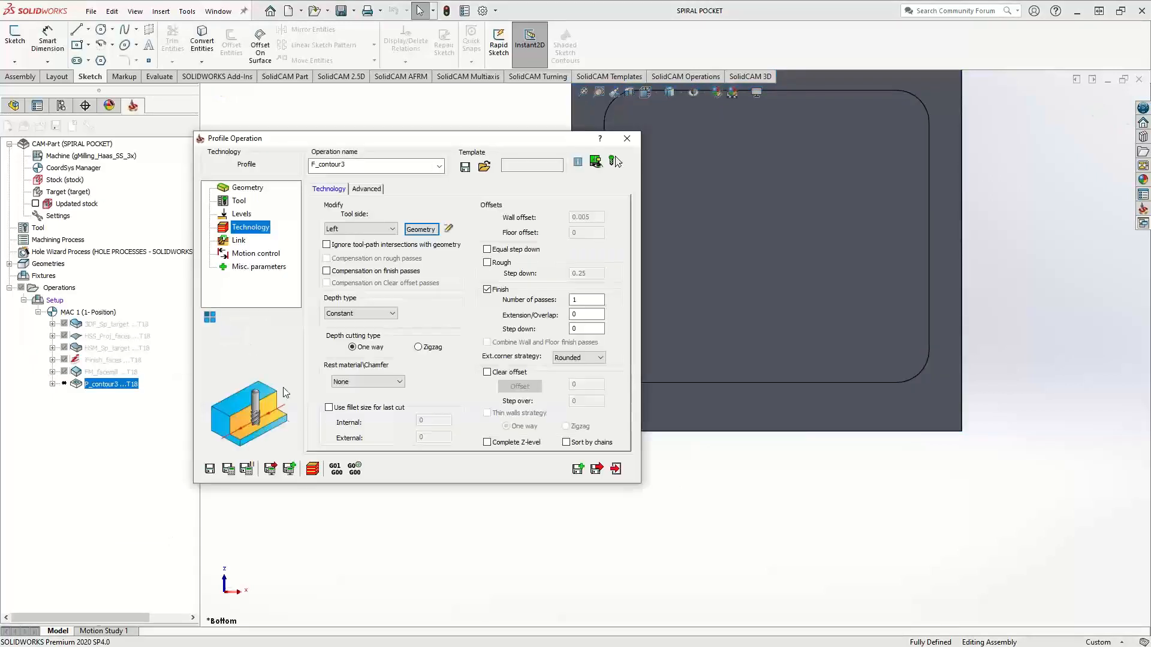
left_click(230, 471)
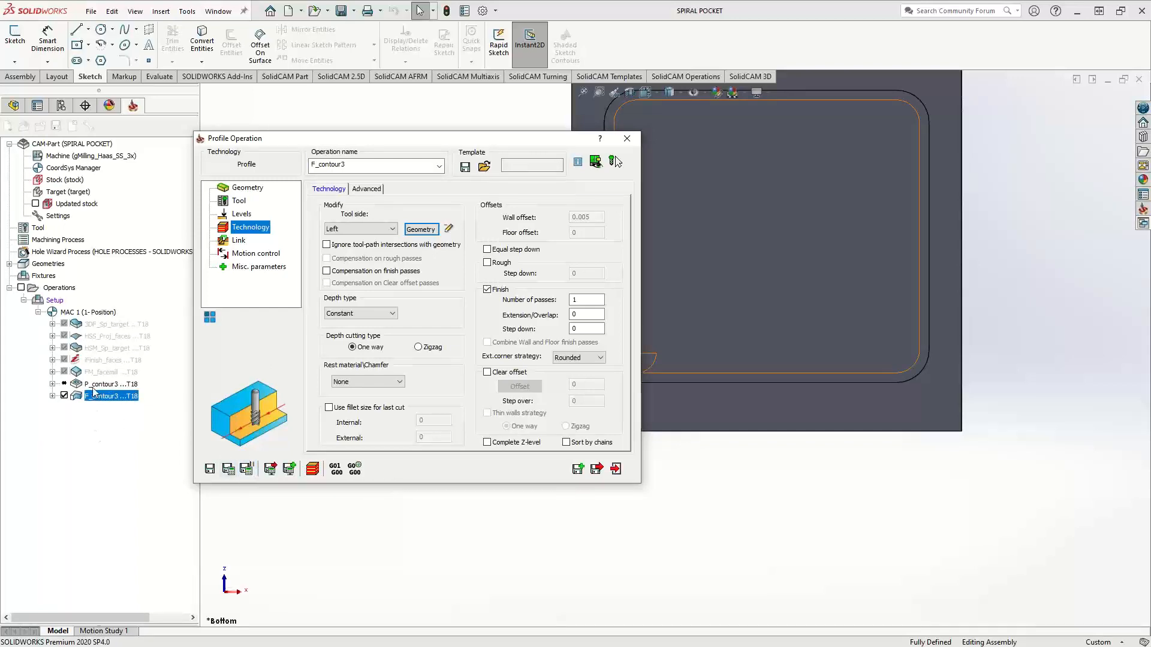
left_click(627, 139)
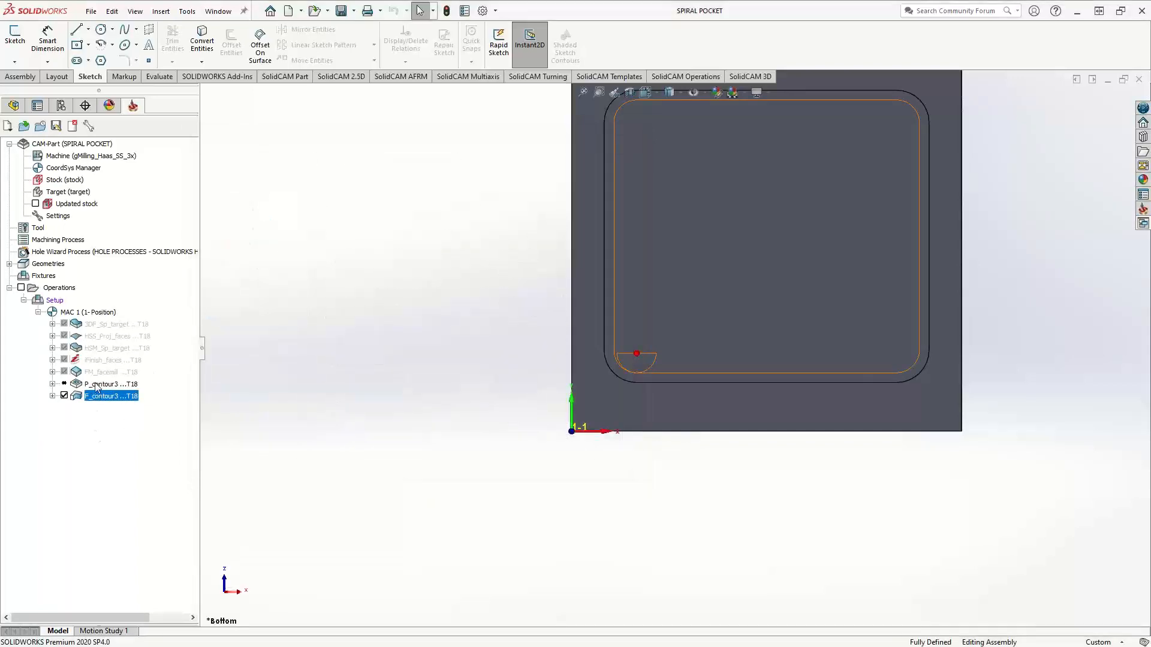
Step: Synchronize and calculate the P_contour3 operation and hide its toolpath
right_click(99, 387)
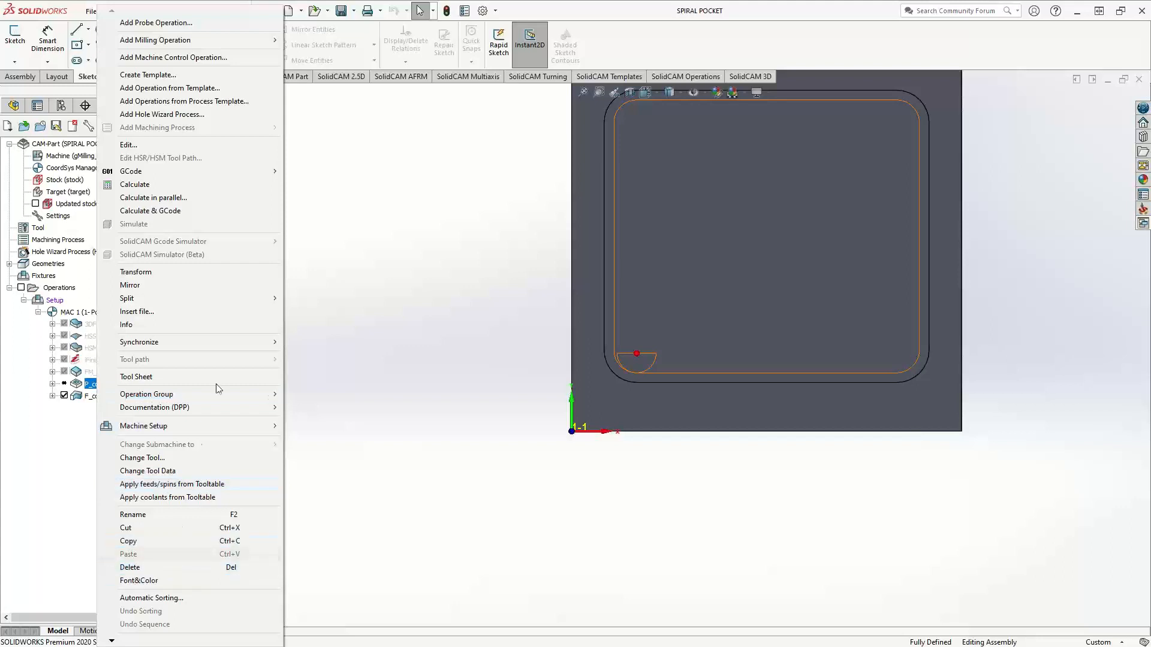
mouse_move(229, 341)
left_click(335, 368)
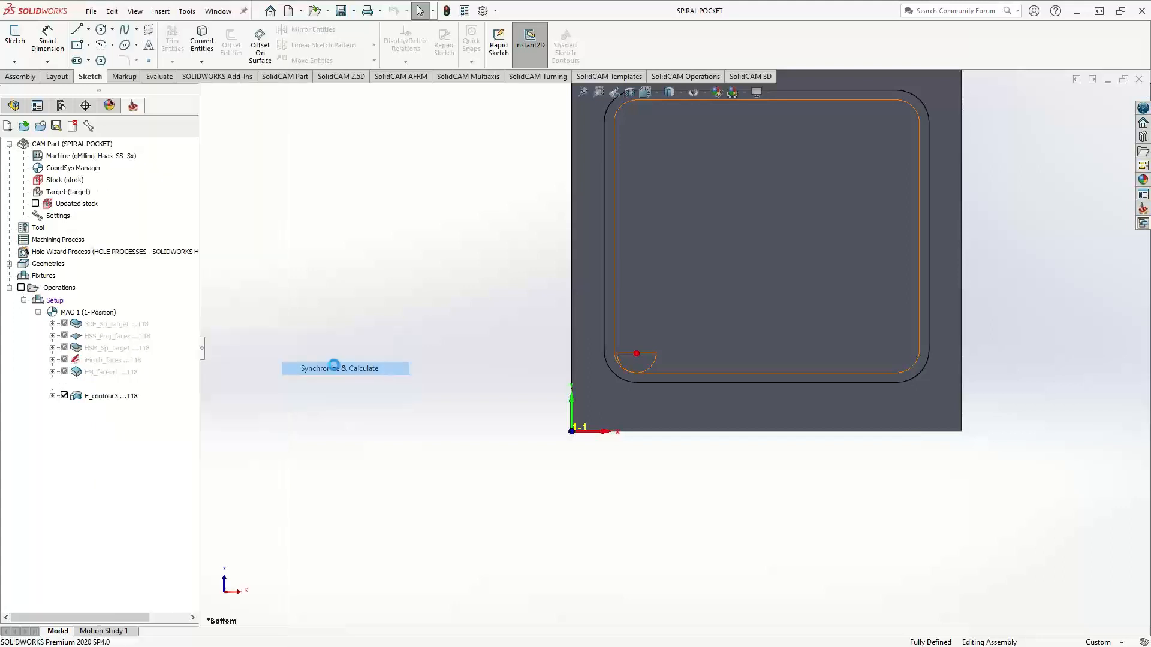
left_click(64, 383)
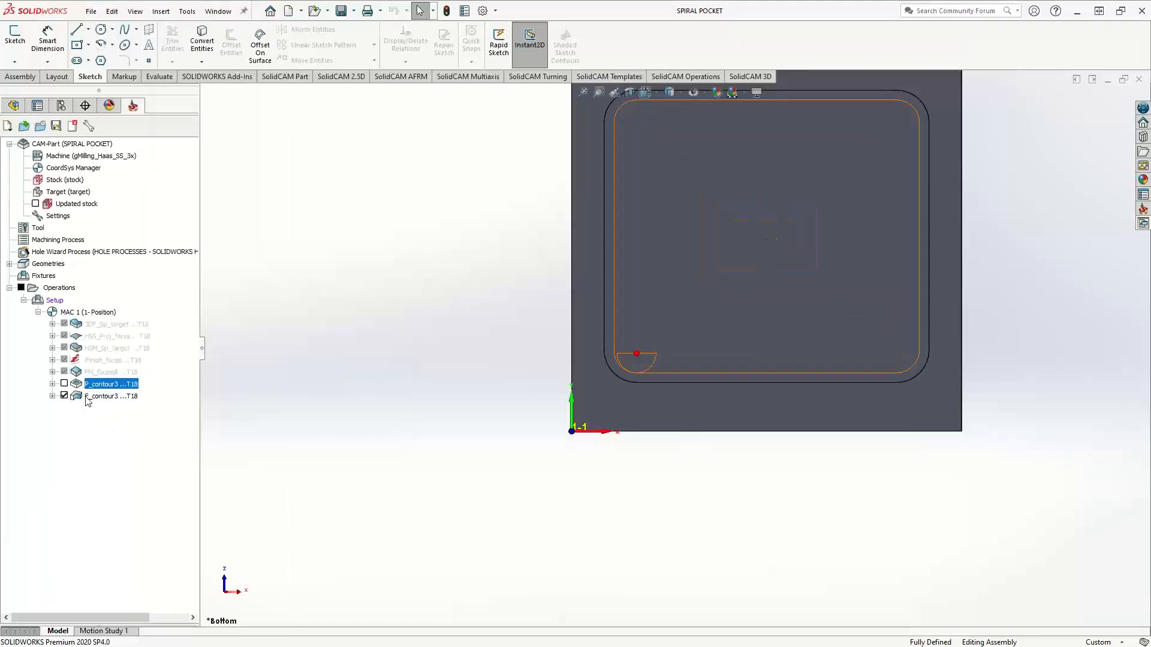
Step: Open the simulation of the F_contour3 profile operation in SolidVerify mode
left_click(90, 396)
right_click(90, 396)
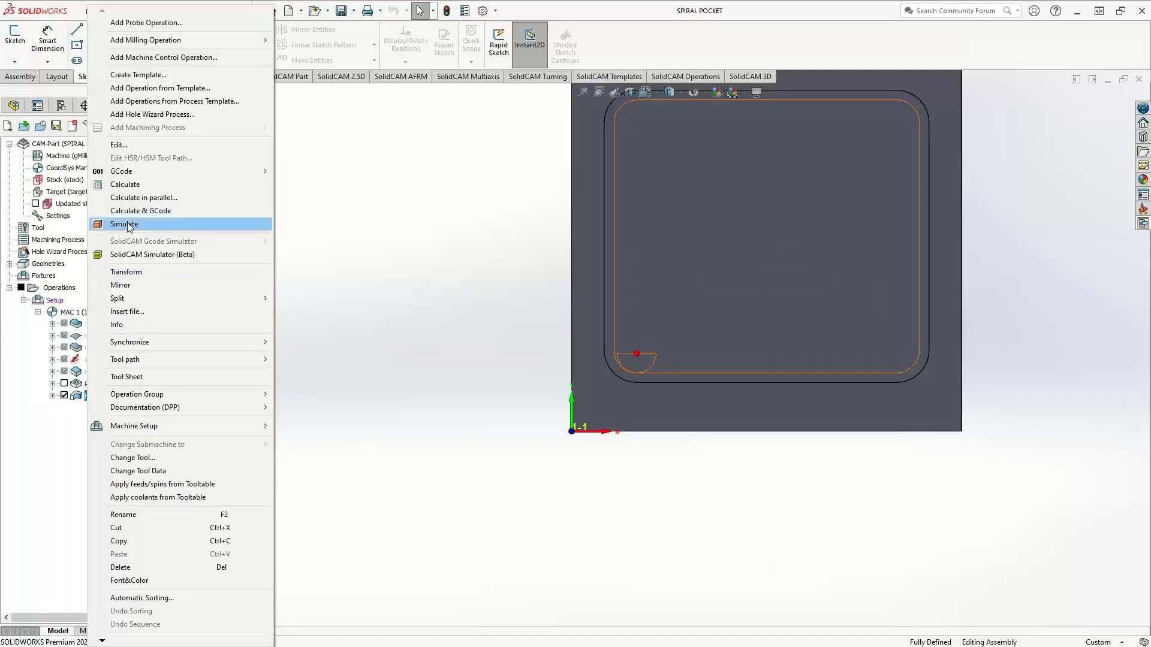
left_click(192, 224)
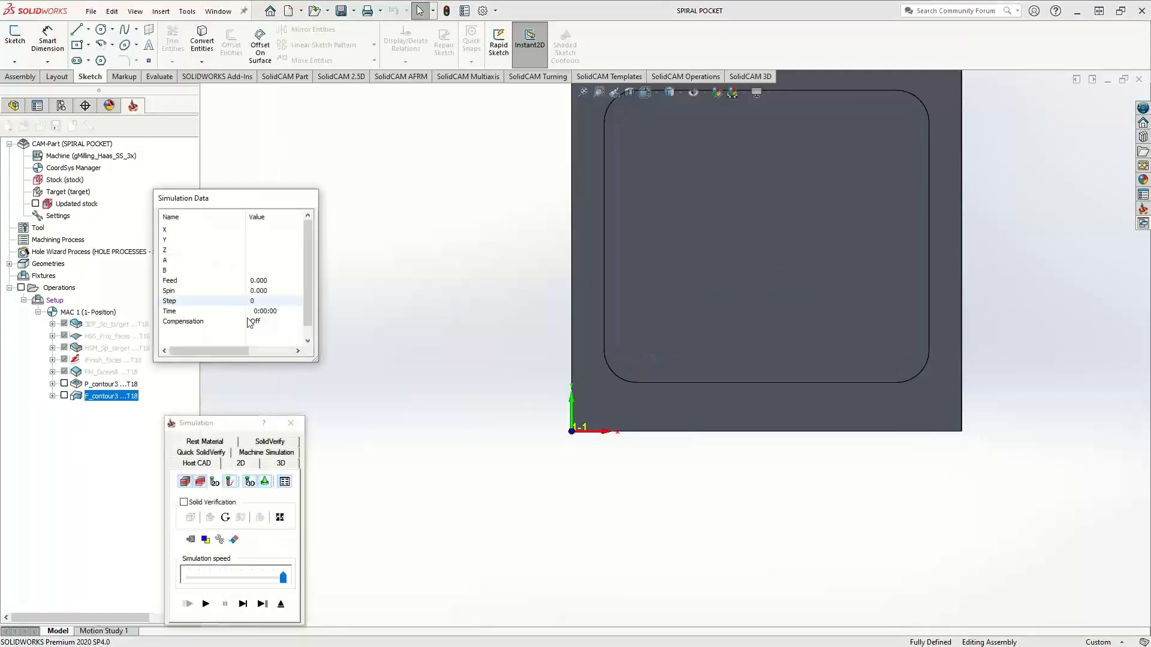
left_click(270, 441)
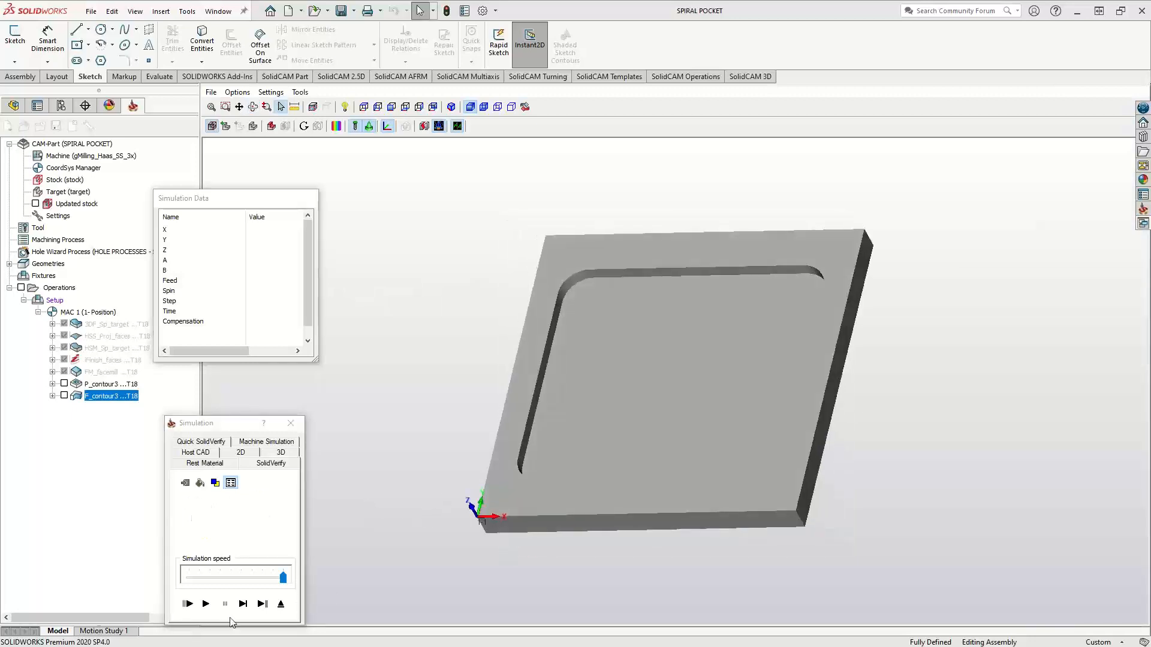
Step: Step the F_contour3 simulation through its first moves until the tool has cut along one pocket wall
left_click(243, 604)
left_click(243, 604)
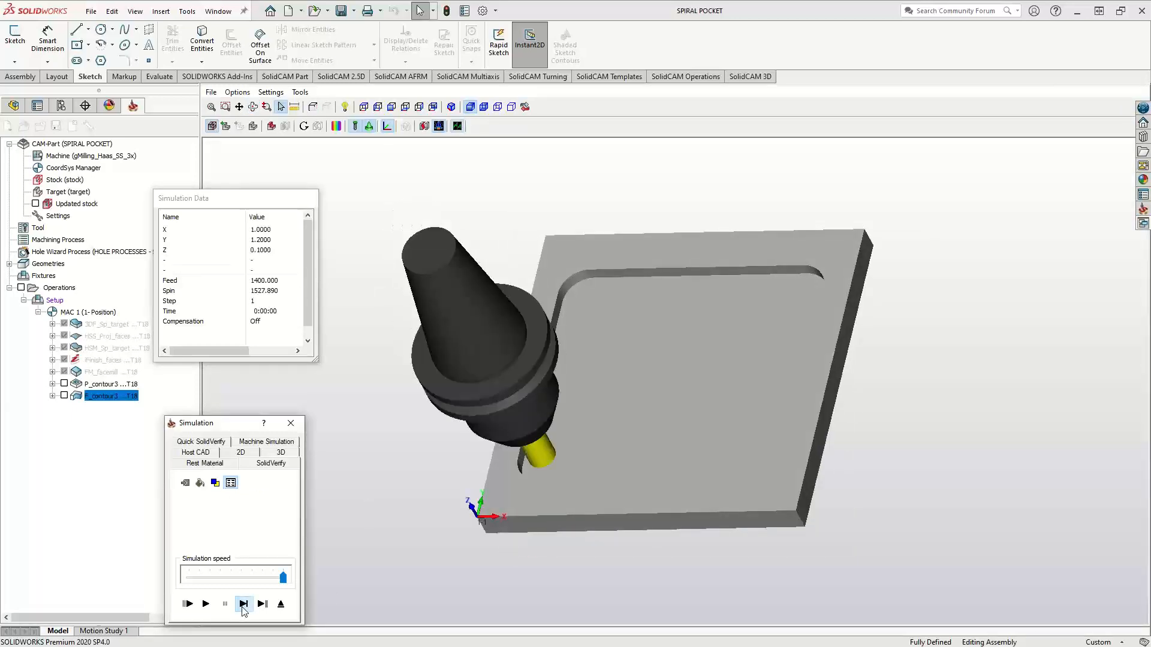
left_click(243, 603)
left_click(243, 604)
left_click(242, 604)
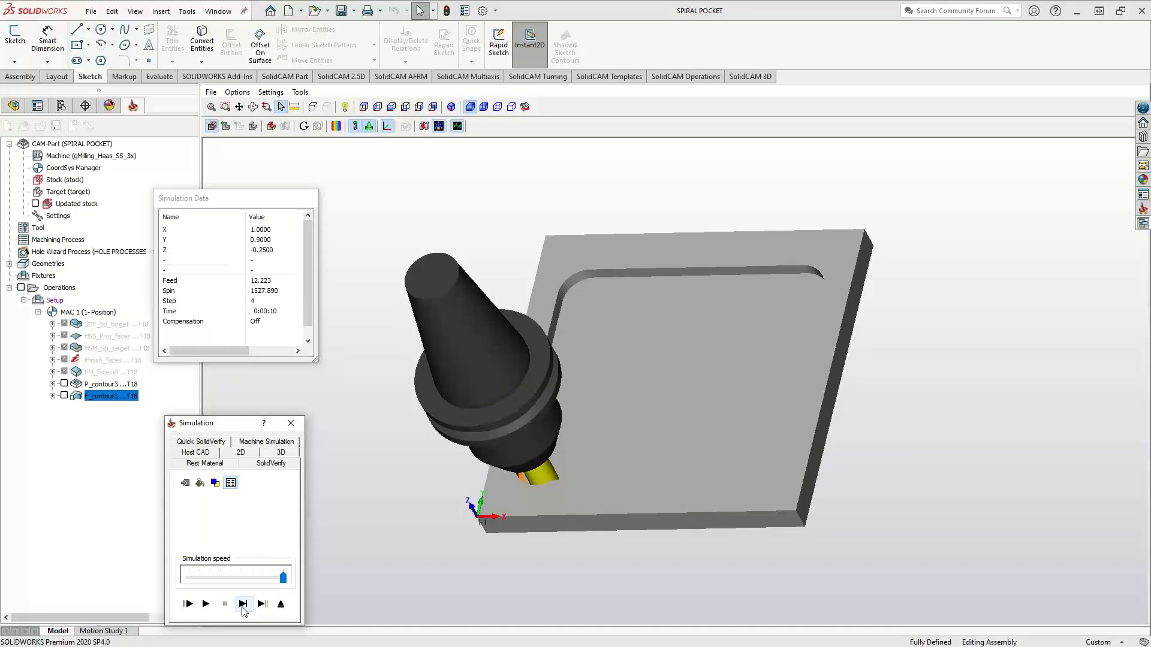
left_click(243, 604)
Step: Examine the cutter's position against the pocket wall and corner radius from several angles
middle_click_drag(680, 459, 747, 470)
scroll(729, 459, "down", 3)
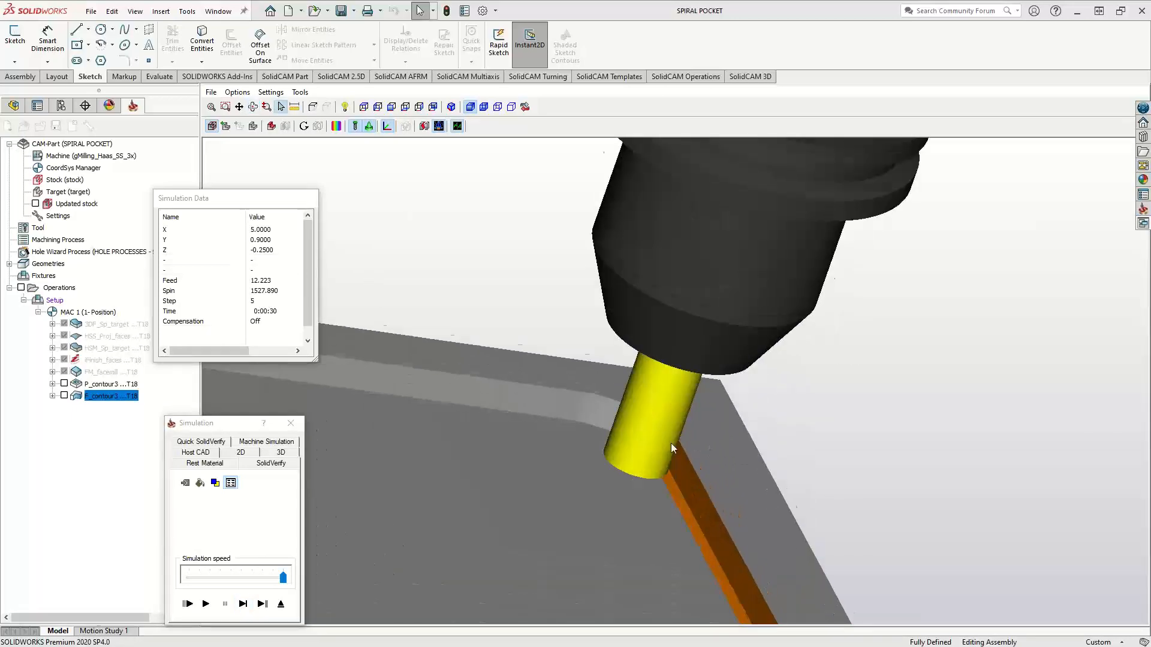
scroll(671, 444, "down", 2)
middle_click_drag(670, 444, 656, 444)
scroll(750, 459, "up", 4)
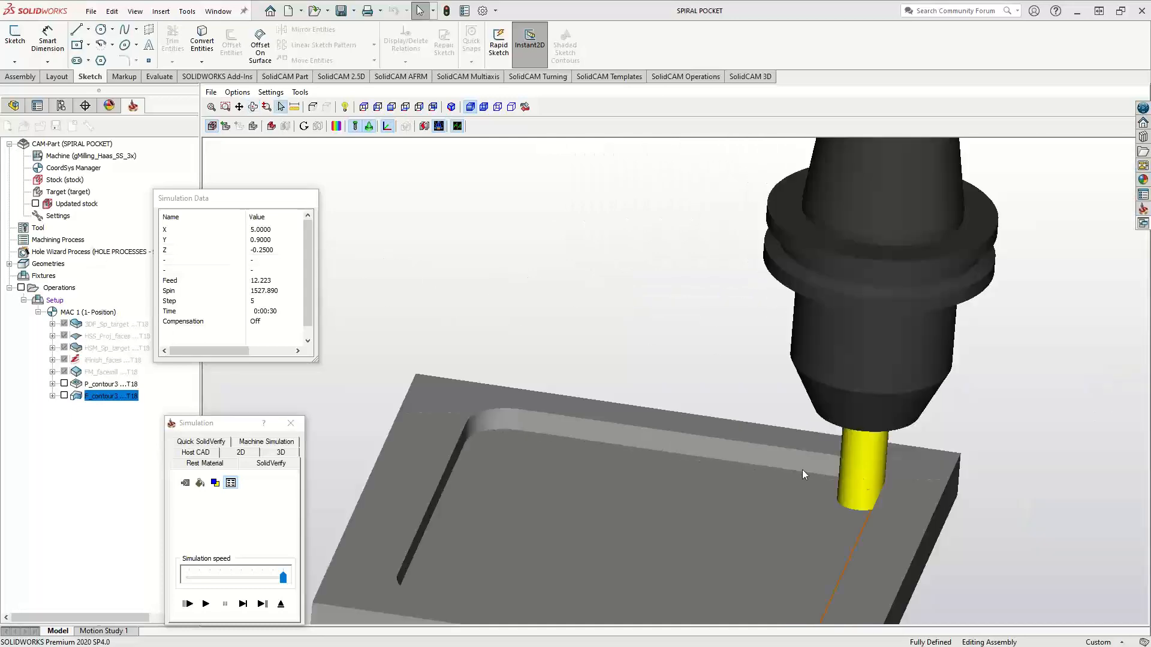
middle_click_drag(859, 484, 688, 372)
scroll(851, 584, "up", 4)
scroll(852, 583, "down", 7)
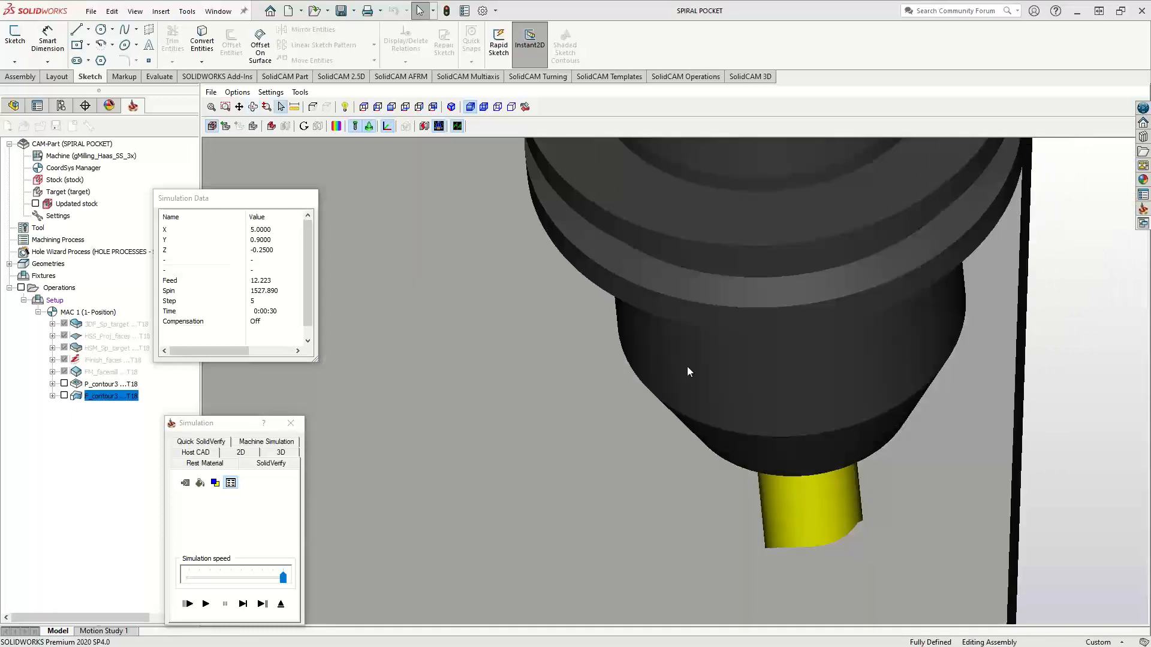
Step: Make the simulated stock transparent and inspect where the cutter meets the pocket's corner
left_click(484, 106)
scroll(864, 552, "down", 3)
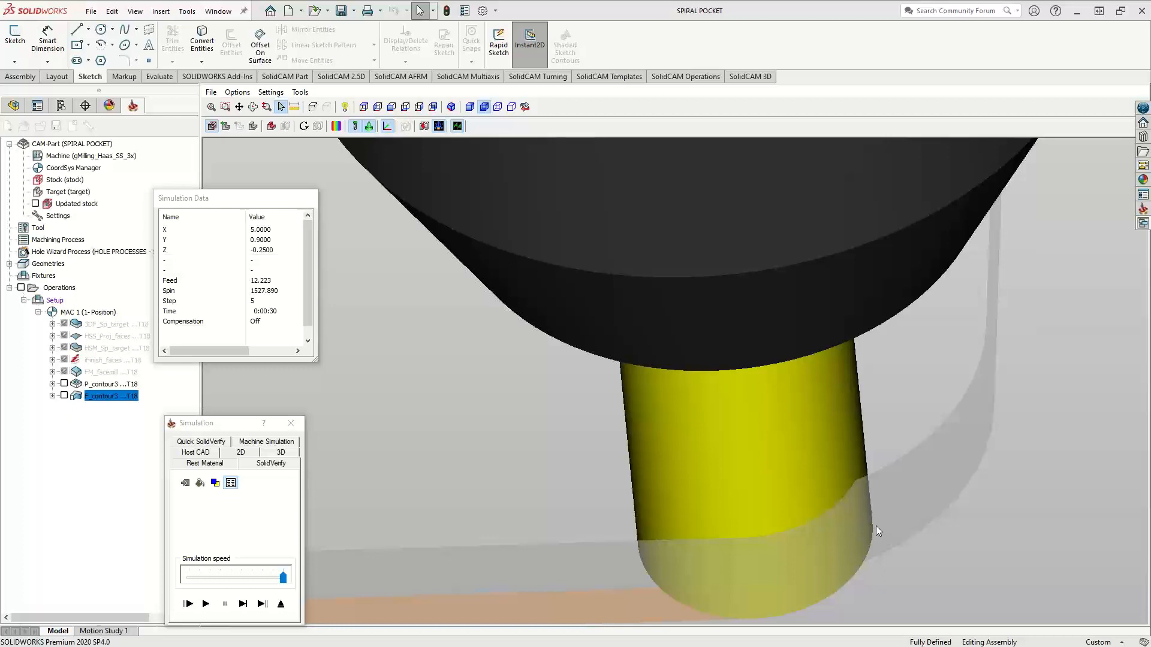
scroll(876, 527, "up", 8)
middle_click_drag(868, 520, 893, 517)
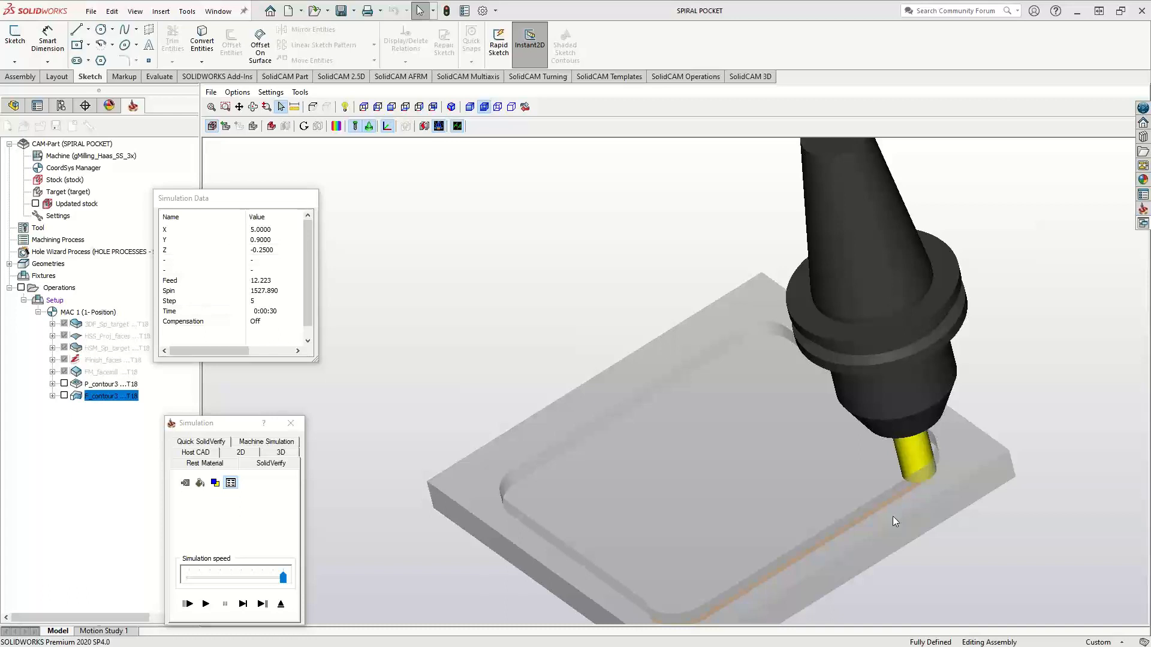
Step: Restore the opaque stock display and run the target and machined stock comparison with its existing tolerances
left_click(470, 107)
left_click(336, 125)
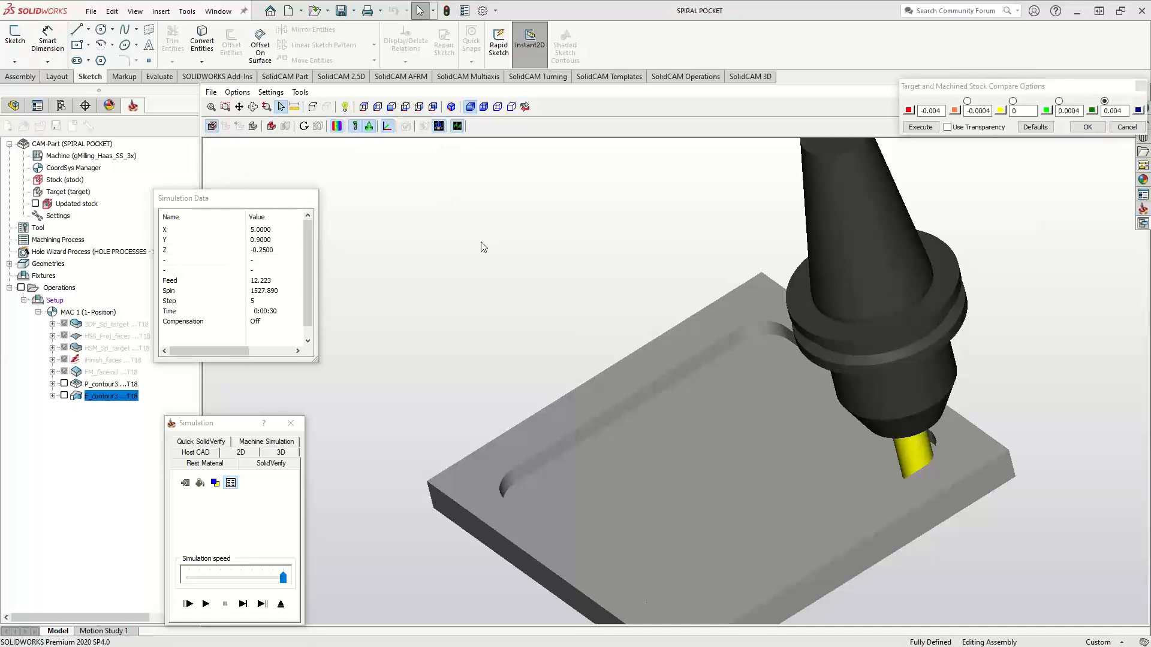
middle_click_drag(504, 304, 562, 306)
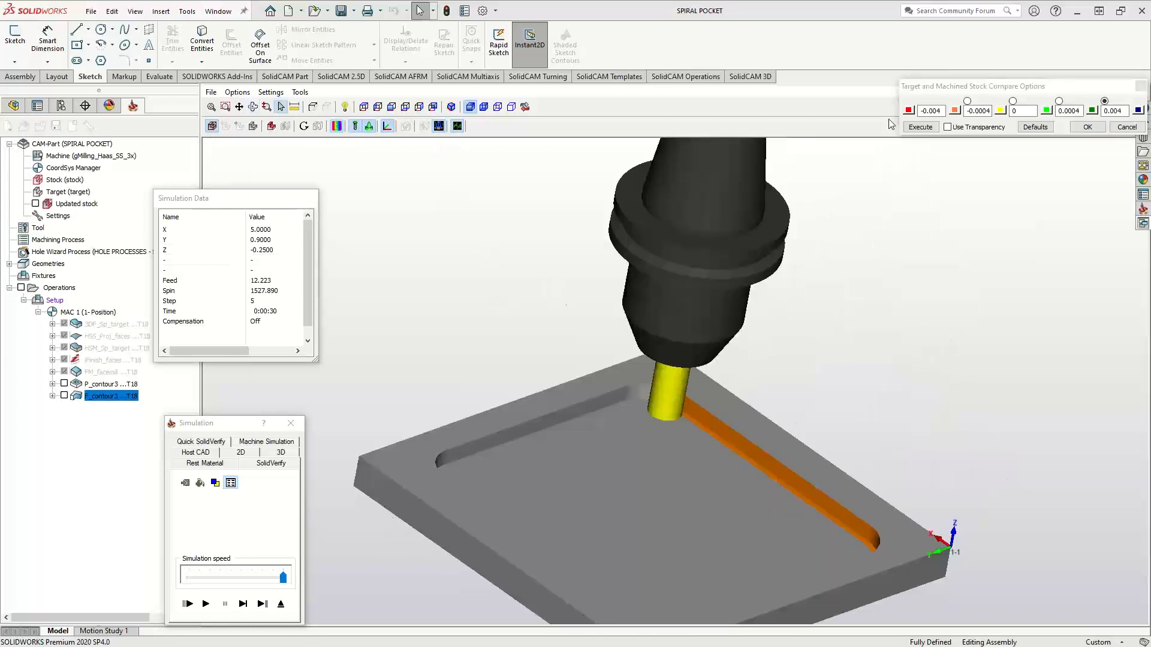
left_click(925, 127)
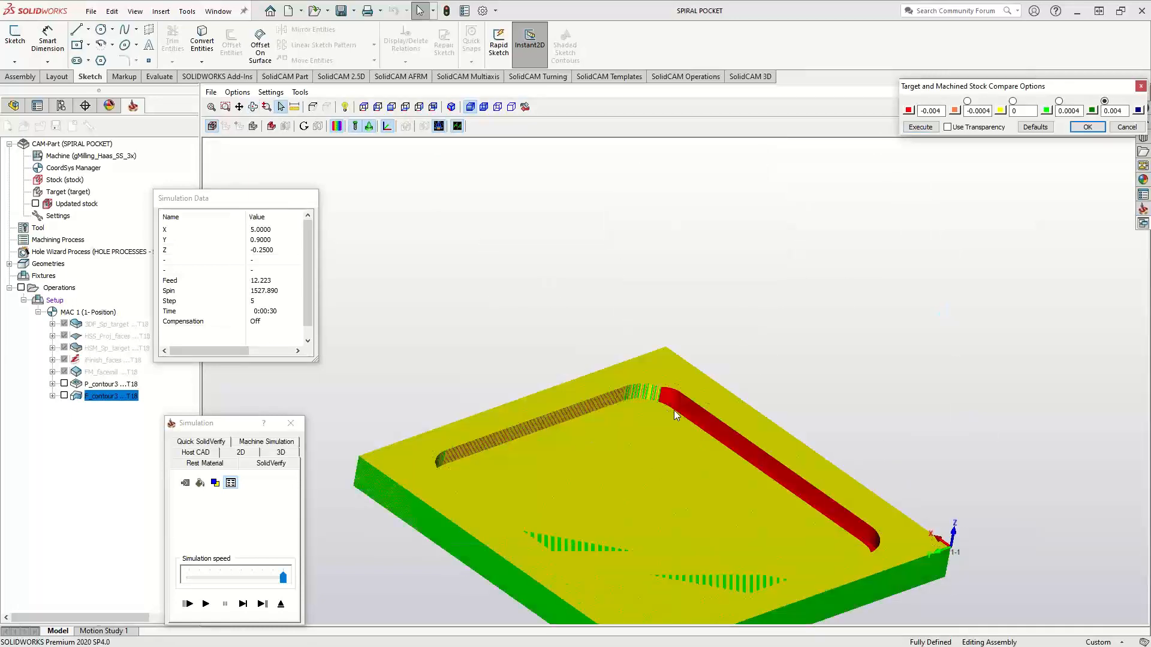